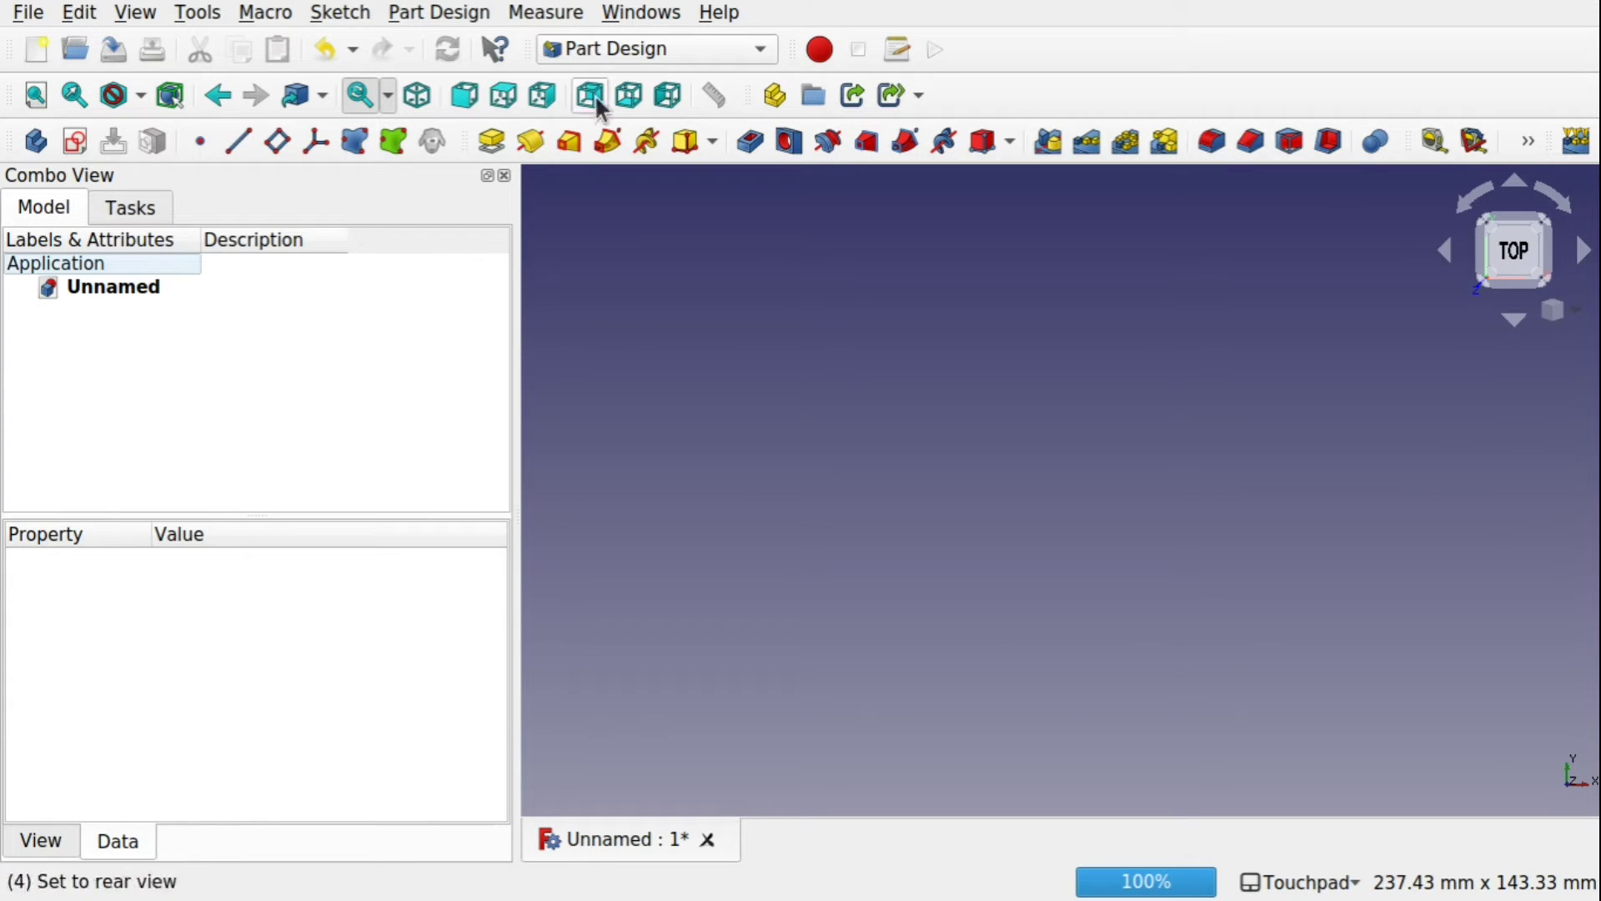
Create a new body and start a sketch in it on the XY plane.
click(38, 141)
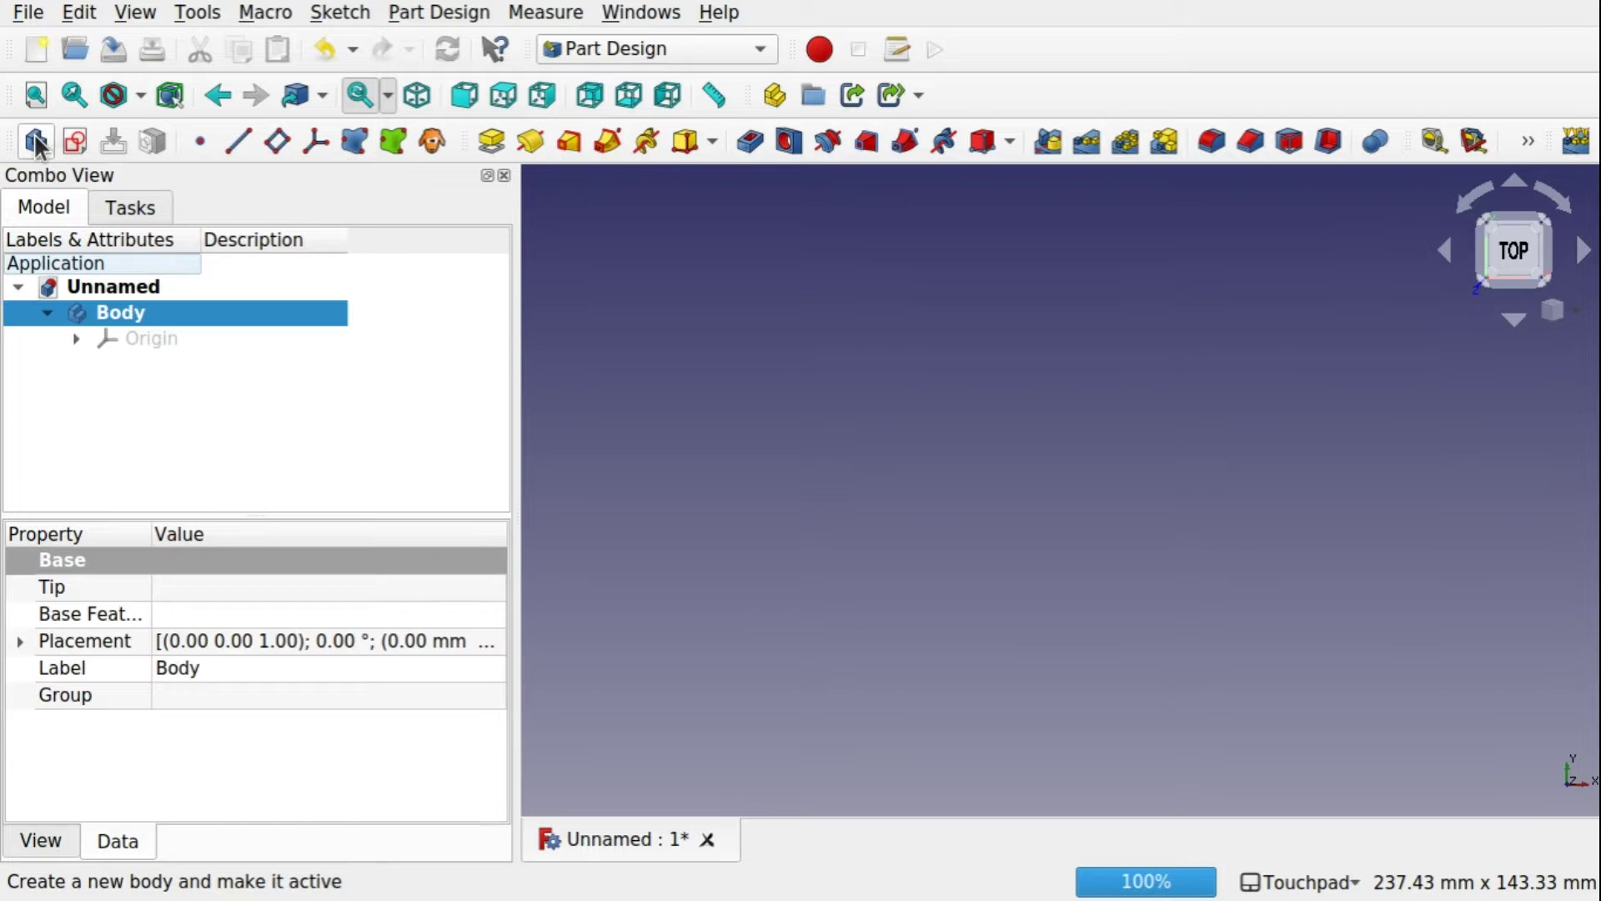
click(75, 140)
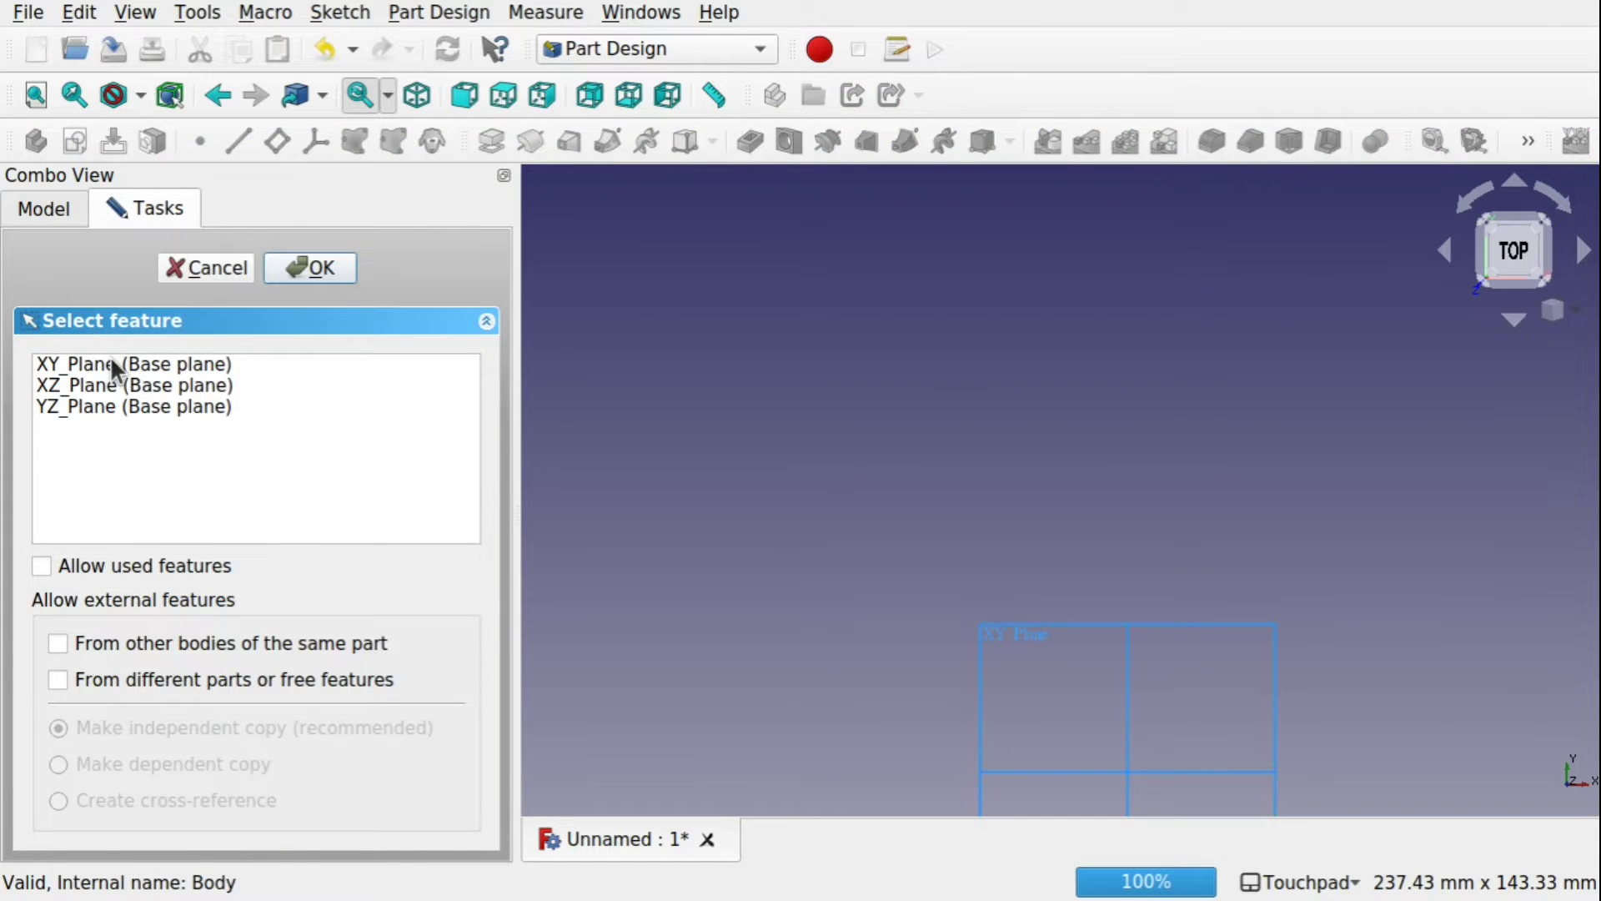
click(115, 365)
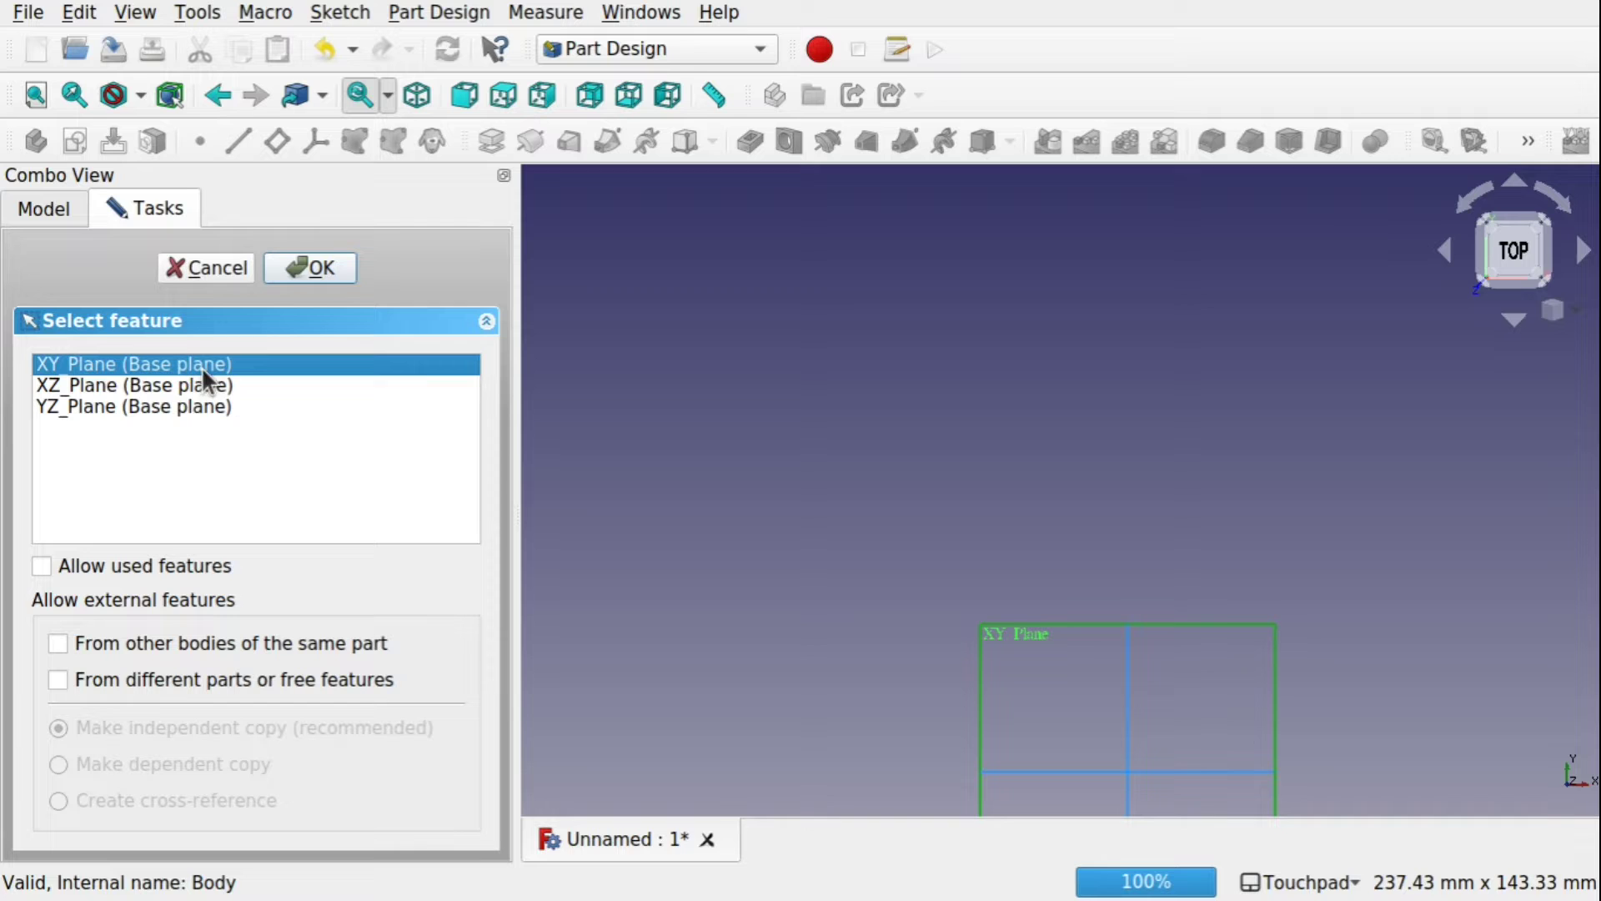
click(307, 269)
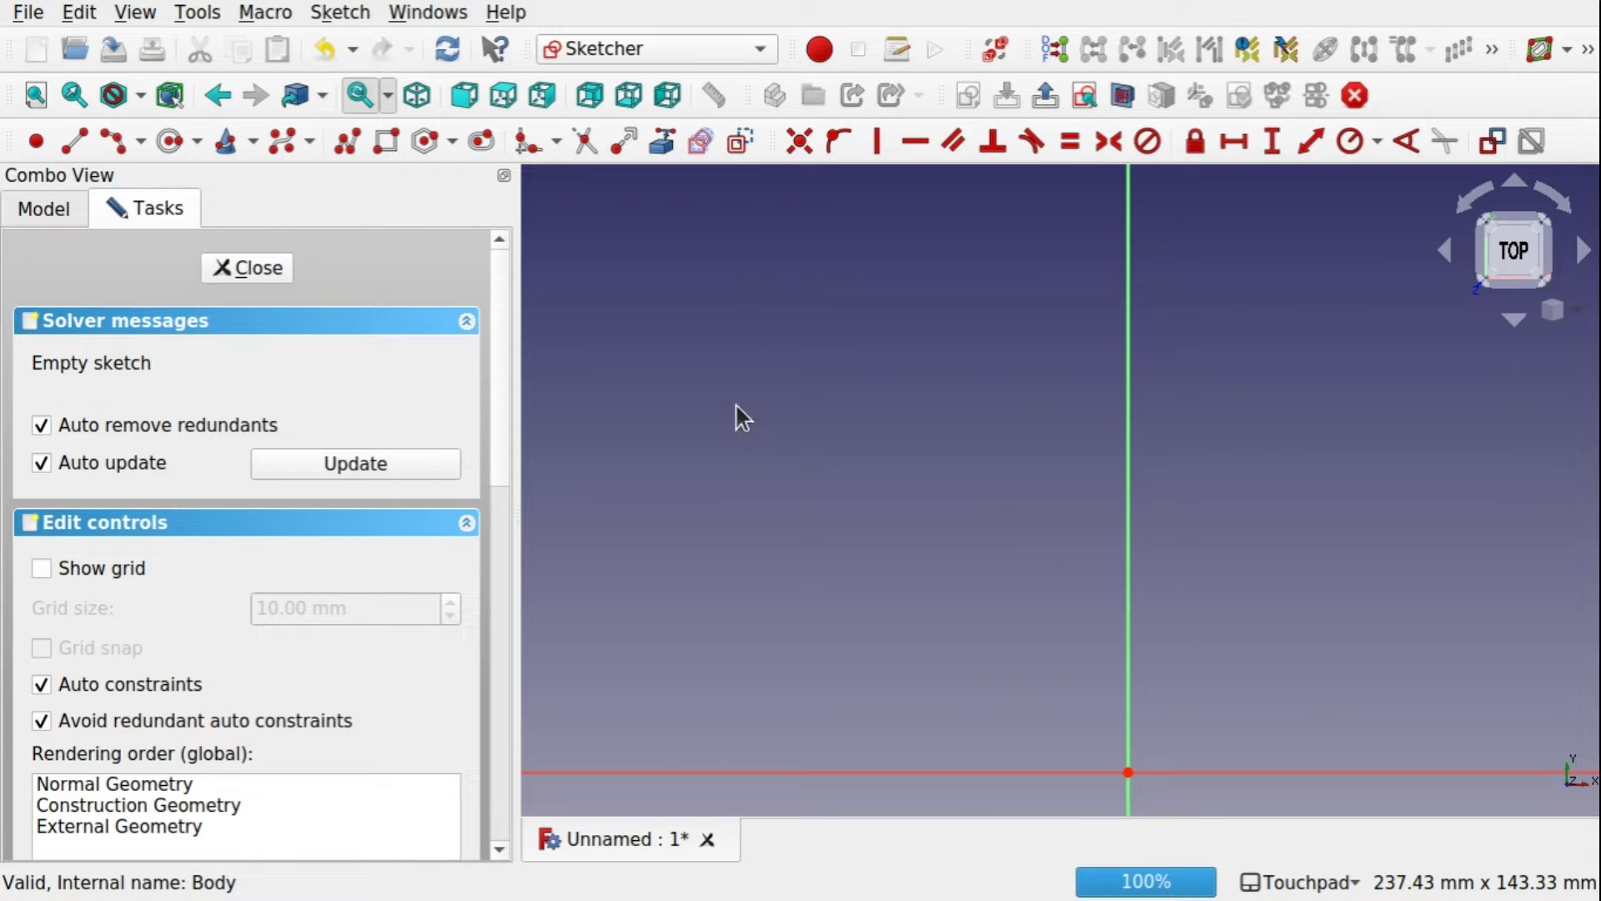
Sketch a horizontal line about 62 mm long from the vertical axis at Y about 89 mm, and a vertical line down to the origin.
click(75, 139)
click(1132, 364)
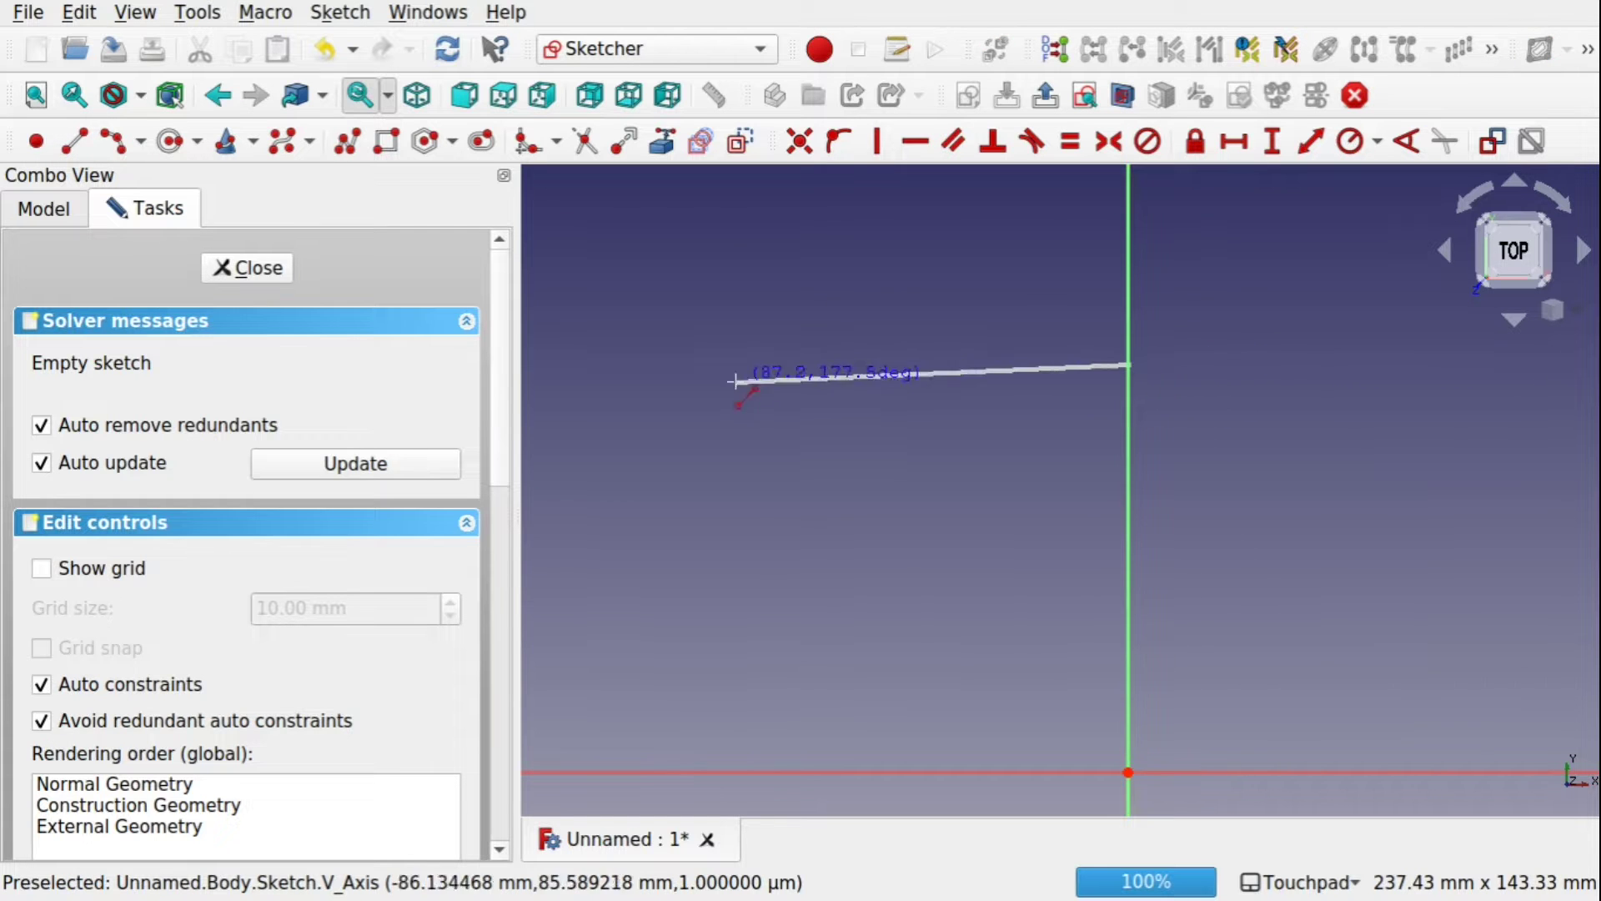
click(844, 364)
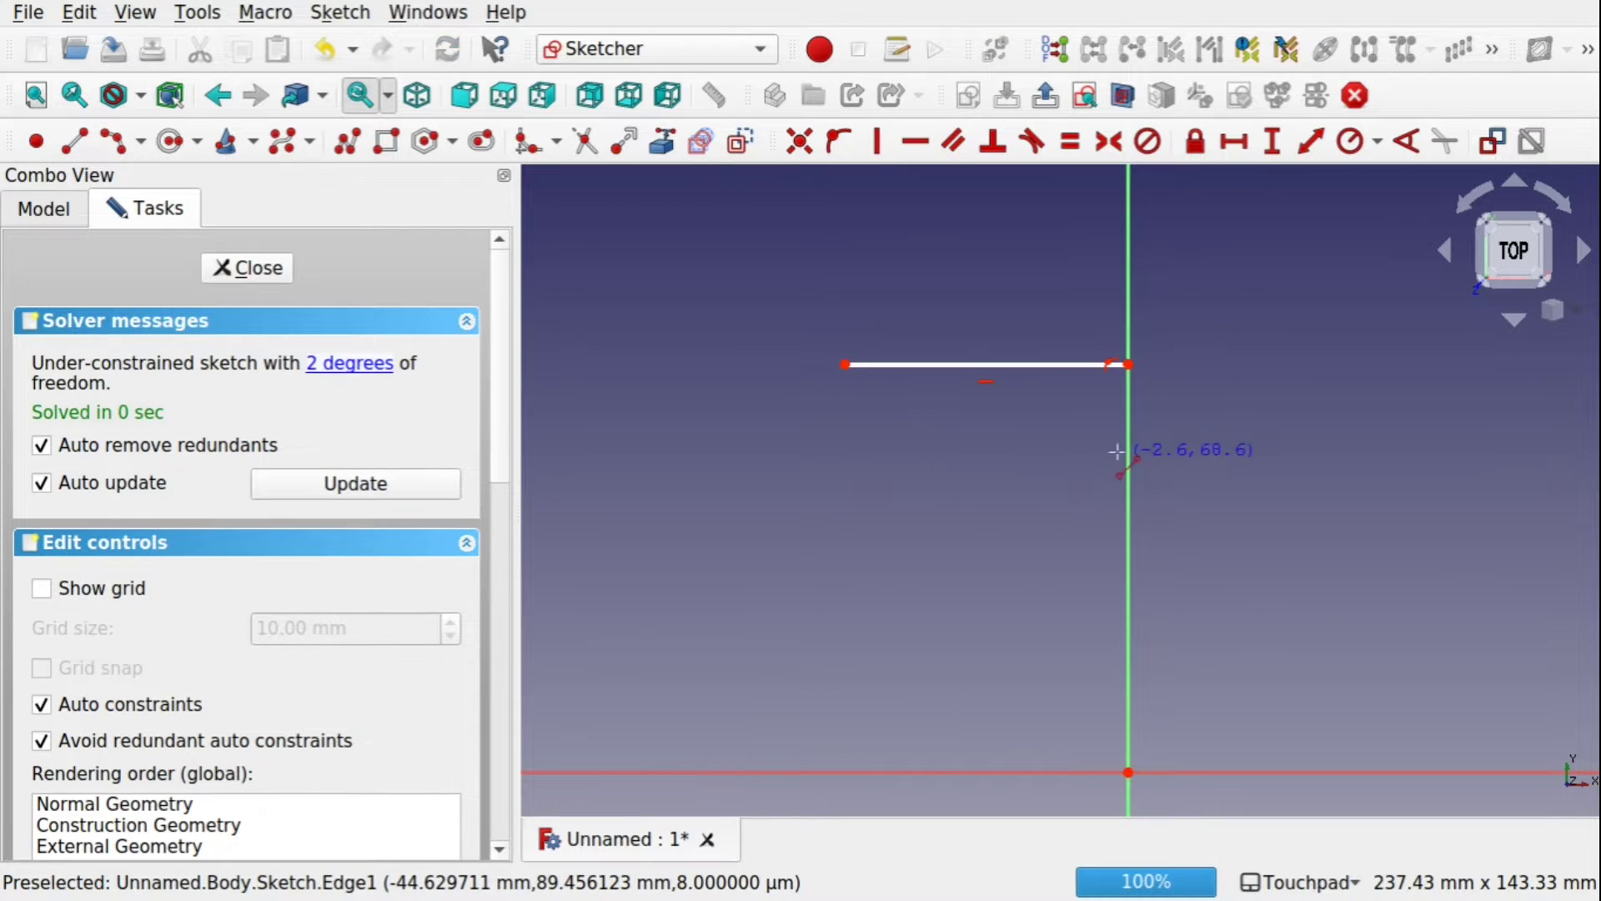
click(1128, 363)
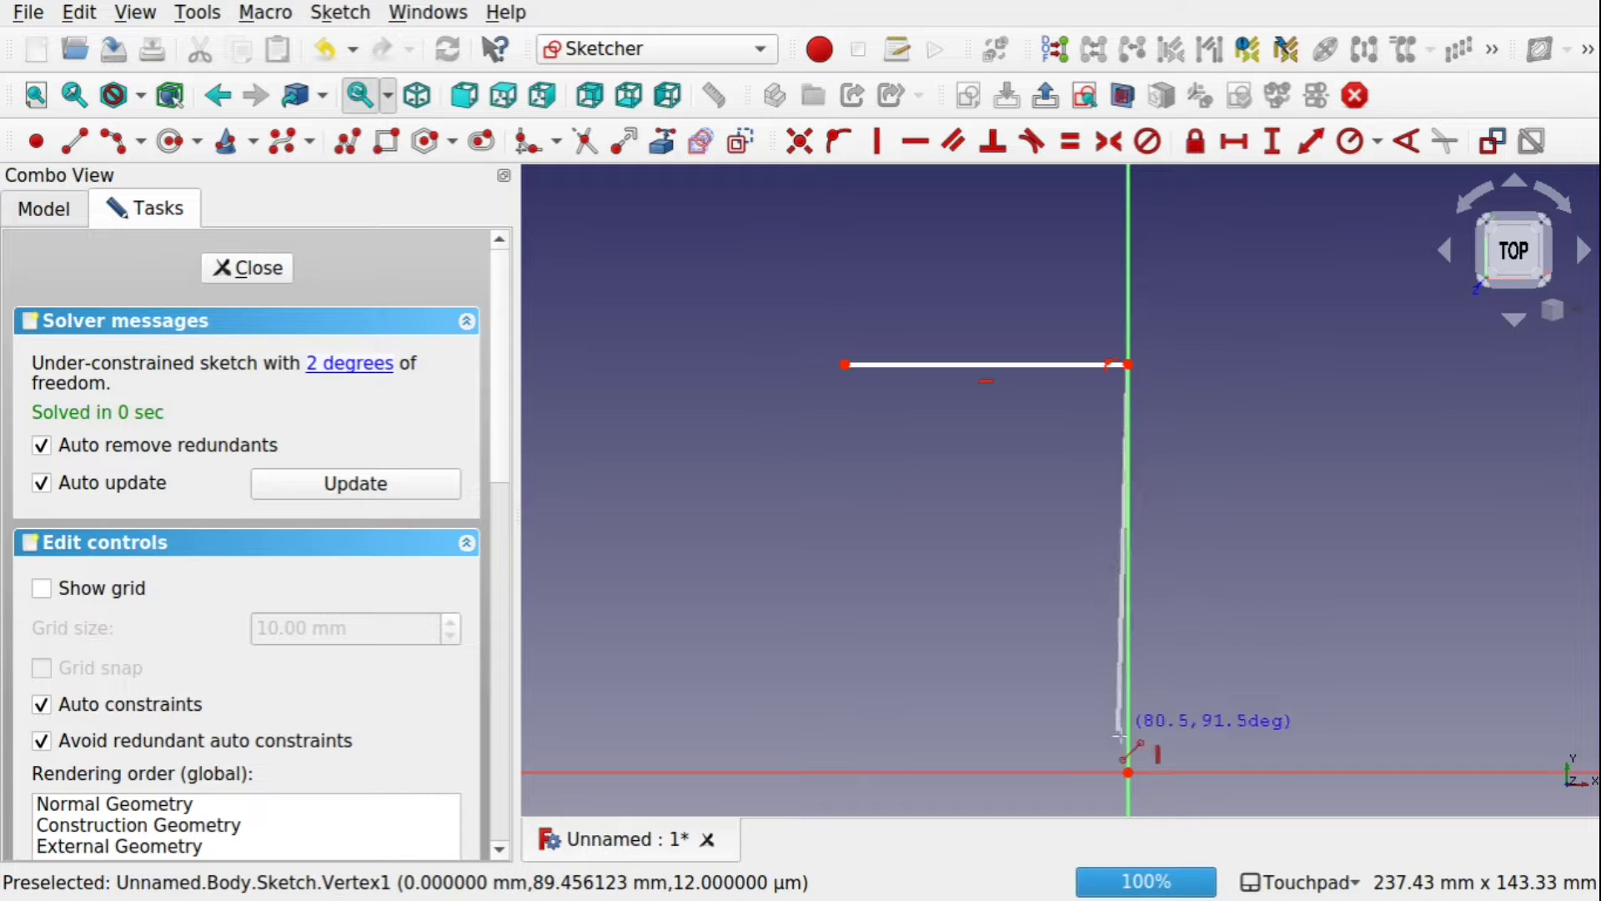
click(1127, 772)
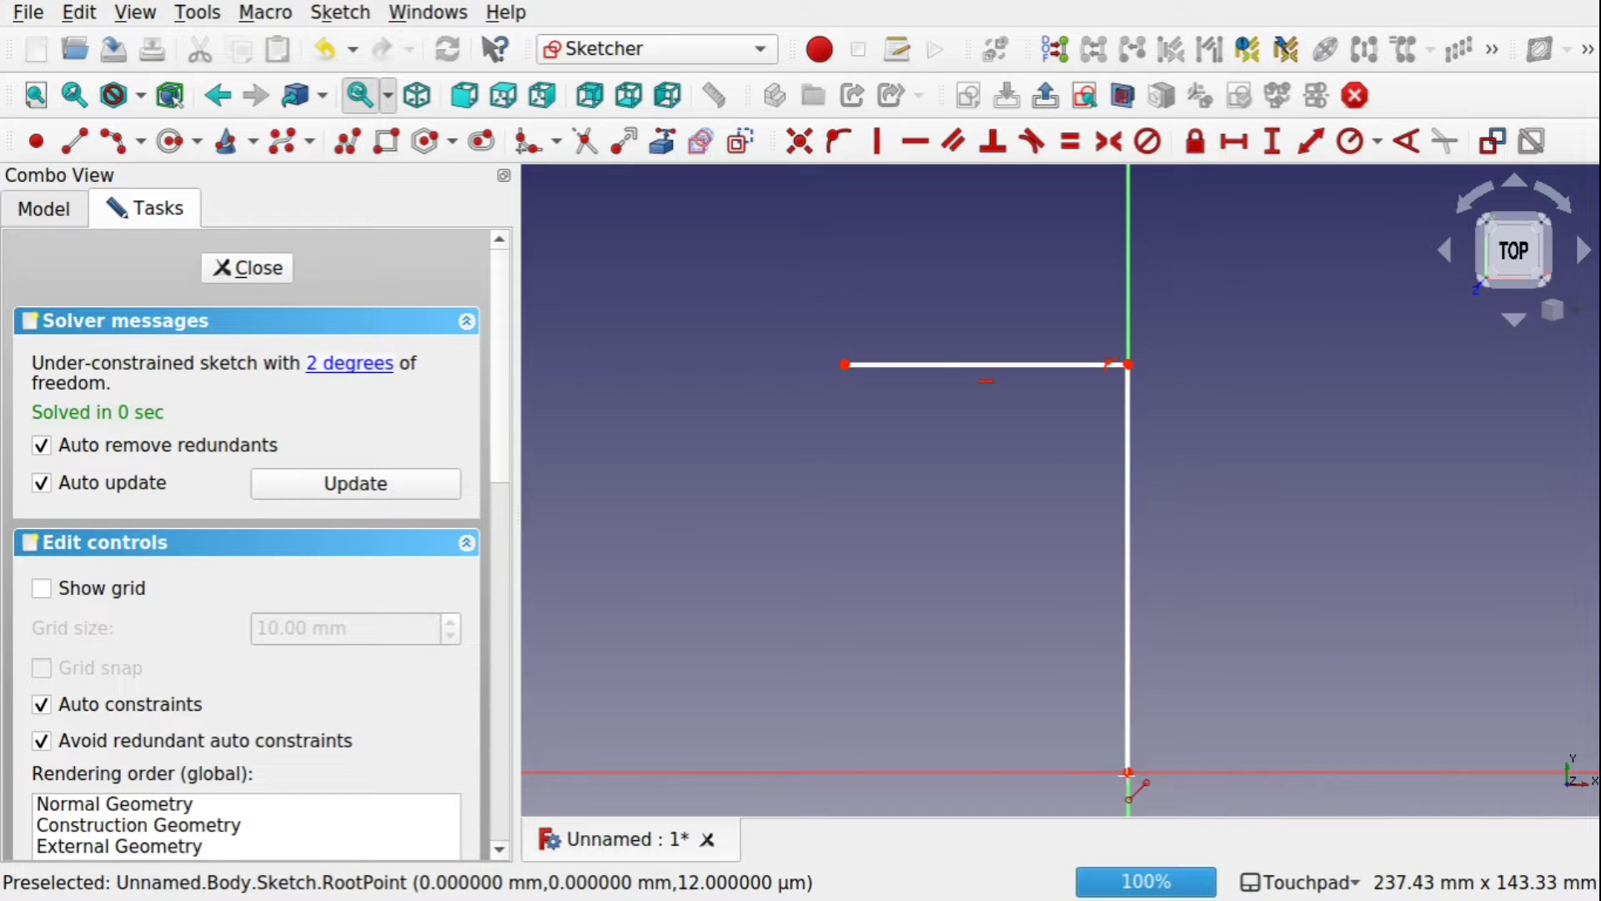
Close the profile with an outward-bulging arc of about 85 mm radius from the horizontal line's free end to the origin, and finish the sketch.
click(142, 143)
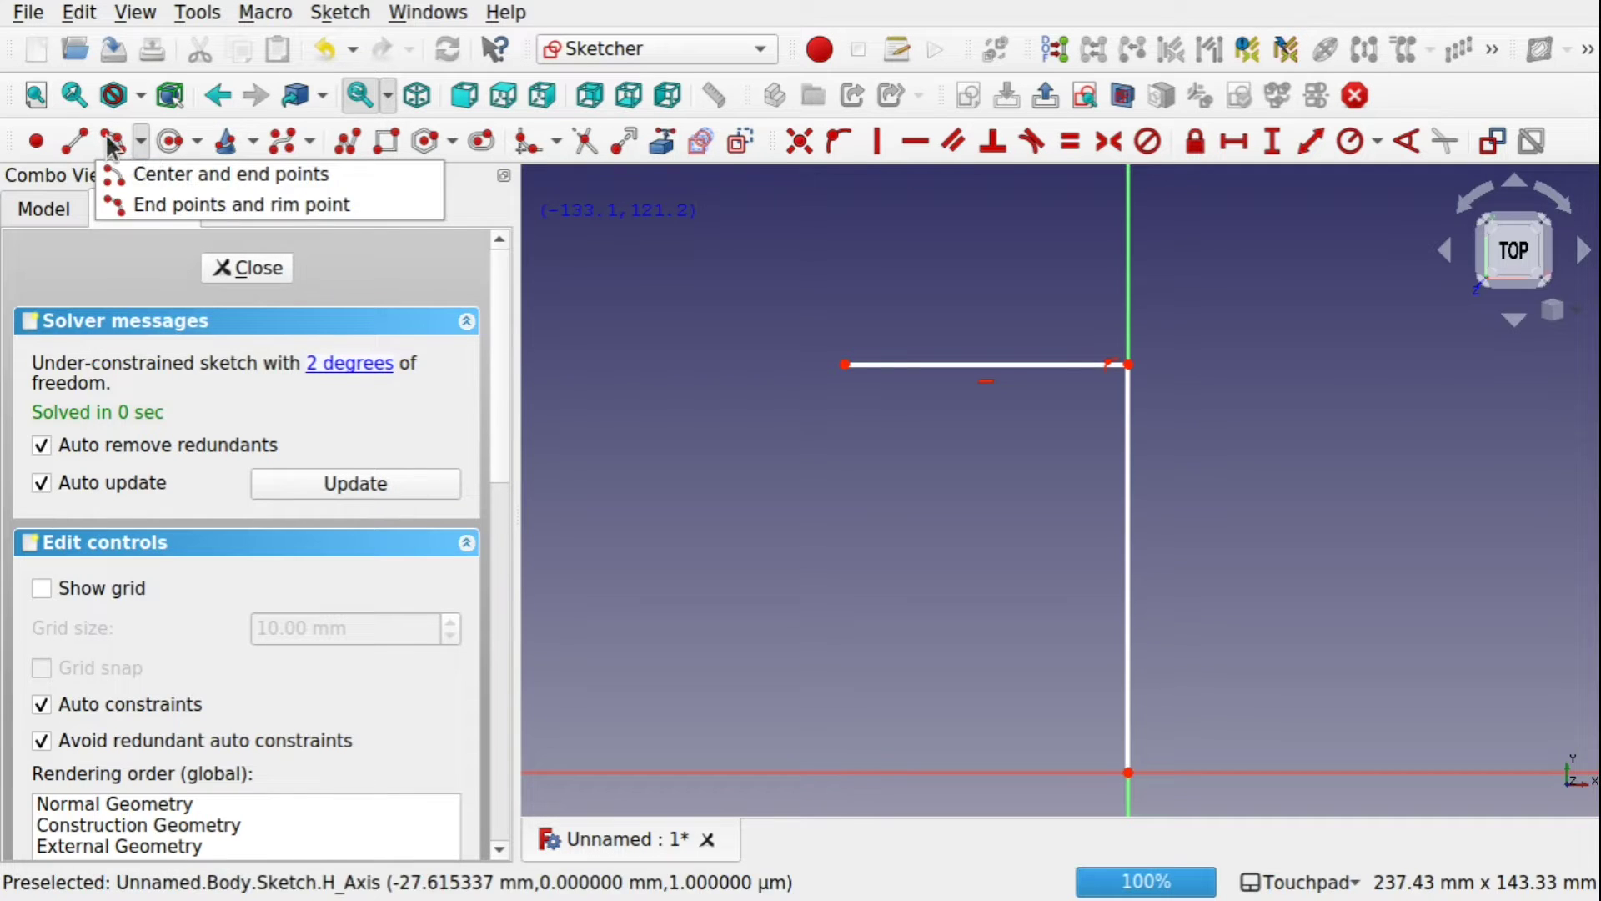
click(157, 202)
click(845, 363)
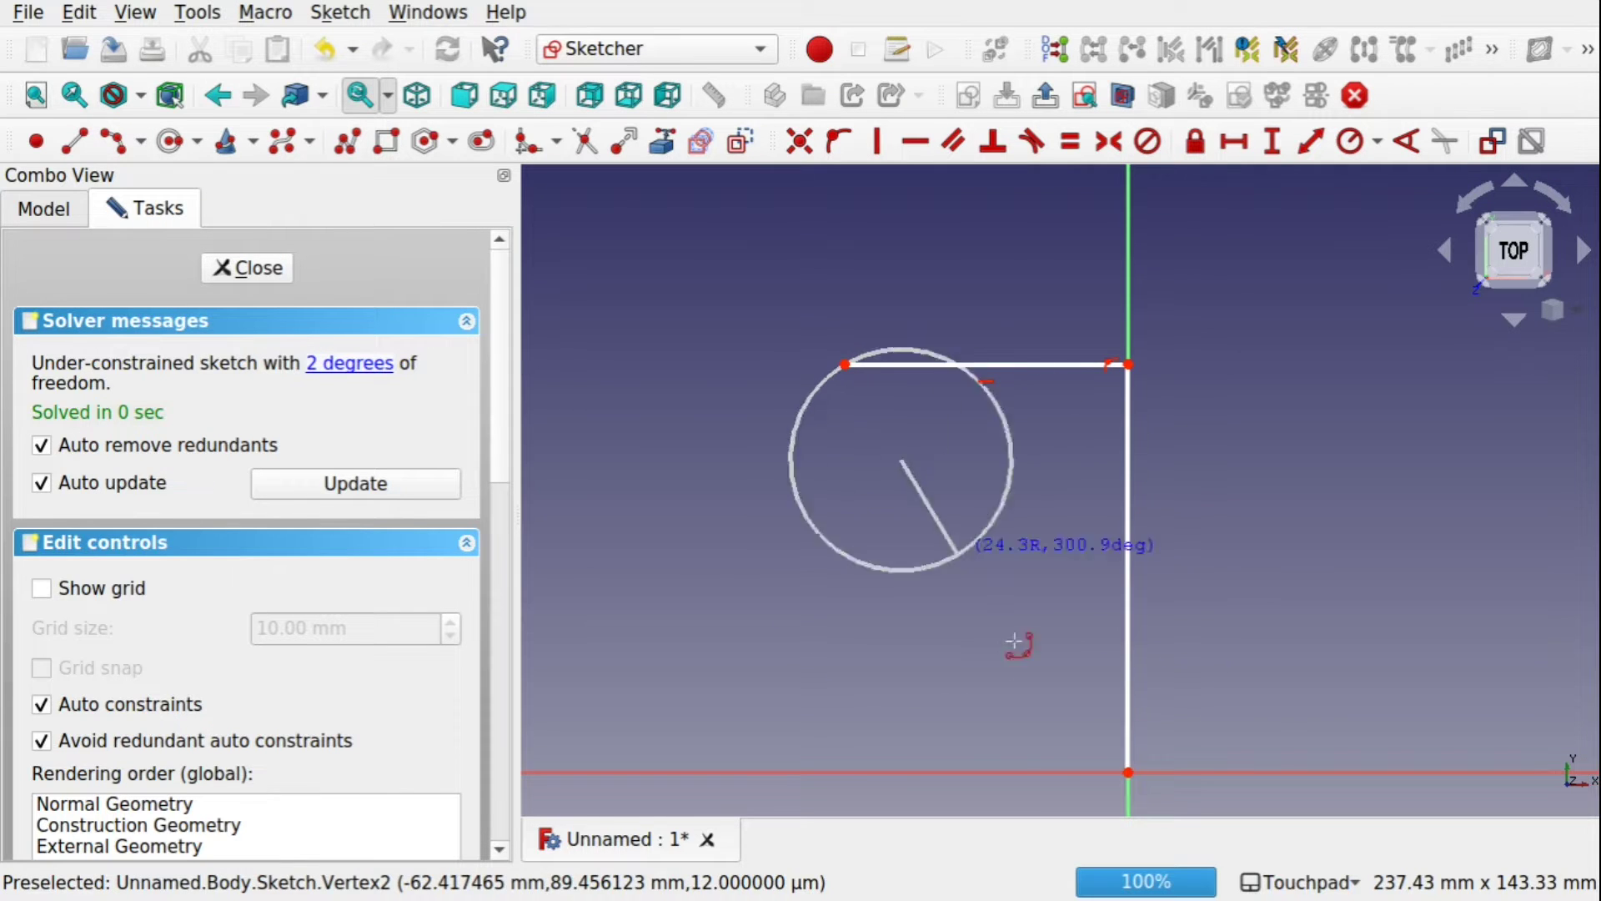
click(1128, 772)
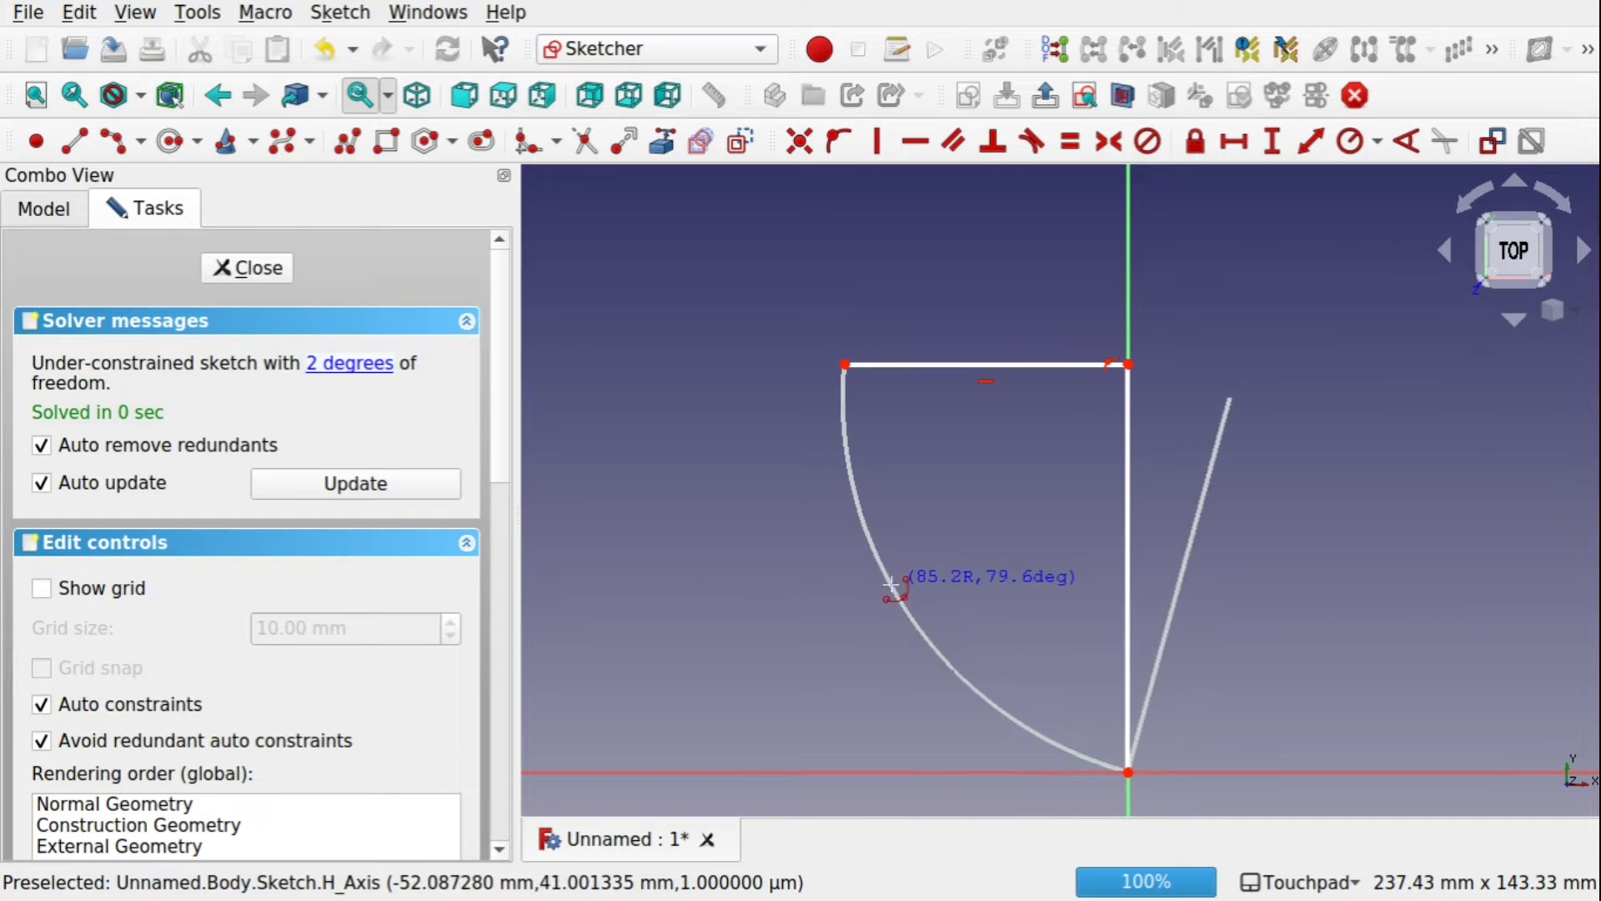
click(880, 581)
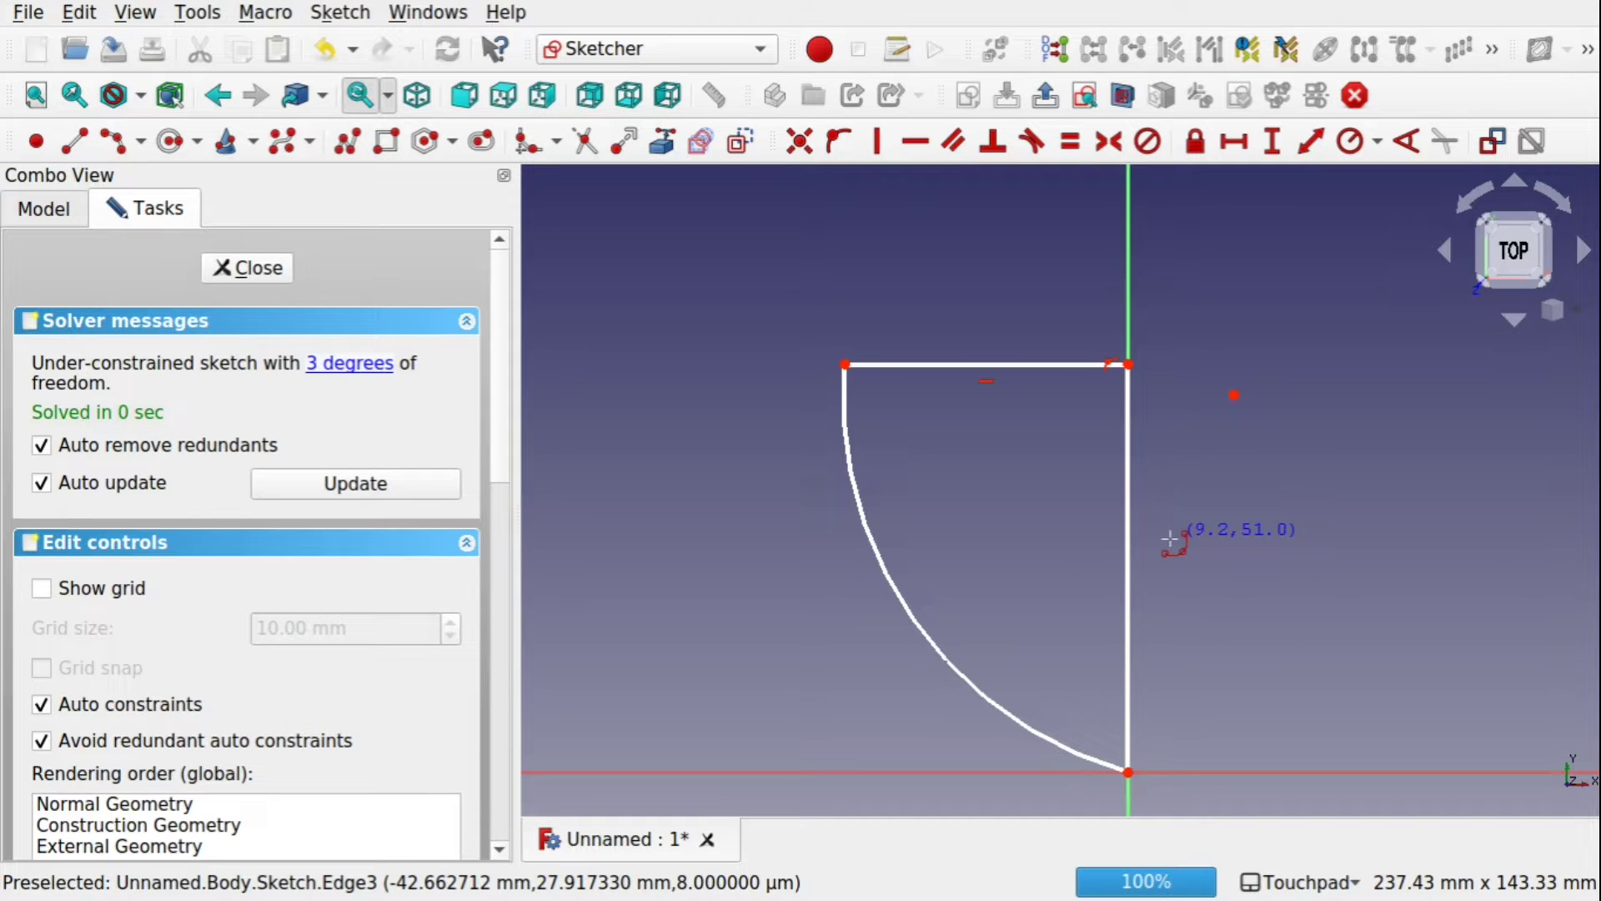
click(250, 268)
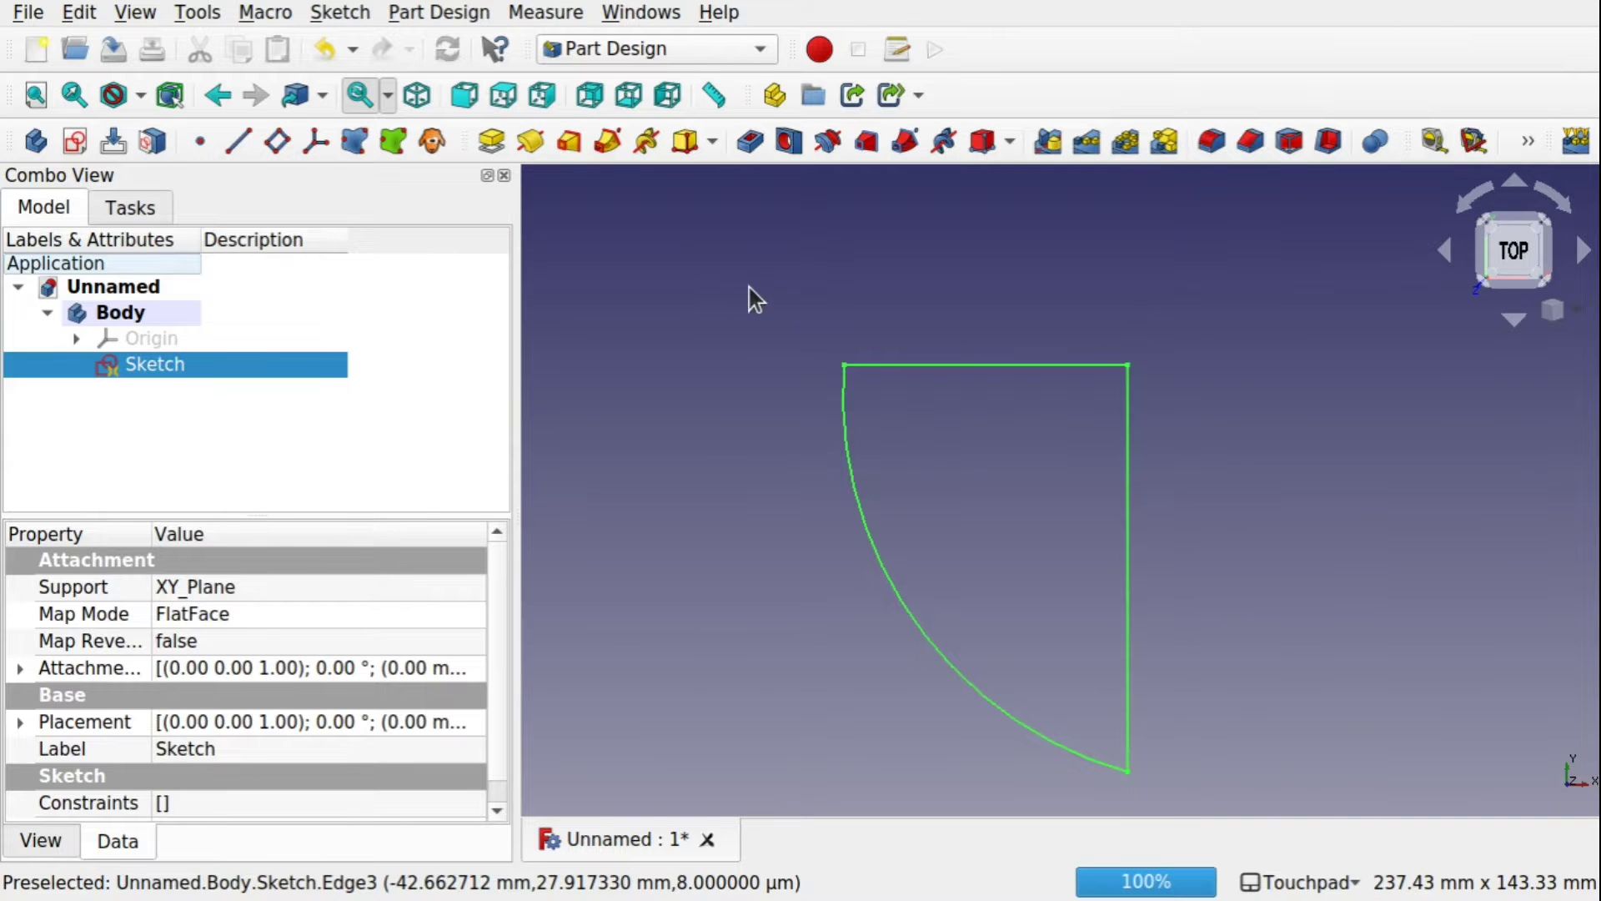
Pad the quarter-shaped sketch with a length of 10 mm and inspect the solid from an angle.
click(493, 143)
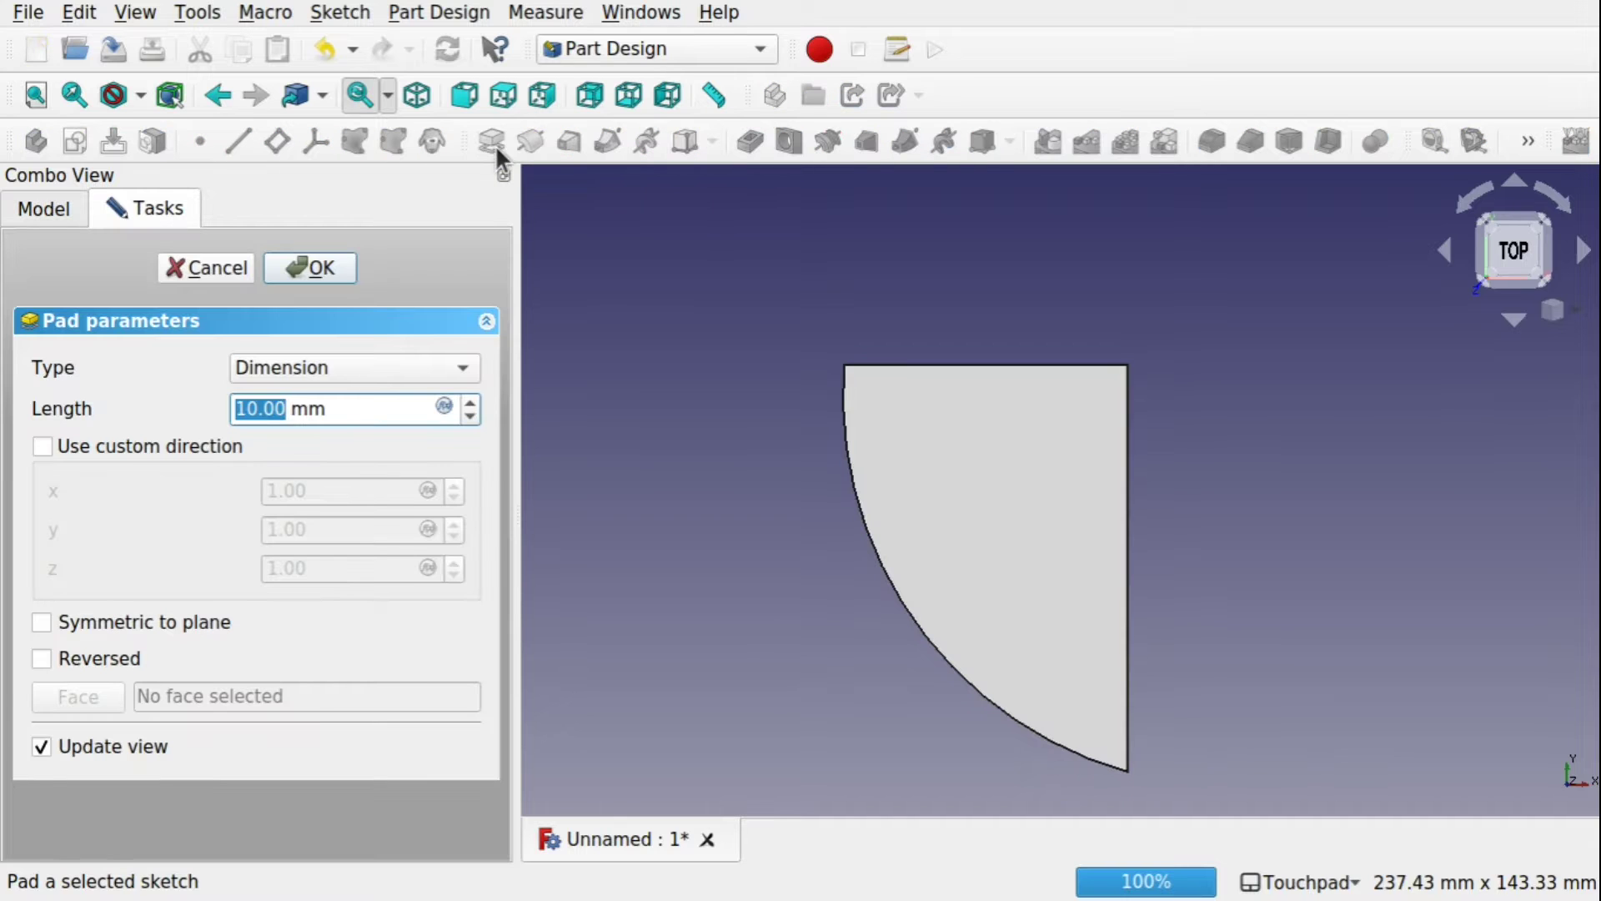
click(310, 274)
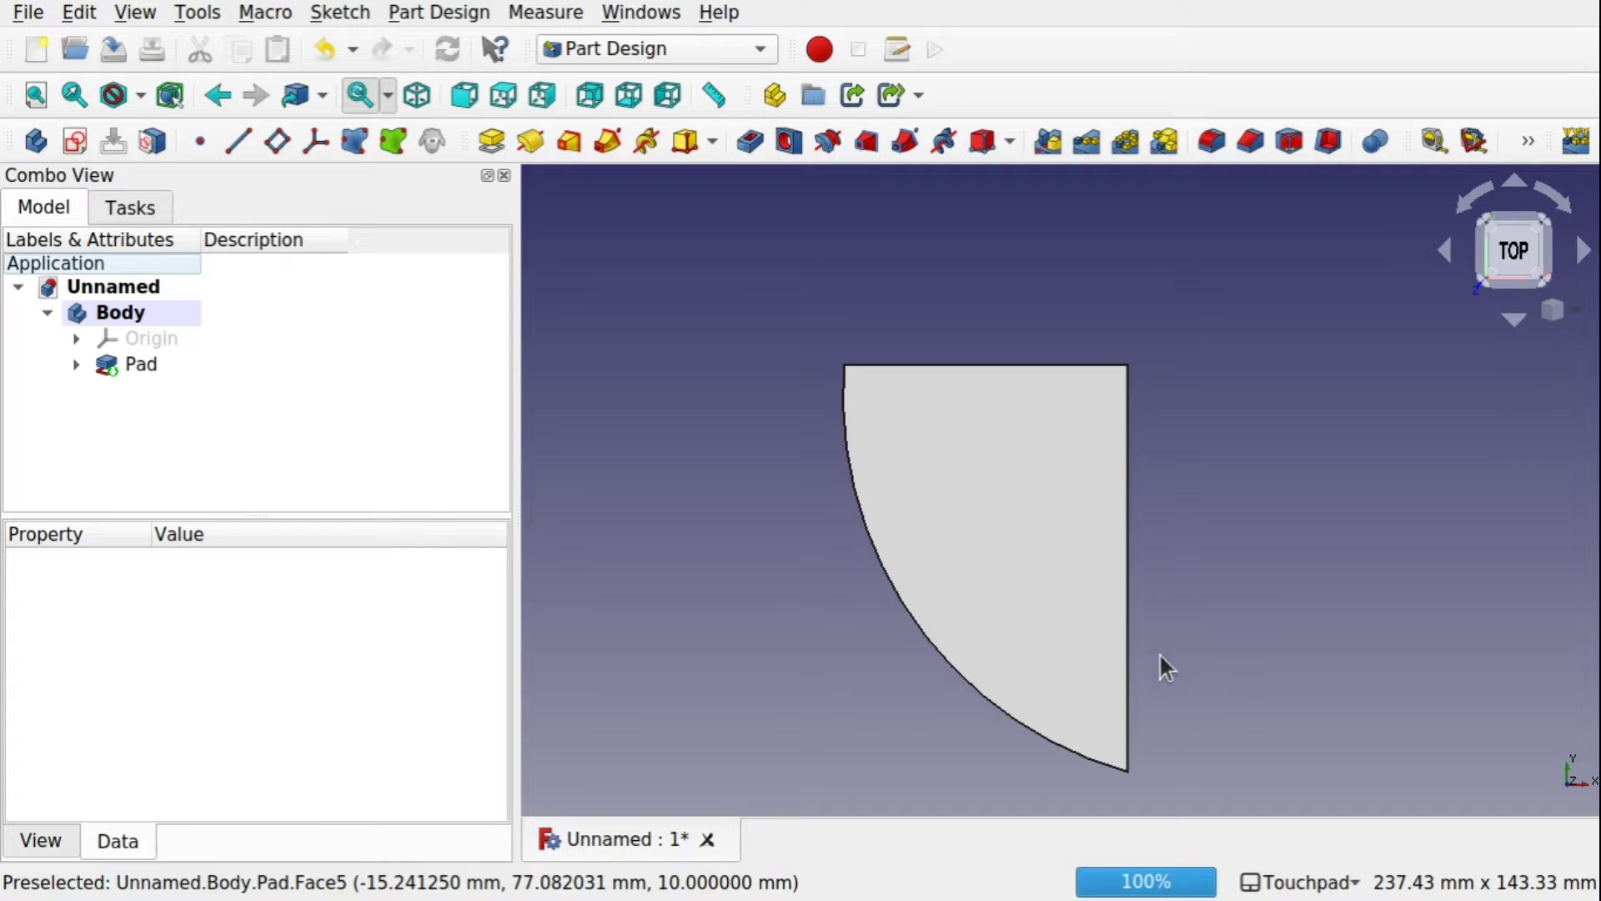
alt+drag(1159, 652, 959, 527)
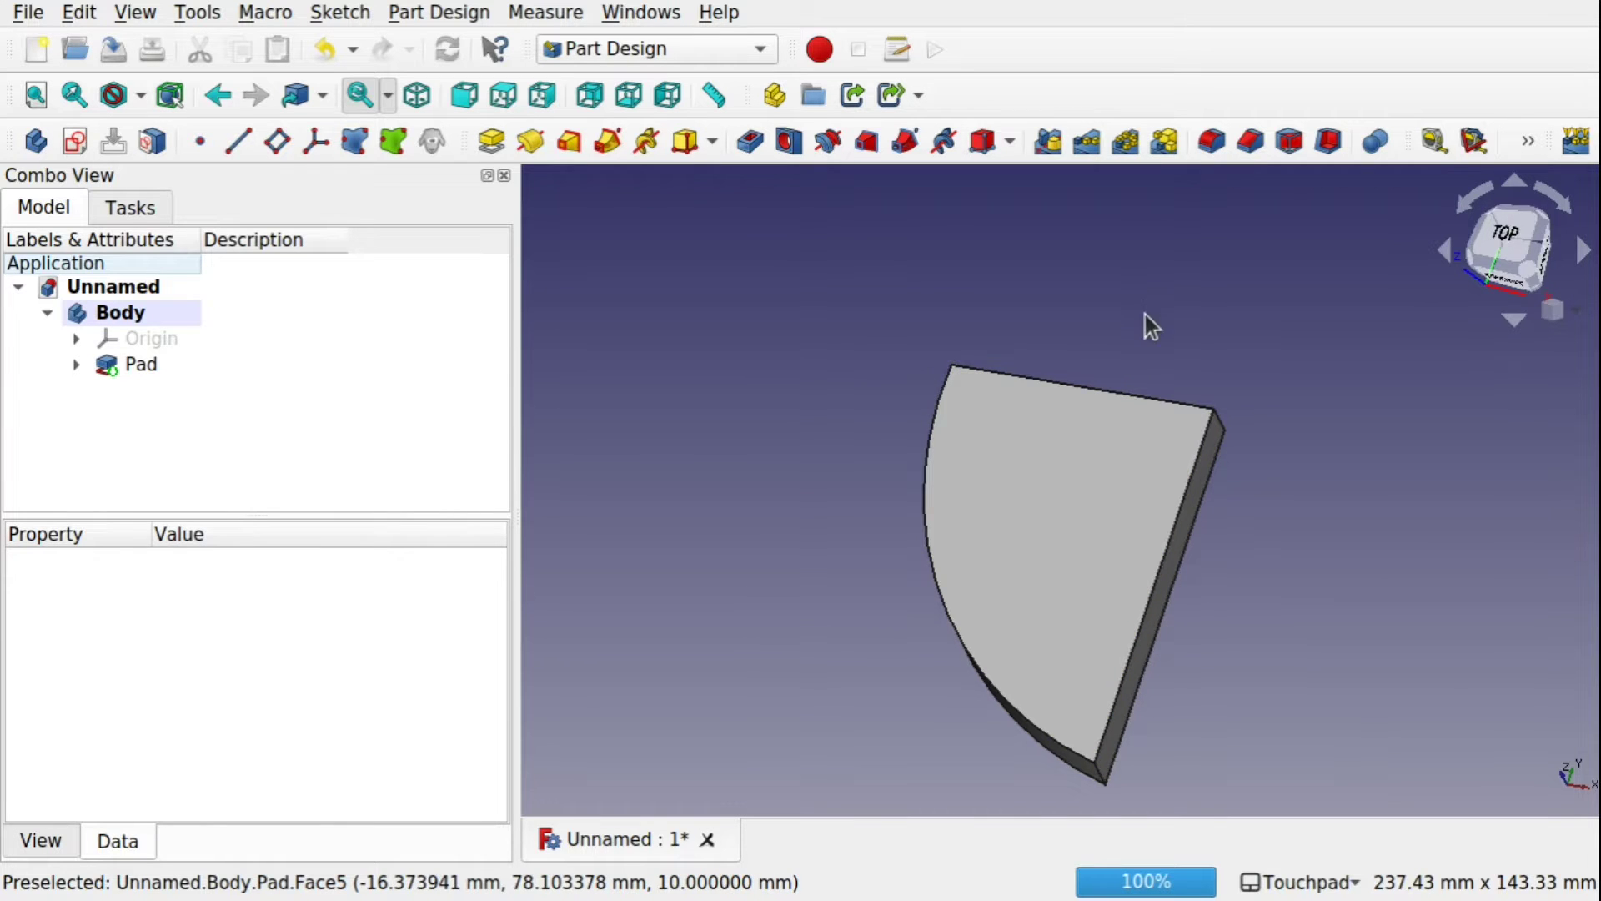
alt+drag(1144, 313, 1223, 407)
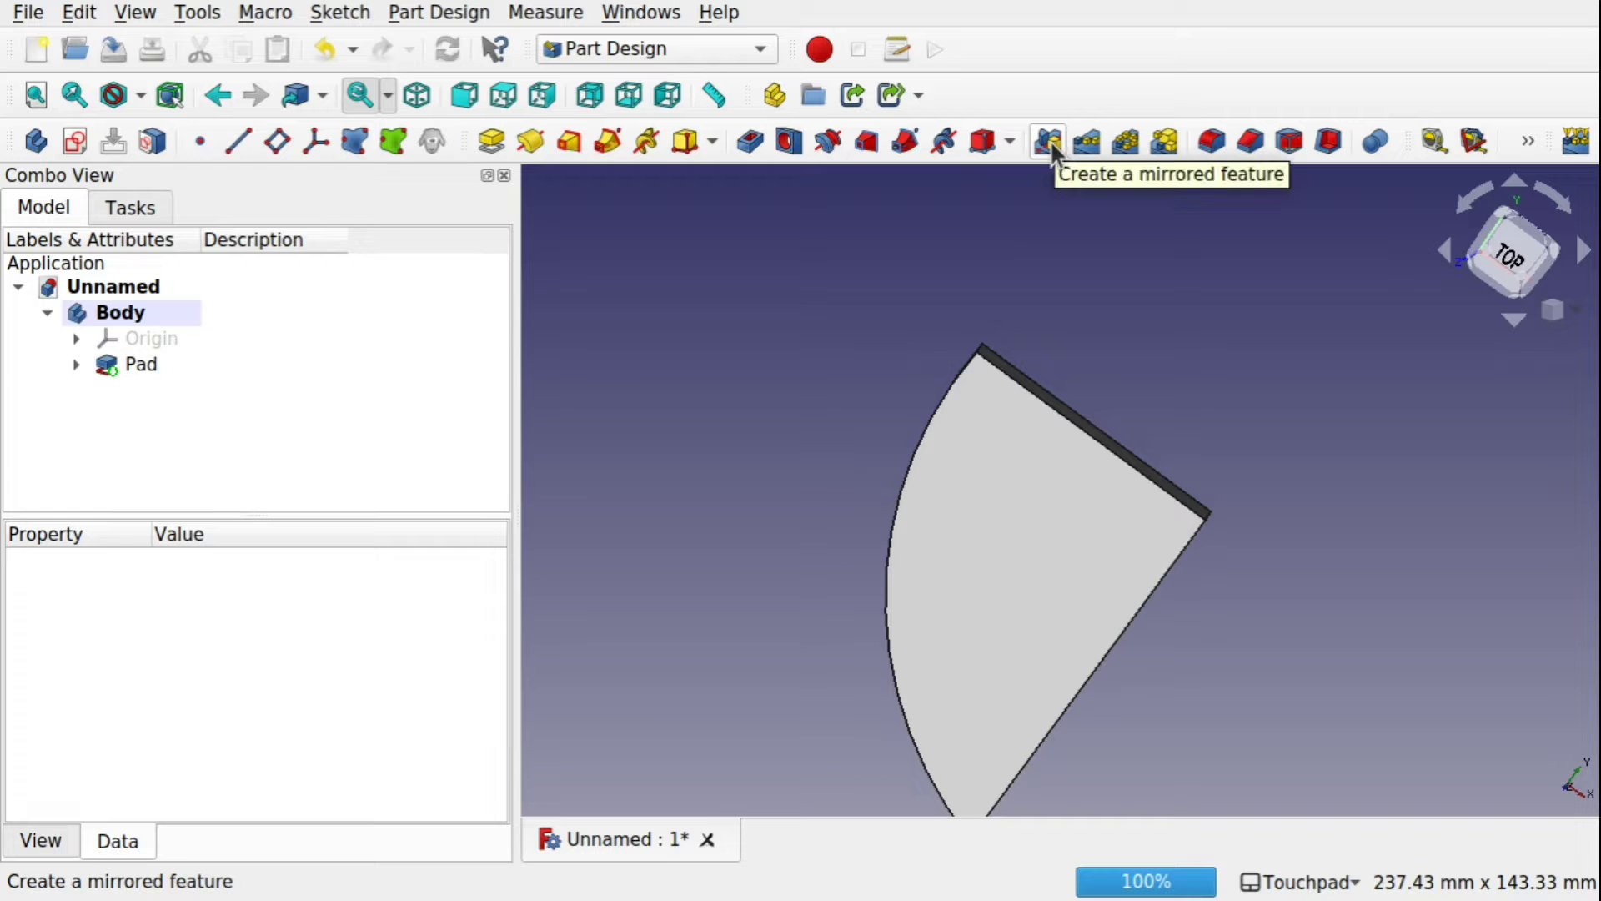
Create a Mirrored feature of the pad, using the vertical sketch axis as the mirror plane.
click(431, 15)
mouse_move(727, 370)
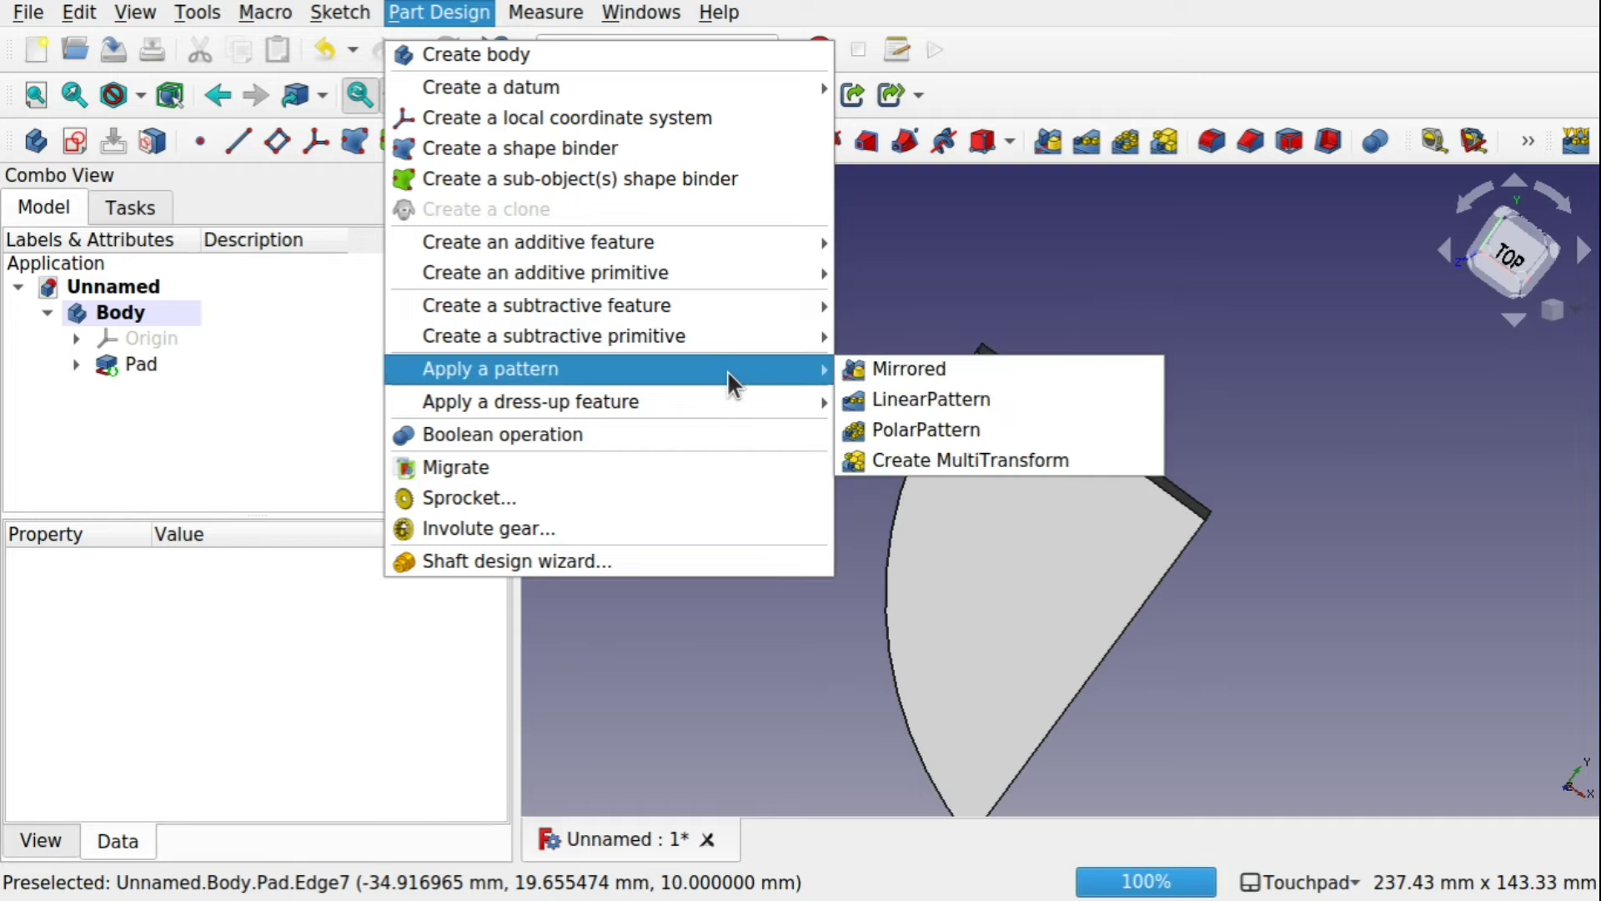
click(886, 370)
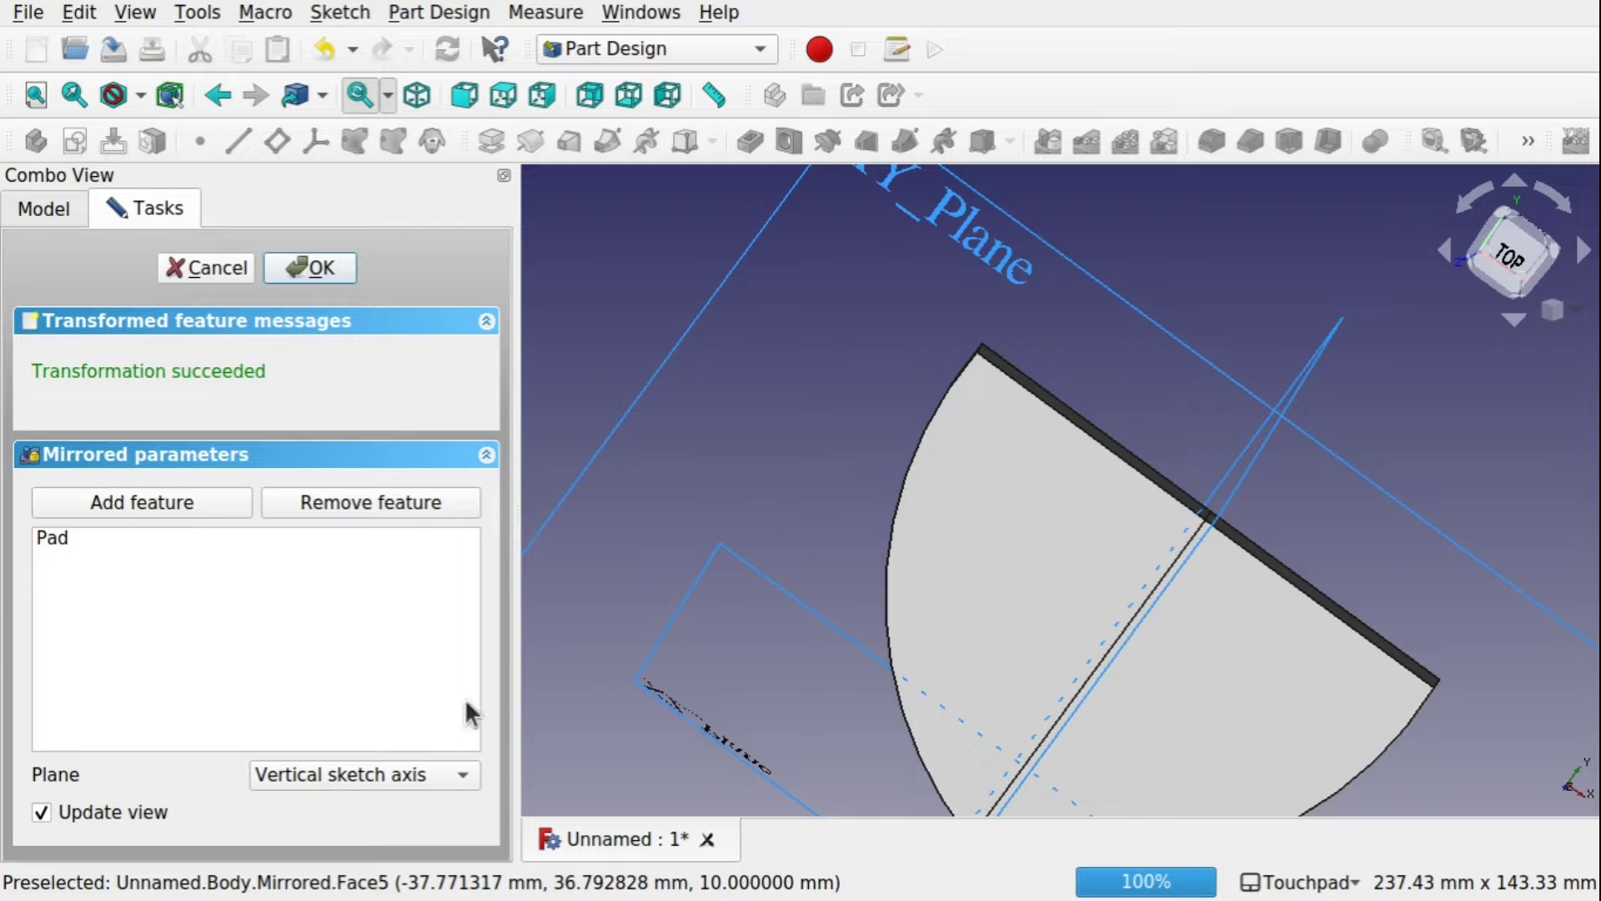
click(344, 774)
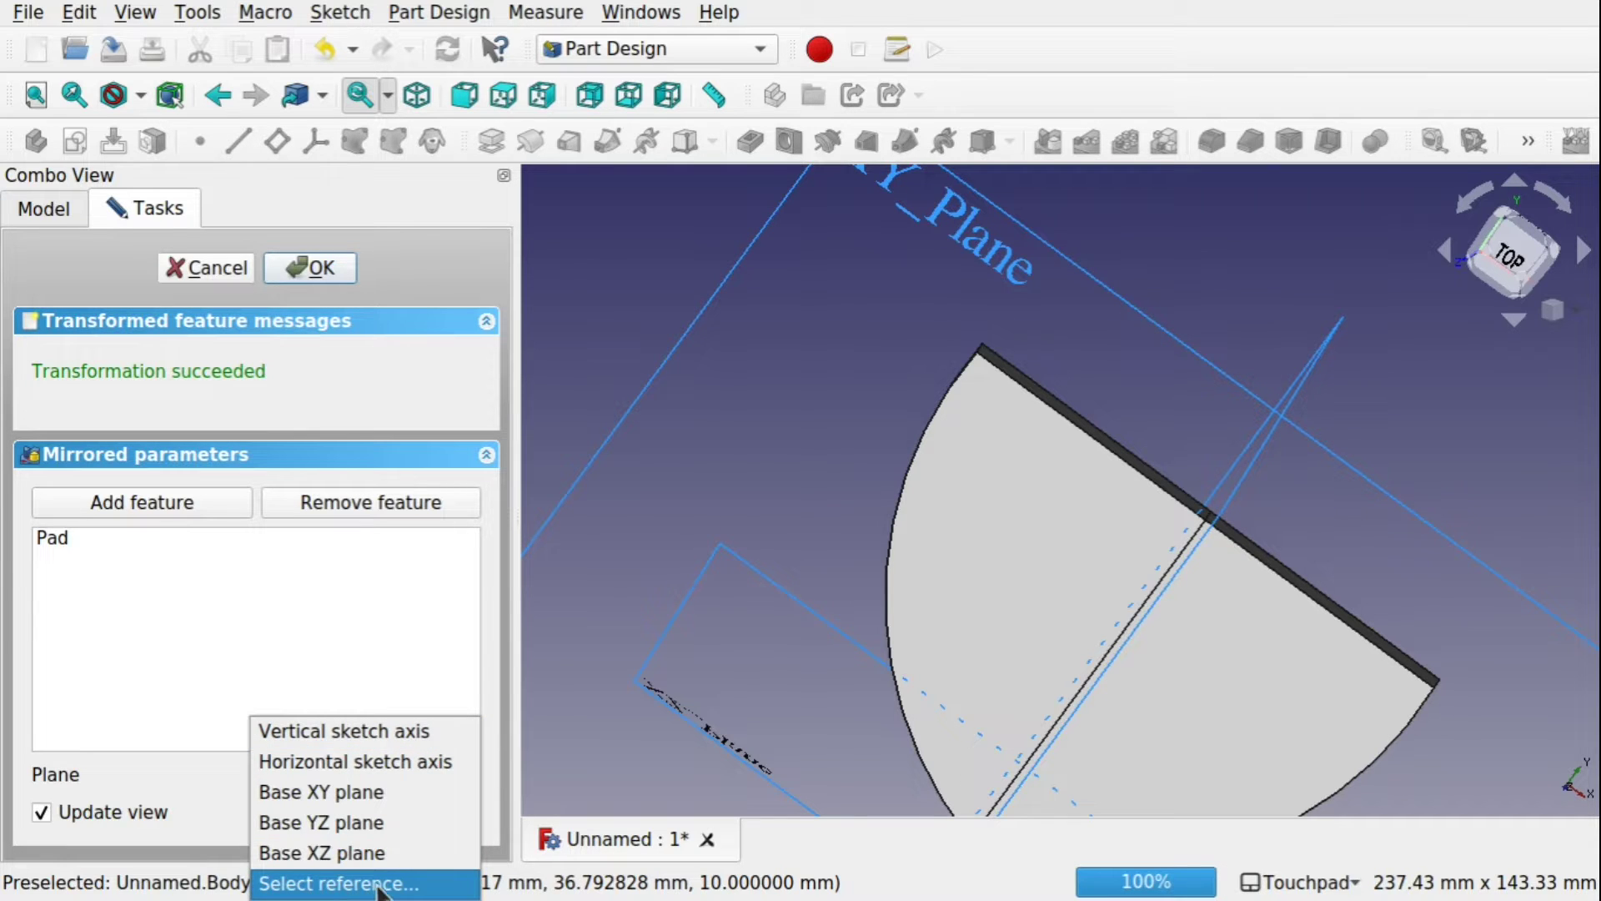
click(917, 367)
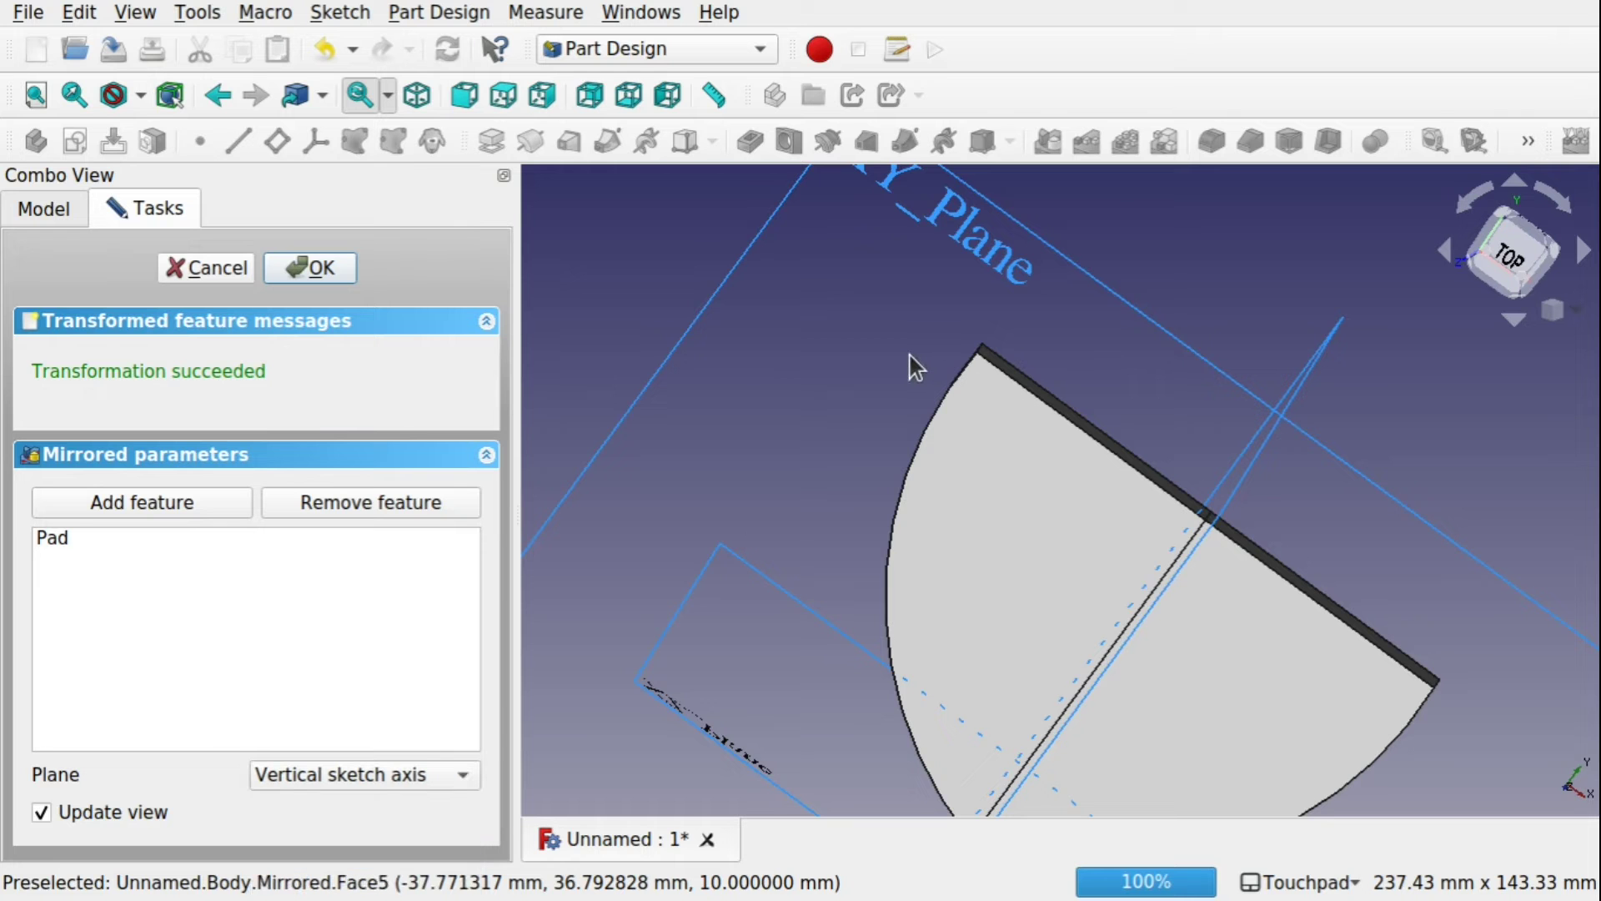
mouse_move(965, 322)
mouse_down()
mouse_move(1288, 395)
mouse_move(954, 342)
mouse_move(1179, 380)
mouse_up()
drag(1067, 438, 1118, 329)
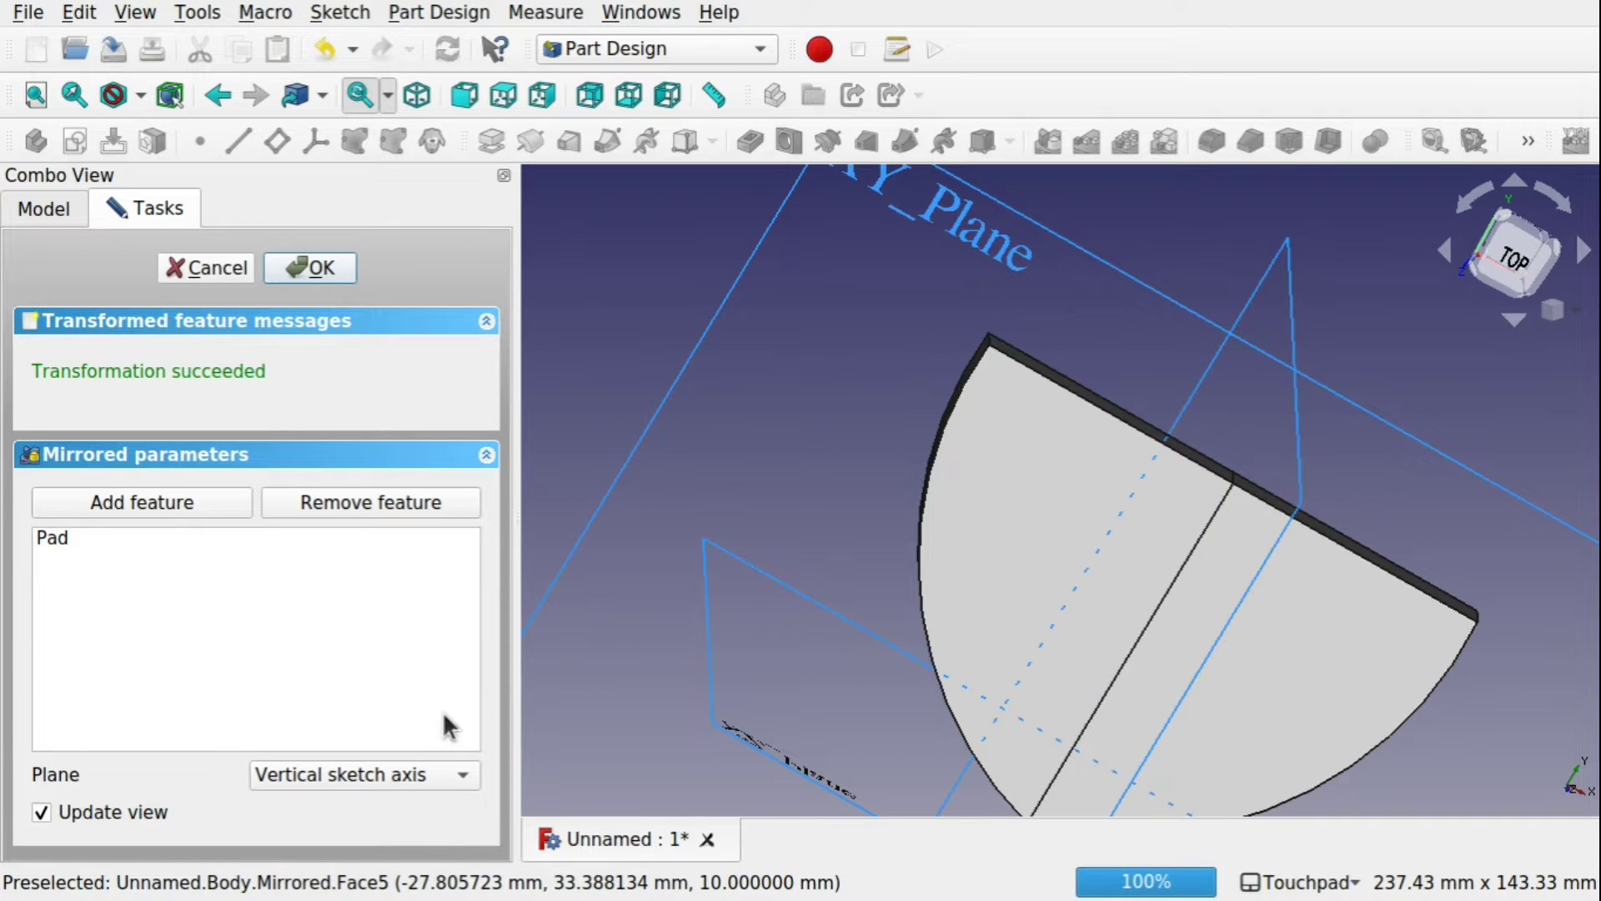
Try to mirror the pad about the horizontal sketch axis.
click(400, 775)
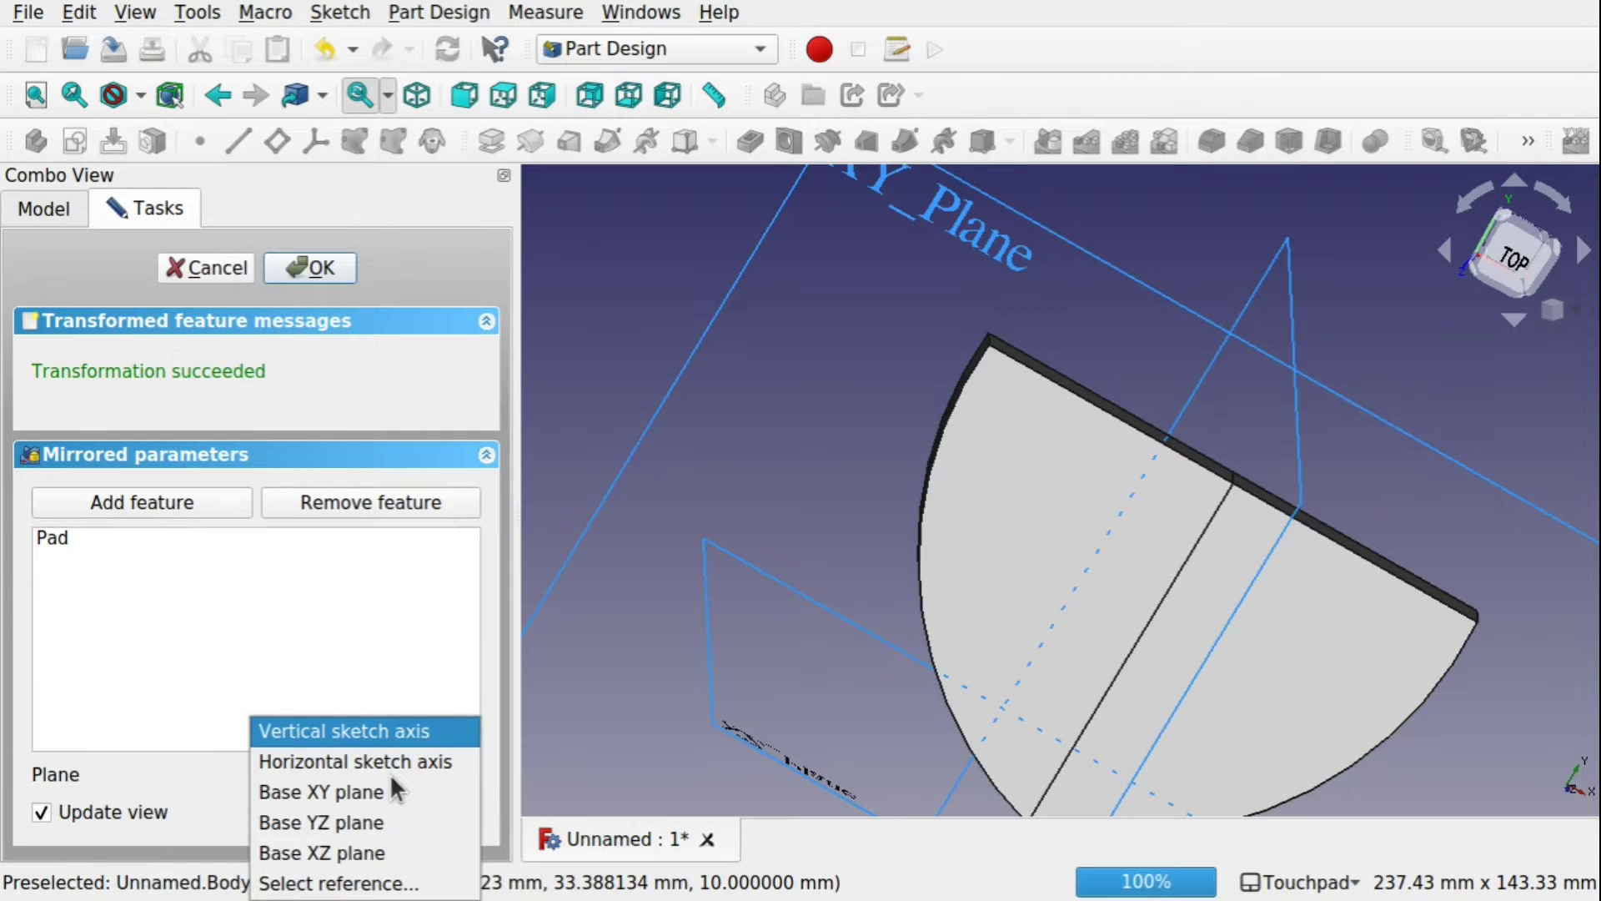
click(389, 764)
middle_drag(579, 713, 883, 556)
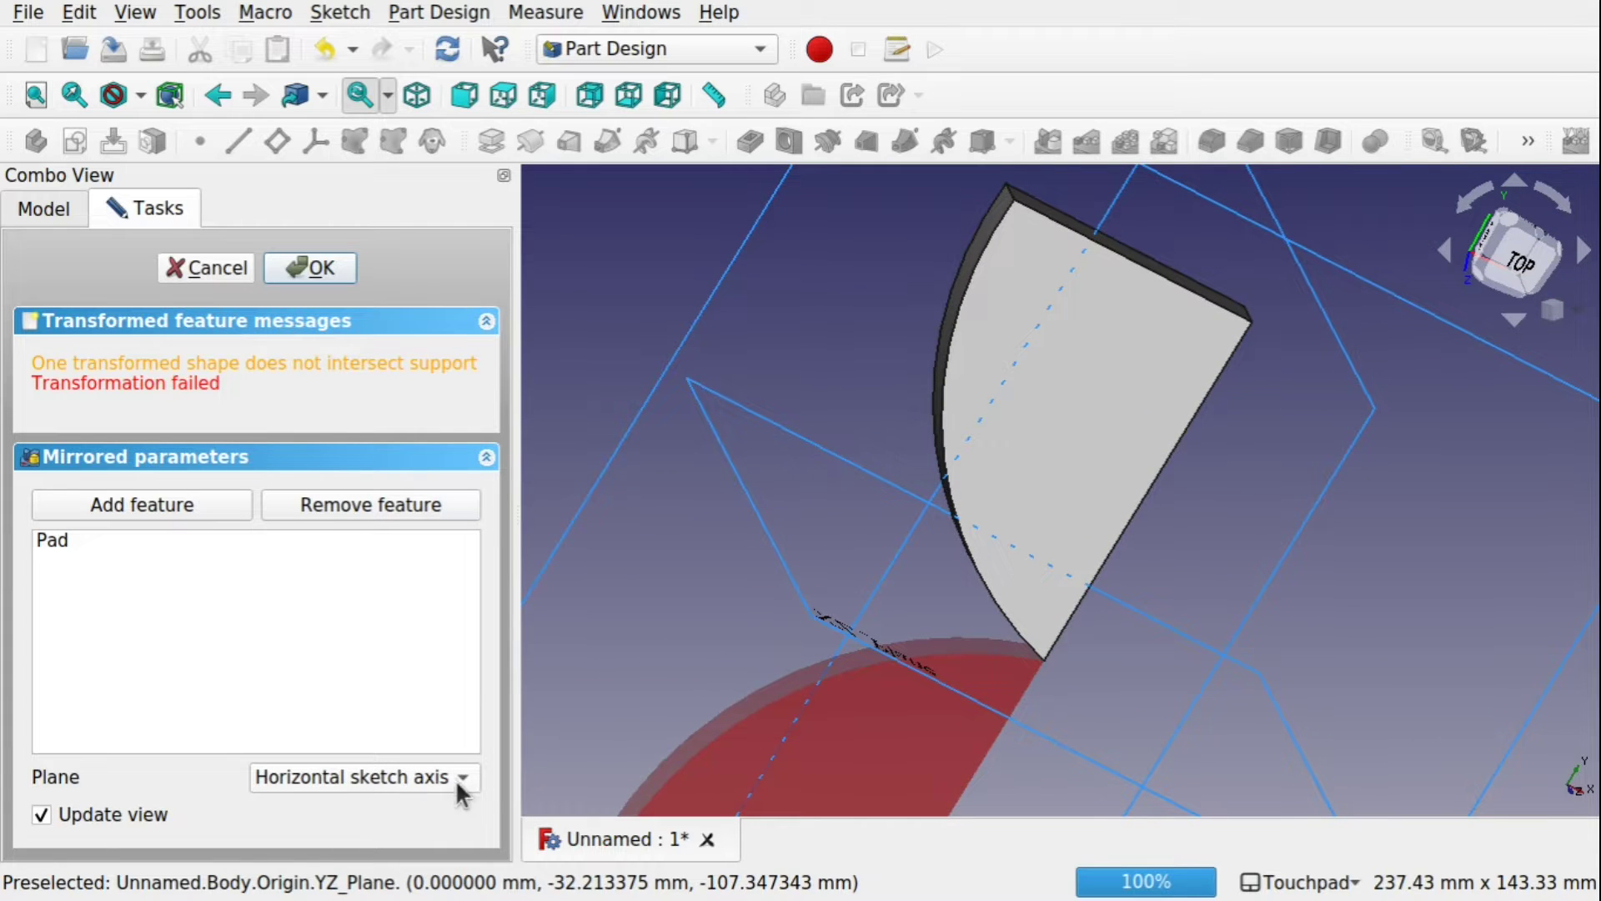
middle_drag(1011, 636, 457, 458)
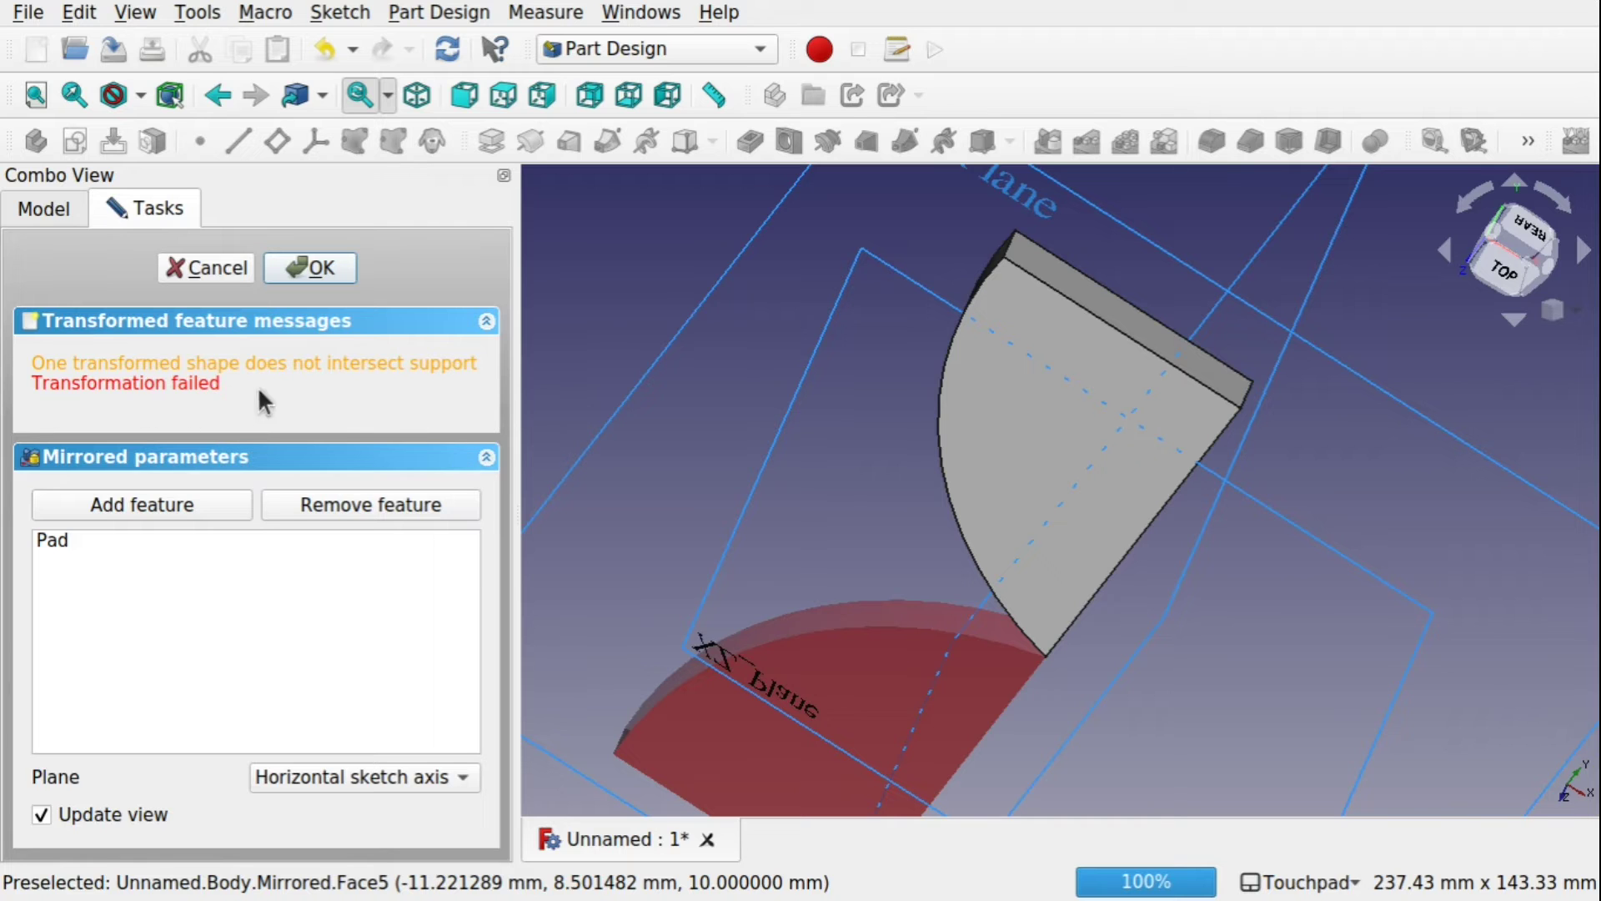
middle_drag(893, 368, 204, 718)
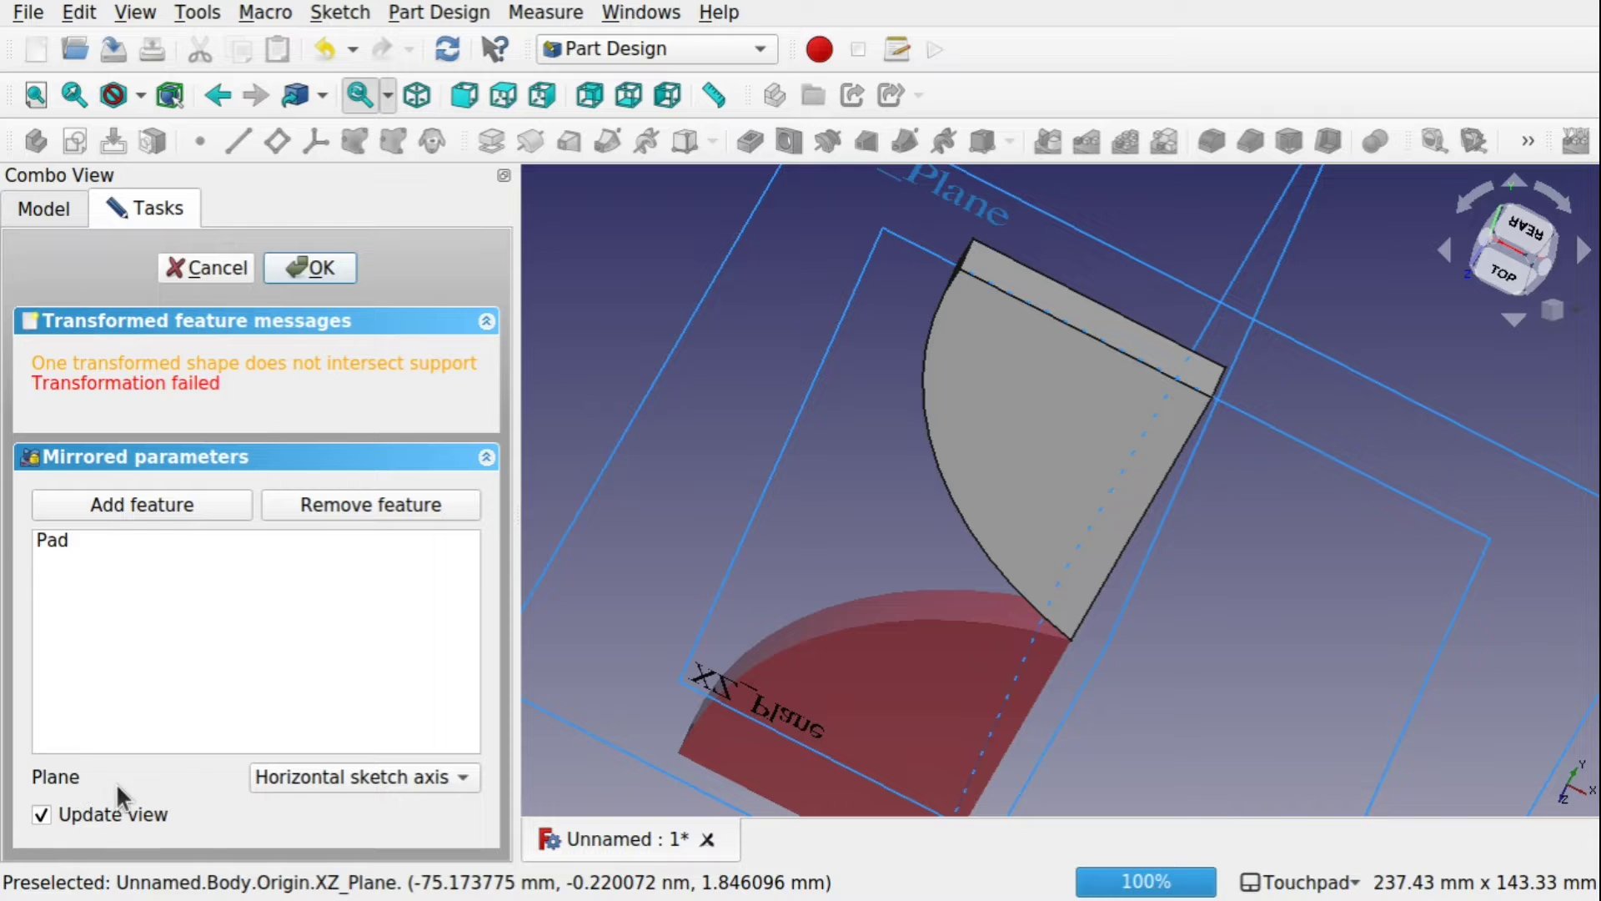
Mirror the pad about a selected reference, using its long straight side face (Pad:Face3).
click(367, 778)
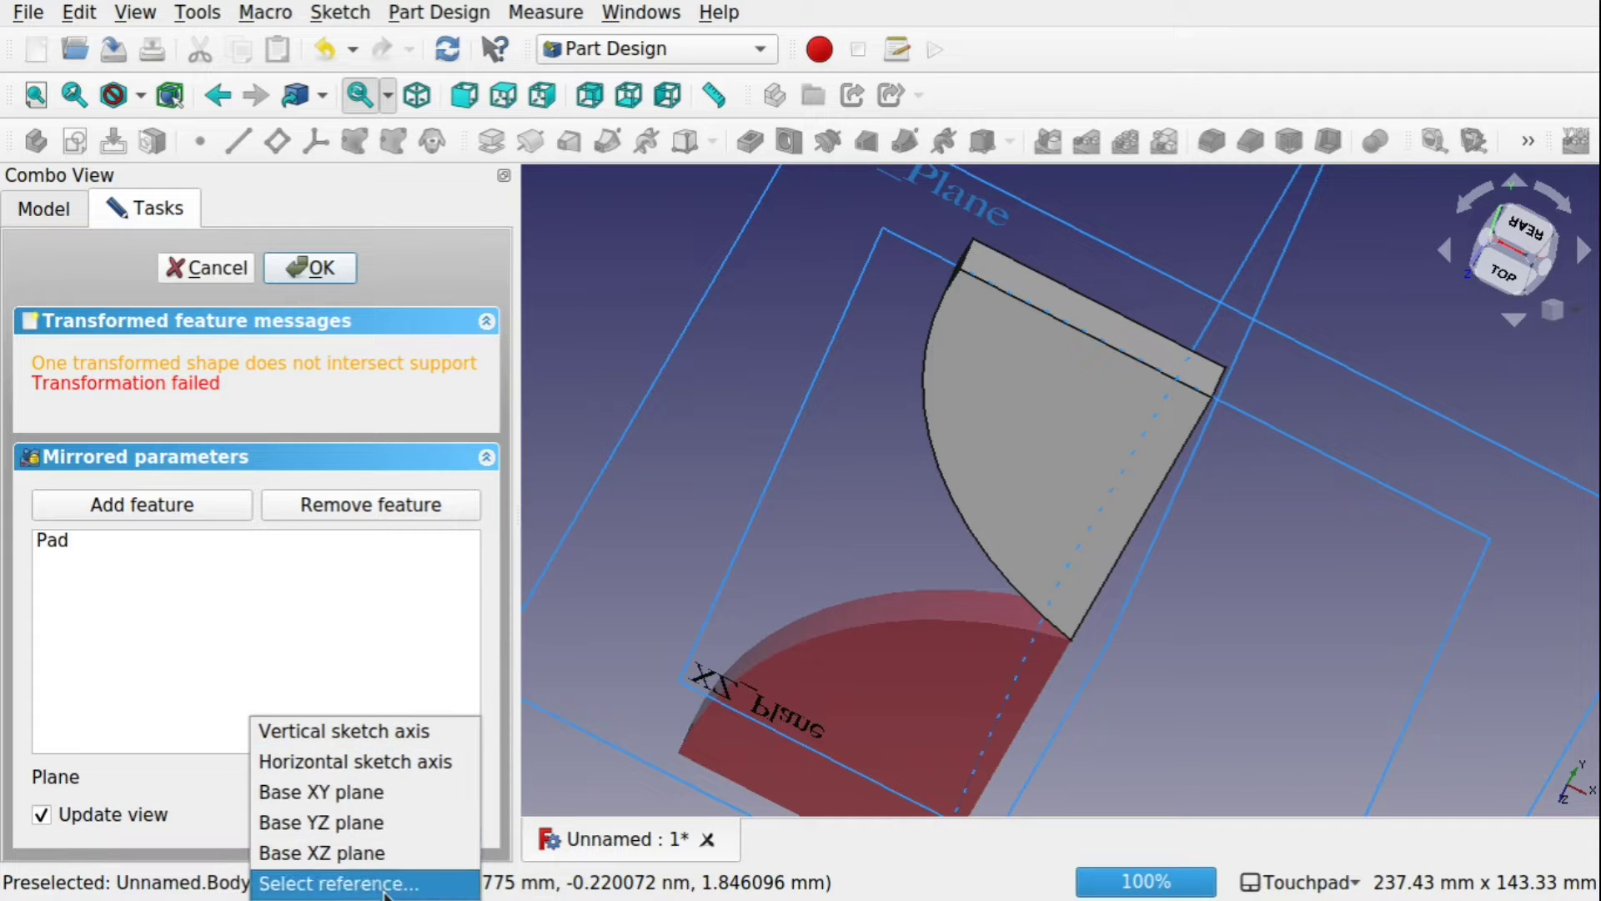
click(347, 883)
middle_drag(1292, 565, 1089, 537)
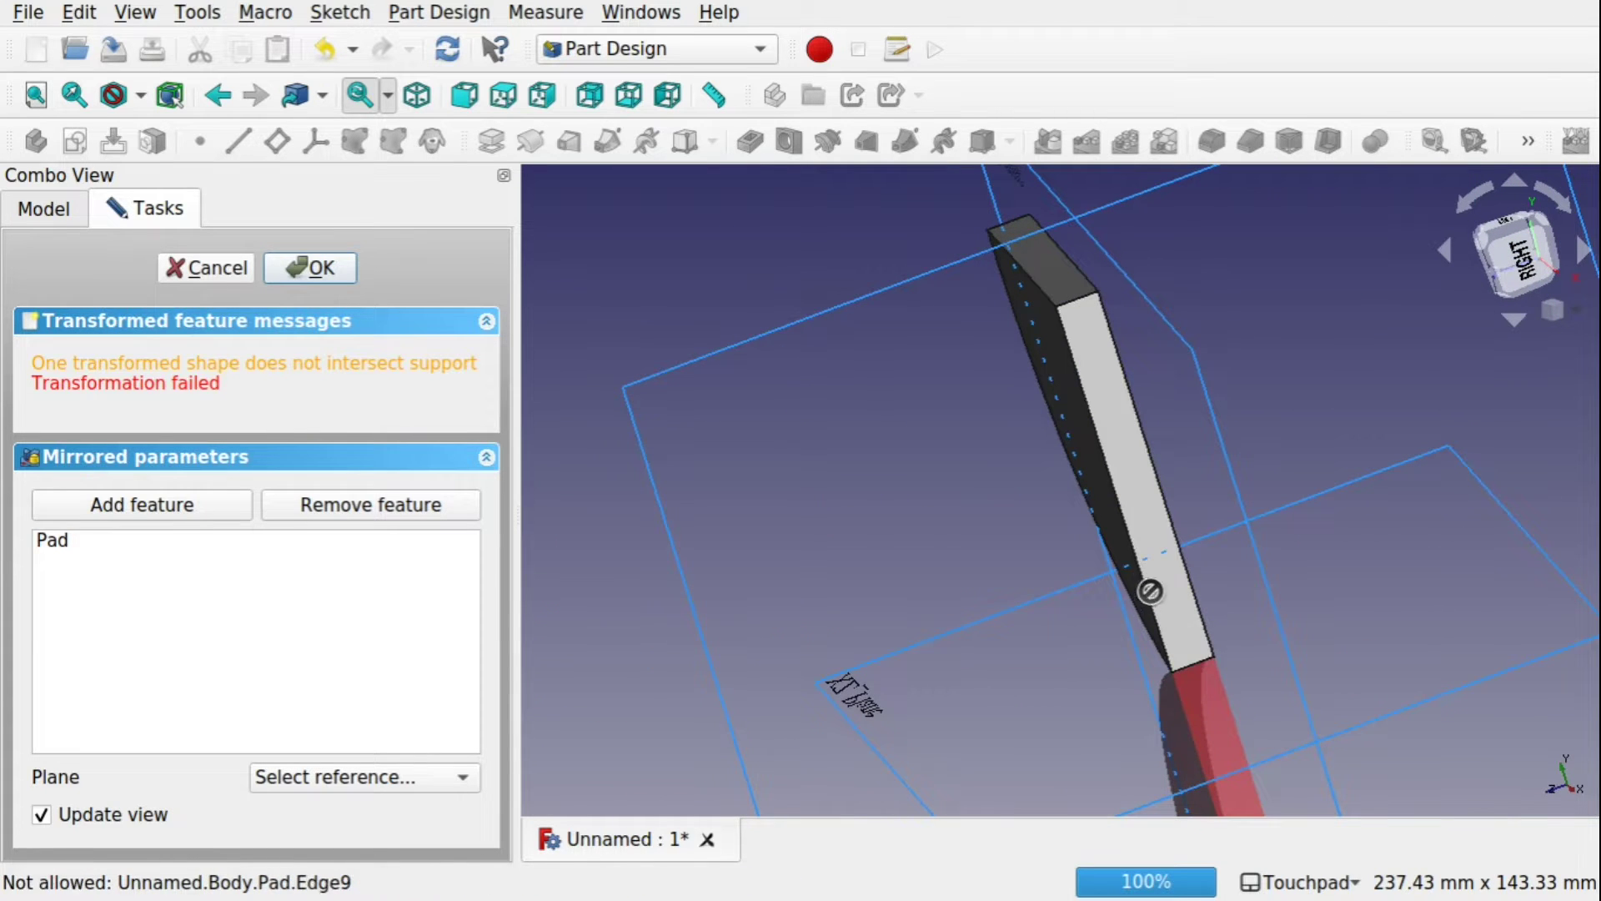
click(1126, 456)
middle_drag(1128, 458, 1000, 542)
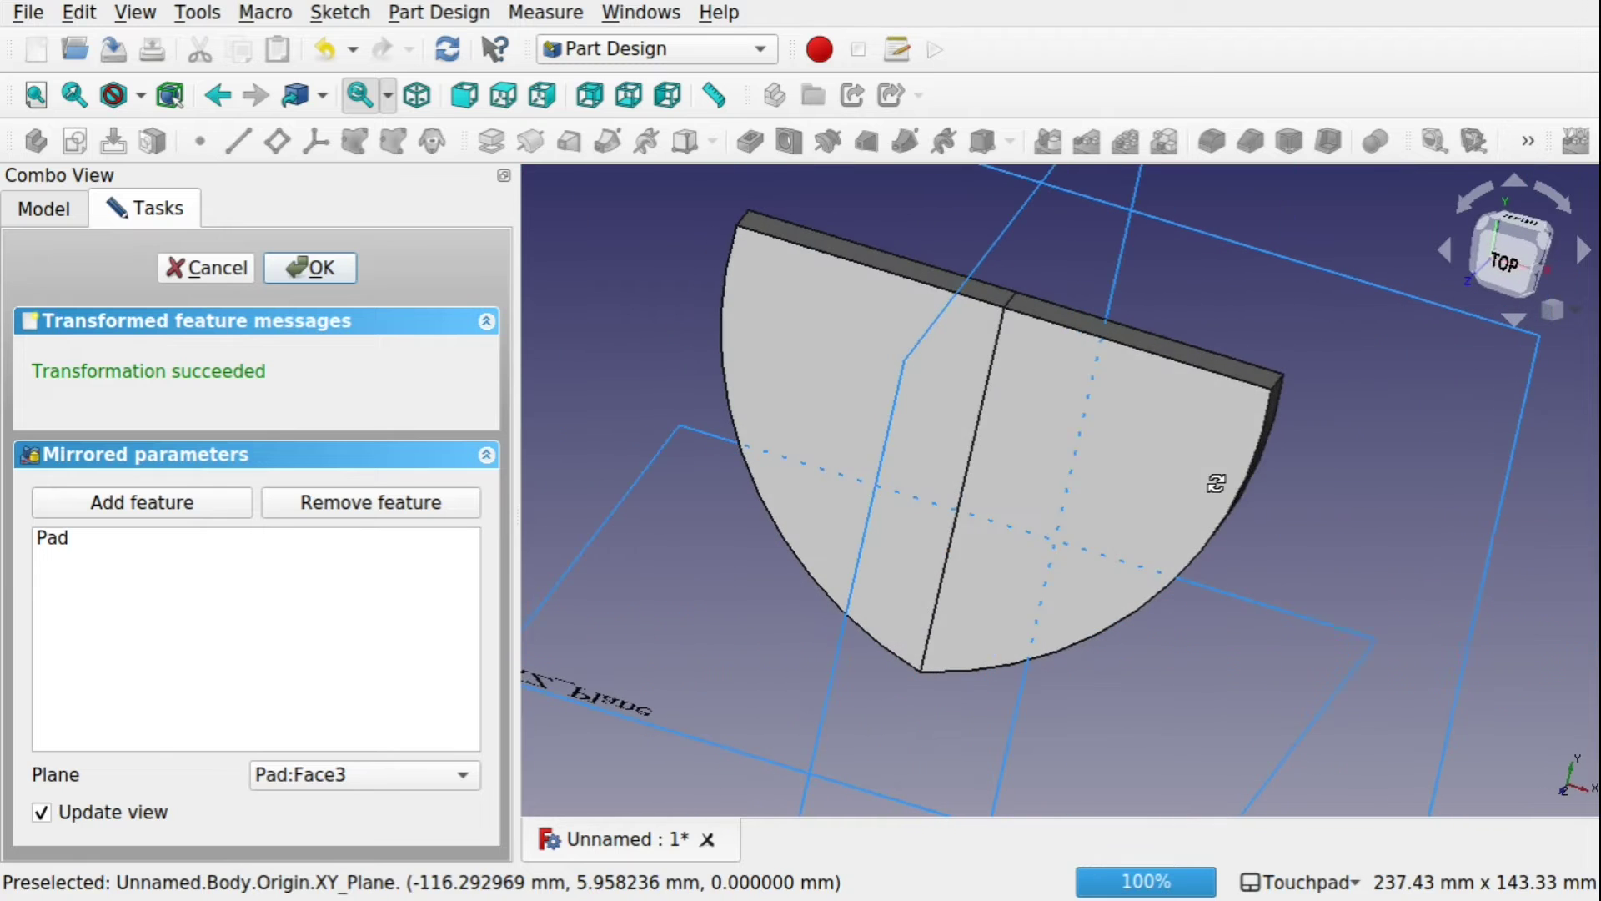
Switch the mirror reference to the short straight side face of the pad (Pad:Face1).
click(369, 774)
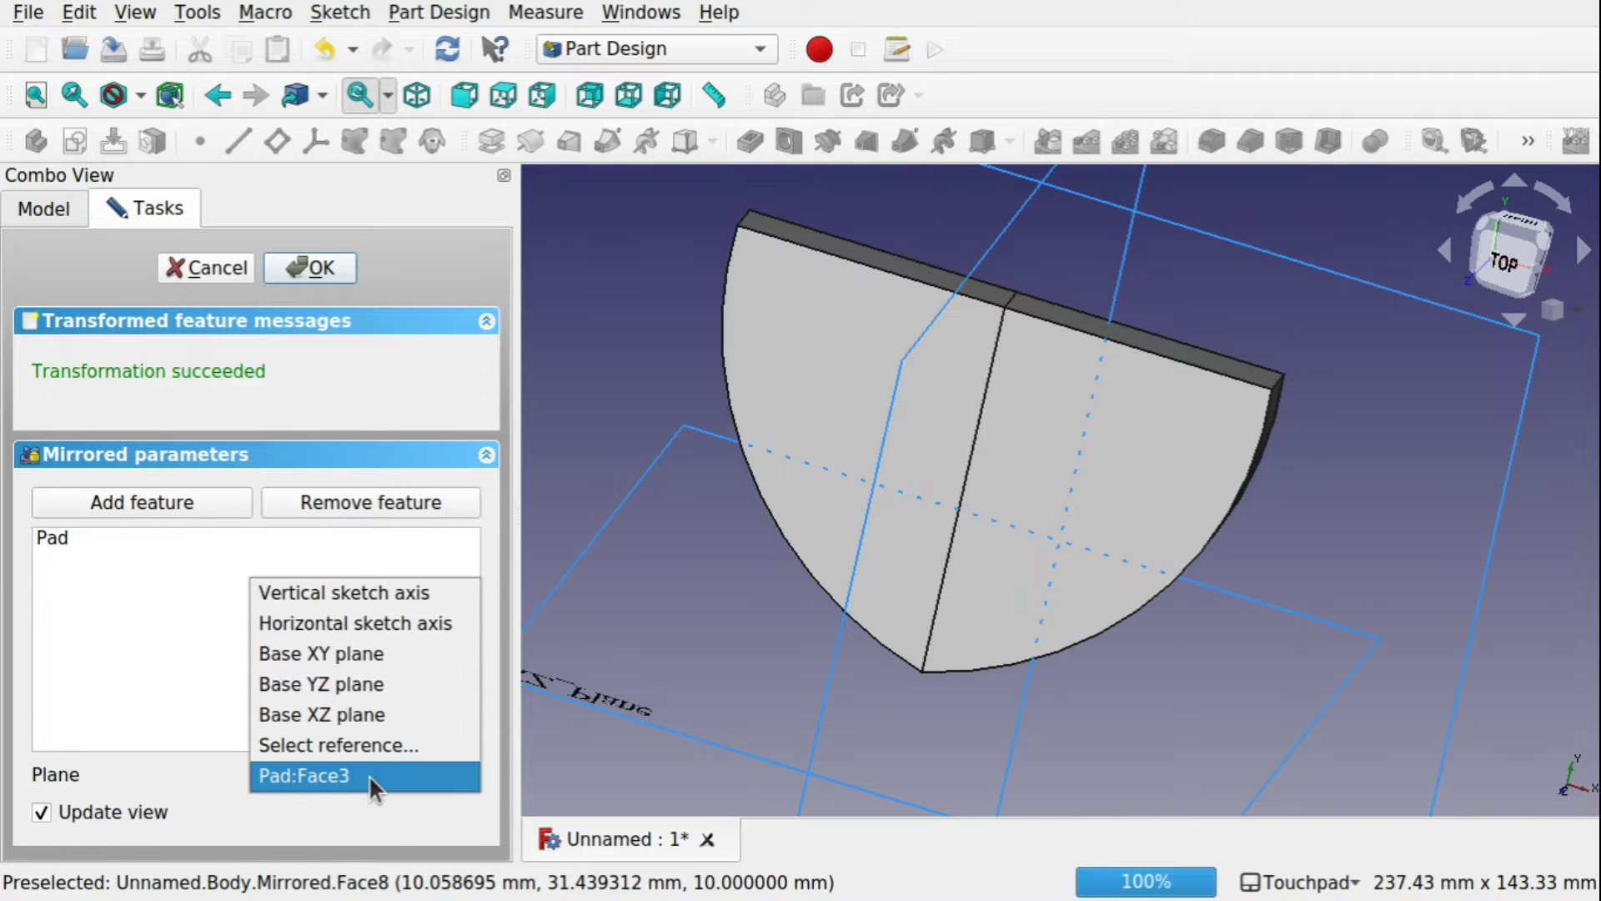
click(388, 745)
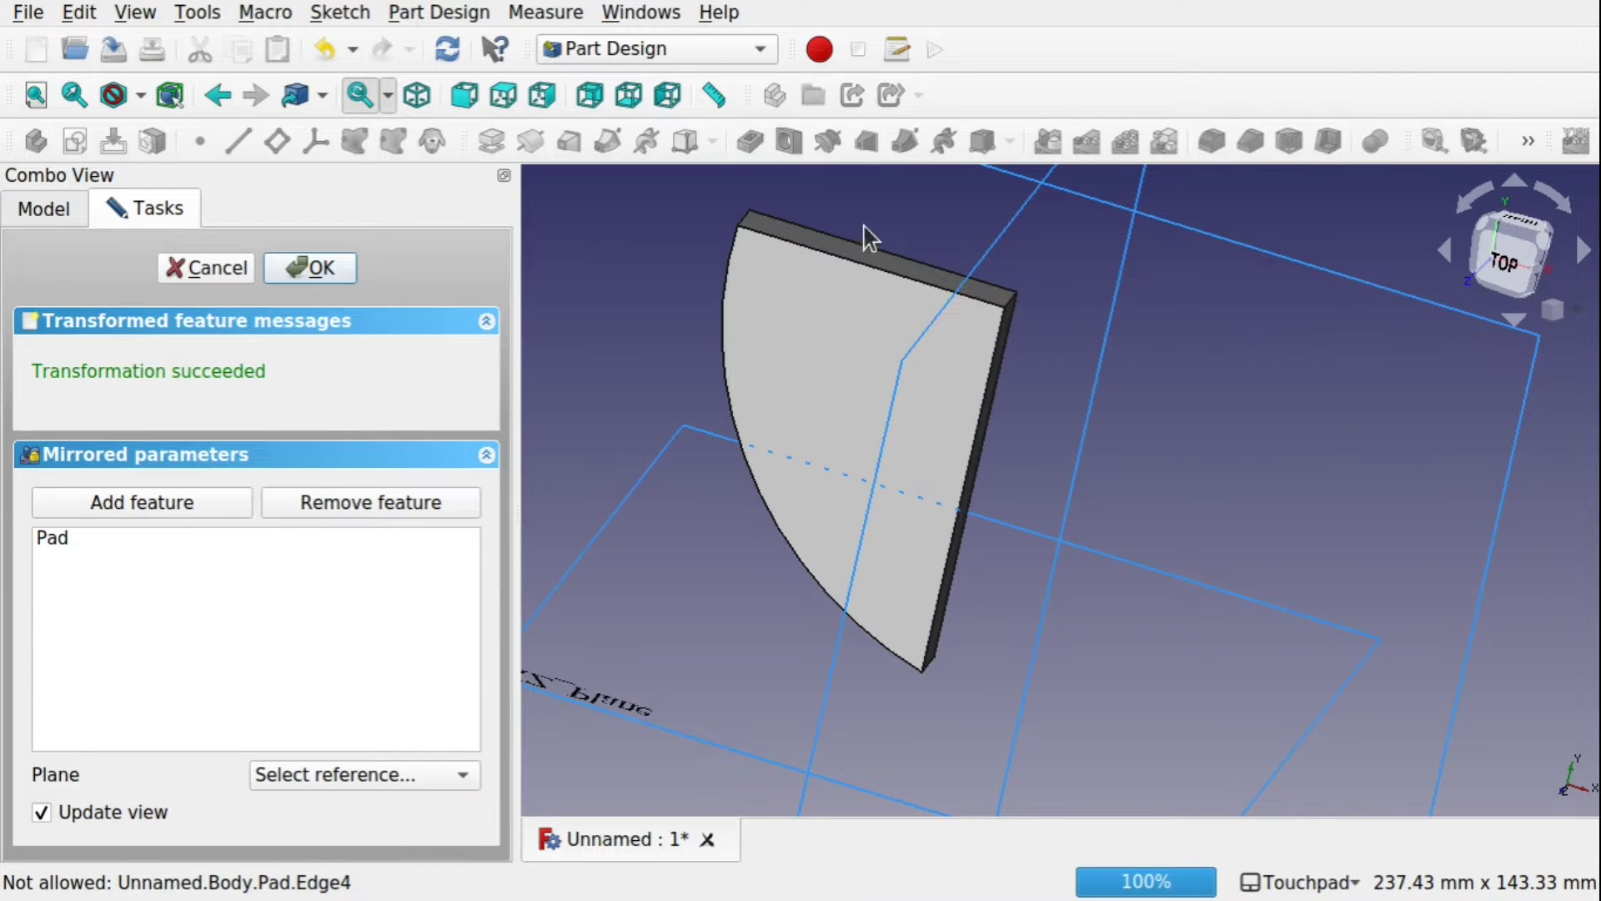
click(864, 252)
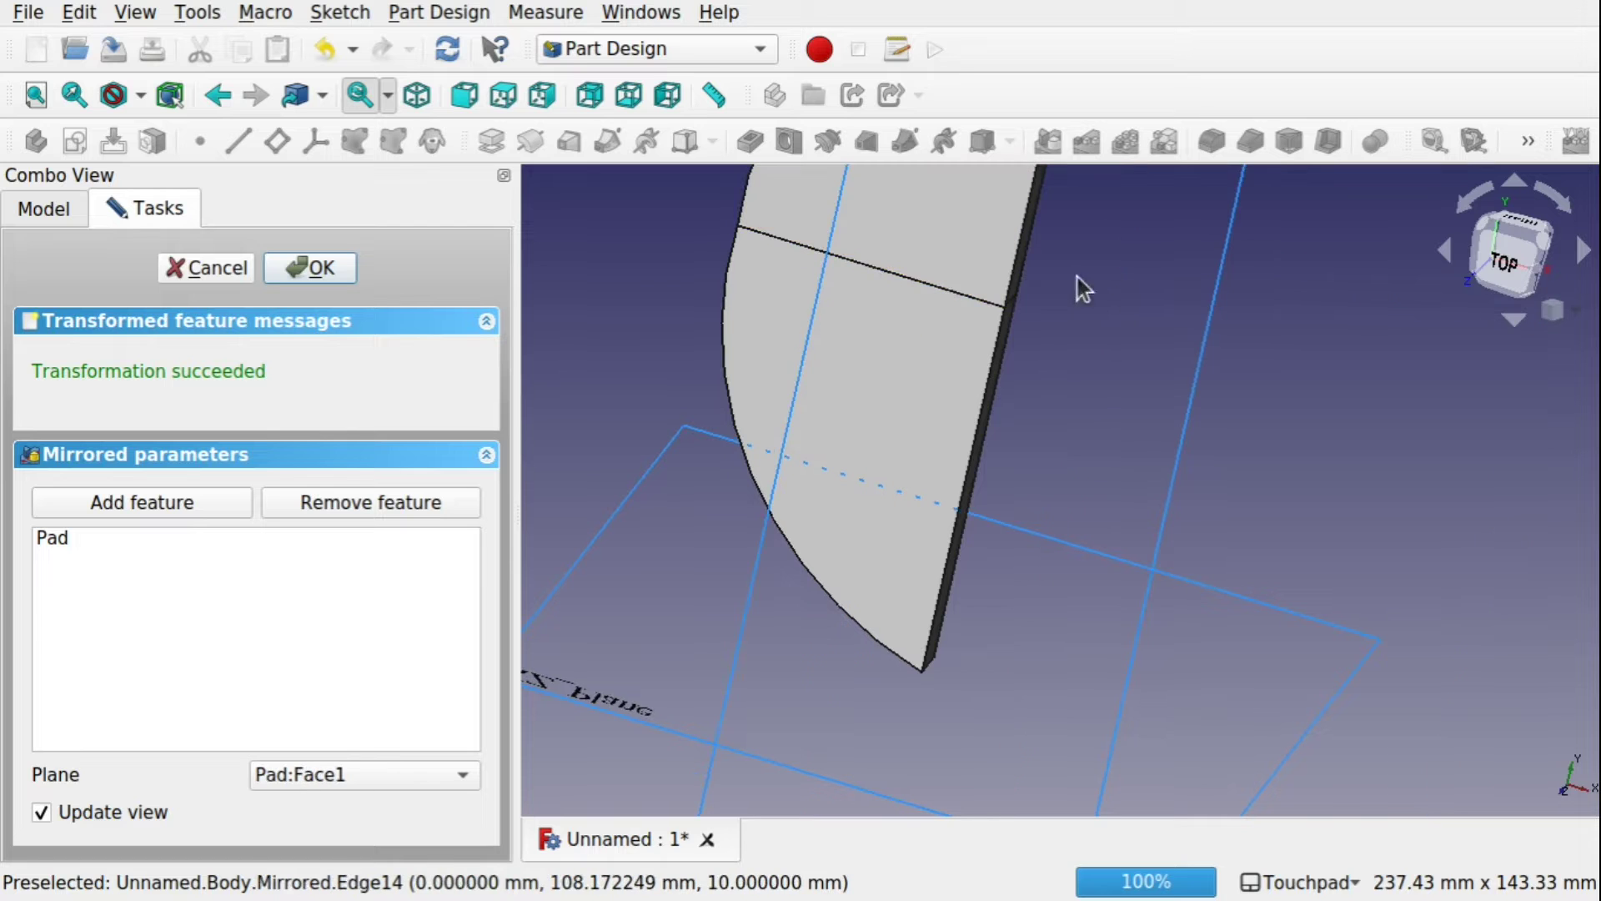
scroll(864, 253, down, 5)
middle_drag(864, 253, 1012, 262)
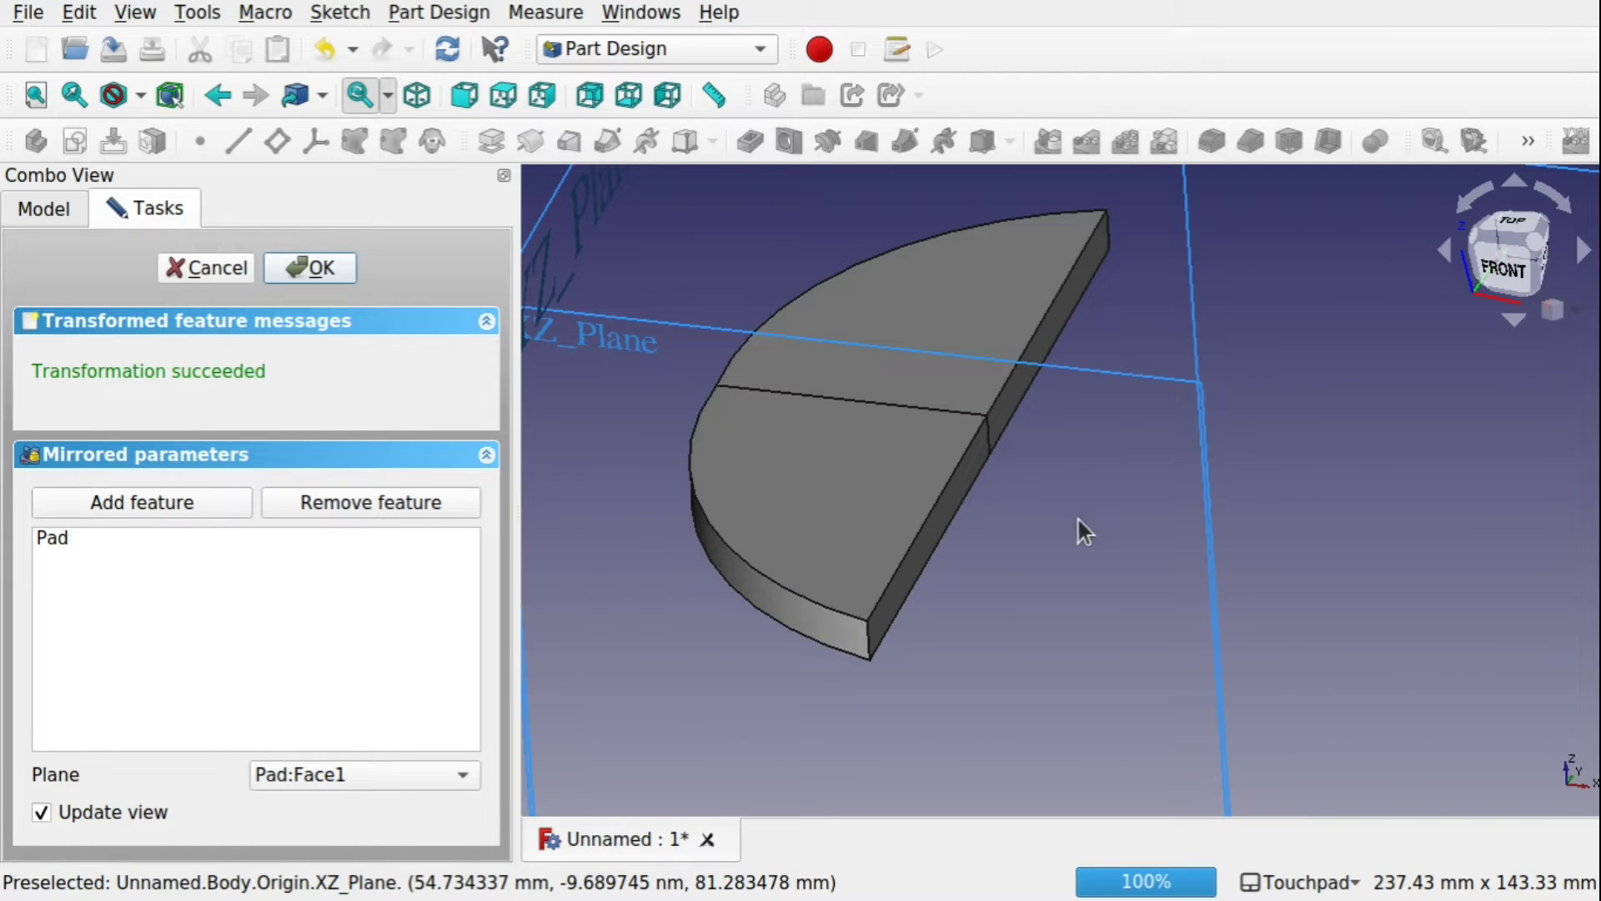
Change the mirror reference to the pad's large flat upper face (Pad:Face5), doubling the part through its thickness.
click(353, 777)
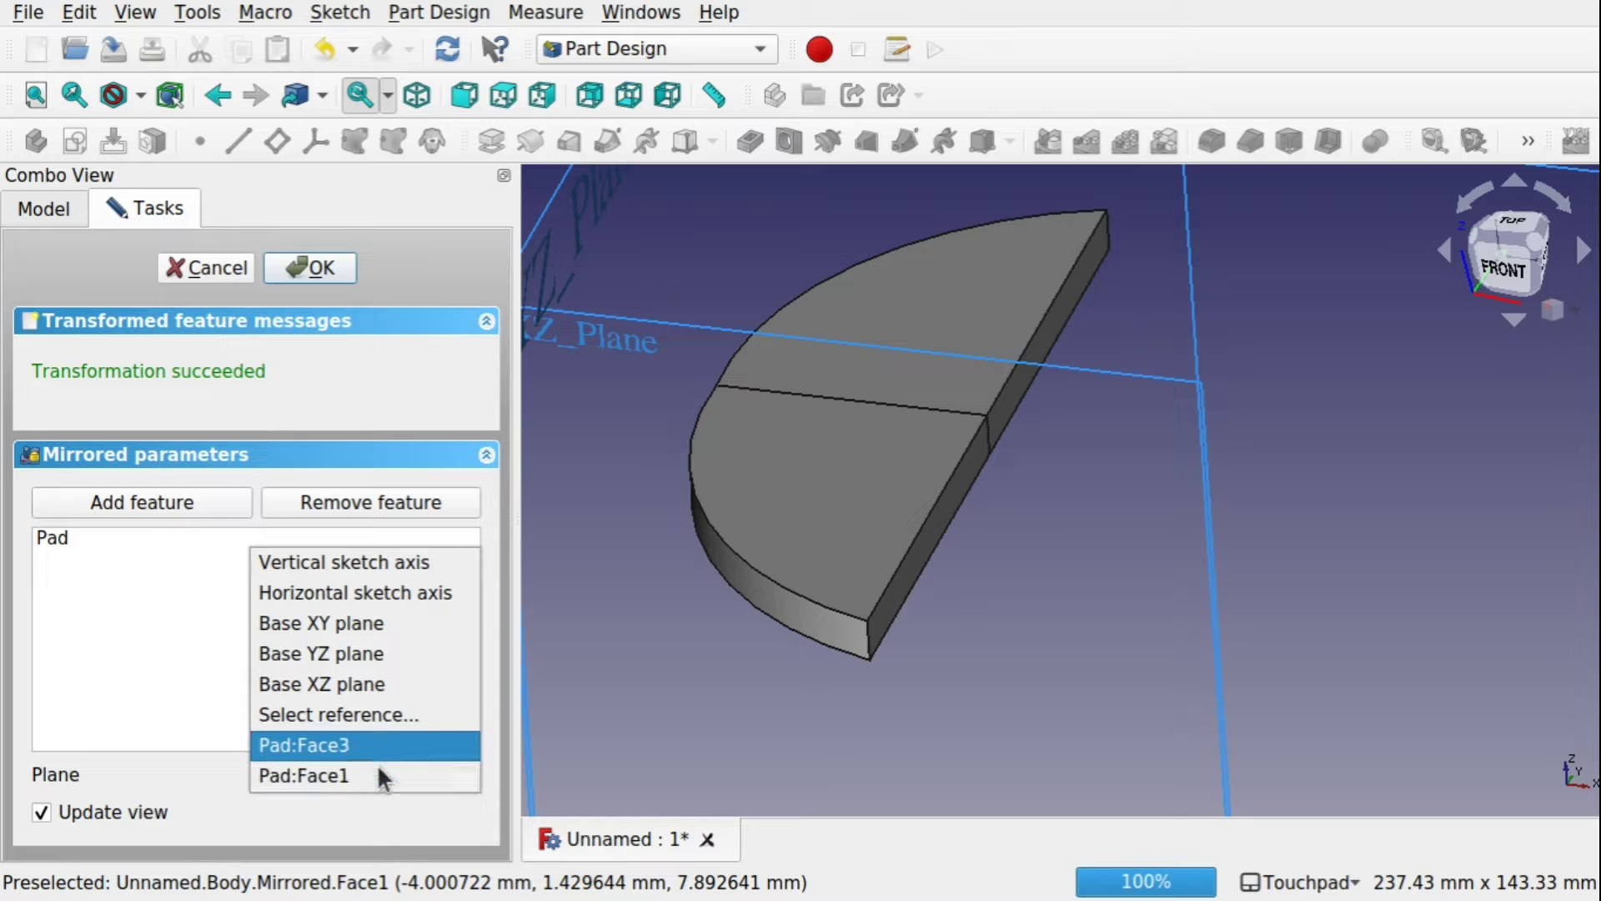
click(392, 717)
click(838, 468)
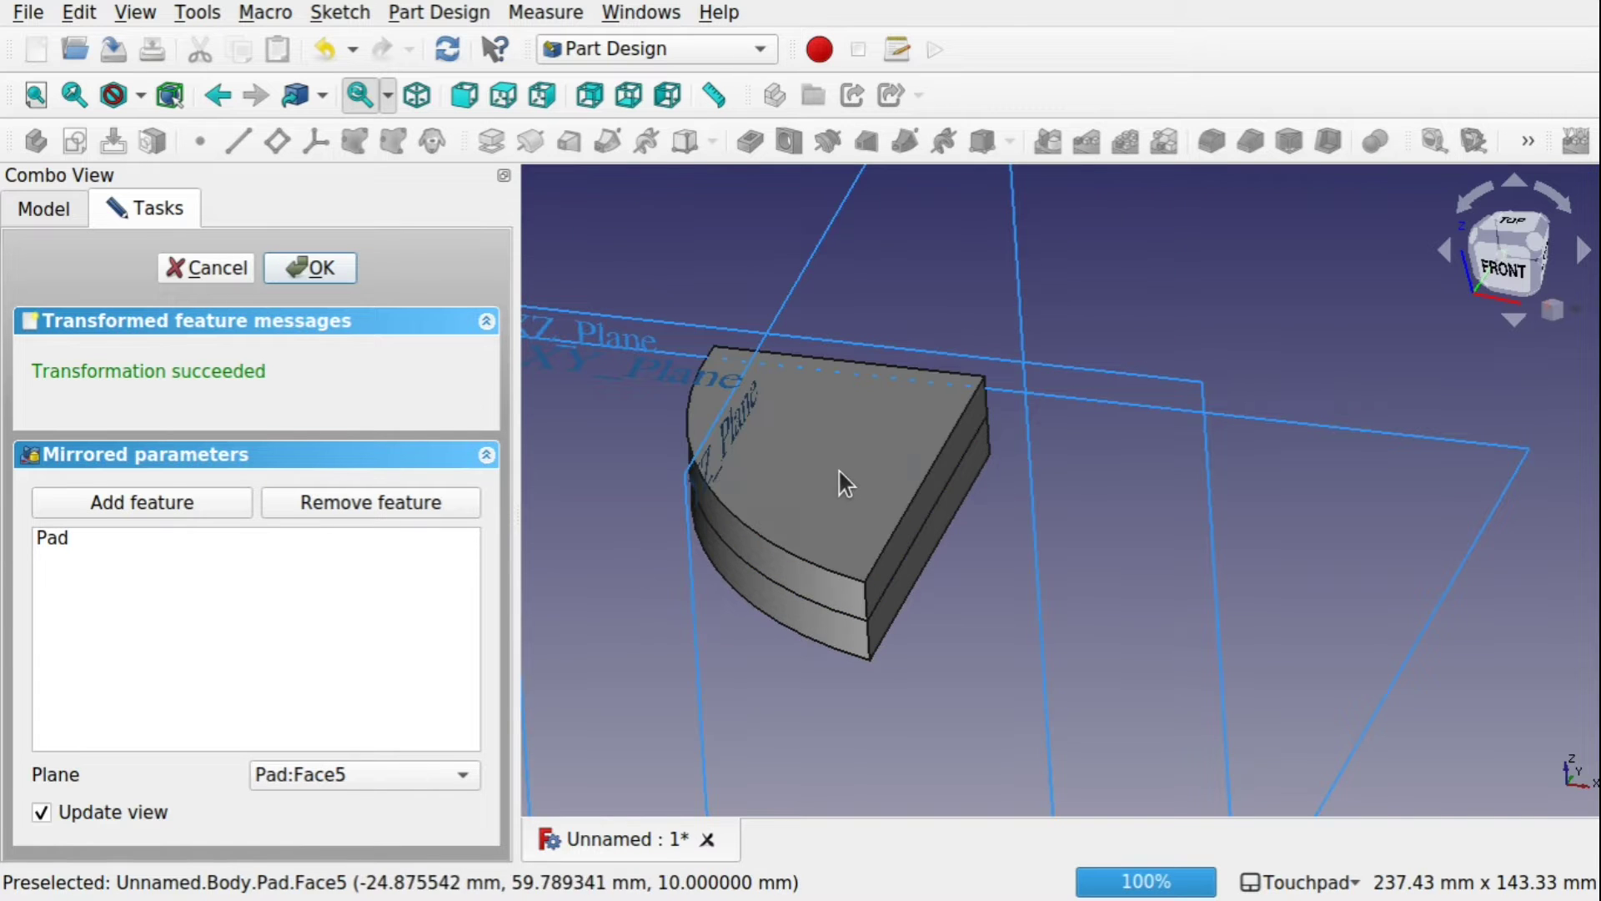
Change the mirror reference back to the pad's long straight side face (Pad:Face3) and accept the Mirrored feature.
middle_drag(838, 467, 760, 514)
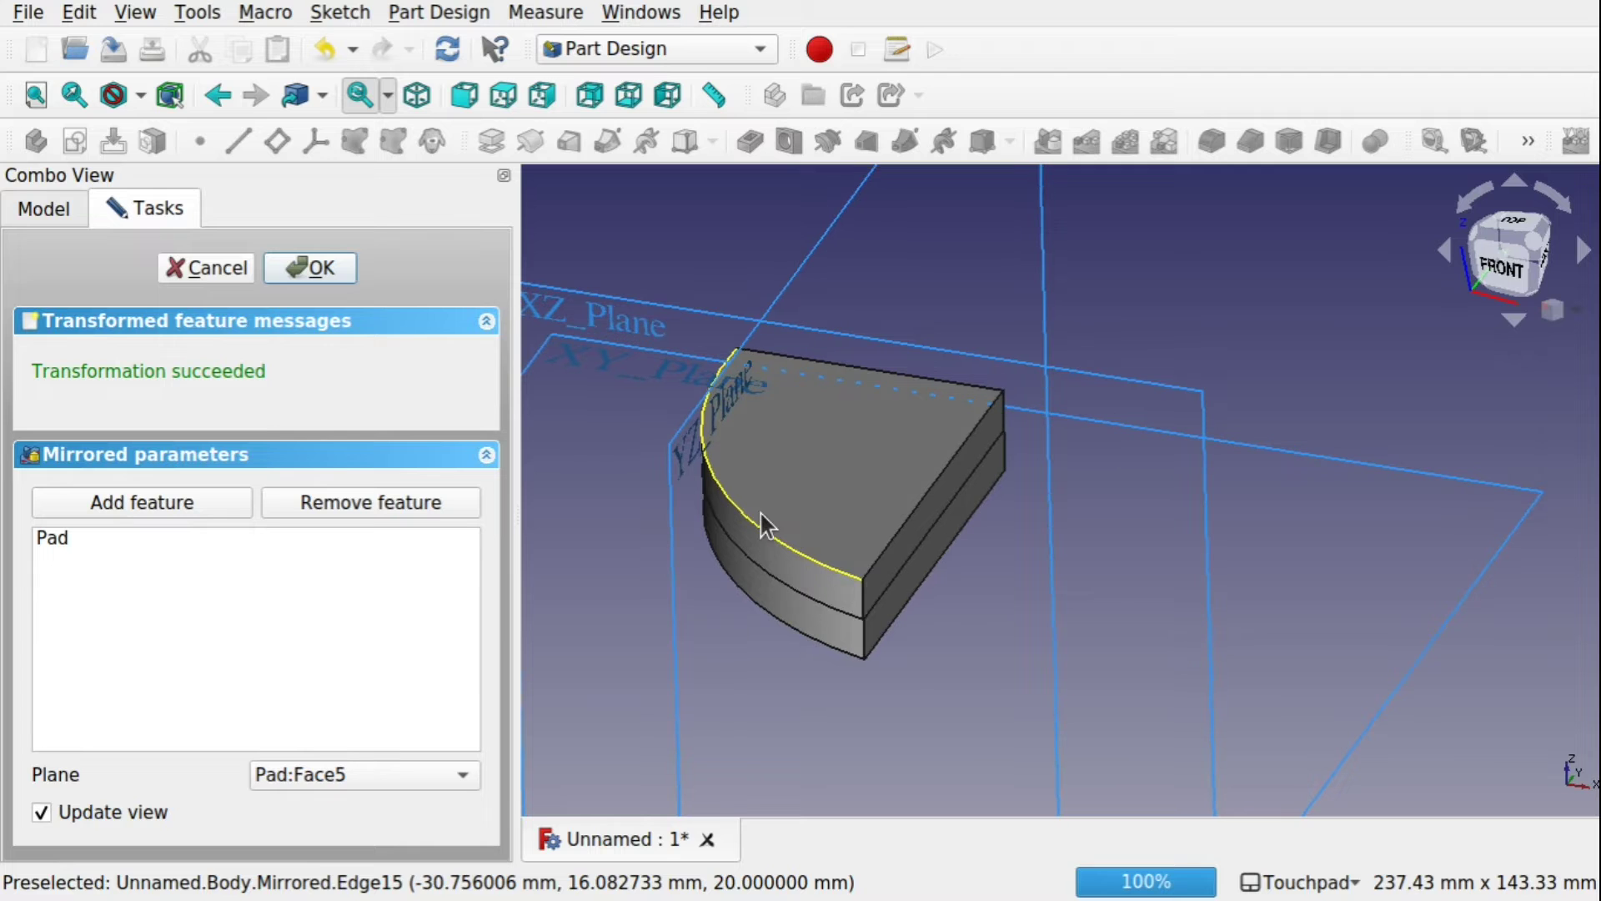
click(383, 773)
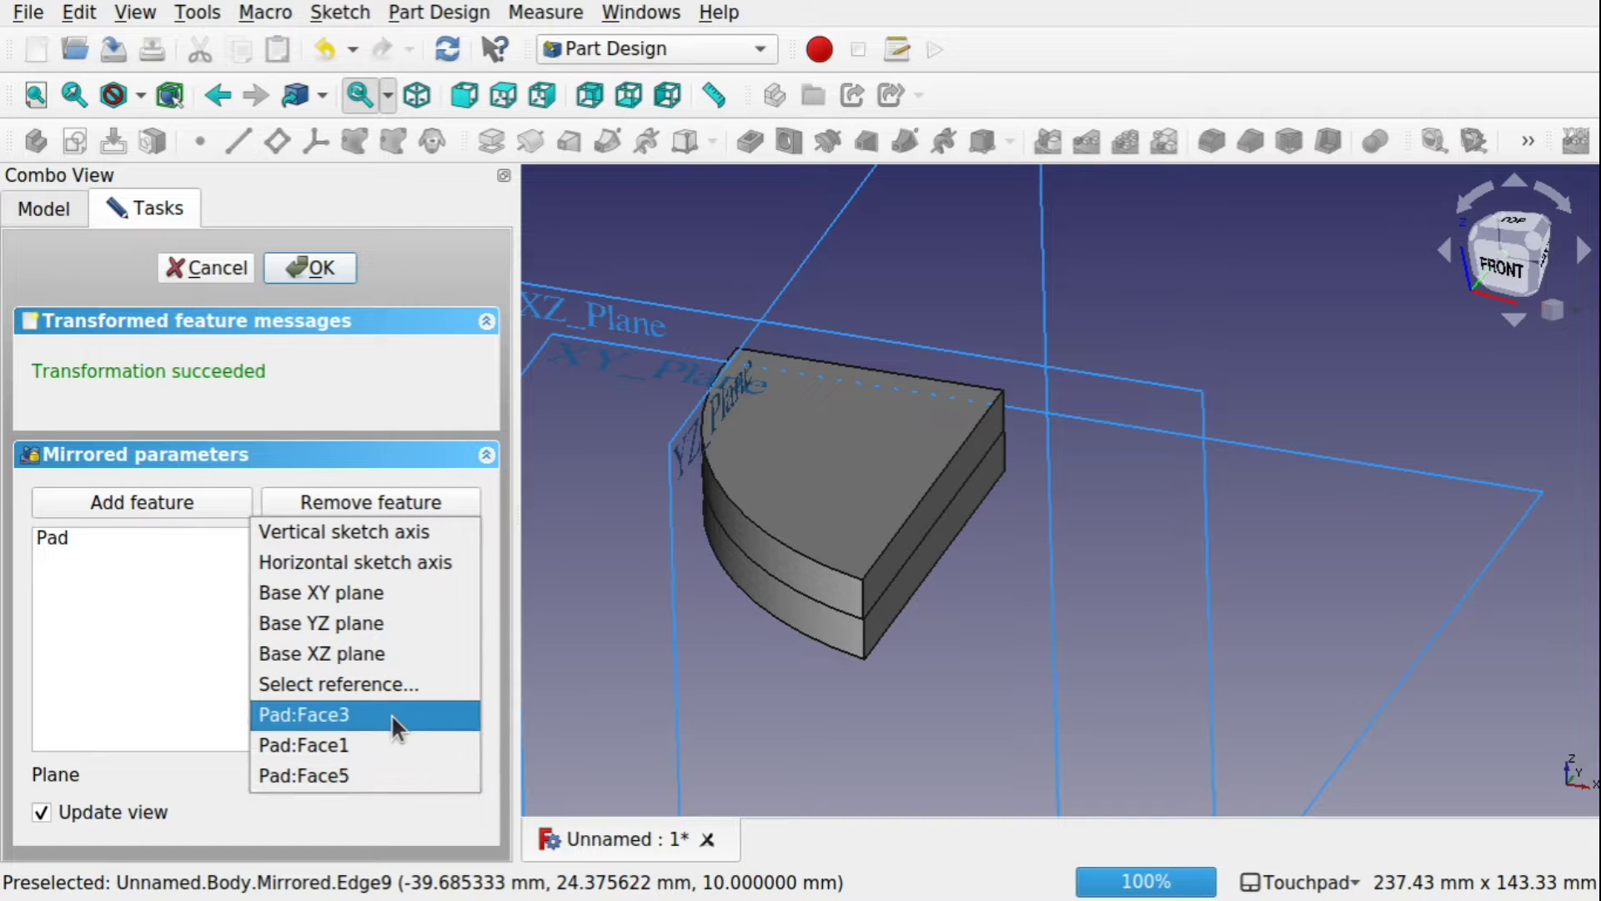
click(398, 682)
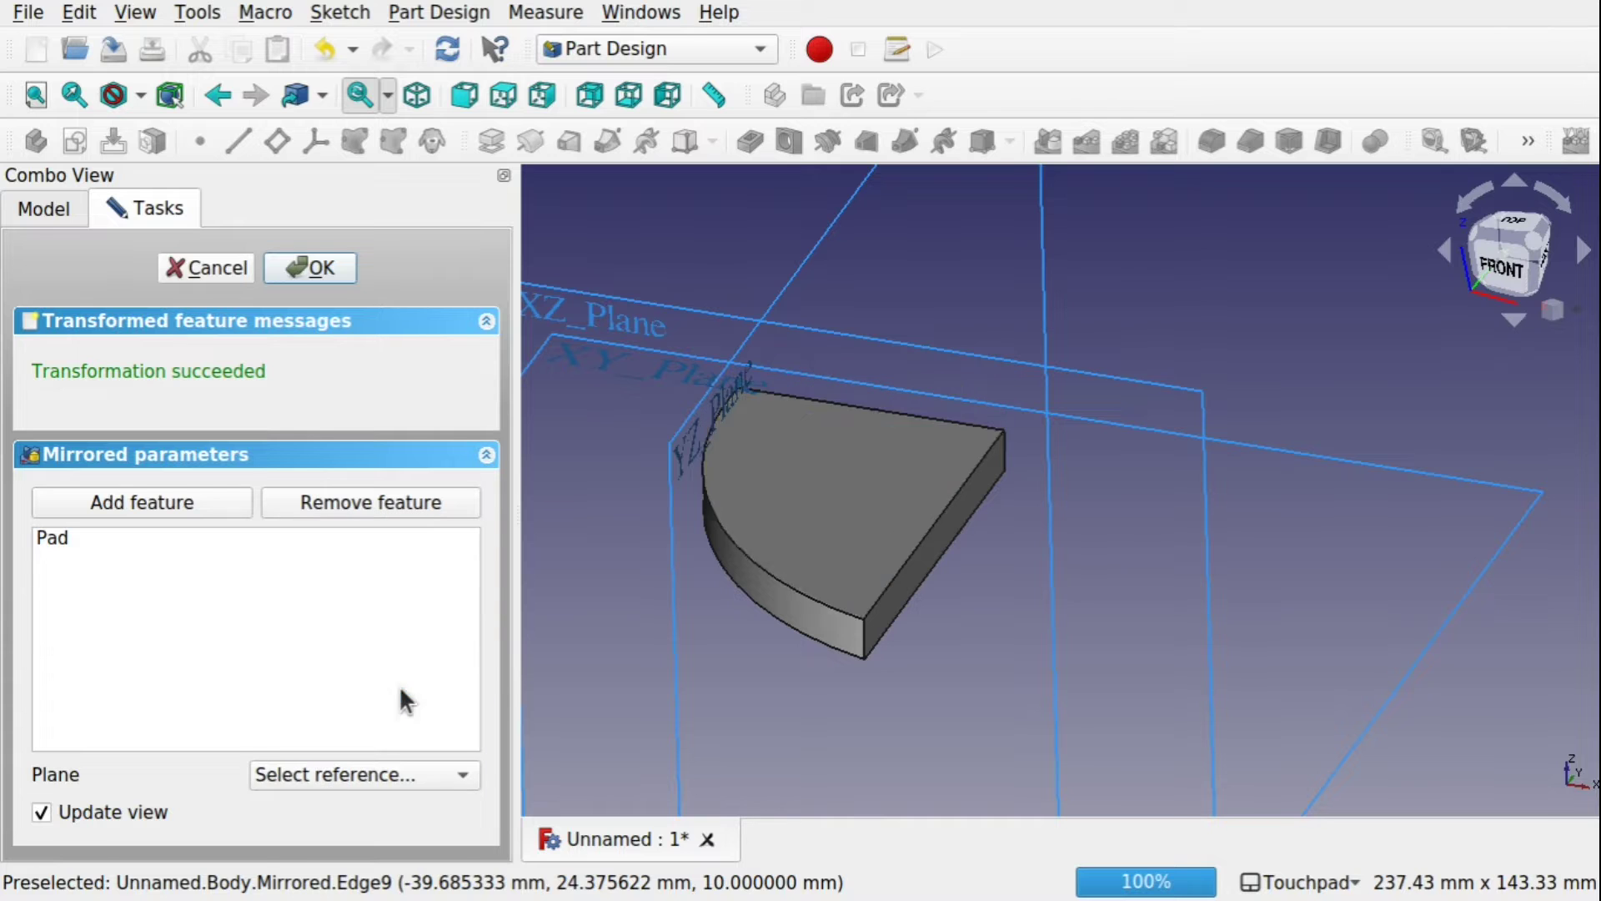
click(938, 554)
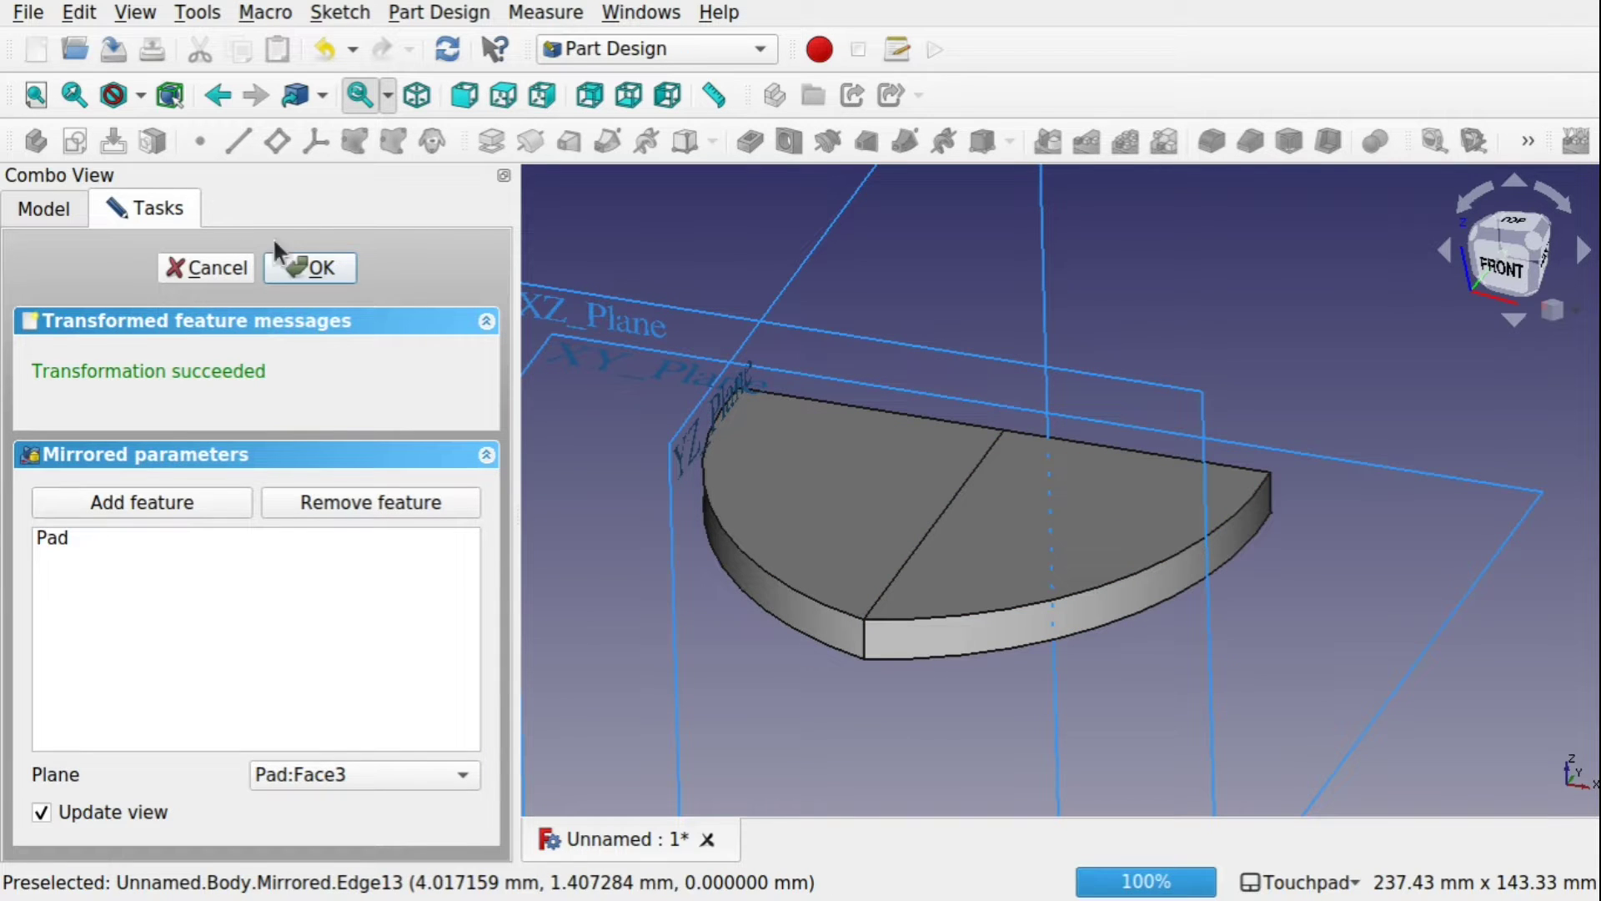
click(314, 267)
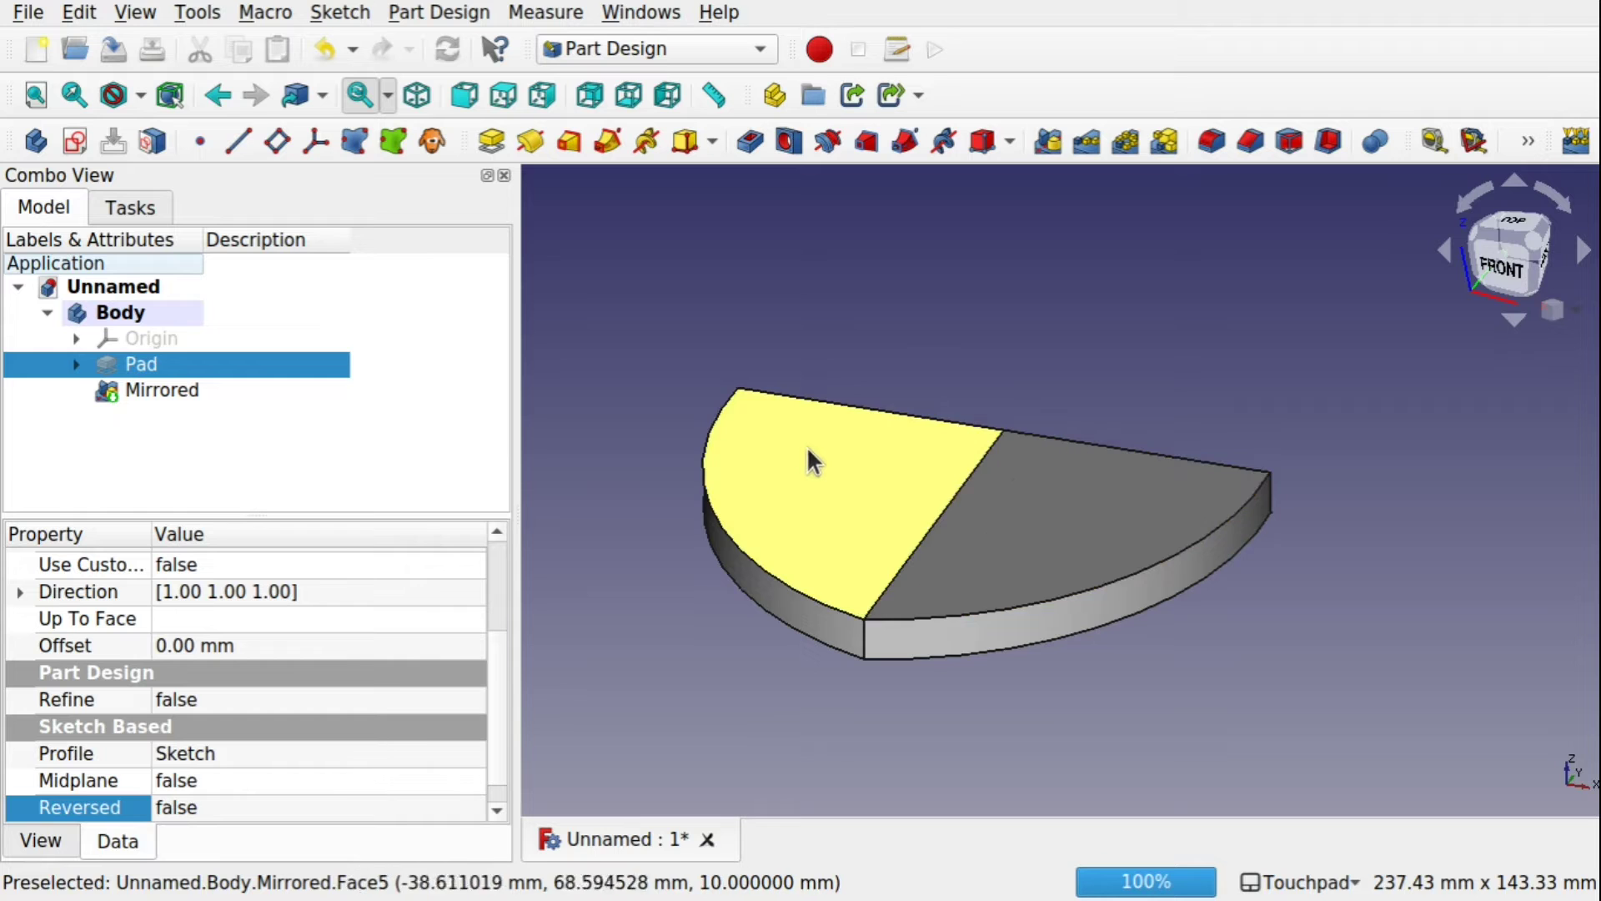
Inspect the mirrored solid from above and select the flat upper face of its original half.
middle_drag(812, 447, 1304, 486)
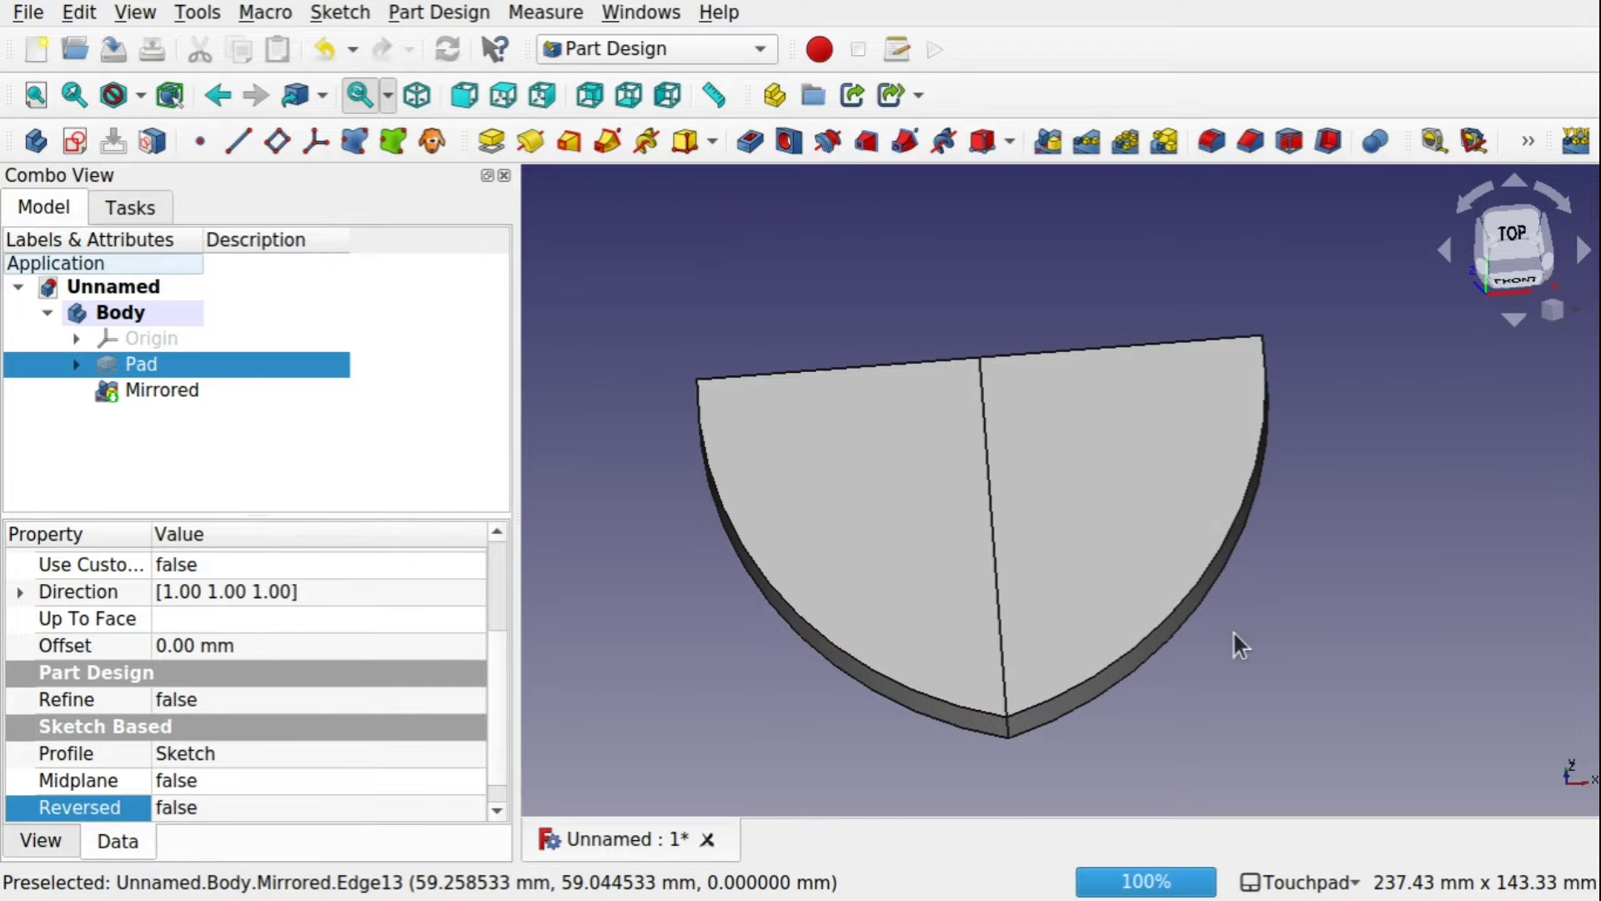
middle_drag(1241, 644, 1358, 576)
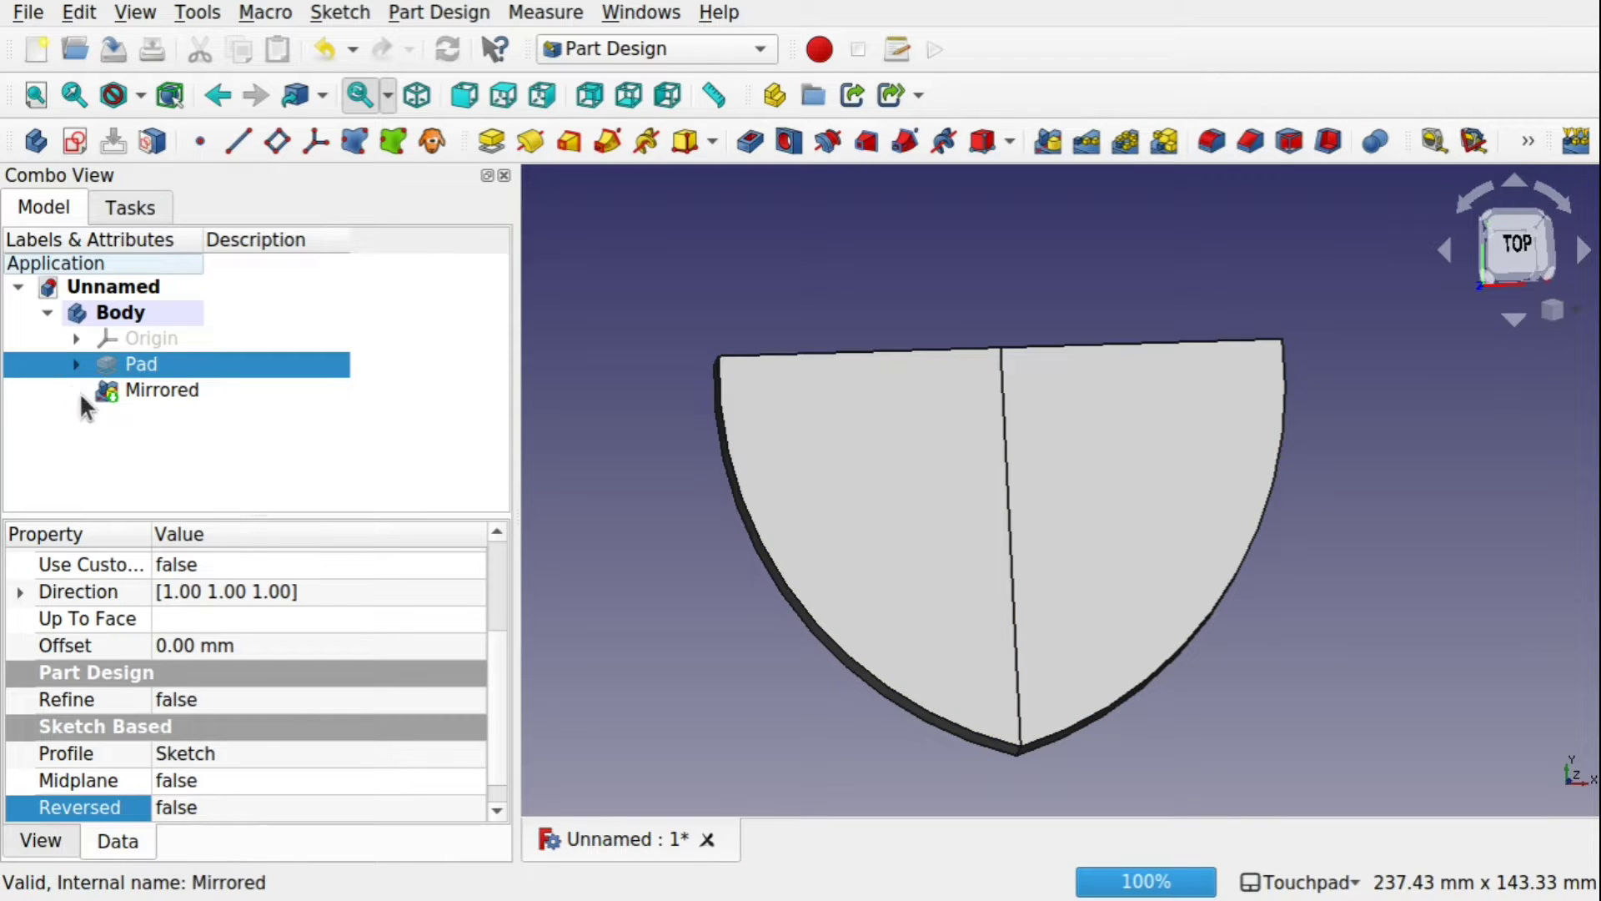
click(107, 393)
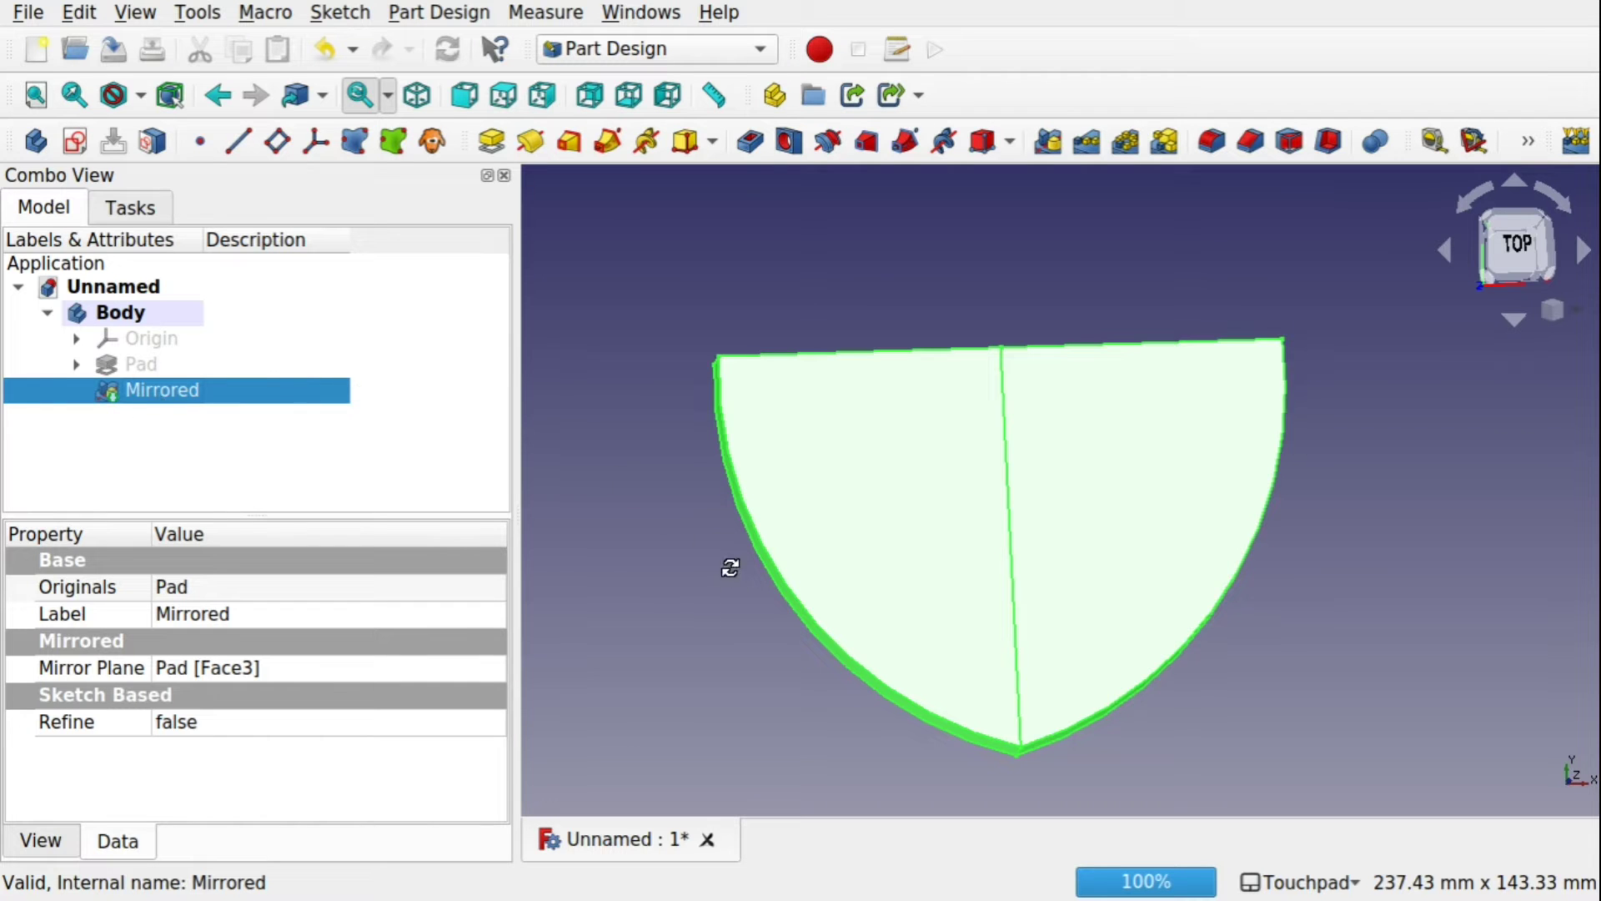
alt+drag(730, 567, 750, 542)
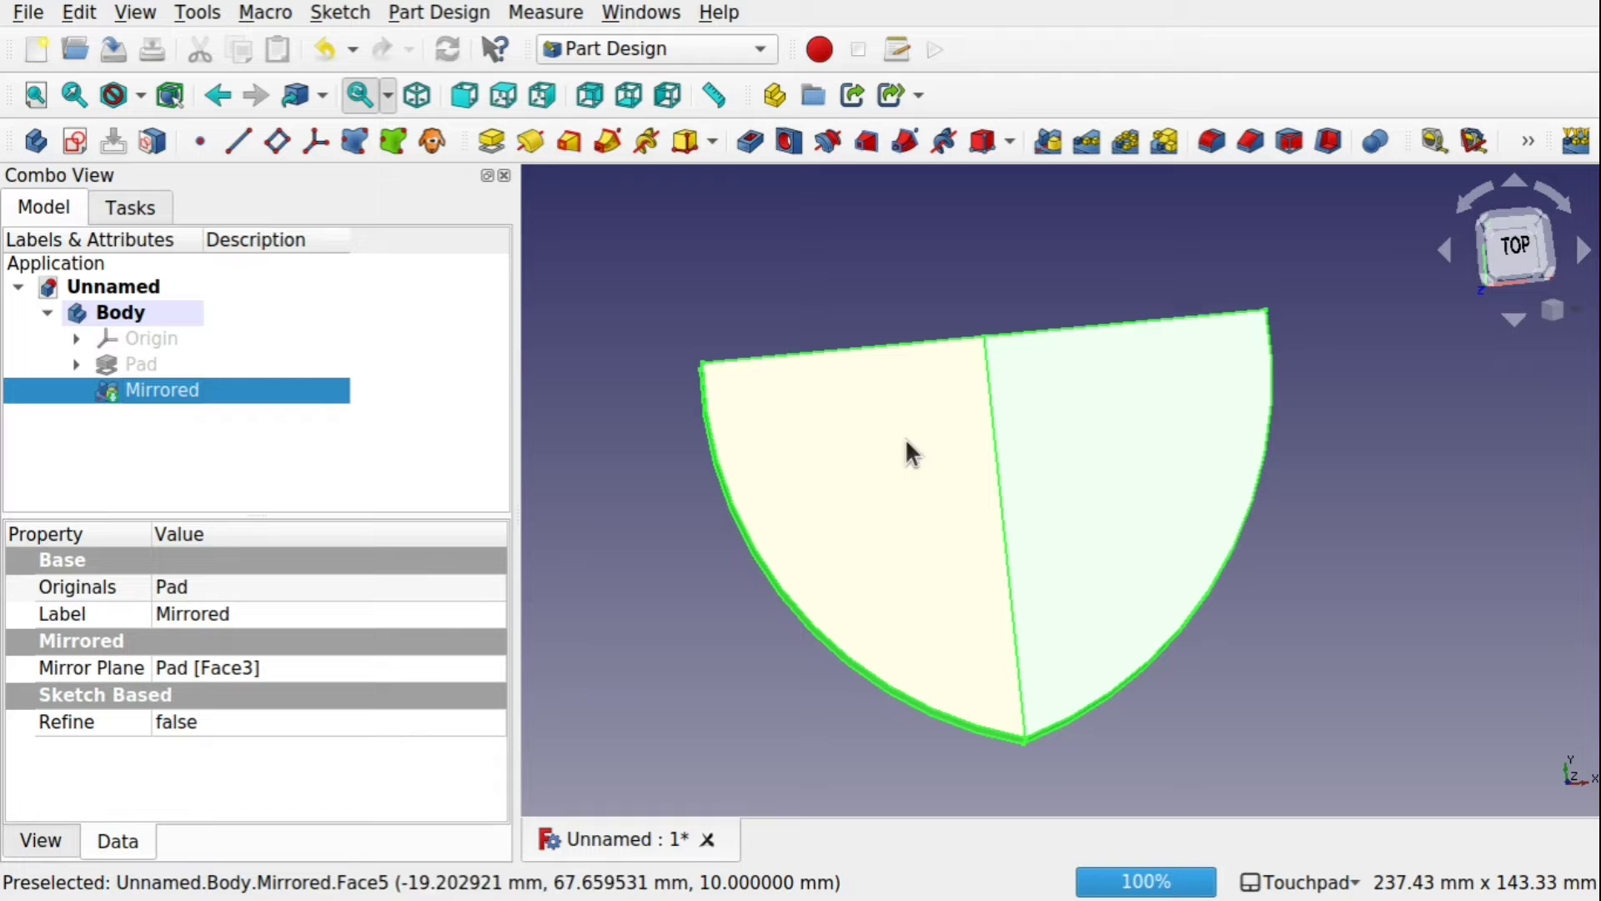
click(880, 541)
click(867, 511)
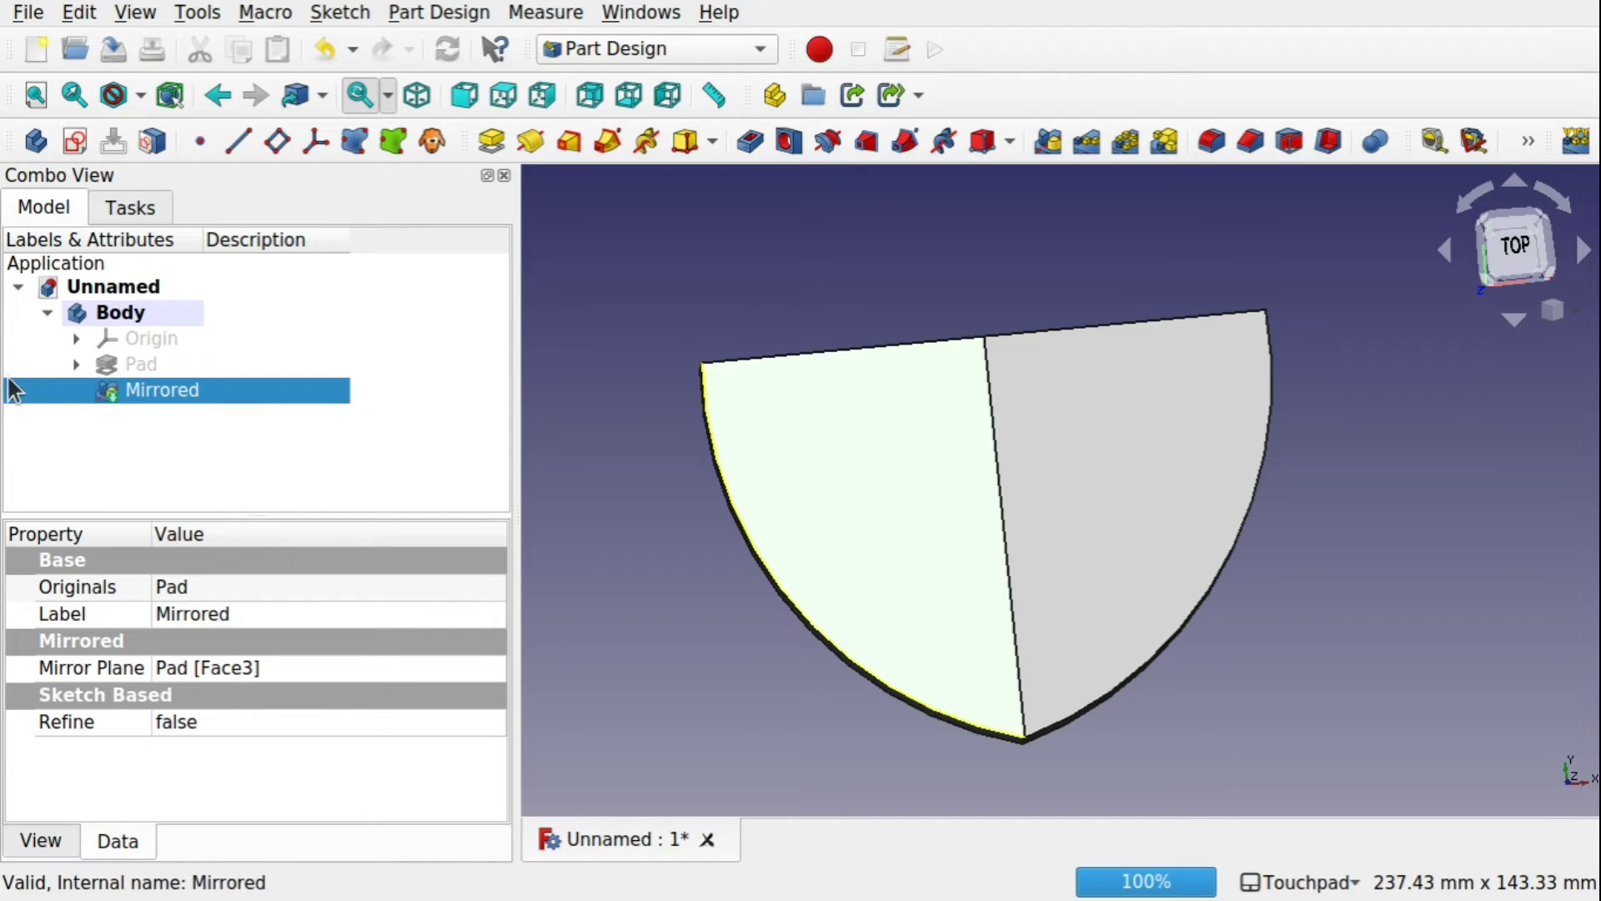
Hide the Mirrored feature, show the original Pad on its own, and select its flat upper face.
key(space)
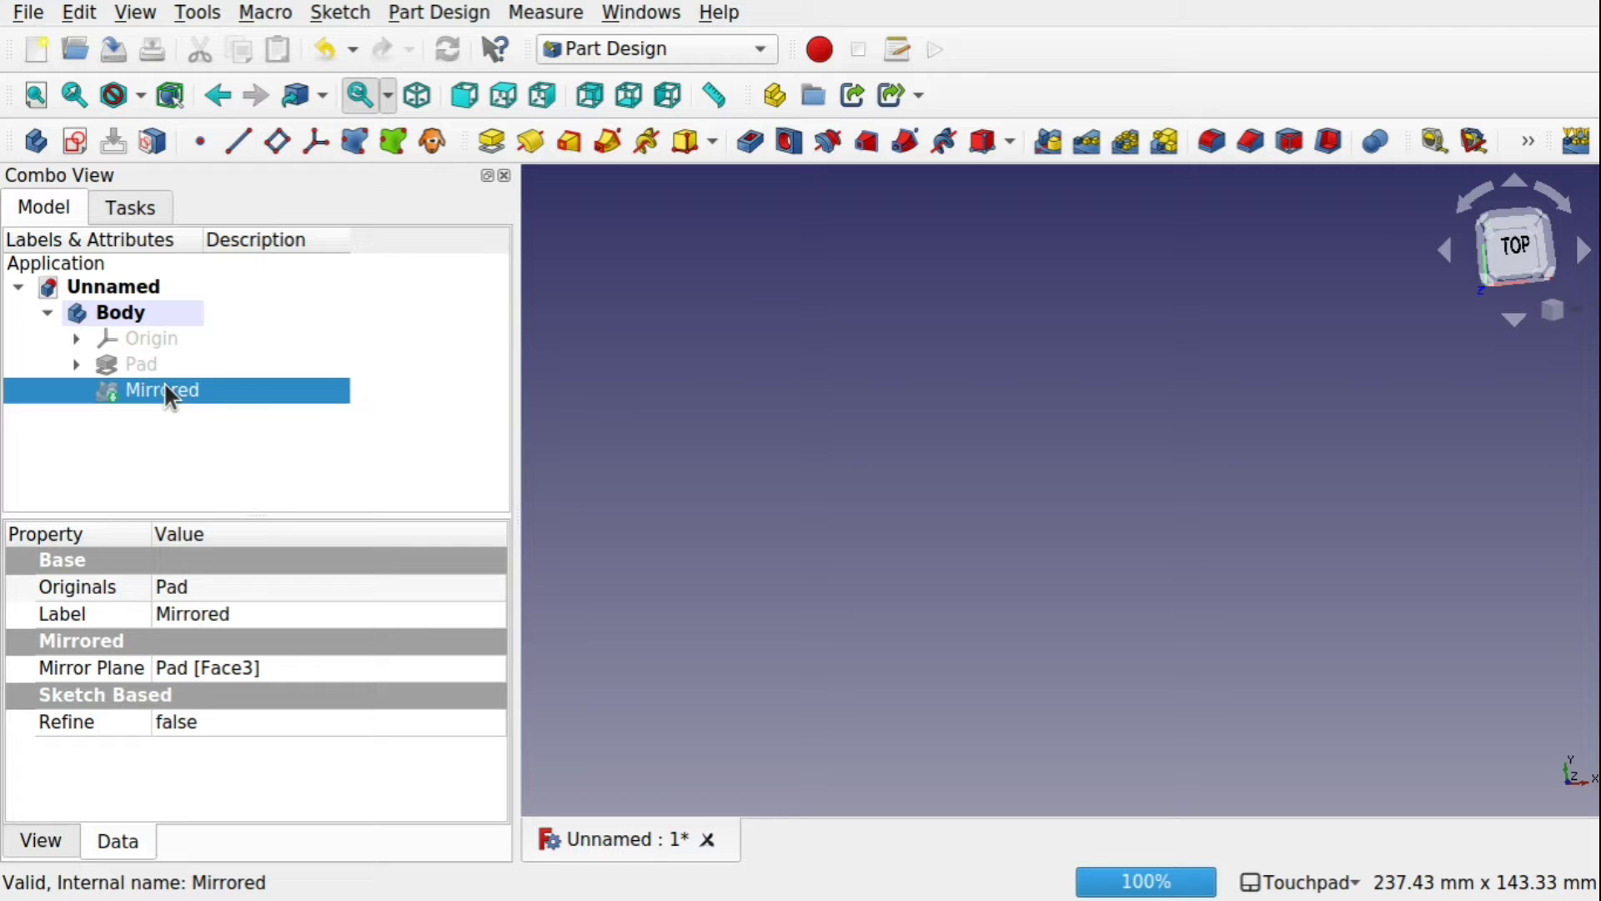
click(140, 363)
key(space)
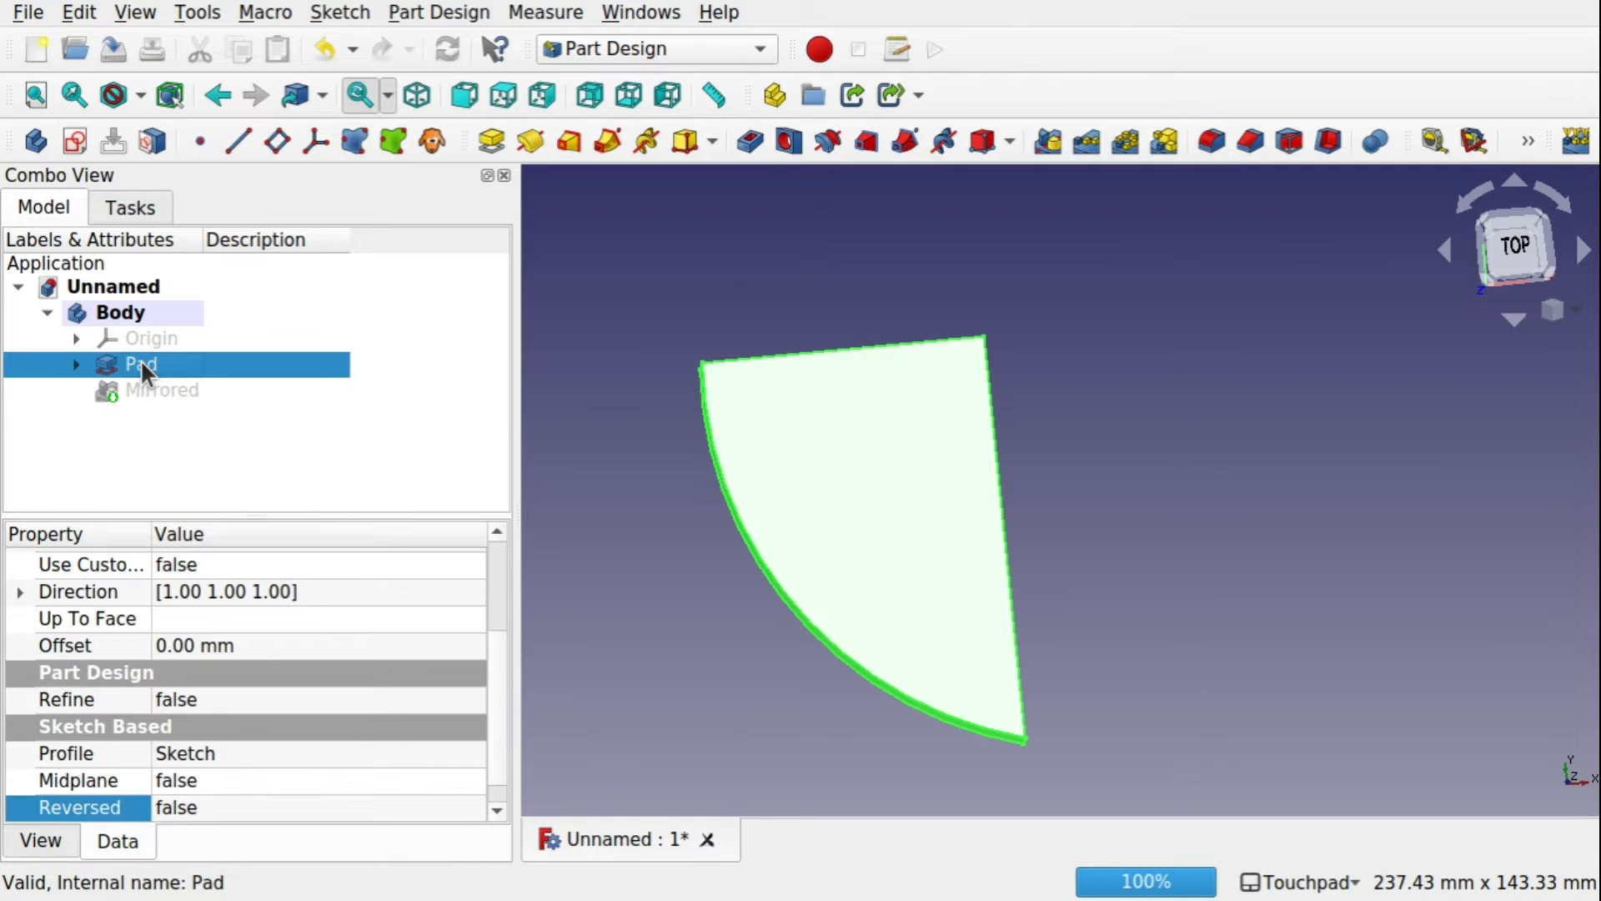
click(1065, 505)
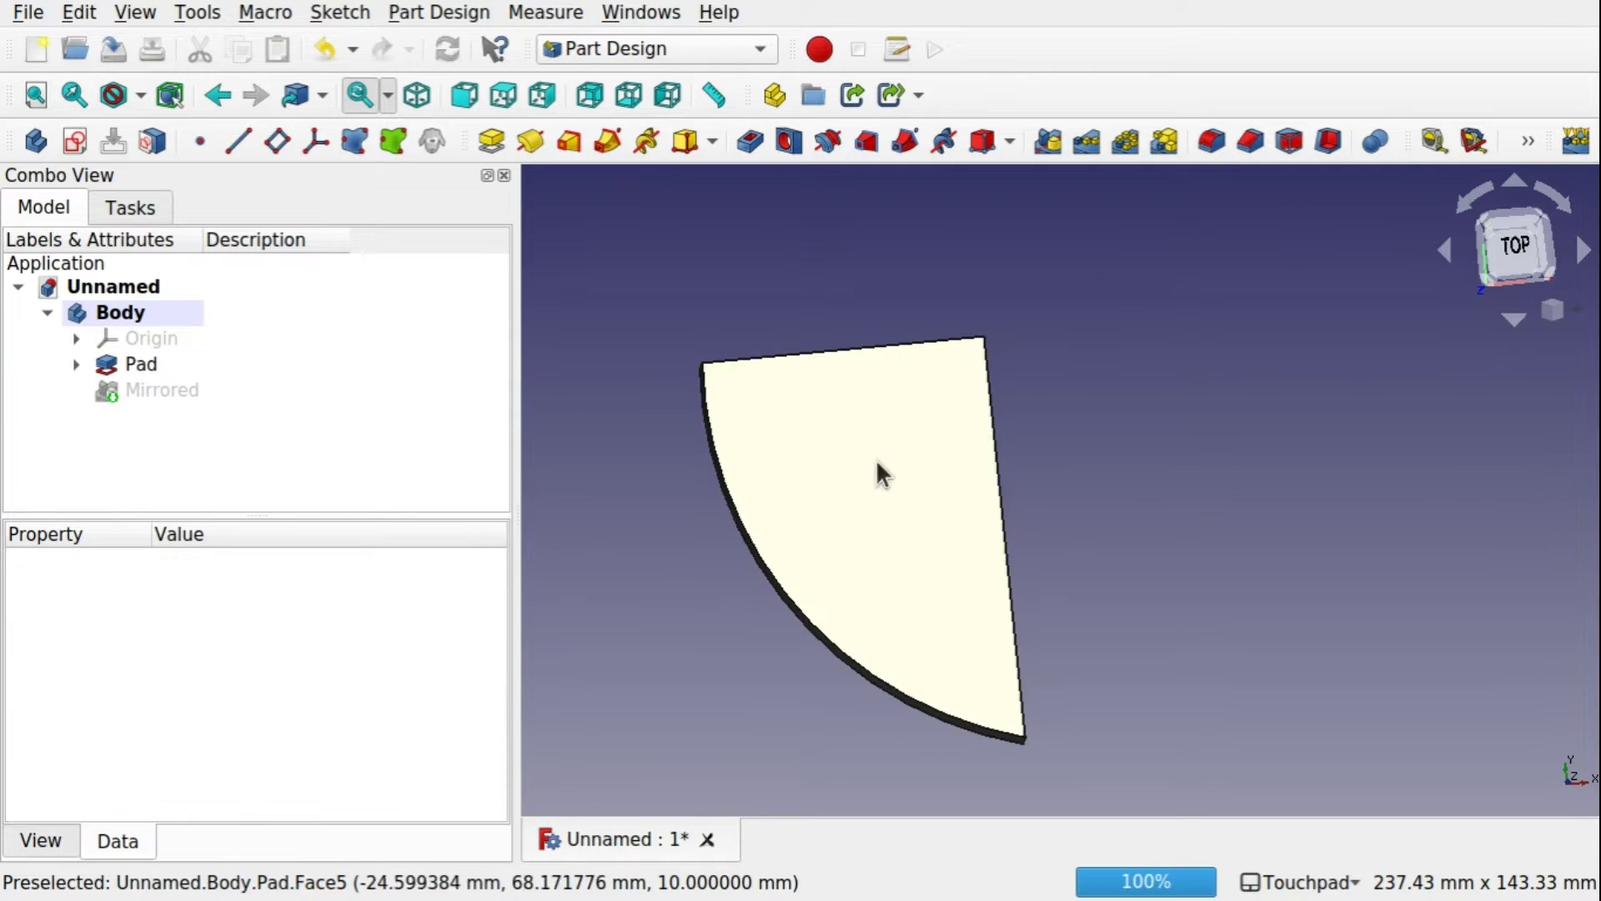
click(872, 494)
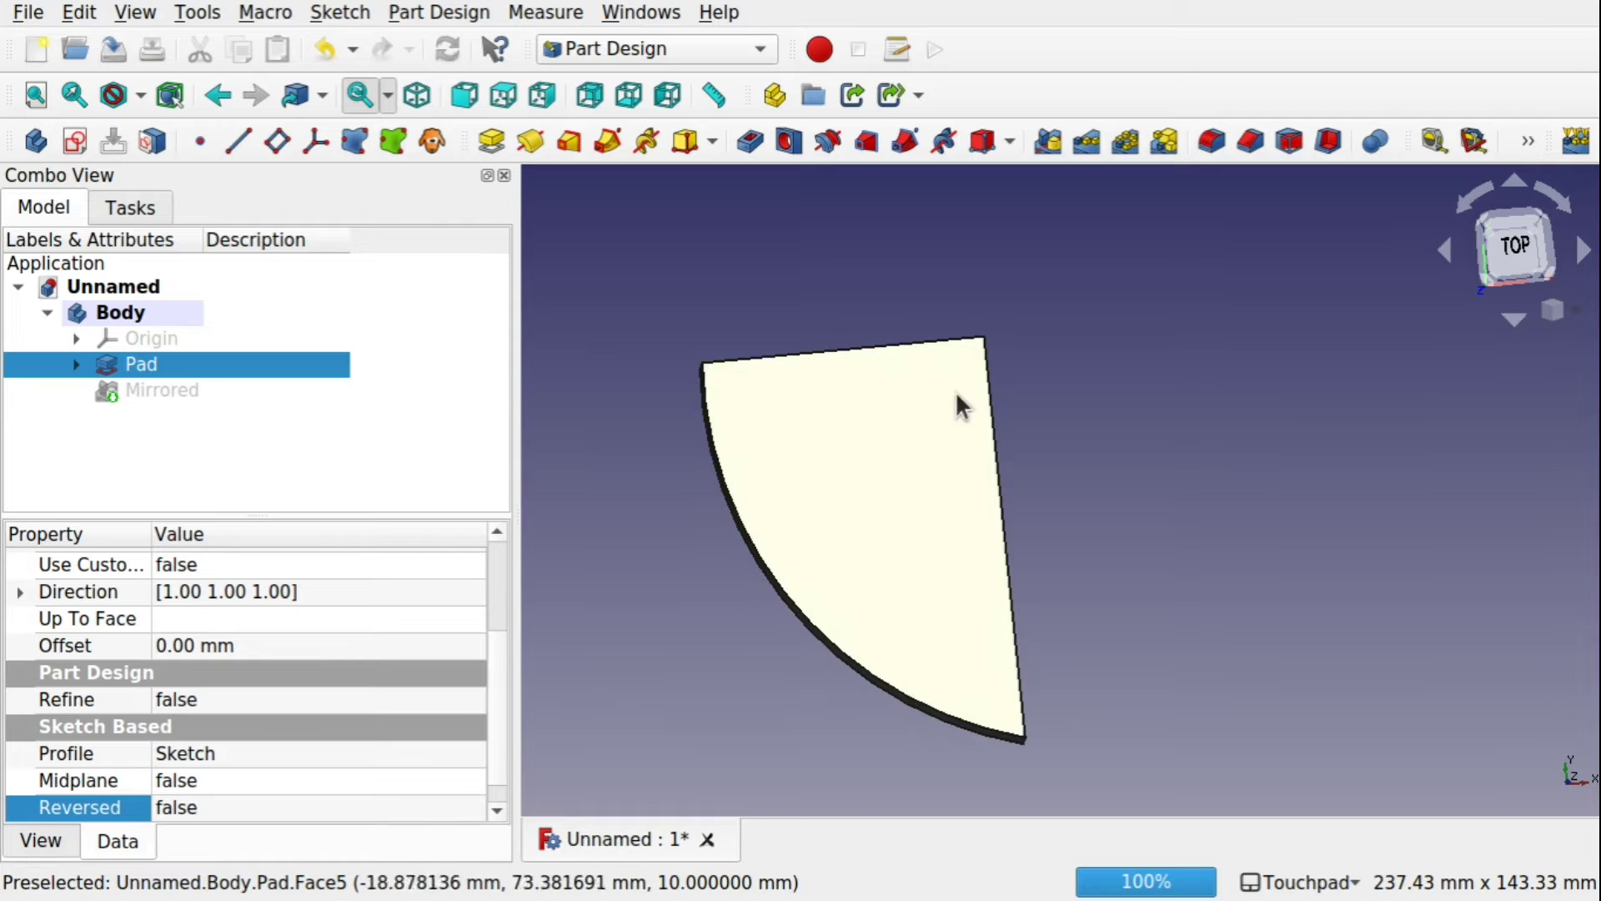
Compare the two states by showing the Mirrored feature once more and returning to the Pad alone.
click(144, 392)
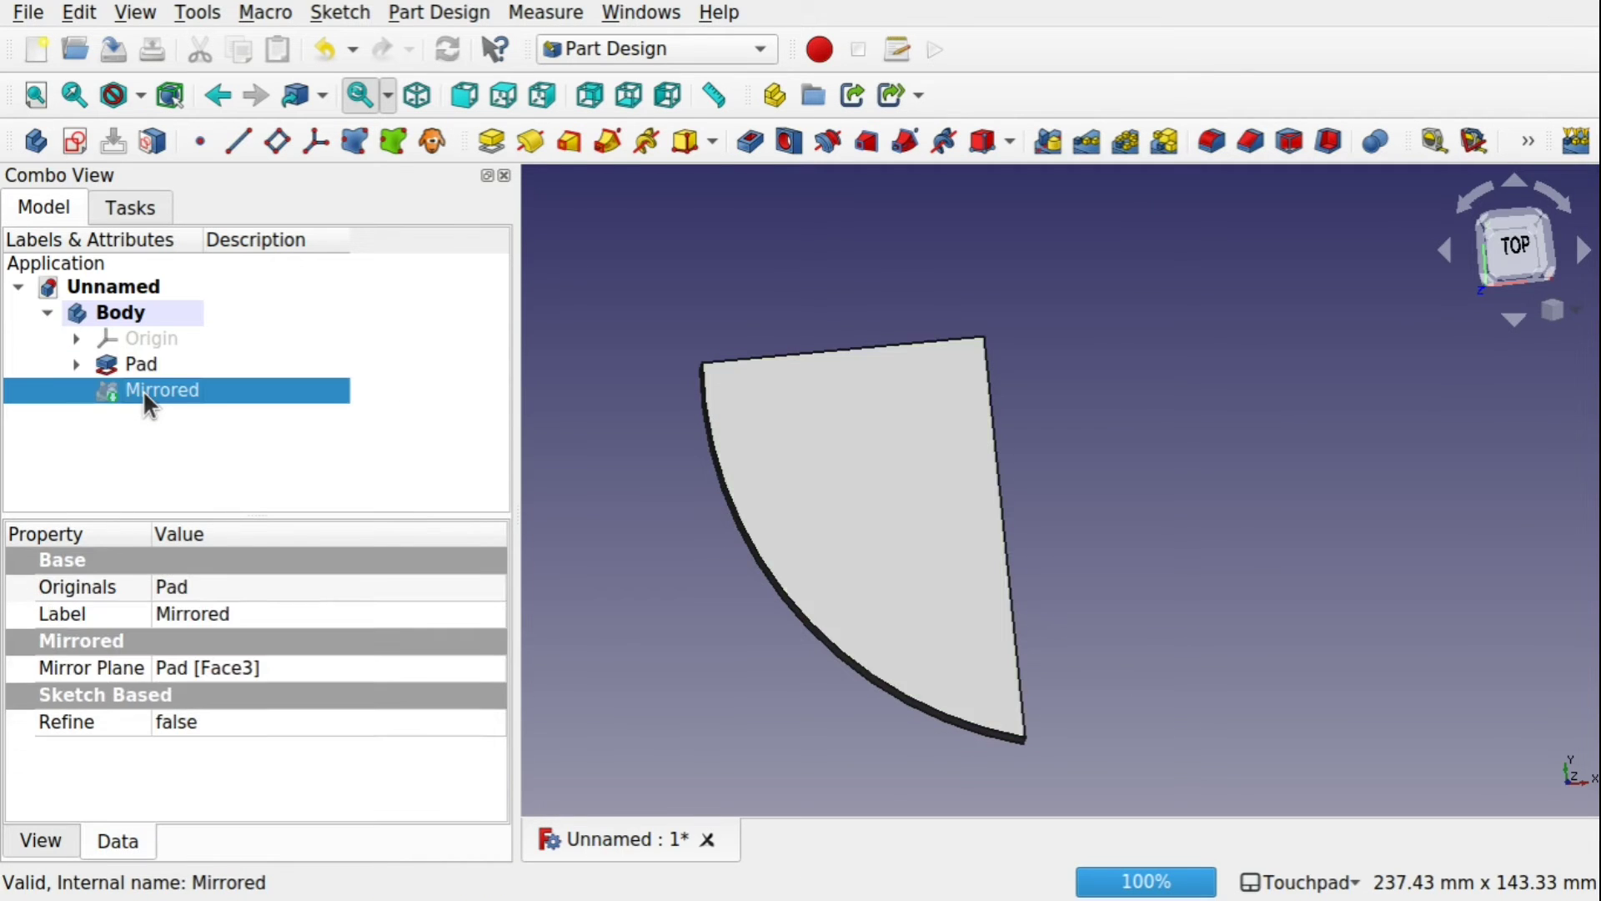
key(space)
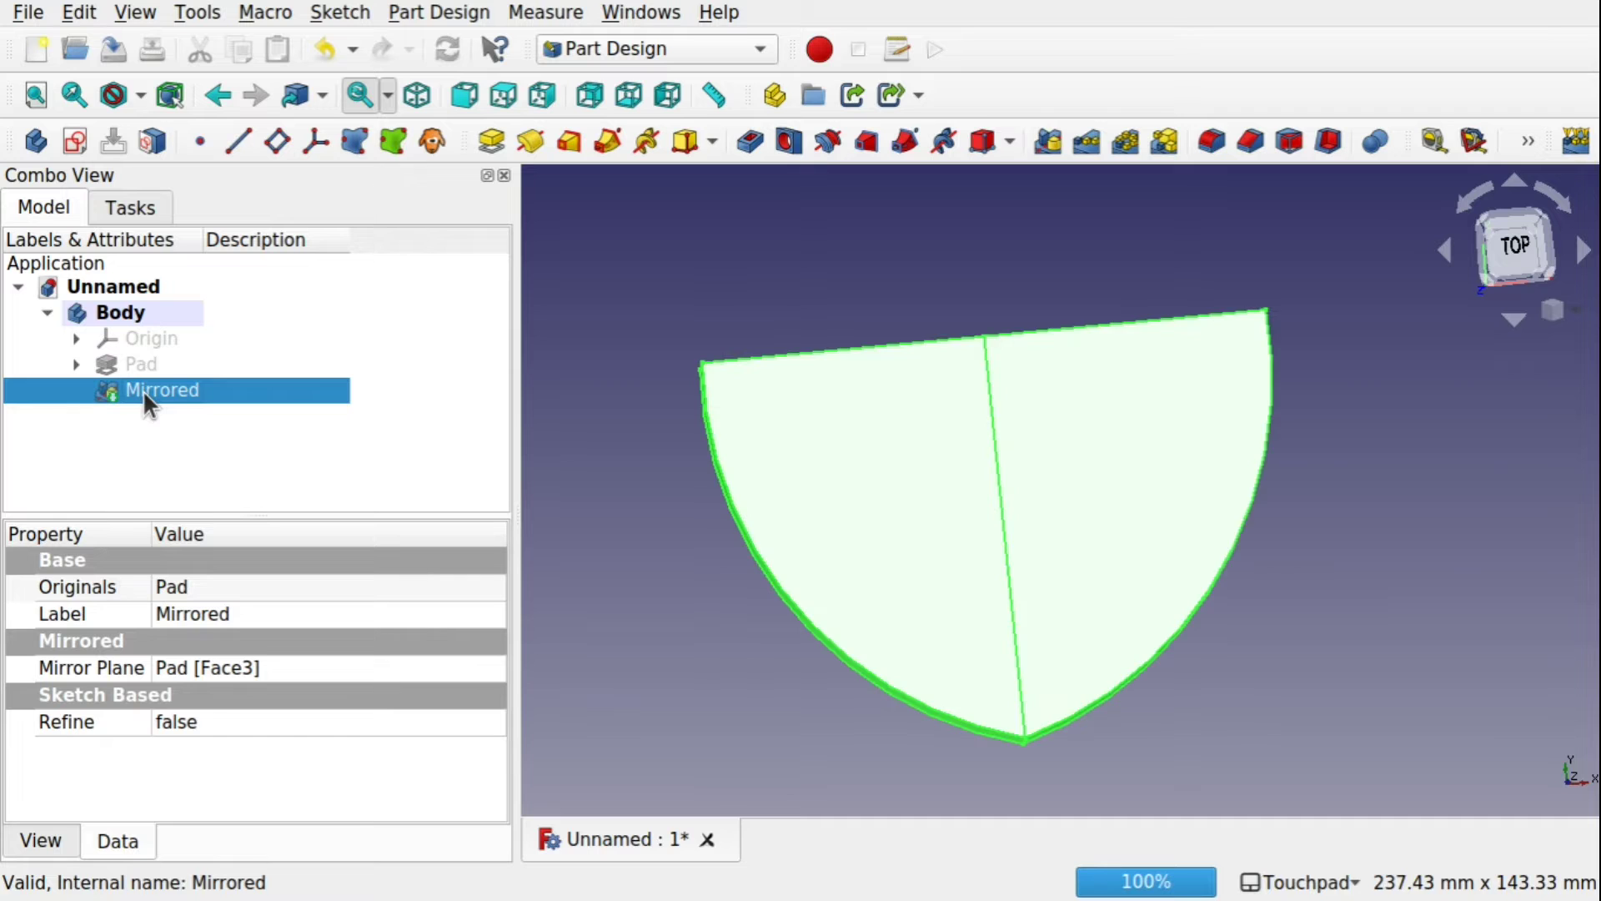
key(space)
click(143, 359)
key(space)
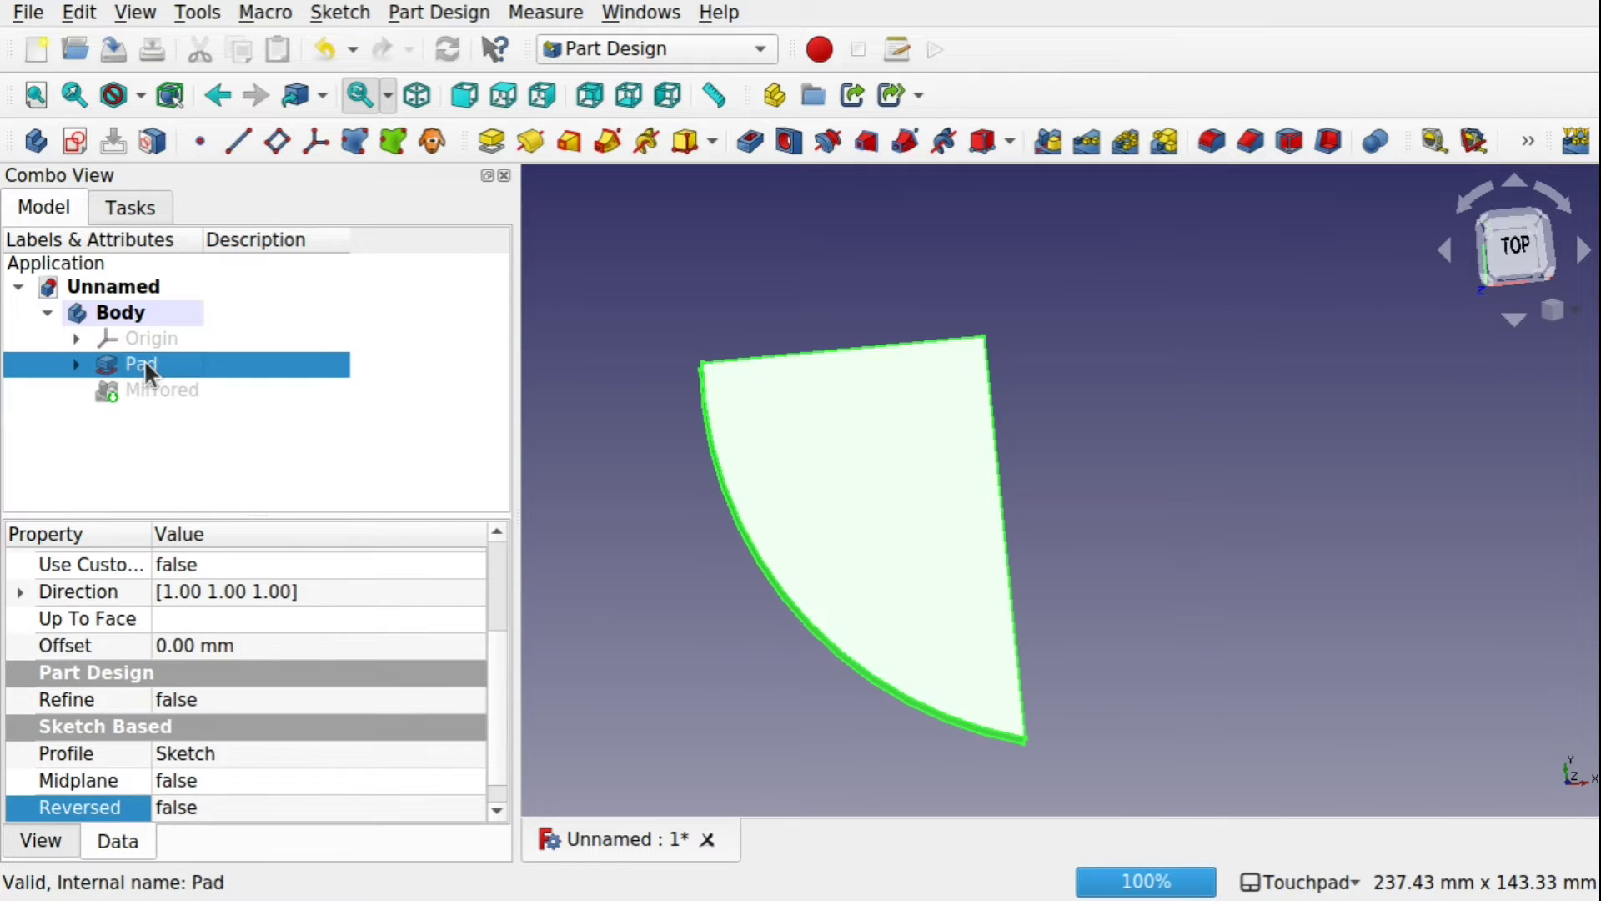
Create a sketch on the Pad's flat upper face with a small rectangle near its middle, and close the sketch.
click(912, 514)
click(911, 511)
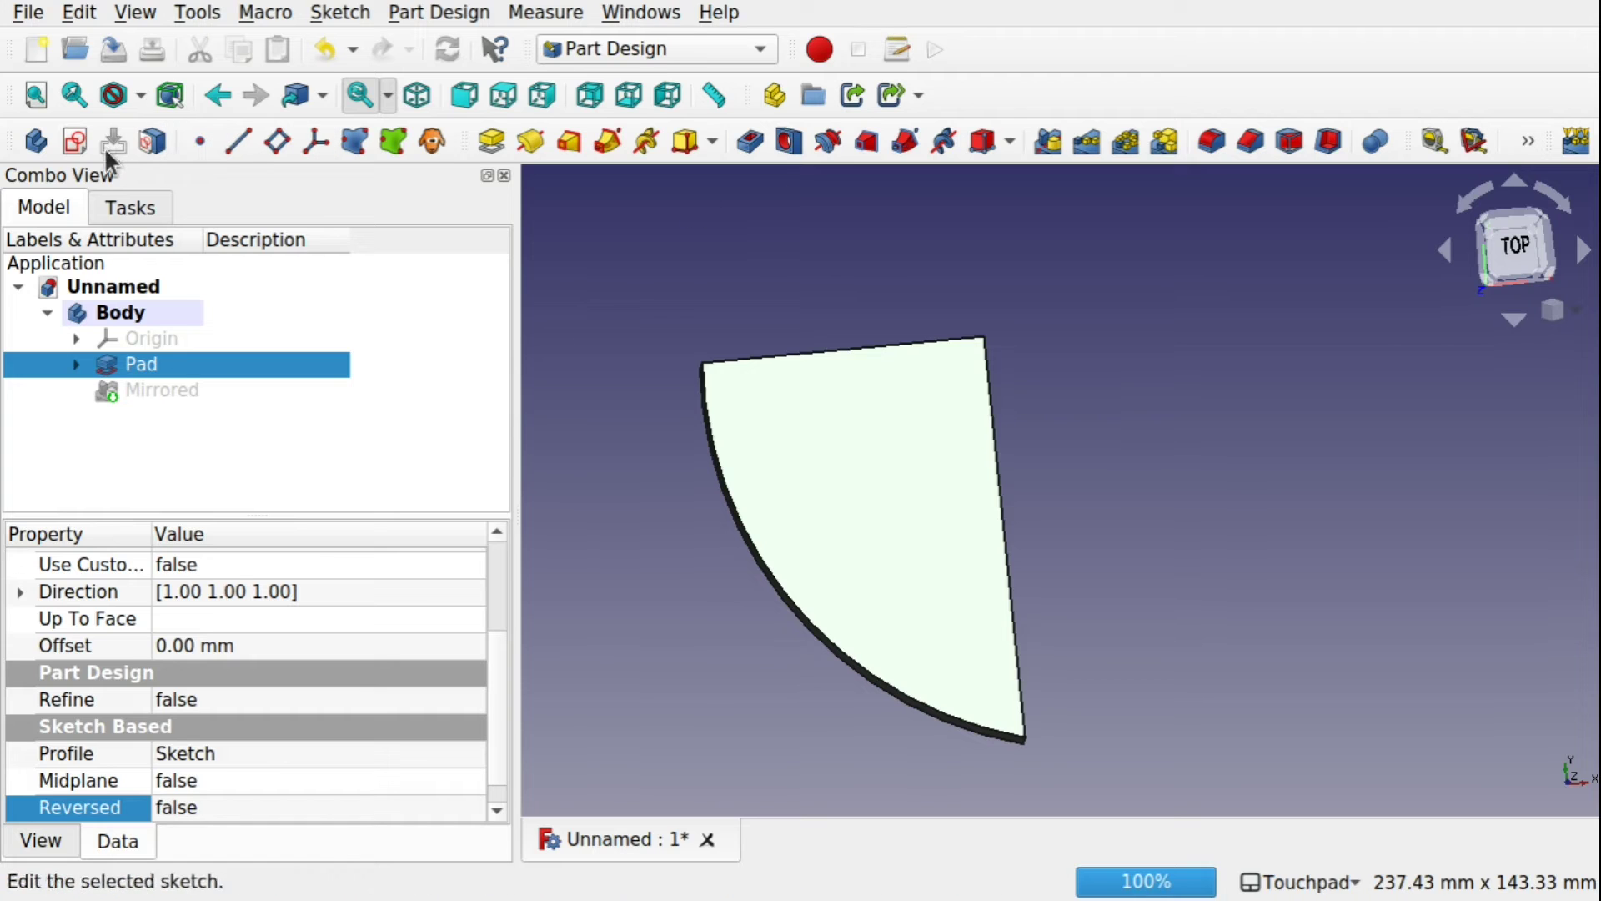
click(75, 142)
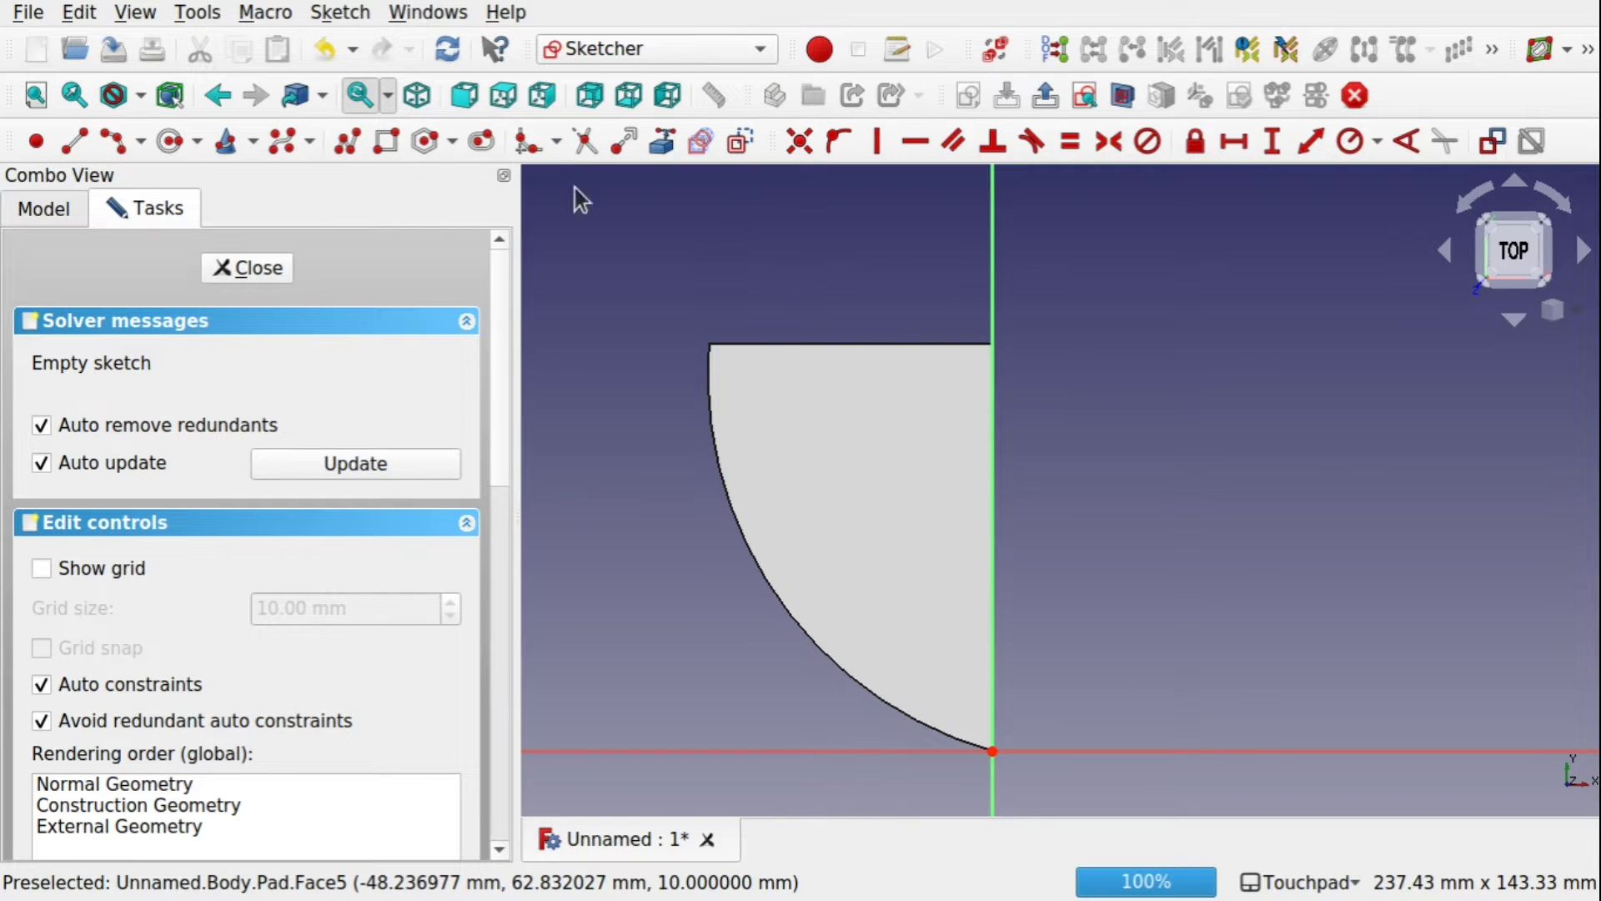
click(386, 141)
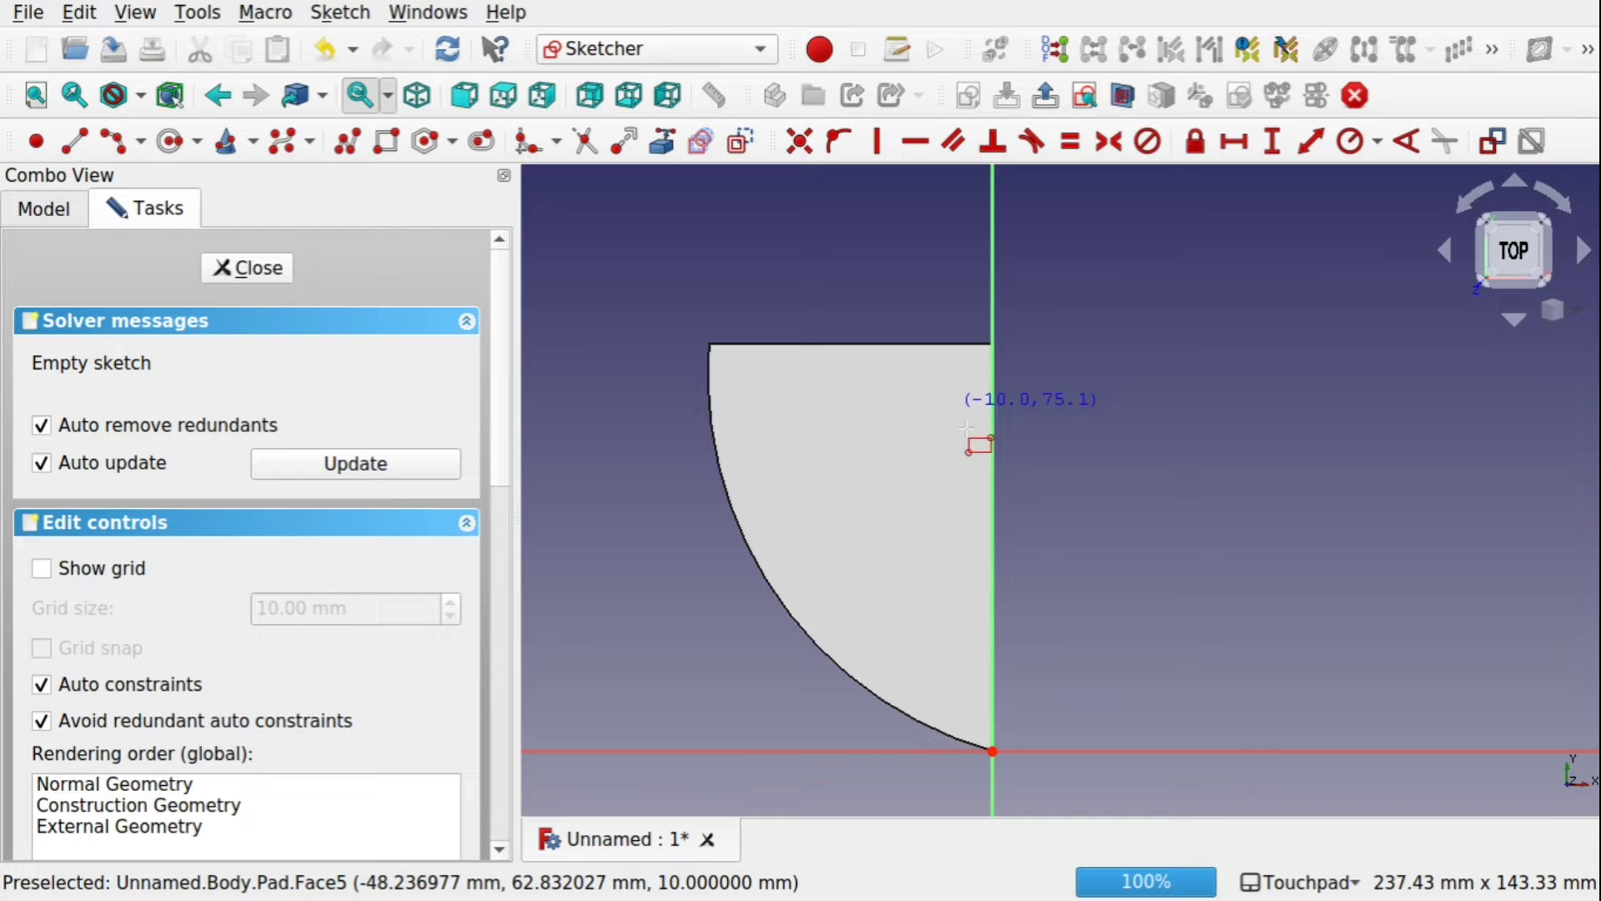
click(829, 464)
click(925, 540)
click(273, 267)
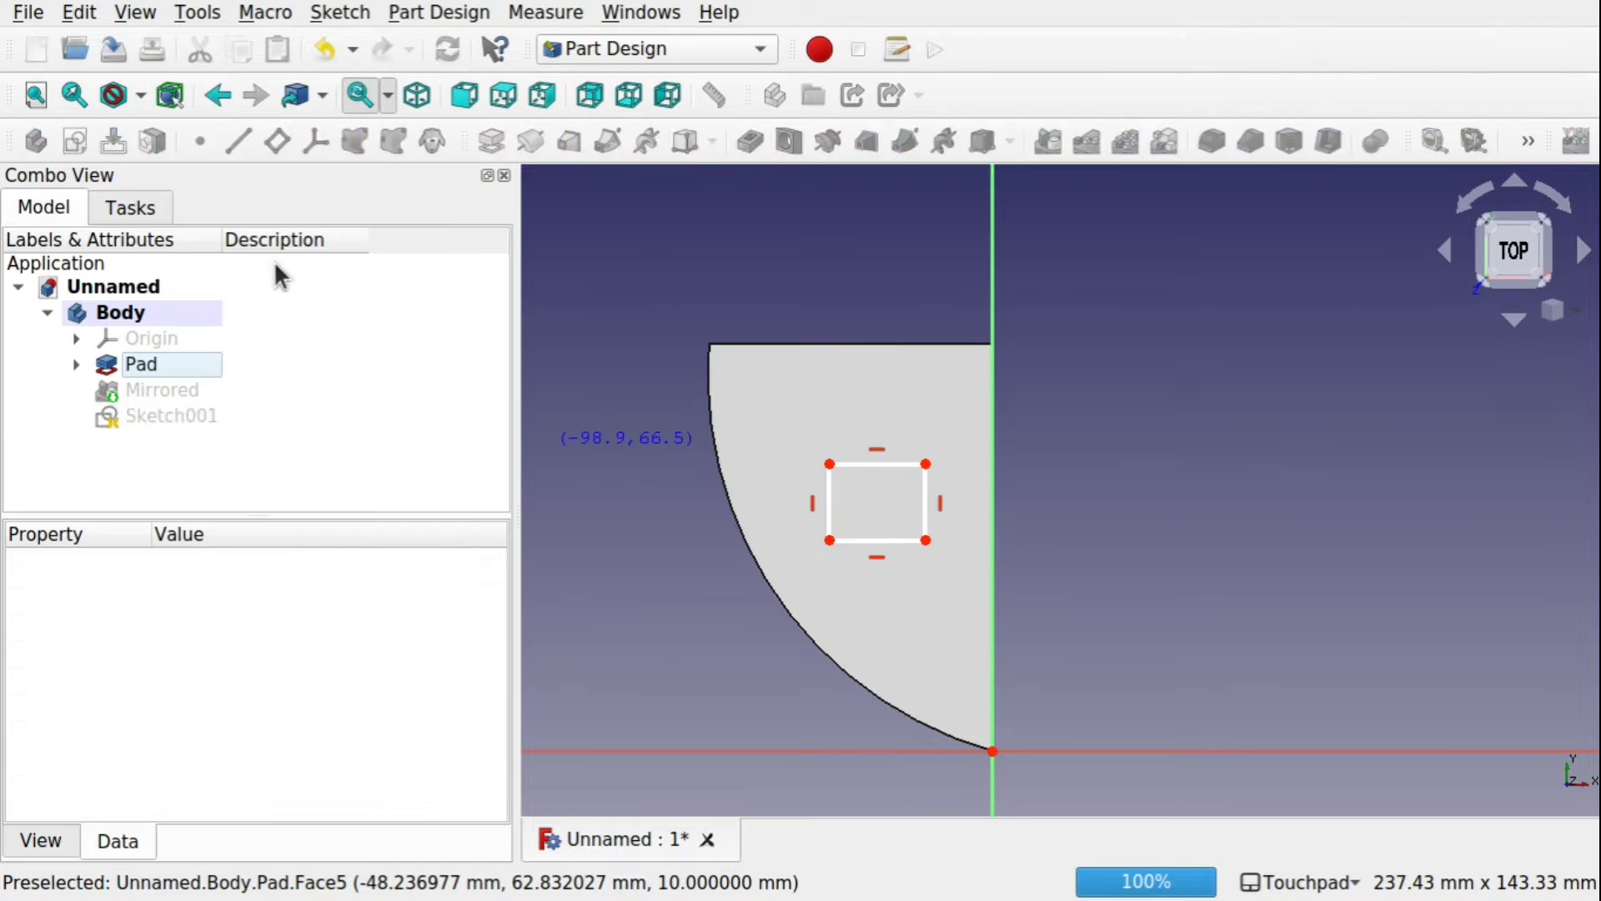
Pad the rectangle sketch 10 mm with the Dimension type.
mouse_move(143, 409)
mouse_down()
mouse_move(258, 354)
mouse_move(176, 312)
mouse_move(200, 315)
mouse_up()
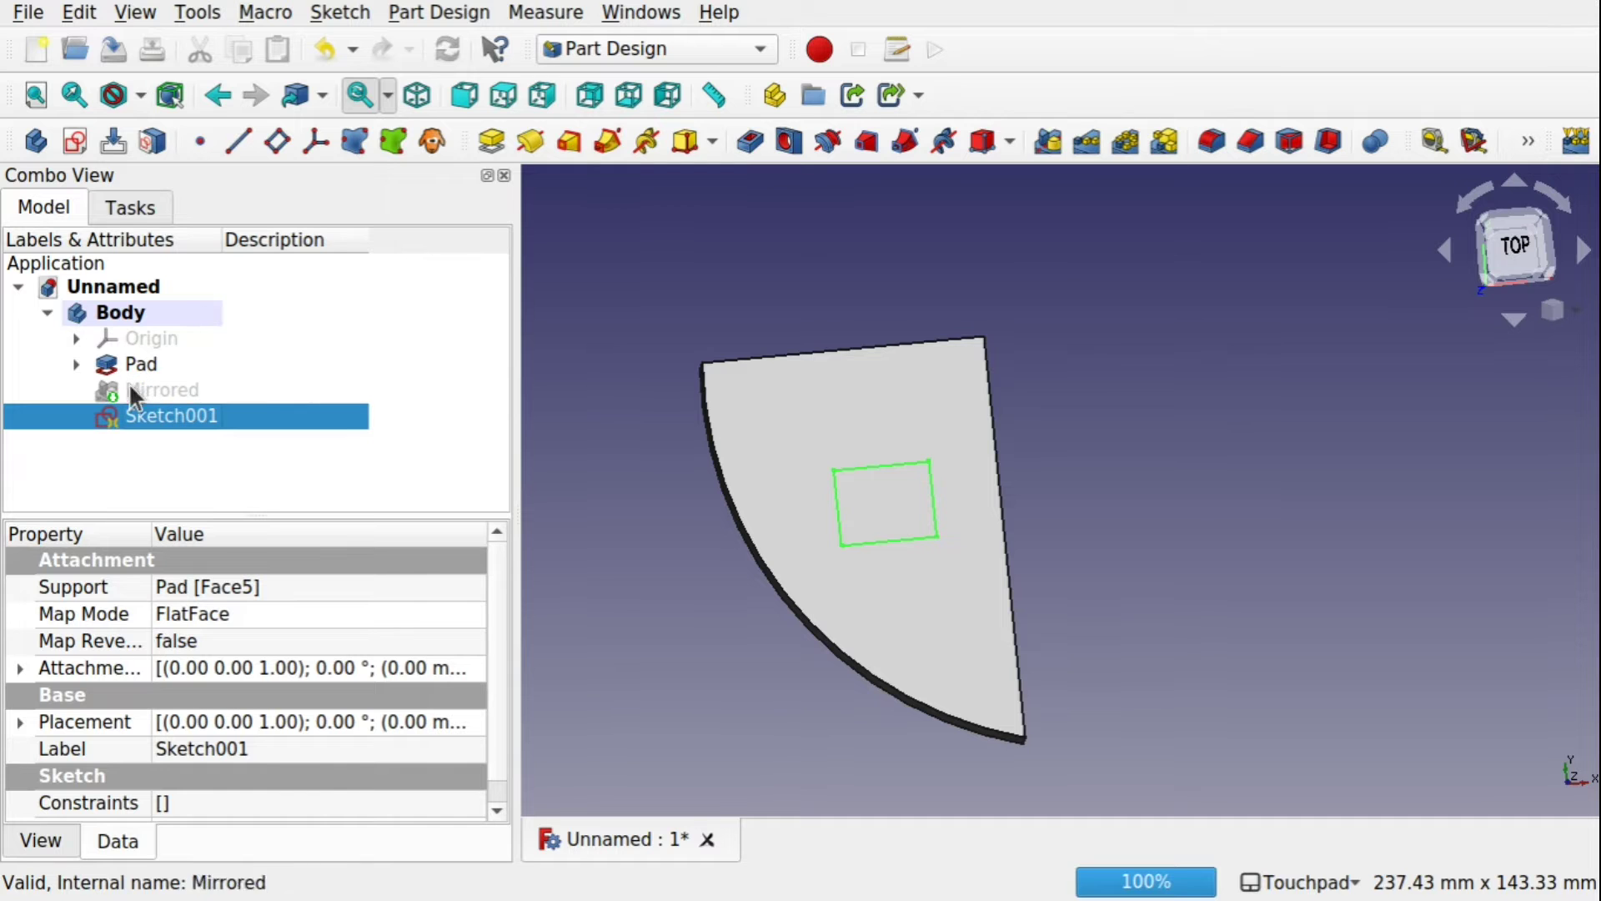
click(492, 141)
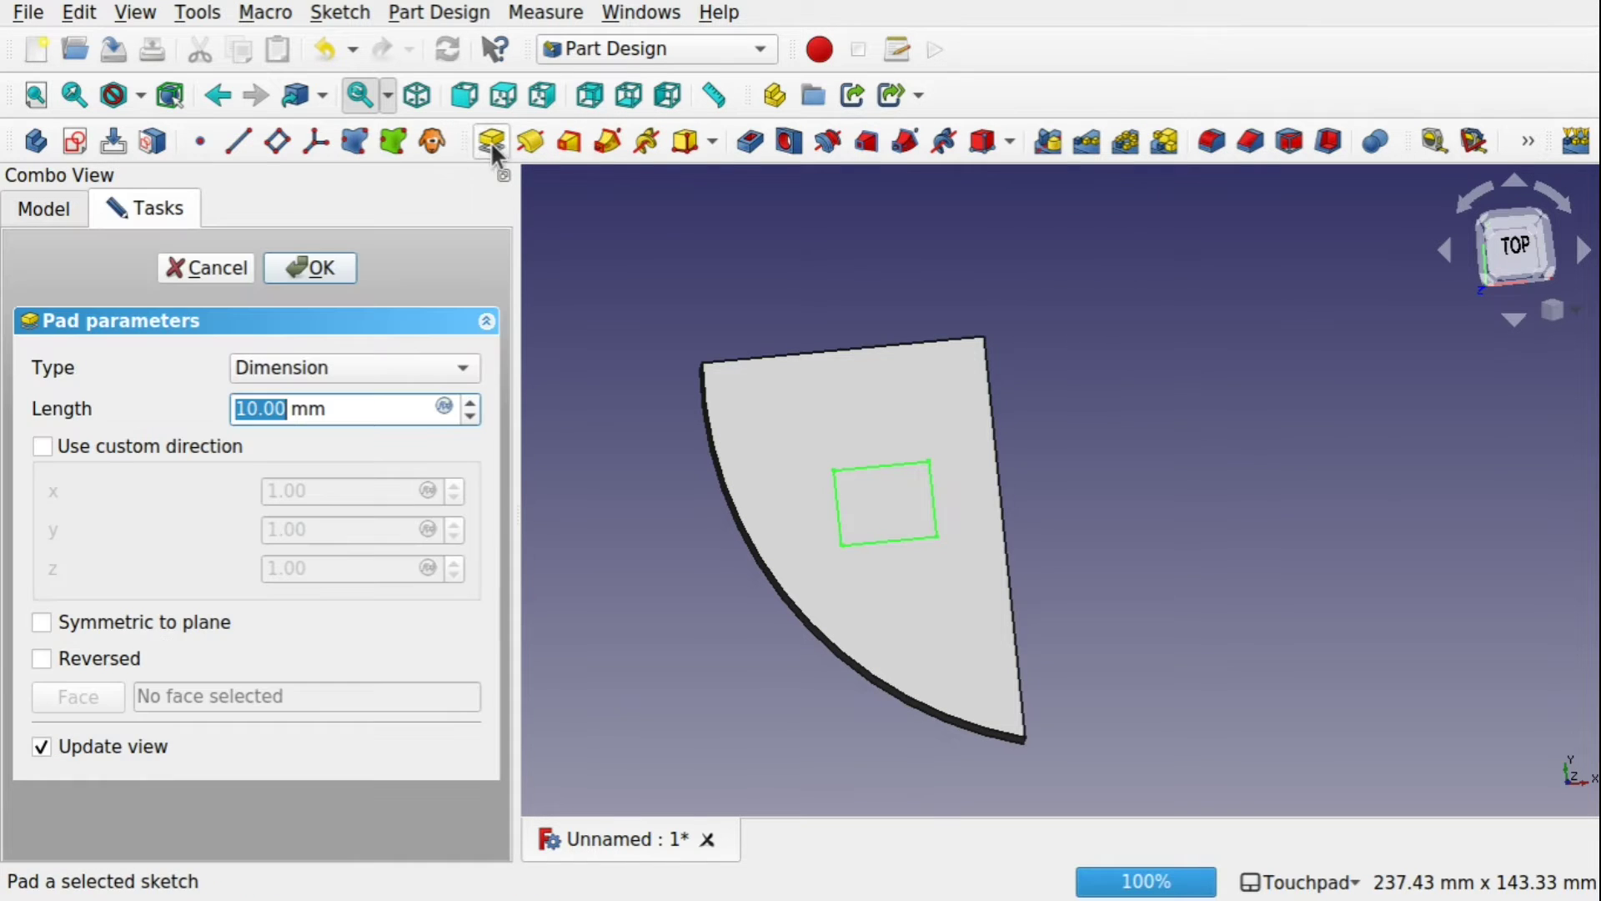
middle_drag(912, 533, 1100, 547)
click(311, 269)
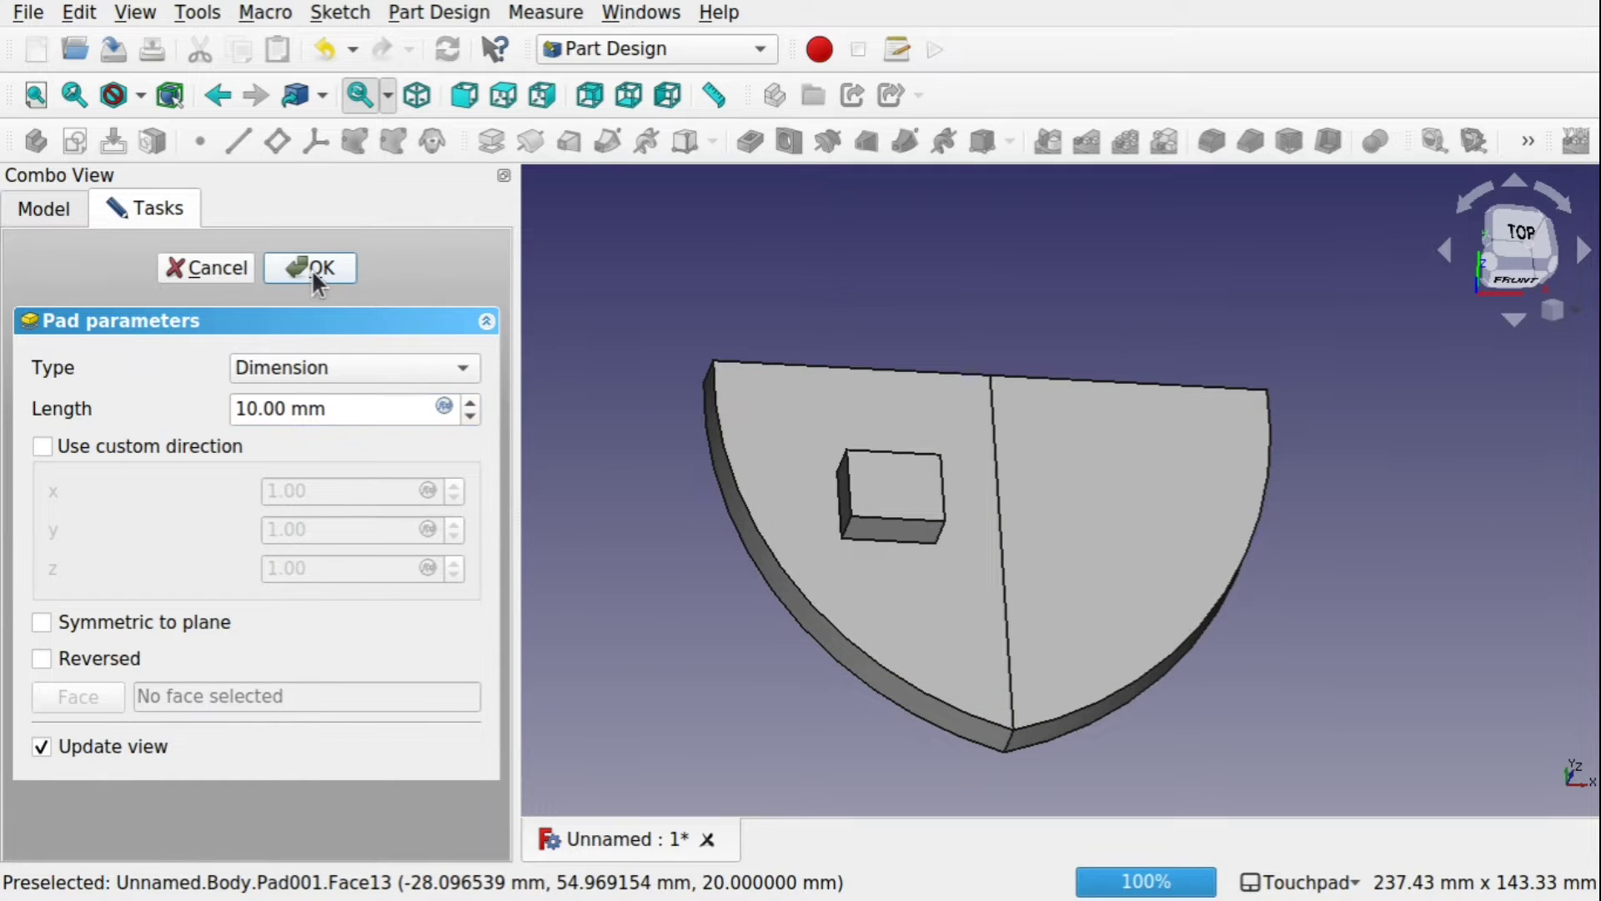
middle_drag(1027, 550, 1008, 643)
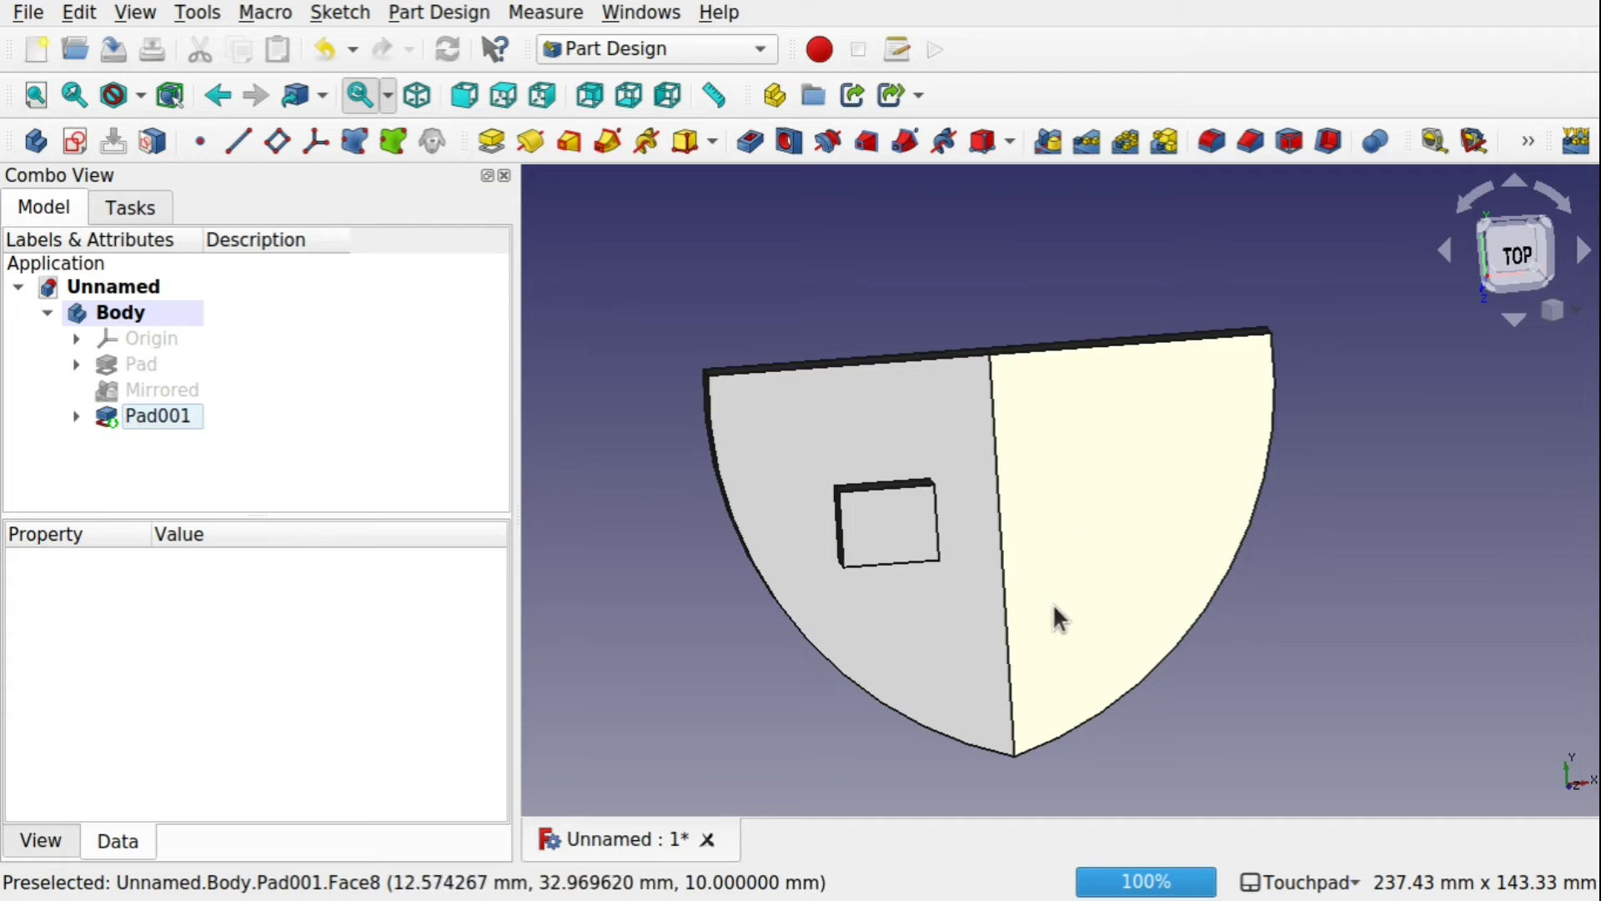
Display the Mirrored feature instead of the rectangular pad, and delete that pad together with its sketch.
click(175, 392)
key(space)
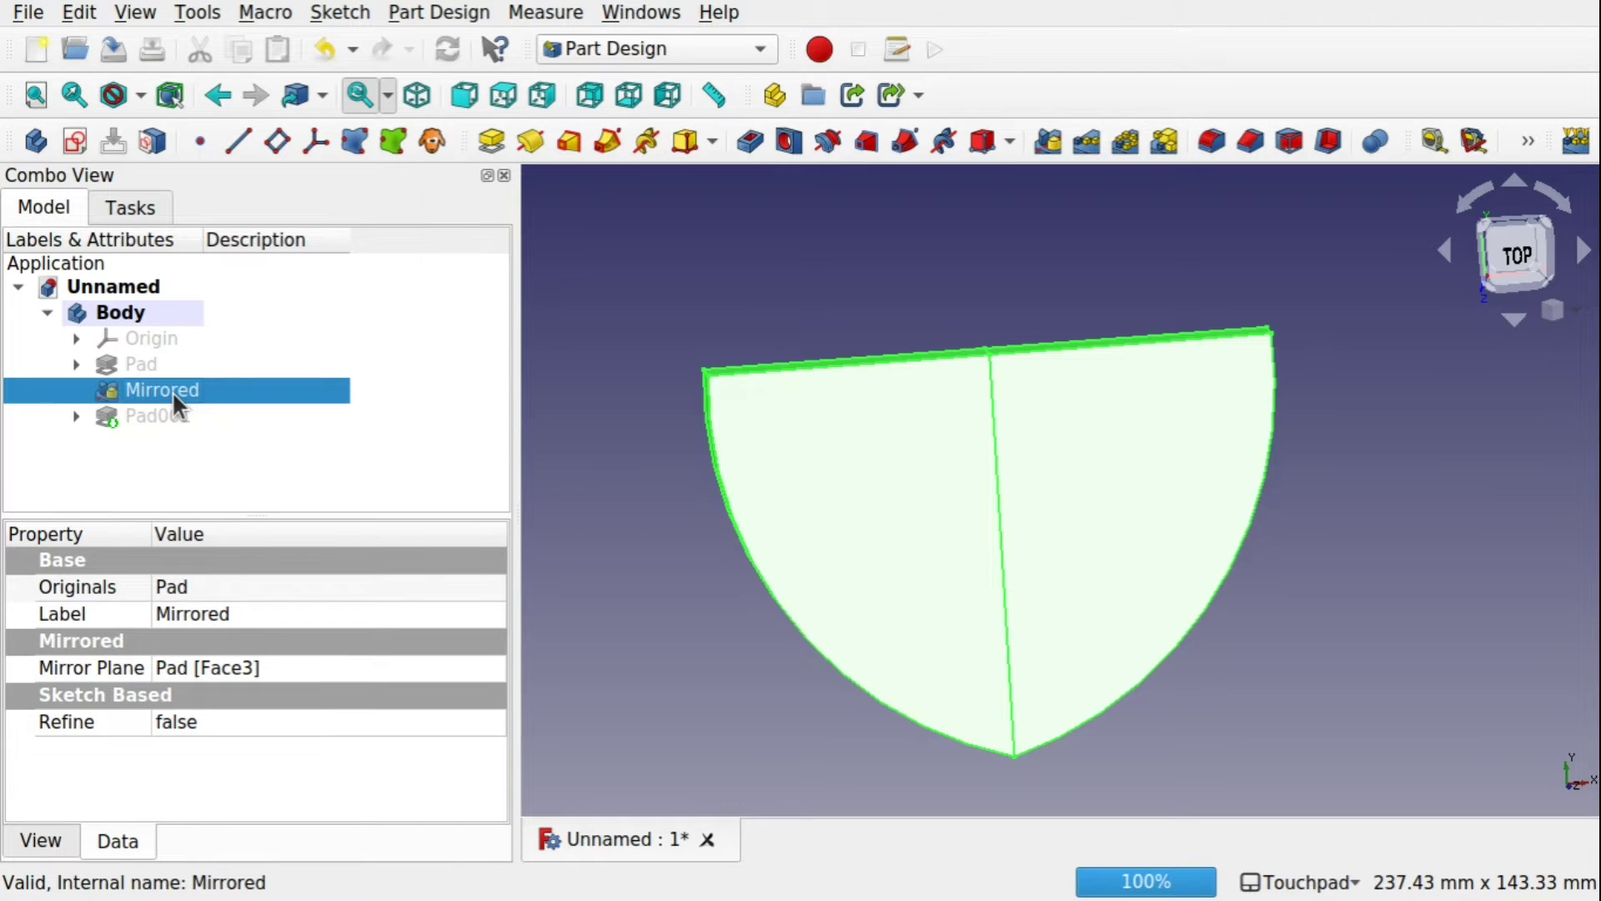
click(145, 412)
key(Delete)
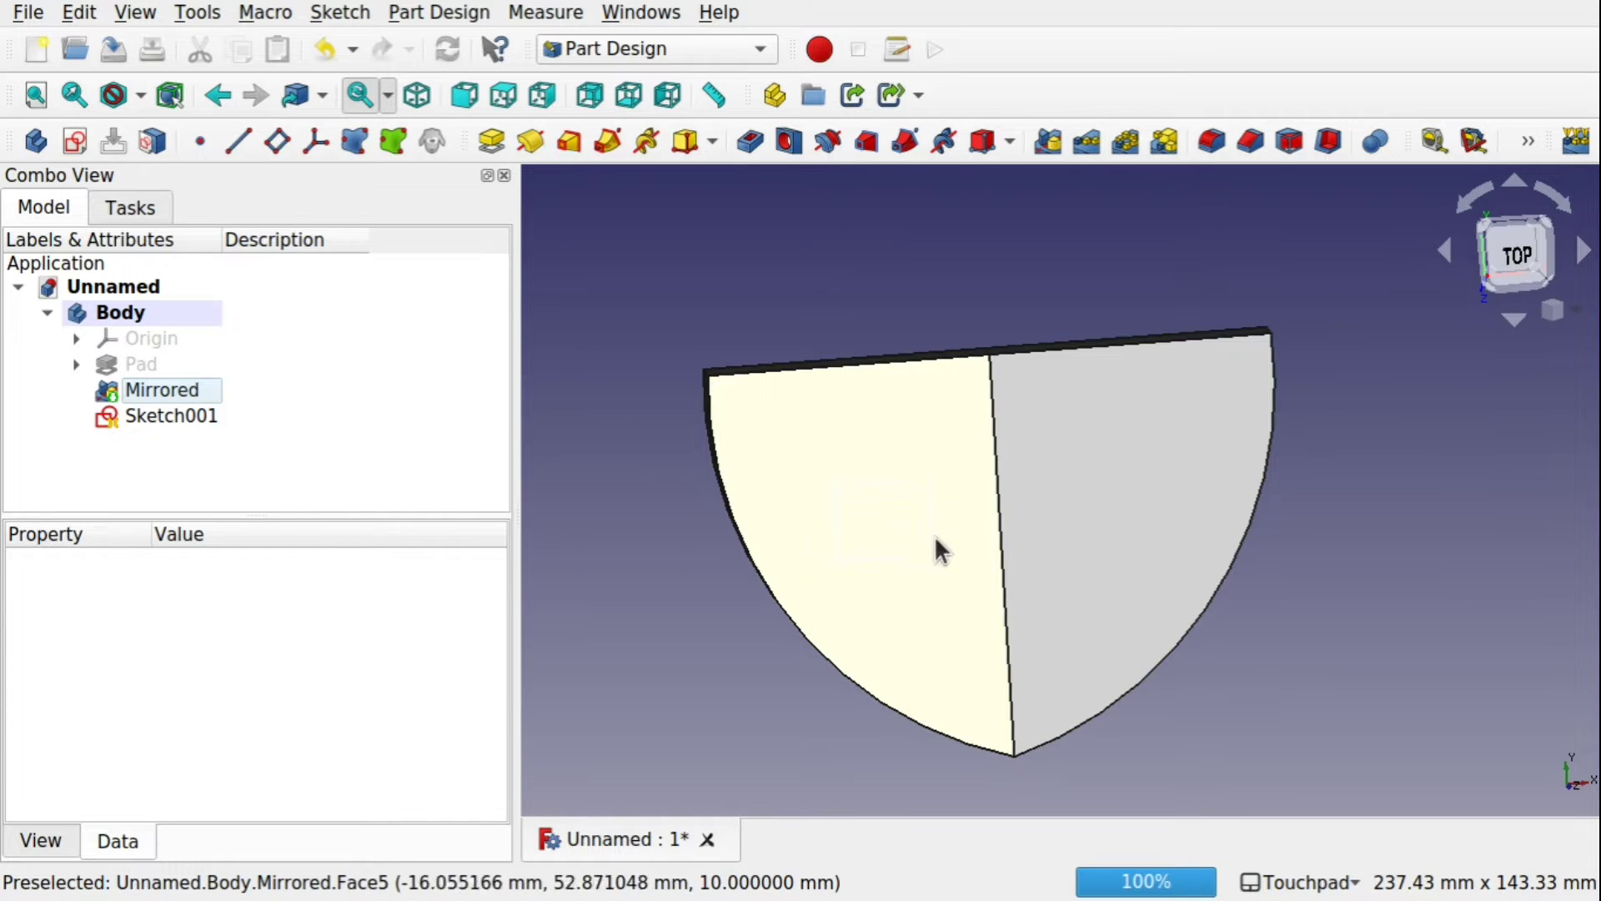
alt+drag(994, 661, 1004, 607)
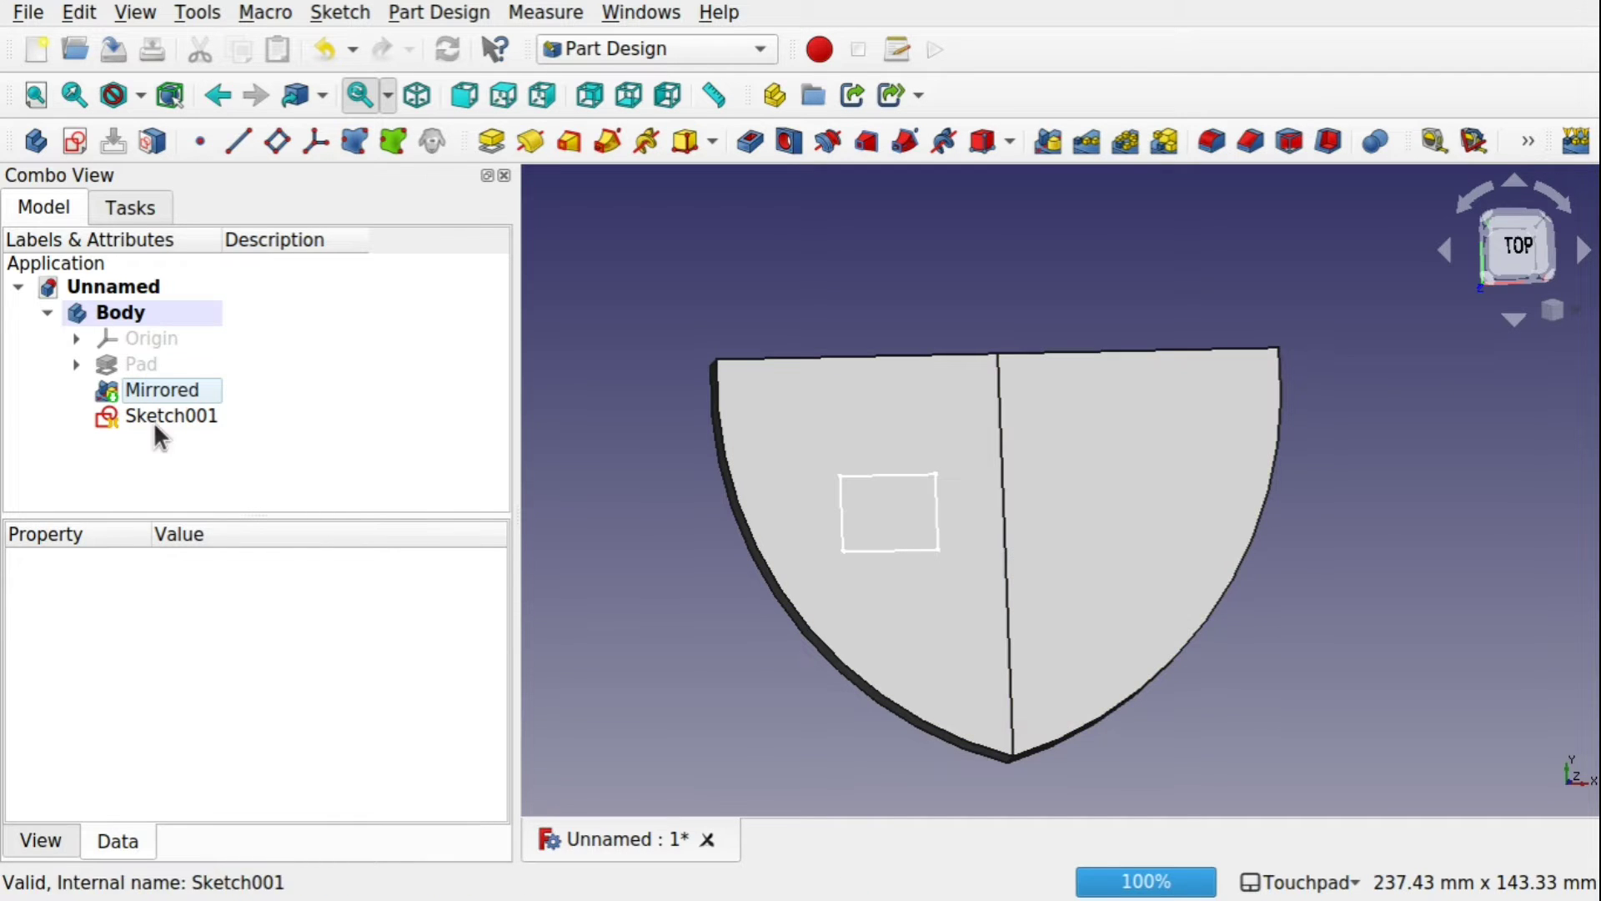
click(150, 419)
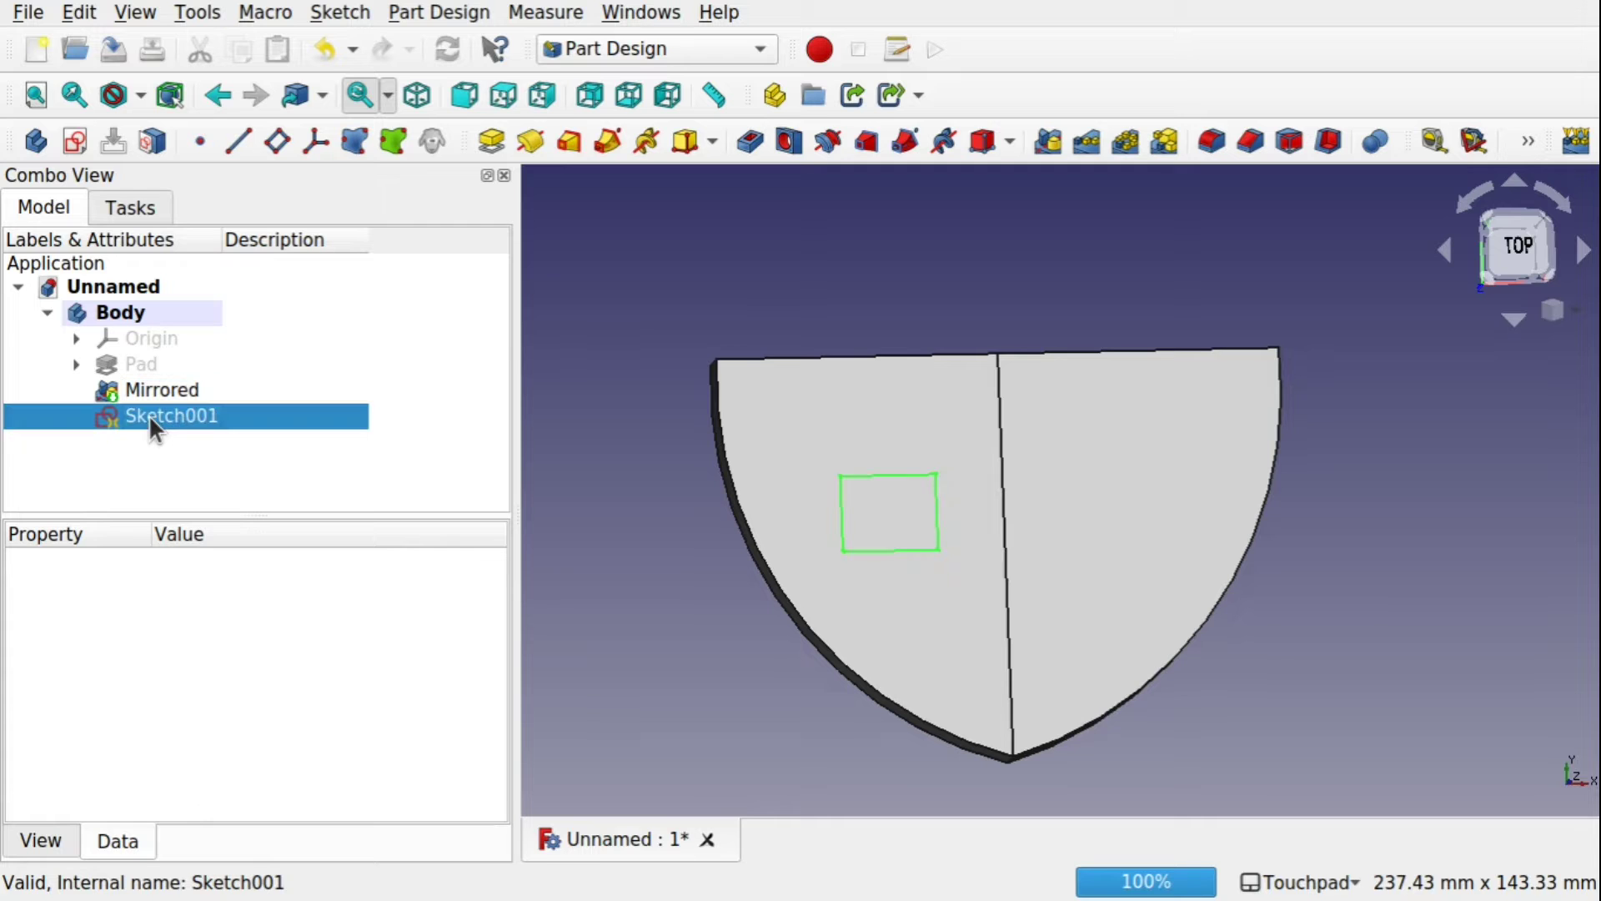
key(Delete)
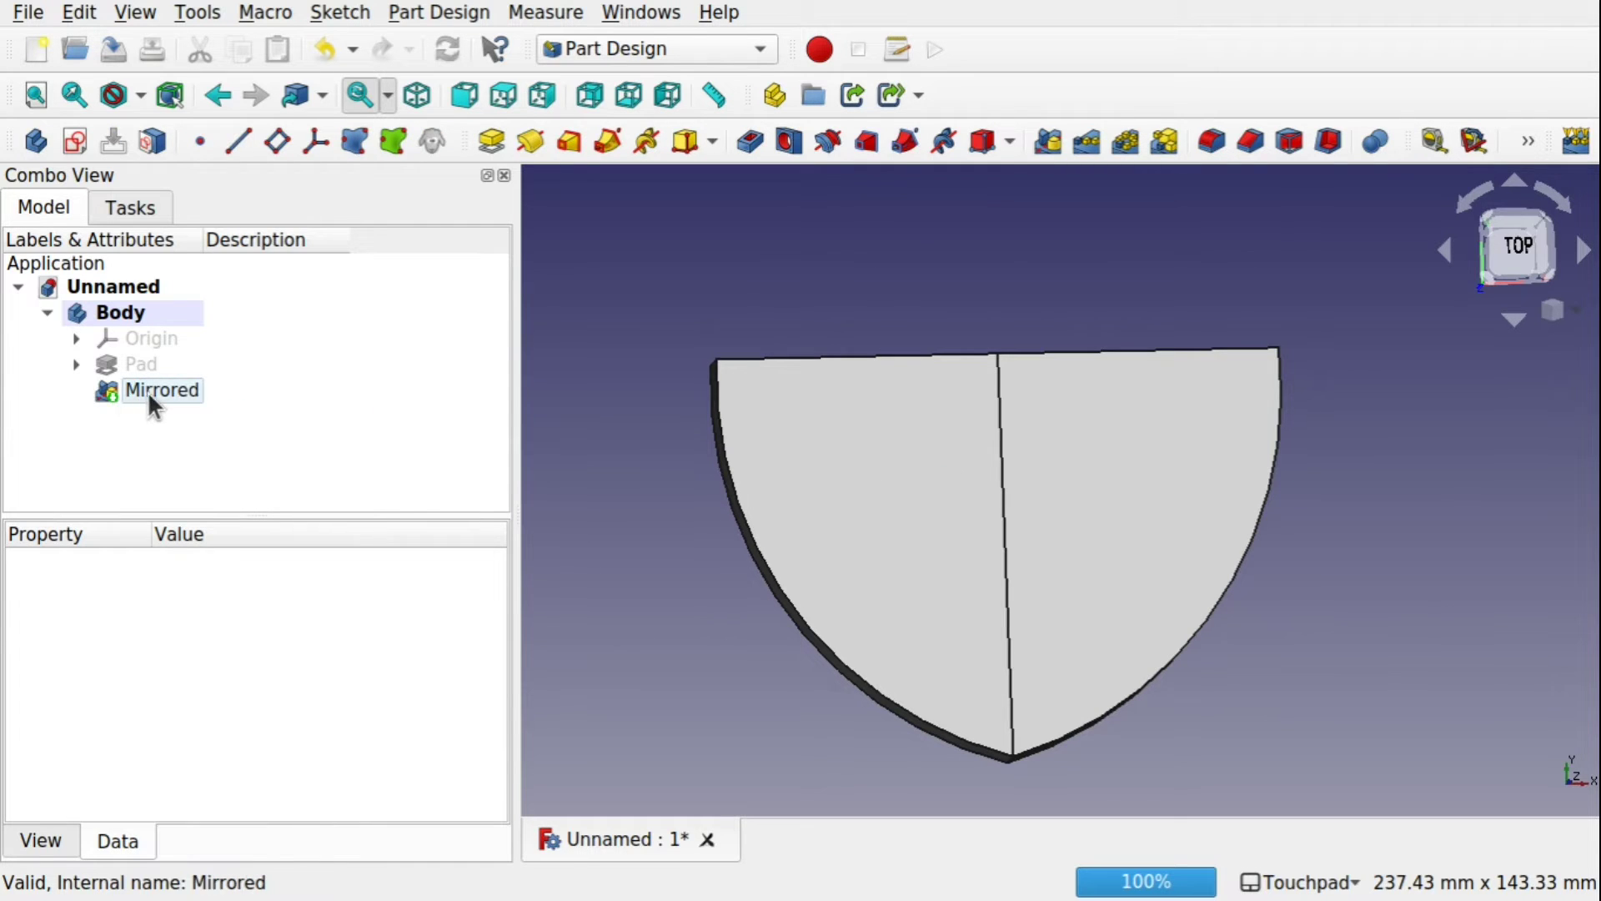
Delete the Mirrored feature from the body.
click(147, 392)
key(Delete)
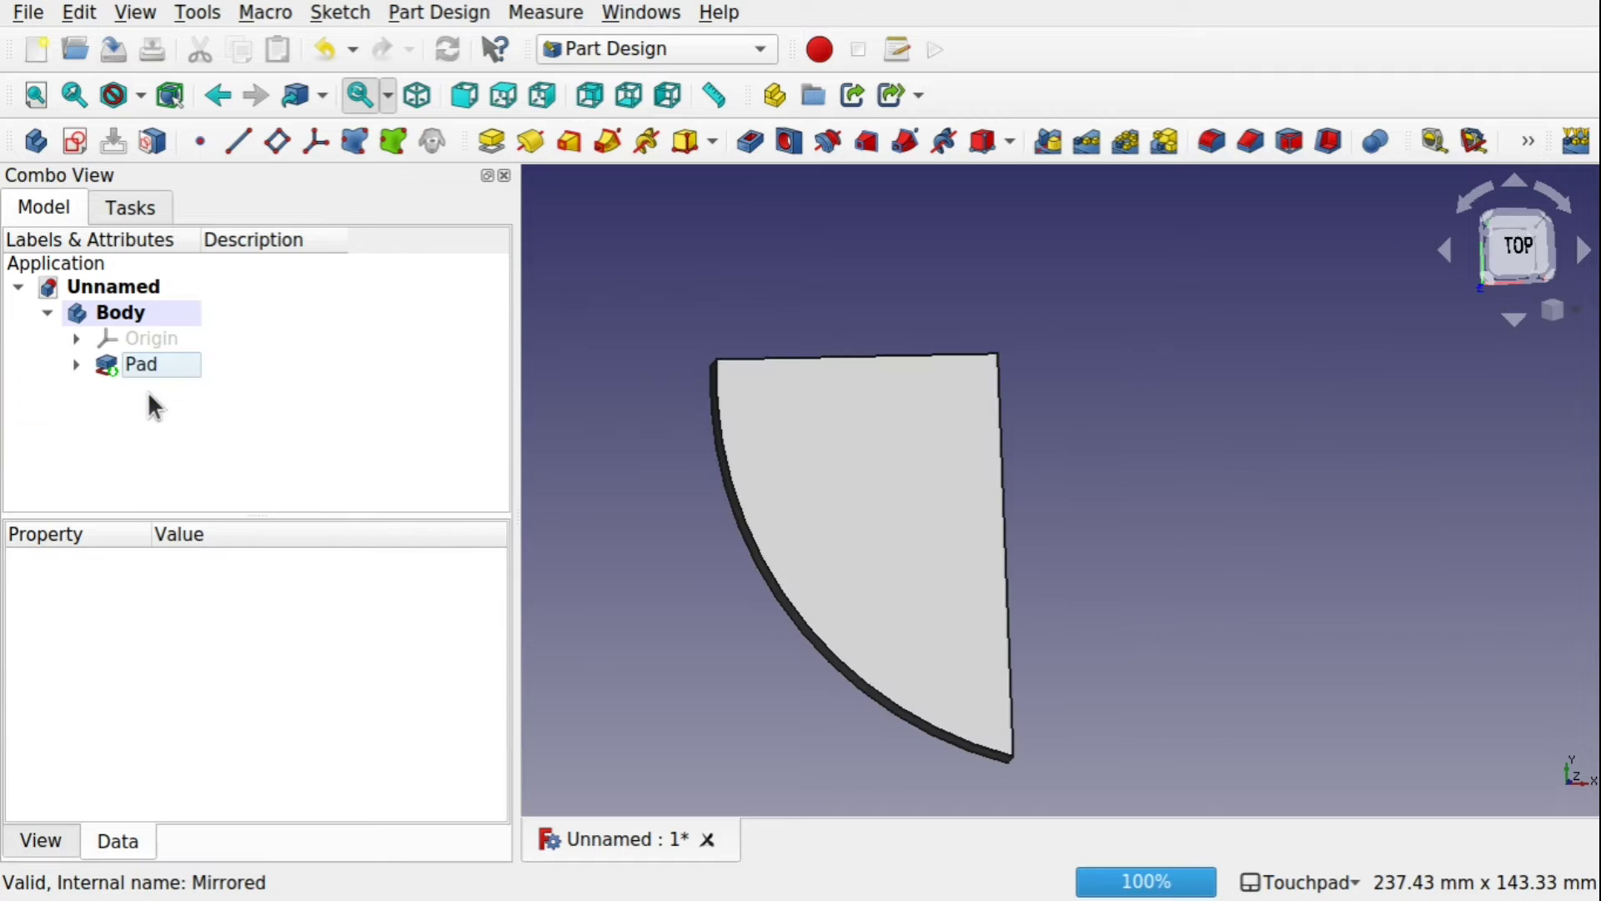
Create a clone of the Pad in its own body, and select the new body in the model tree.
click(144, 367)
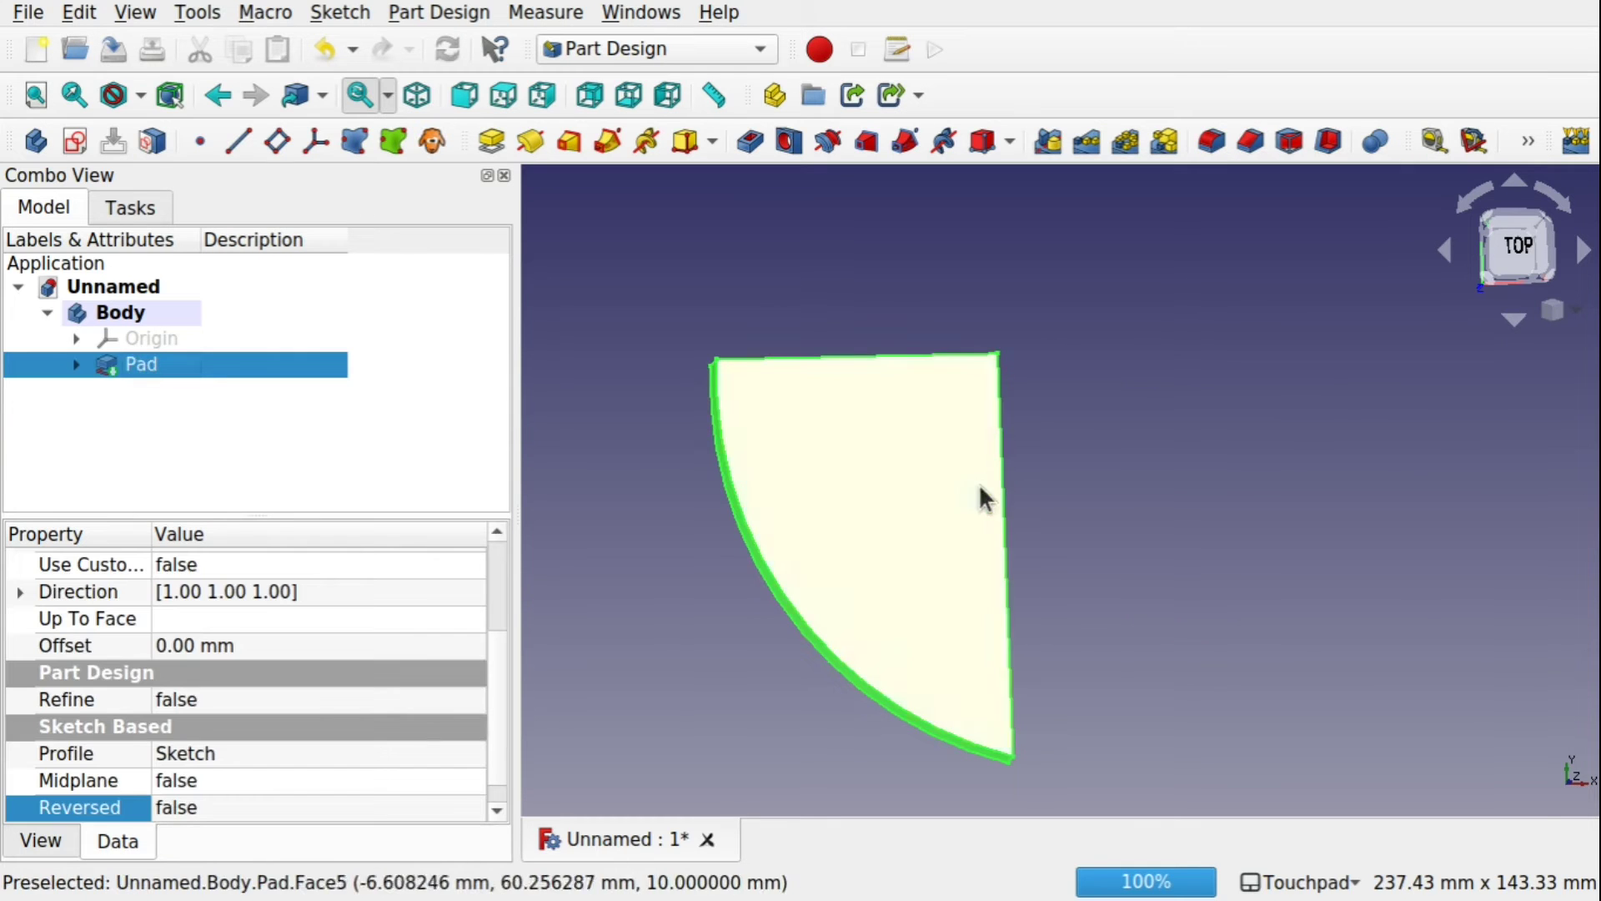
key(alt)
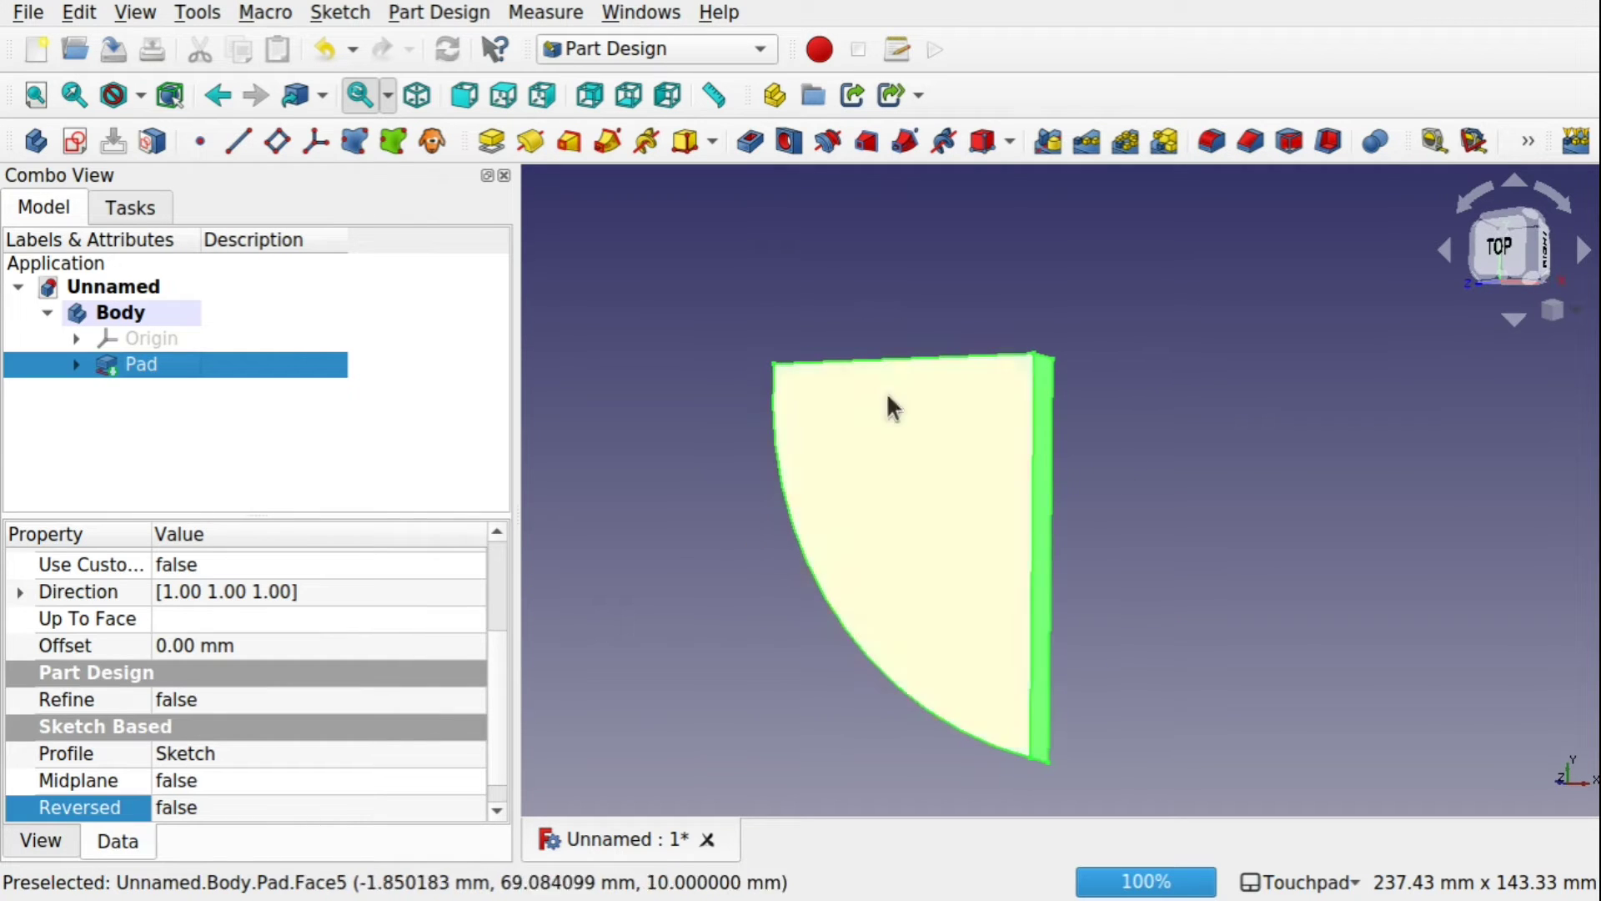
click(430, 148)
click(100, 392)
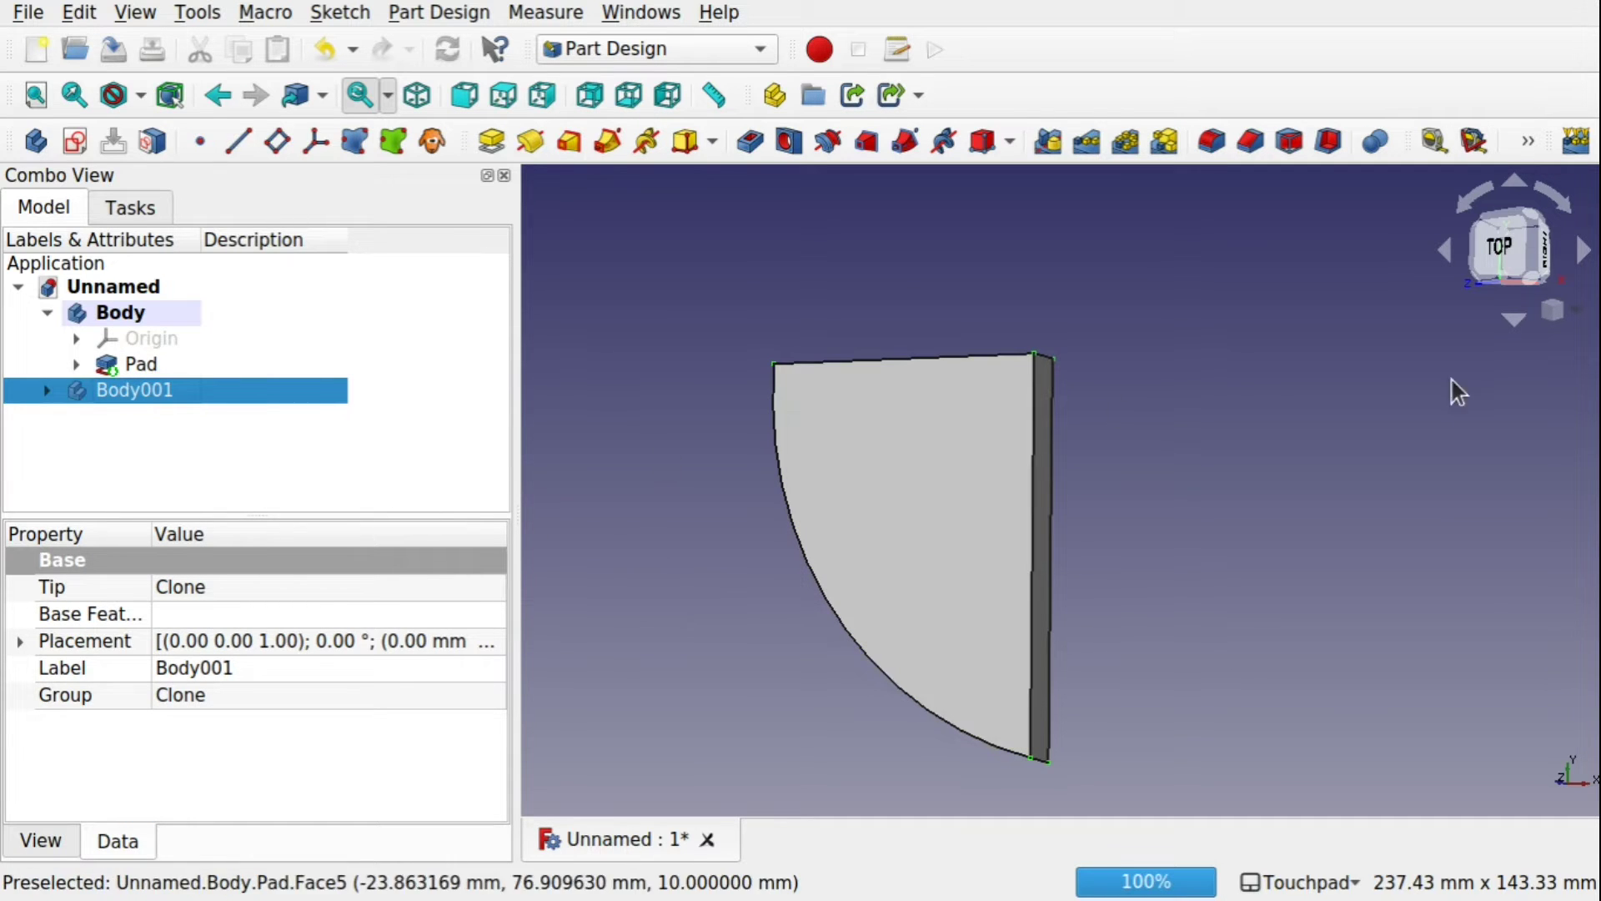
middle_drag(1058, 361, 1055, 404)
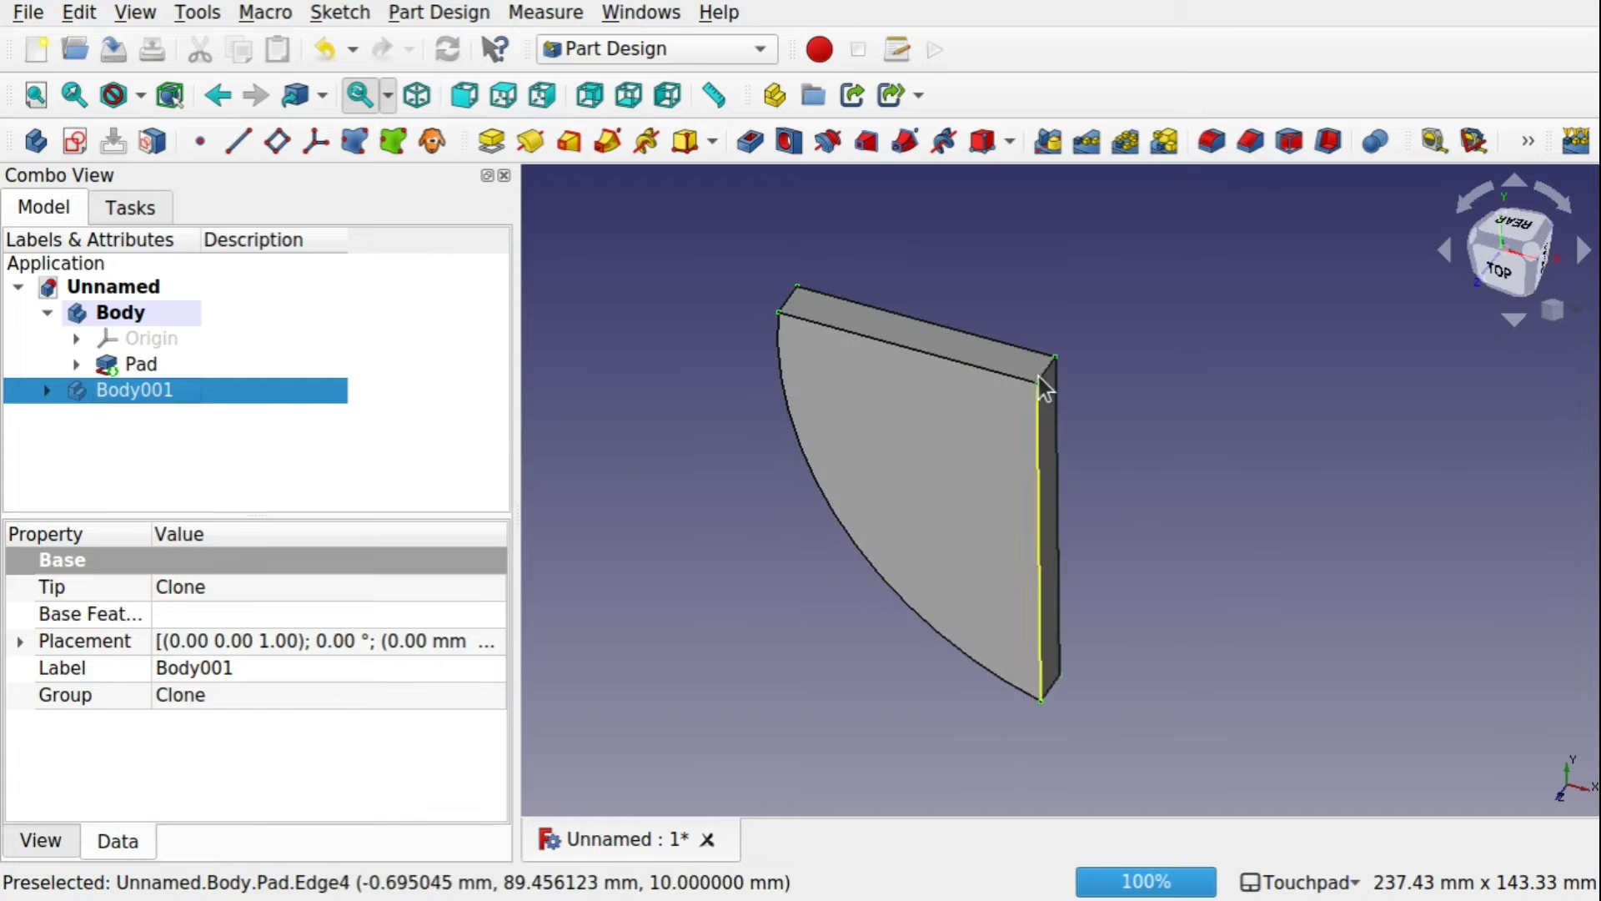
Make the body containing the clone the active body.
right_click(163, 365)
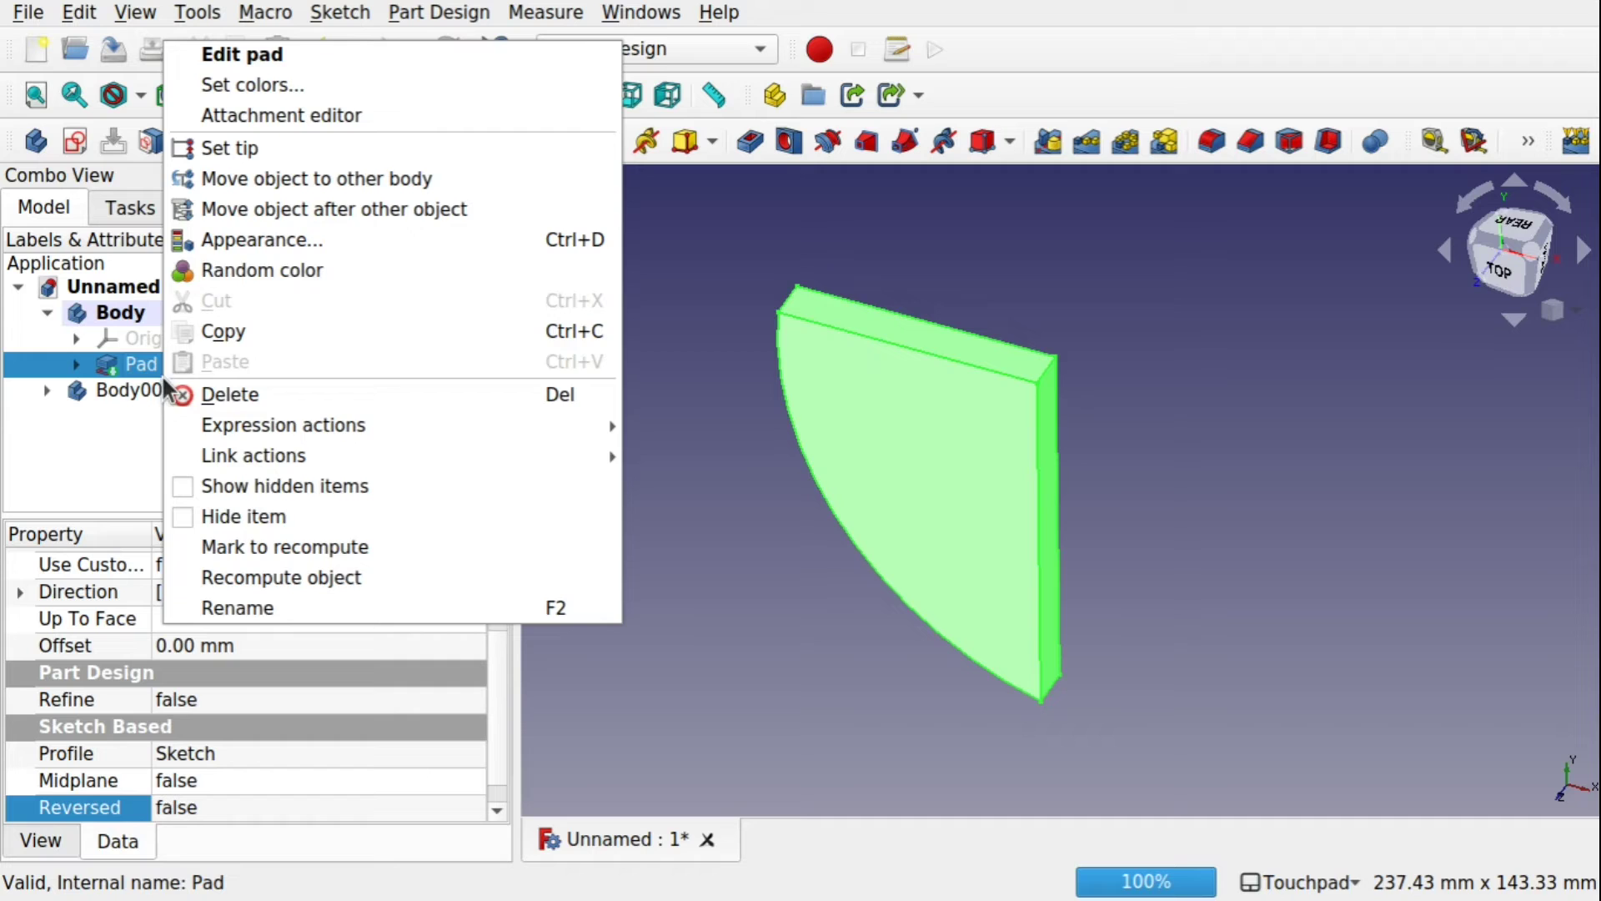
click(85, 387)
click(85, 386)
right_click(85, 387)
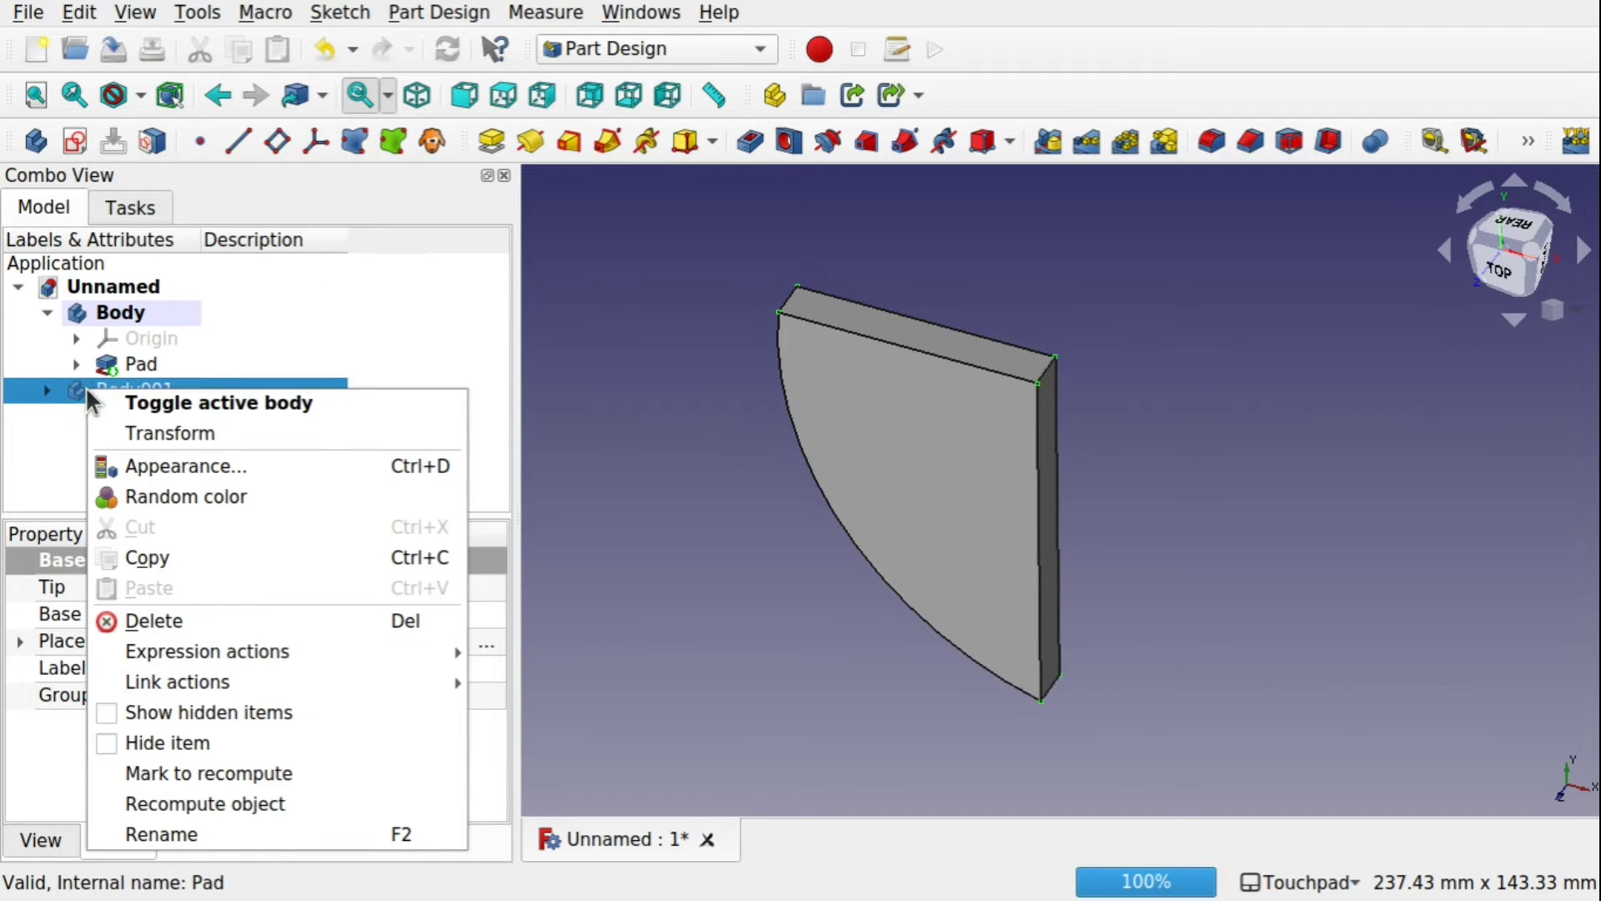
click(253, 401)
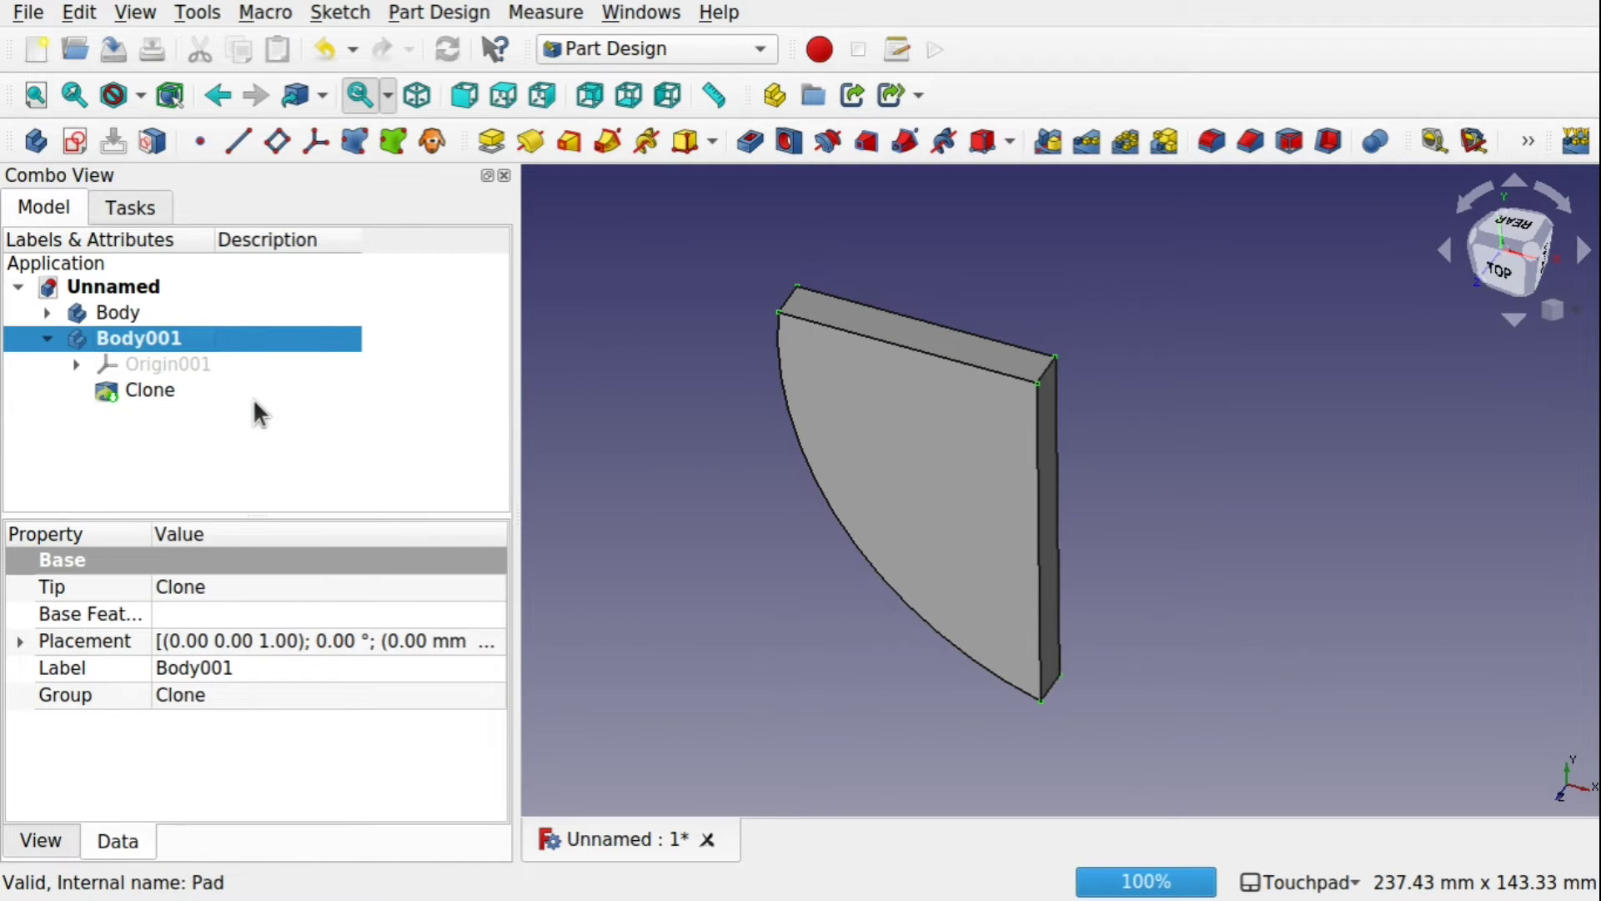
Transform the cloned body 23 mm along its X axis and rotate it -165° about its Y axis.
right_click(125, 339)
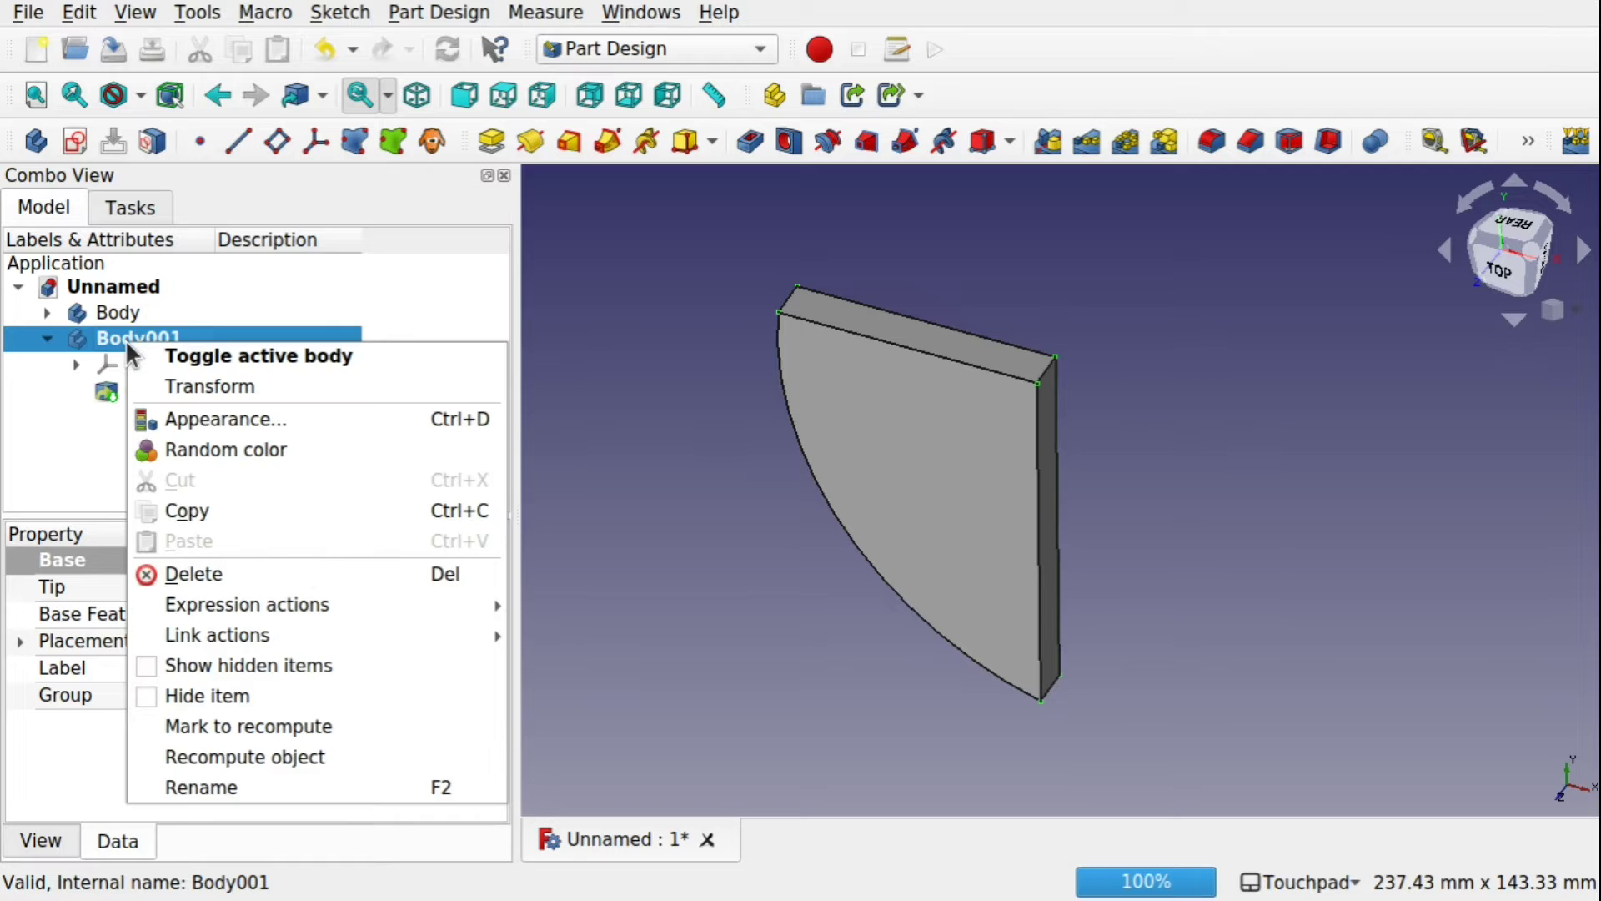
click(202, 386)
drag(1209, 714, 1339, 634)
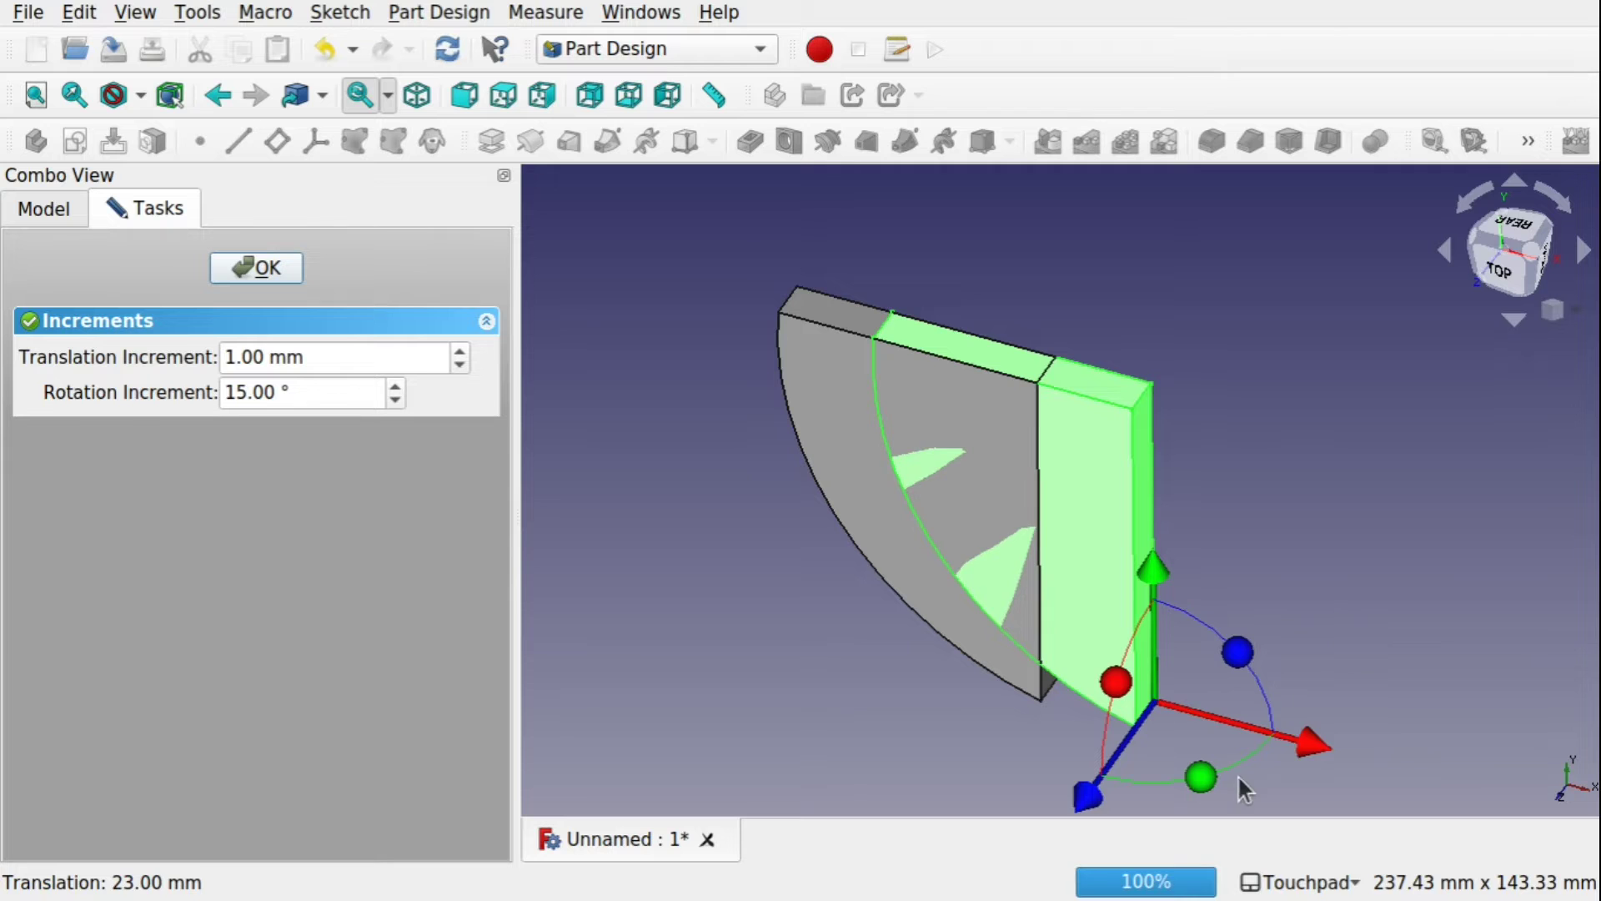
drag(1201, 782, 958, 435)
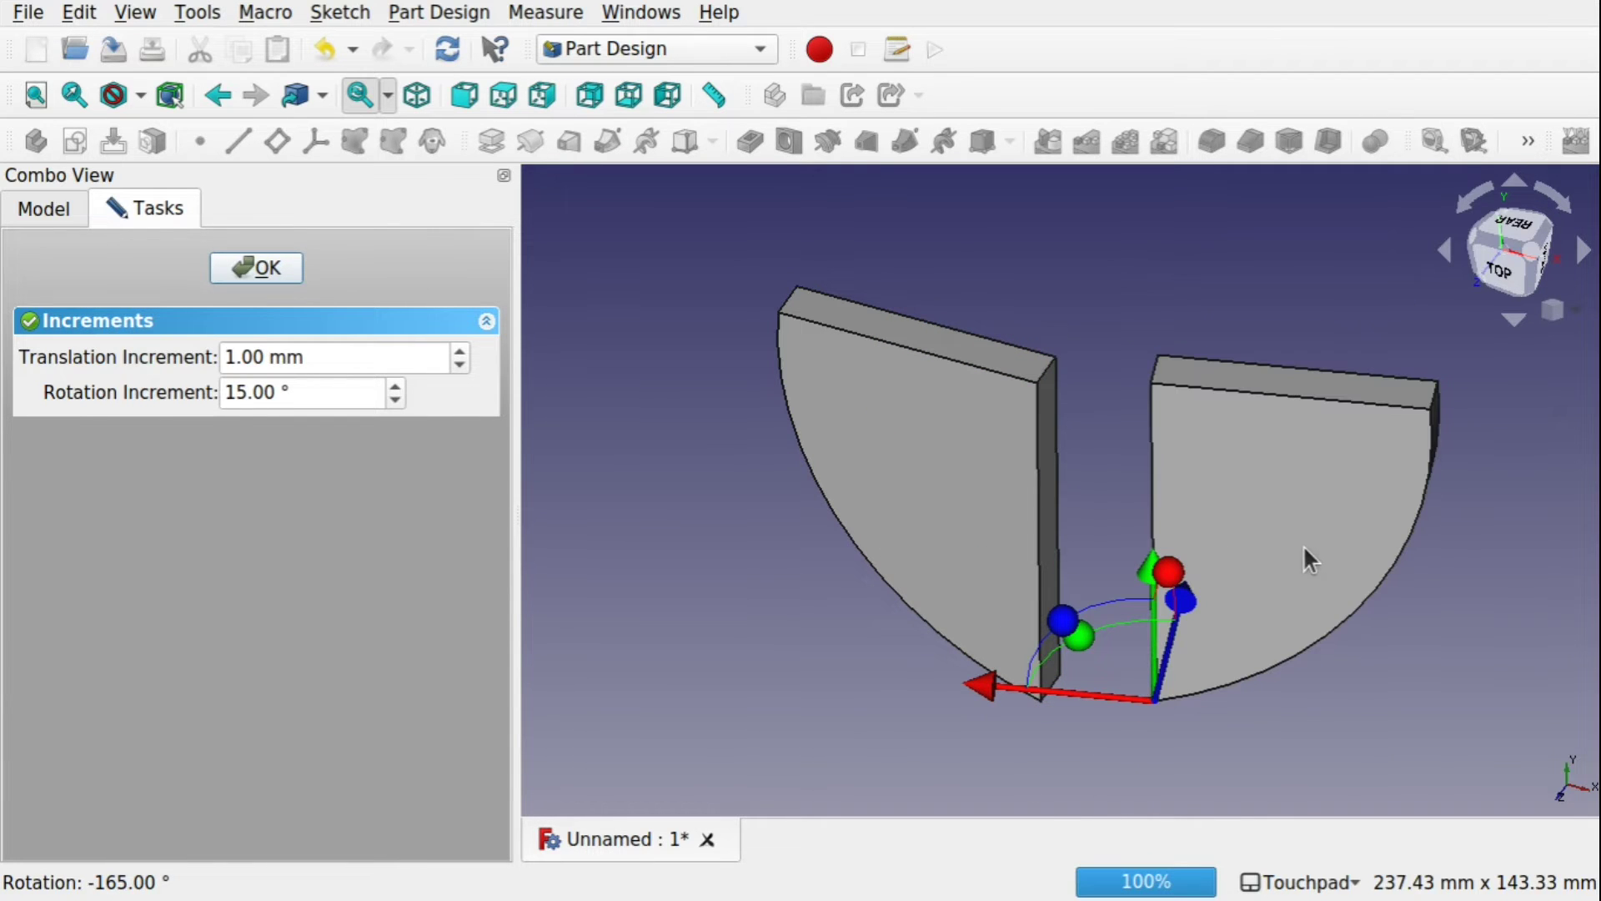
click(284, 268)
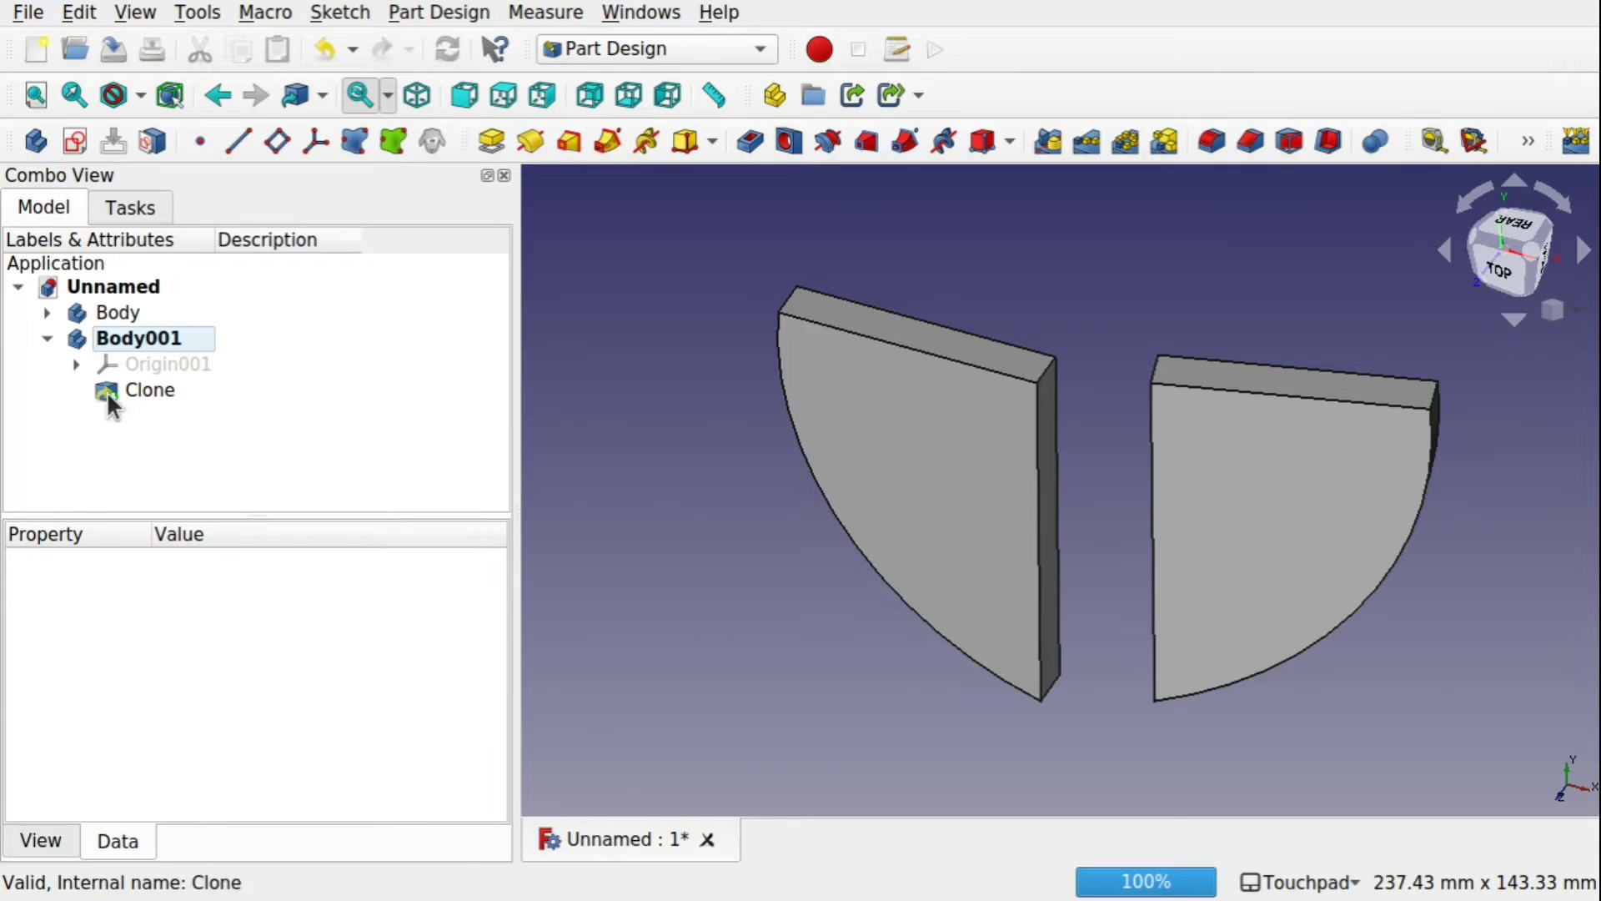
Delete the cloned body and return to the original body.
click(133, 330)
key(Delete)
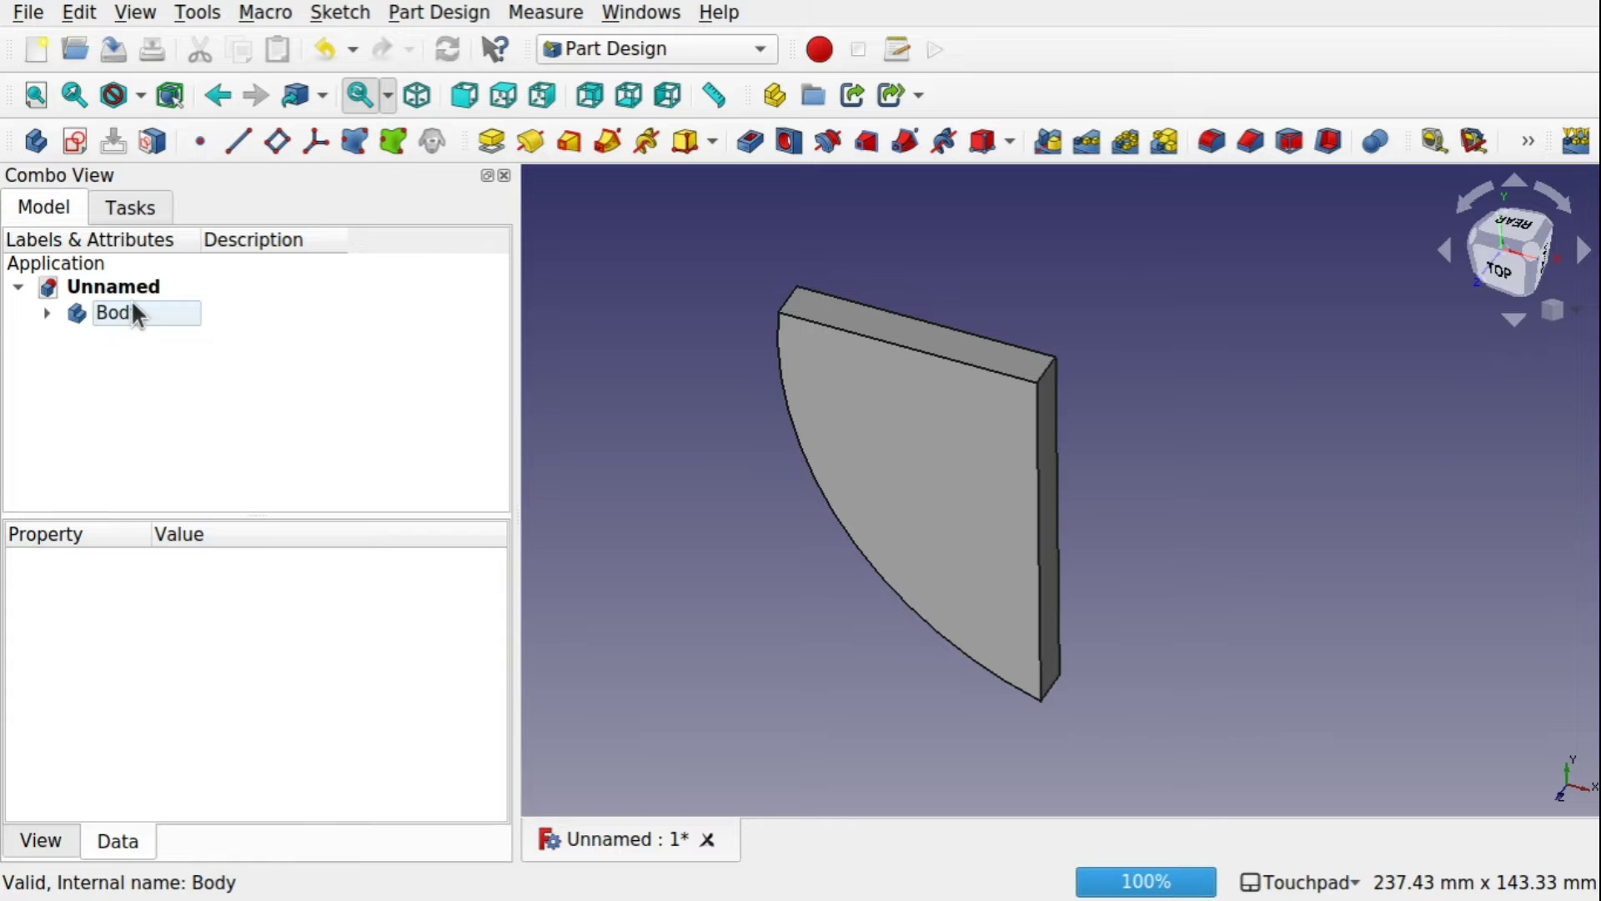
click(133, 313)
Sketch a circle on the pad's large flat face, near the corner where its two straight edges meet.
alt+drag(761, 536, 1013, 433)
click(868, 529)
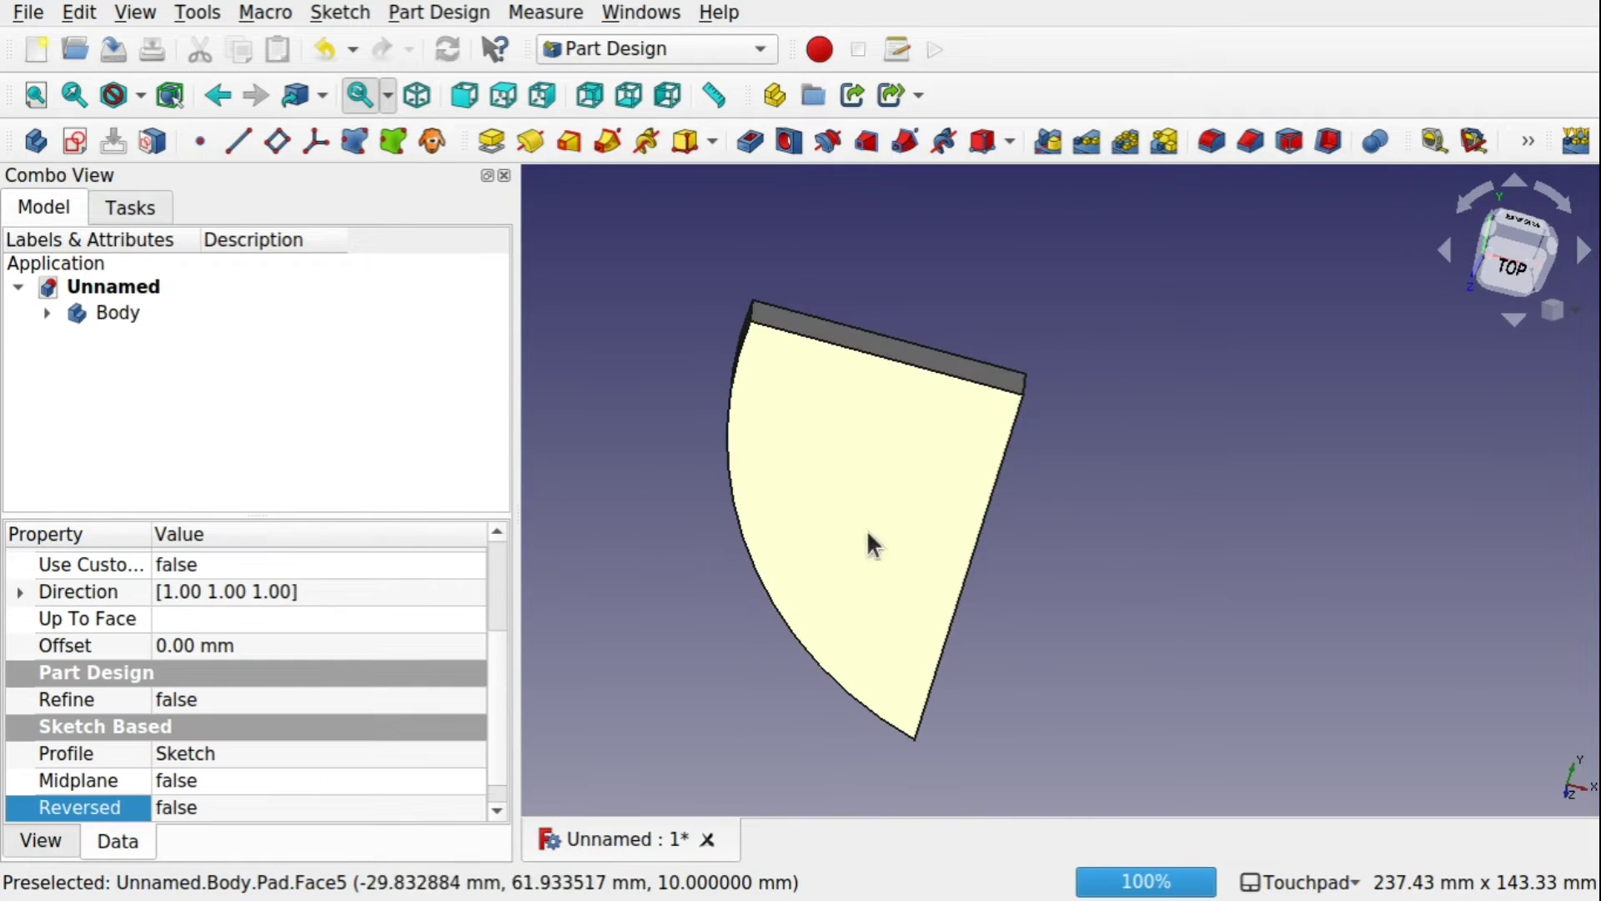
click(65, 135)
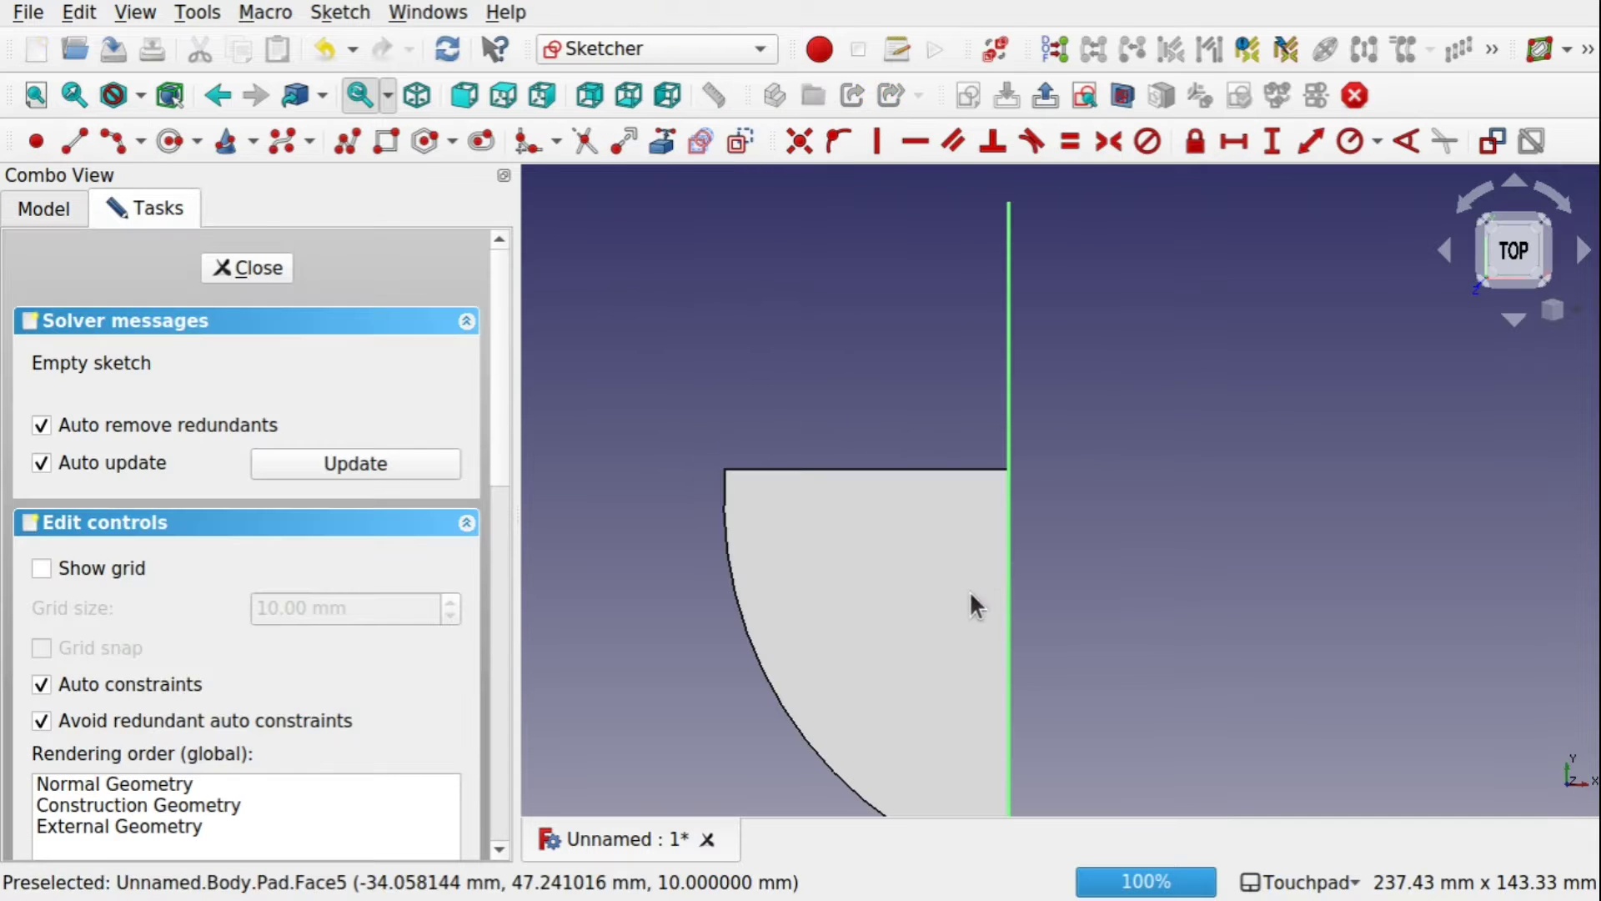
click(172, 142)
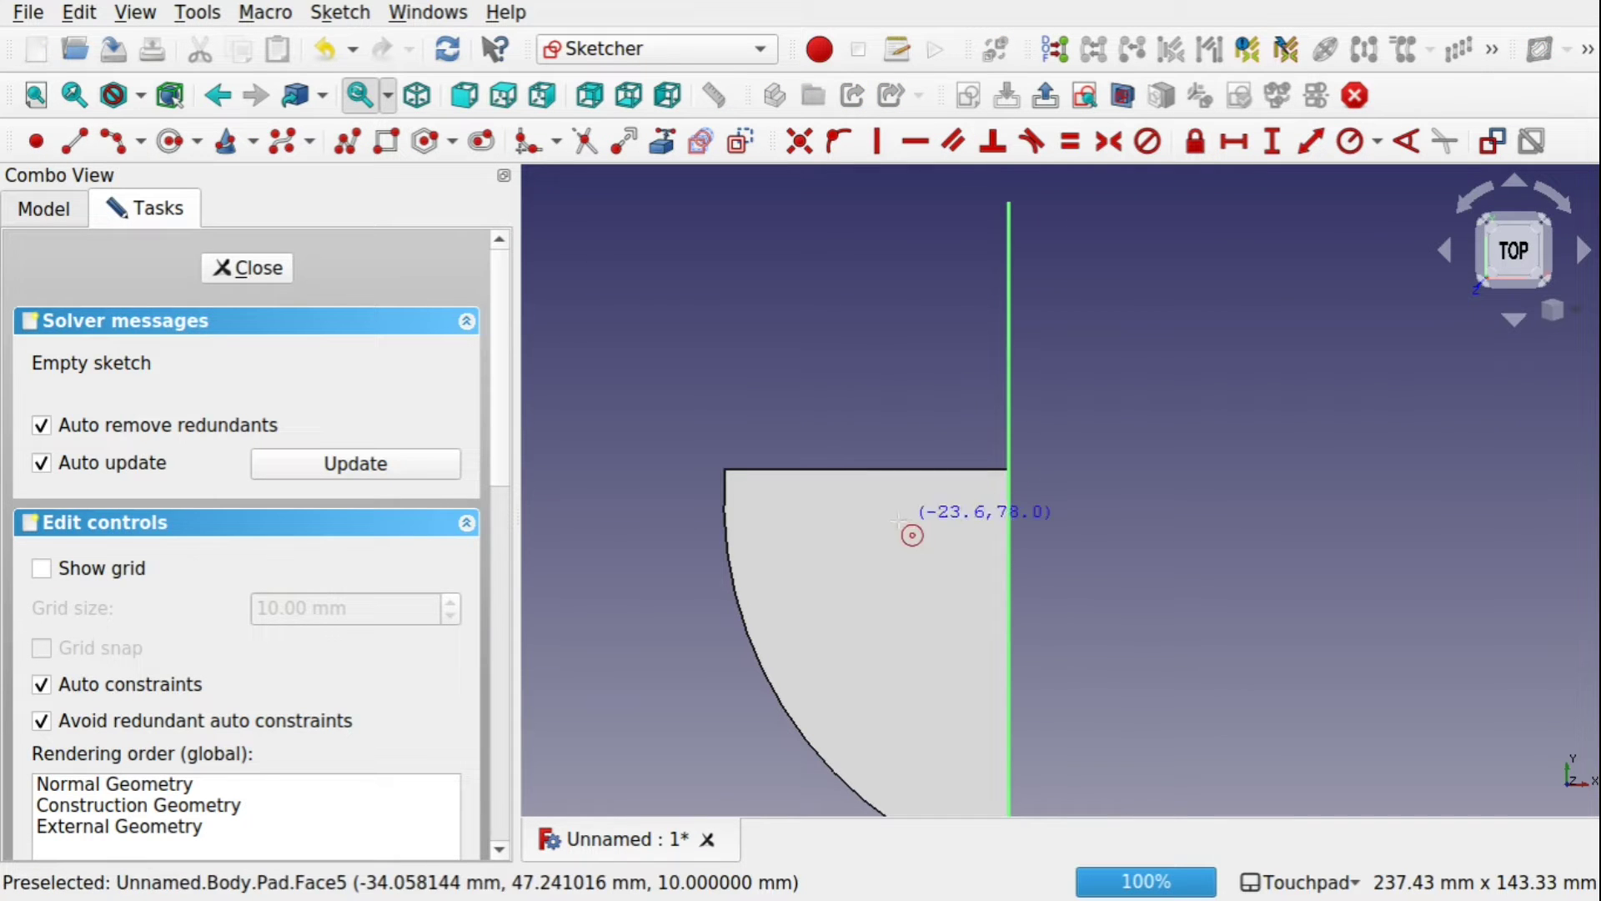
click(946, 522)
click(972, 544)
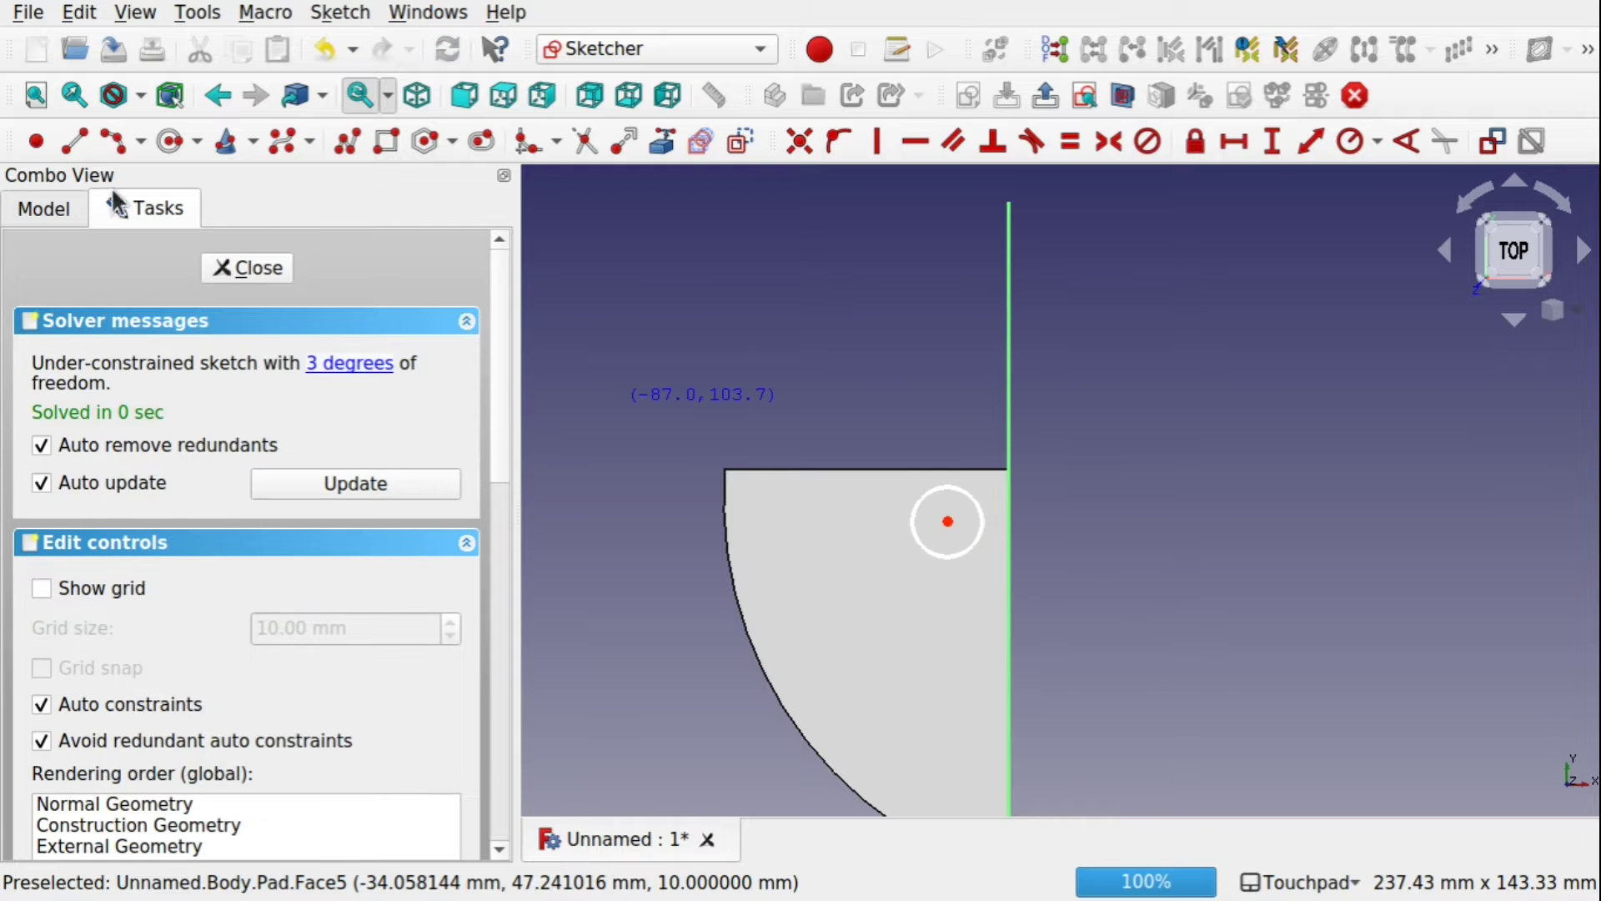
click(261, 269)
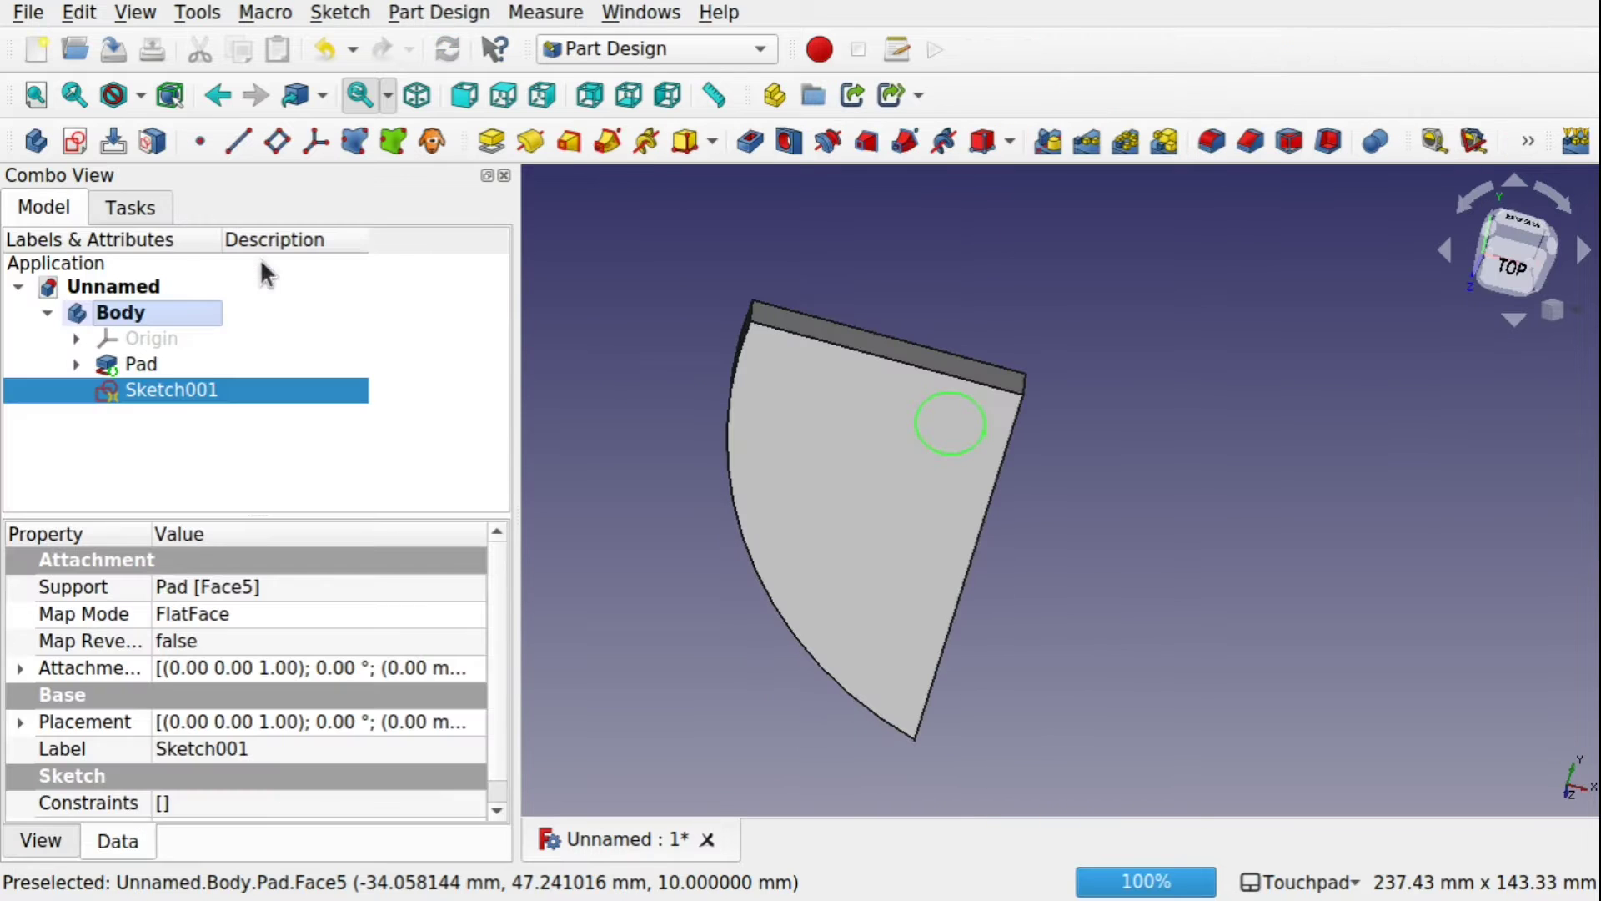
Pad the circle sketch 10 mm with the Dimension type to form a cylindrical boss.
click(494, 140)
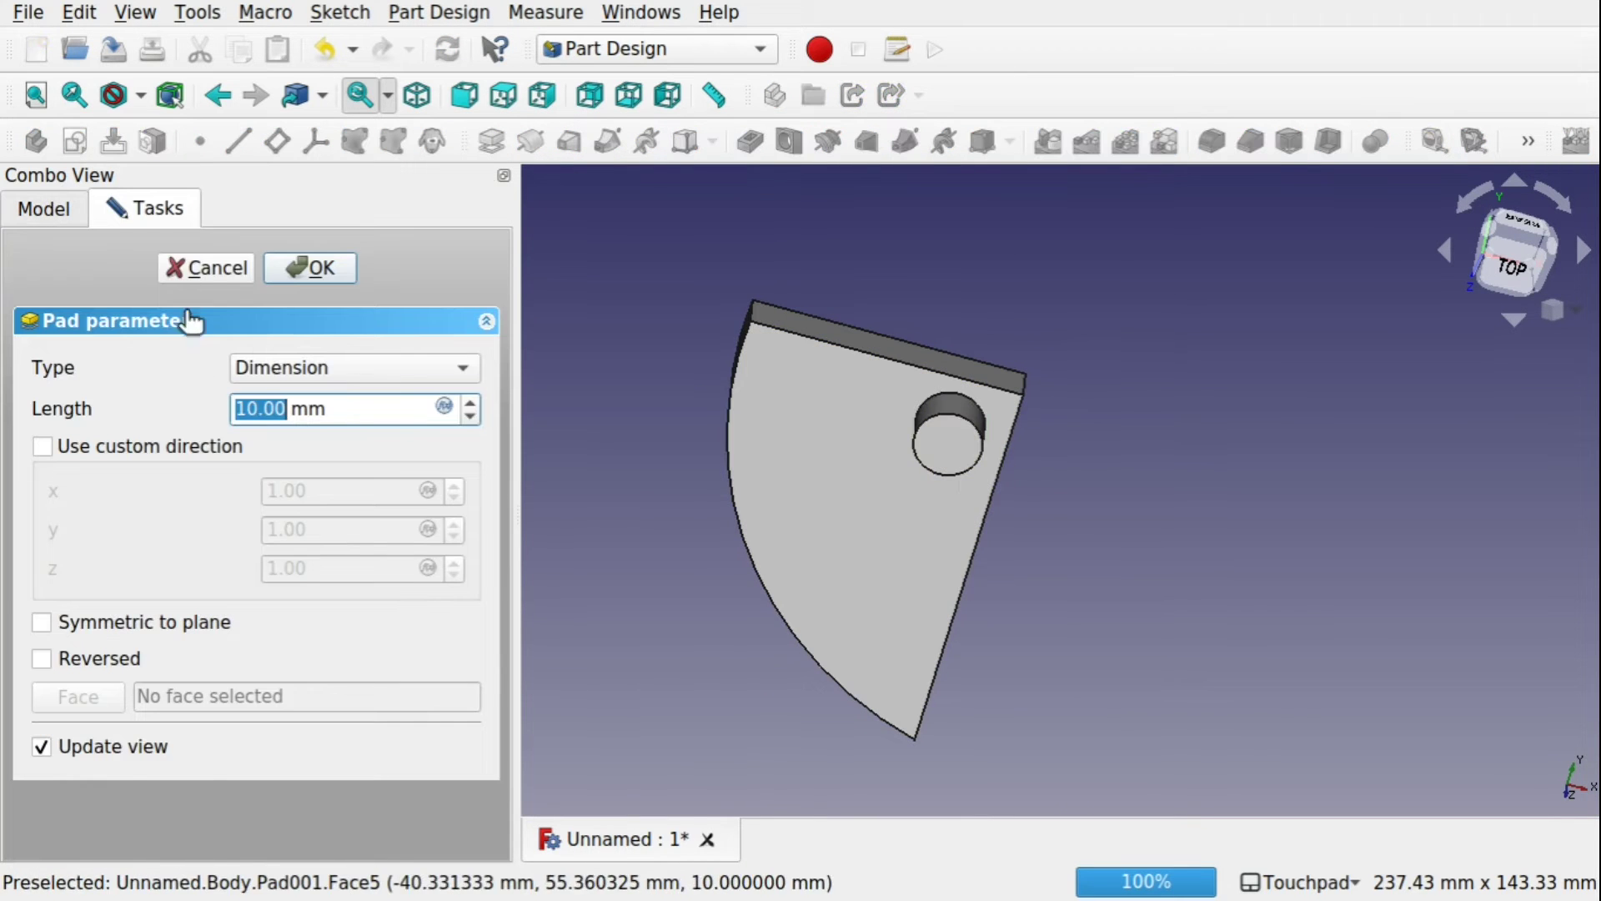
click(296, 266)
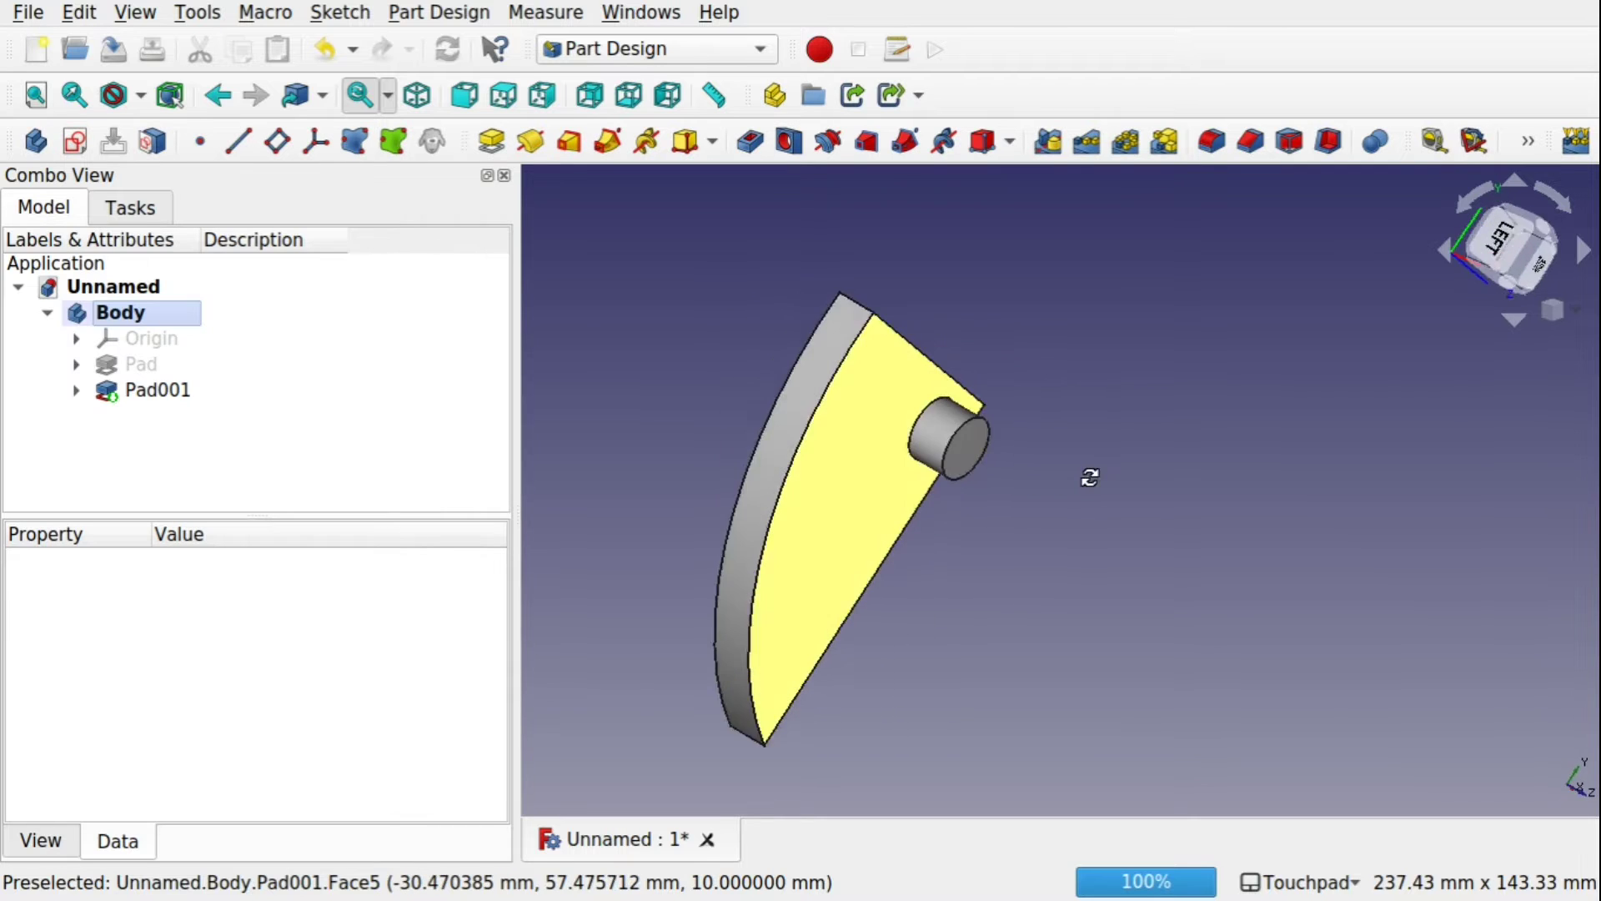
middle_drag(805, 450, 859, 453)
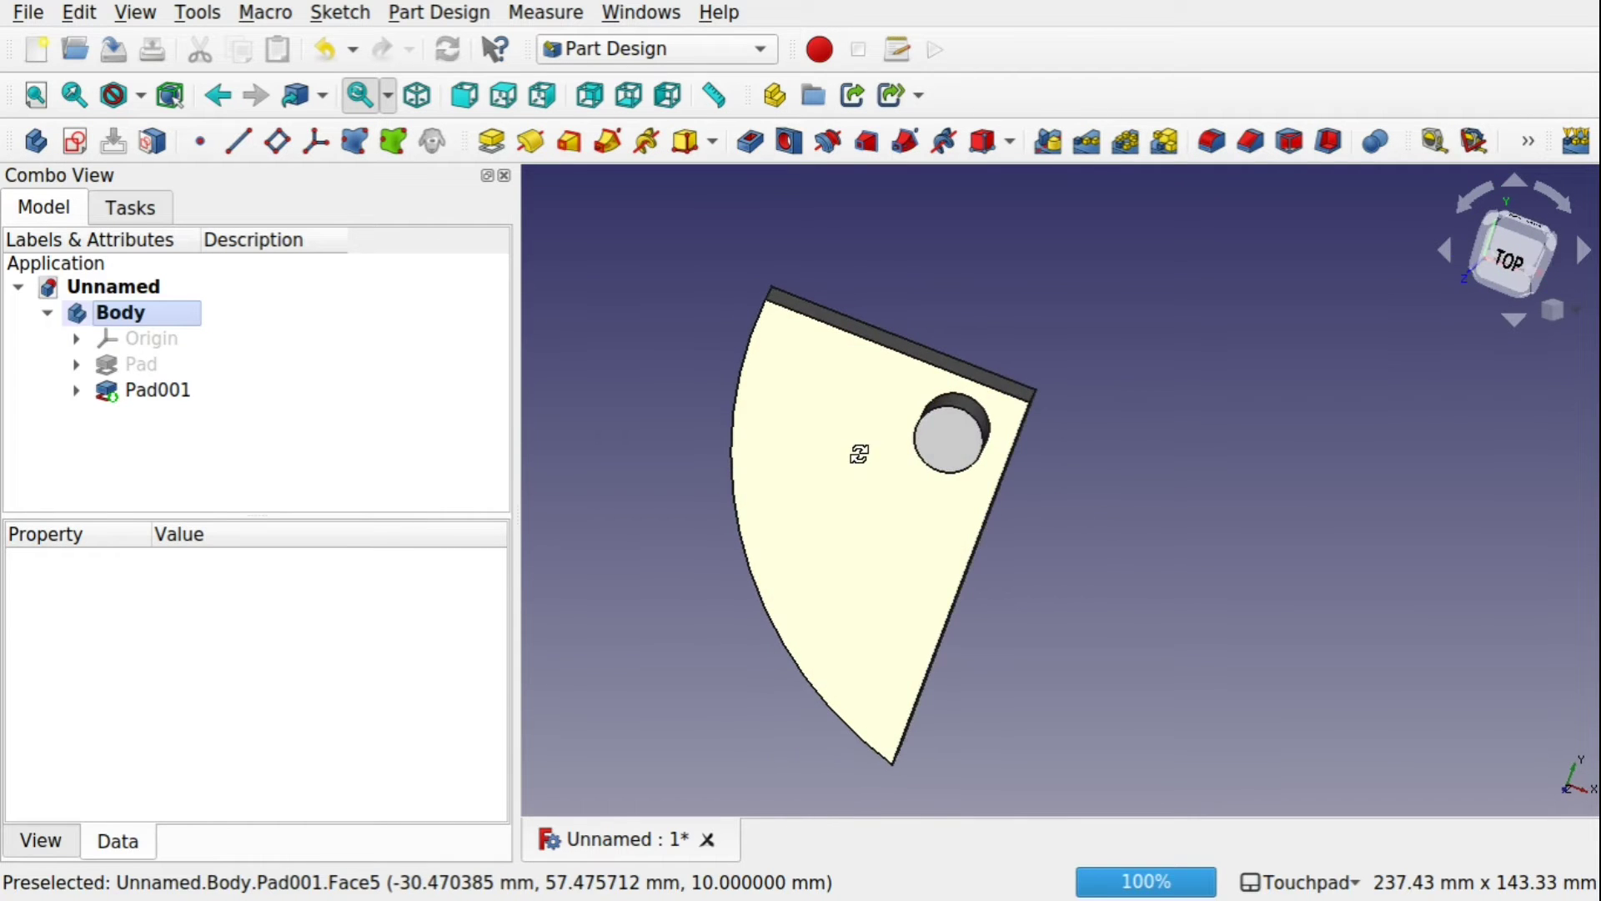
Create a Part Design clone of the body with the boss, and select the cloned body in the model tree.
click(117, 312)
click(433, 141)
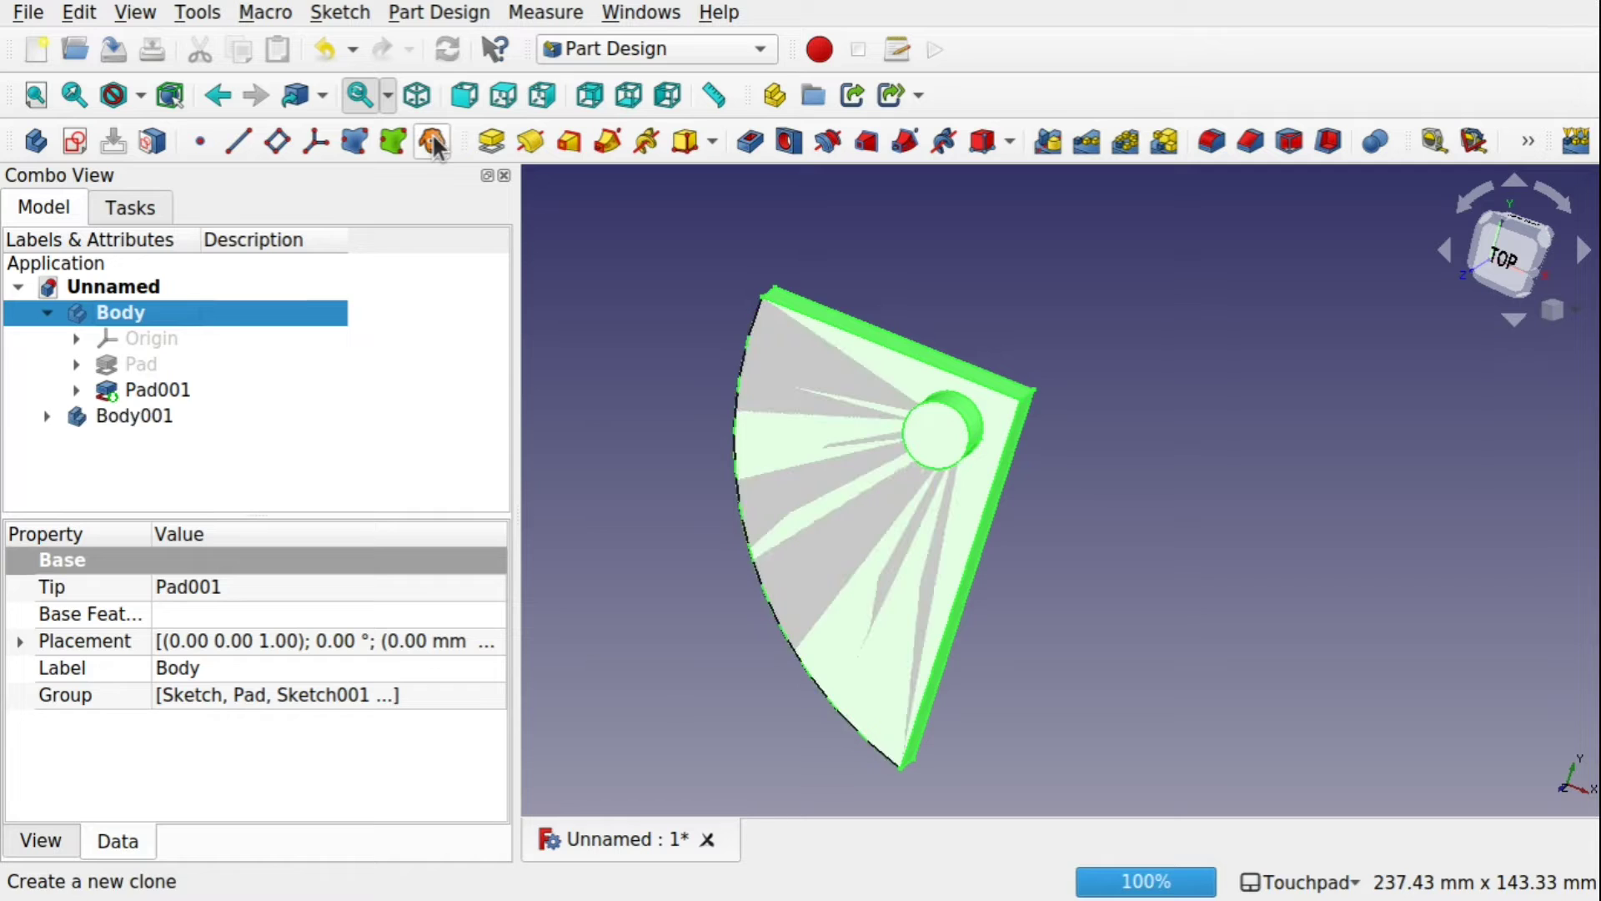
click(143, 416)
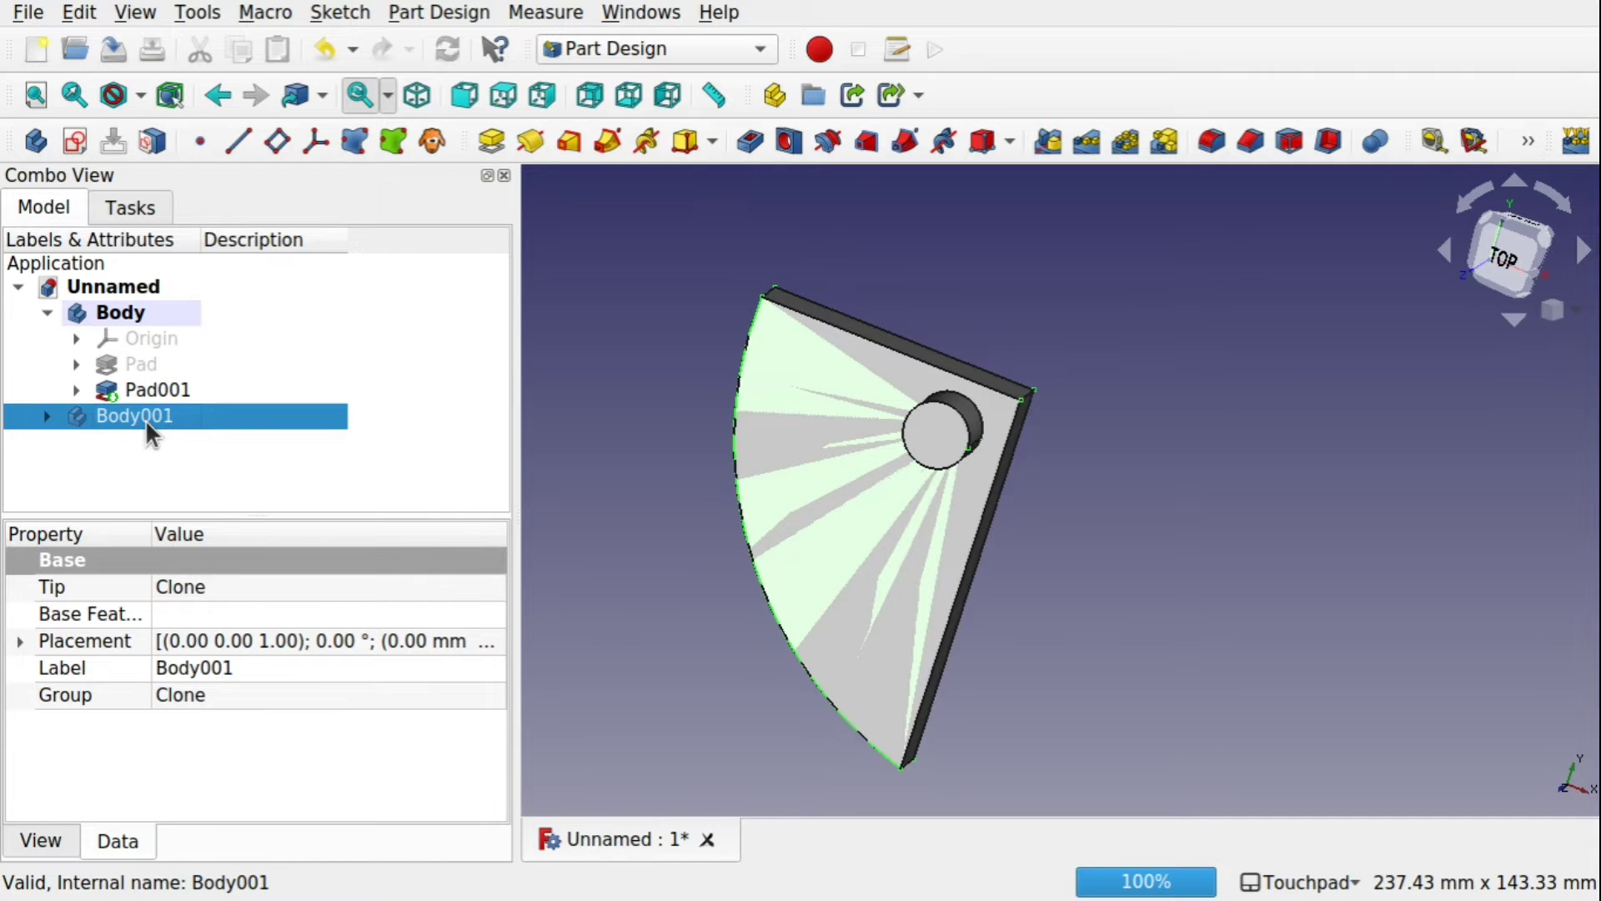
Try to form the opposite half by moving the cloned body 72 mm along its X axis and rotating it 180° about its Y axis.
right_click(145, 418)
click(237, 464)
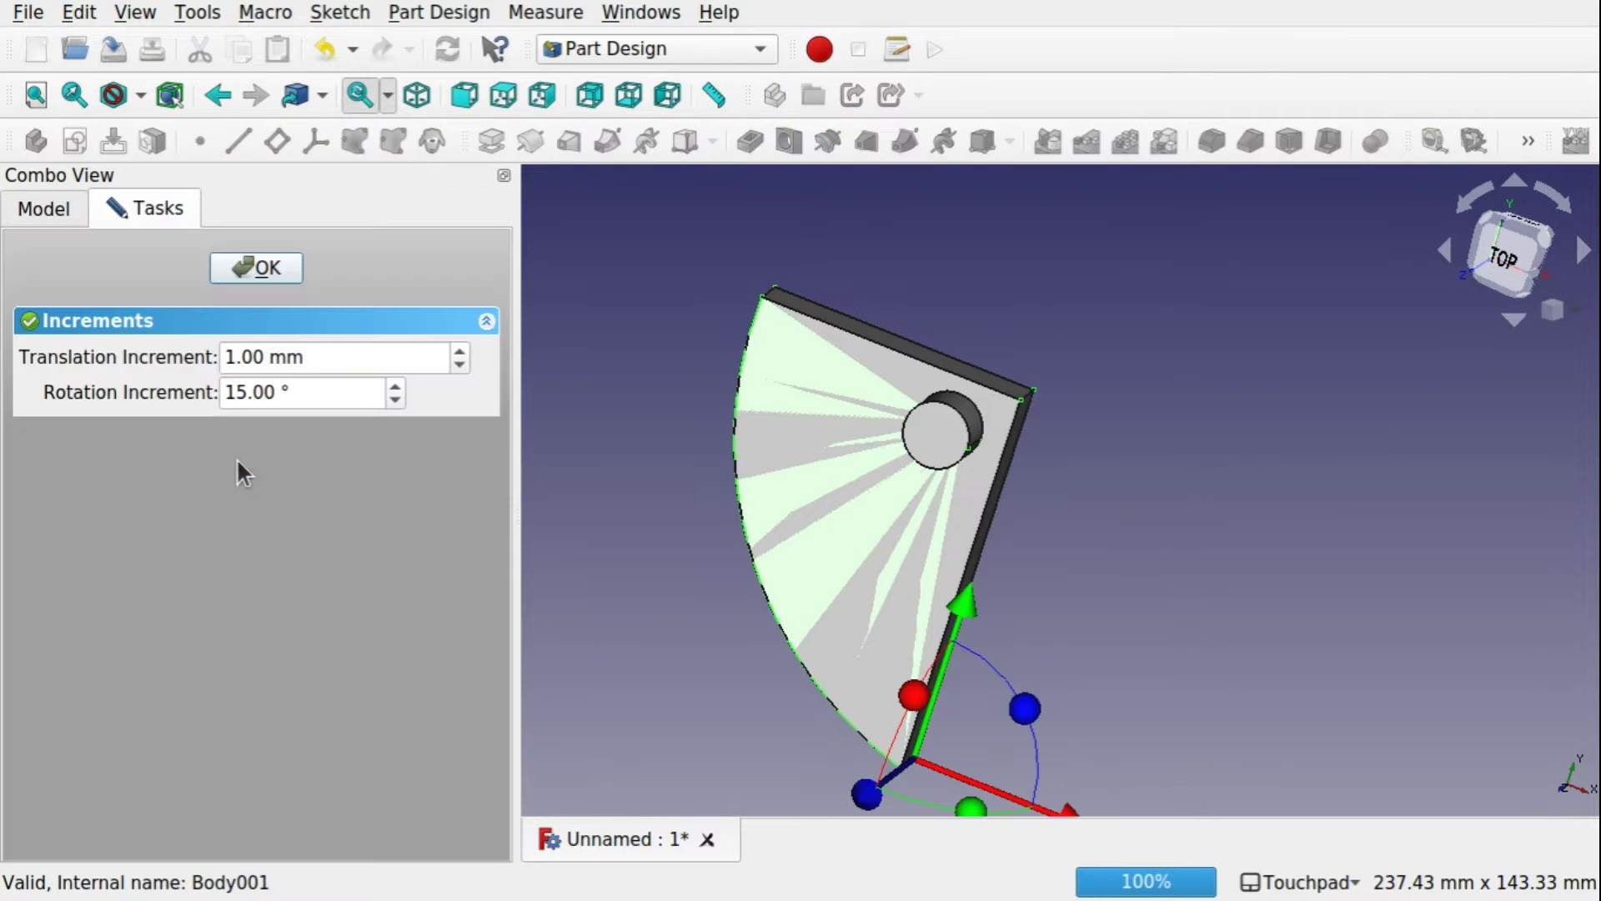
mouse_move(1072, 812)
middle_down()
mouse_move(1169, 544)
mouse_move(1156, 547)
middle_up()
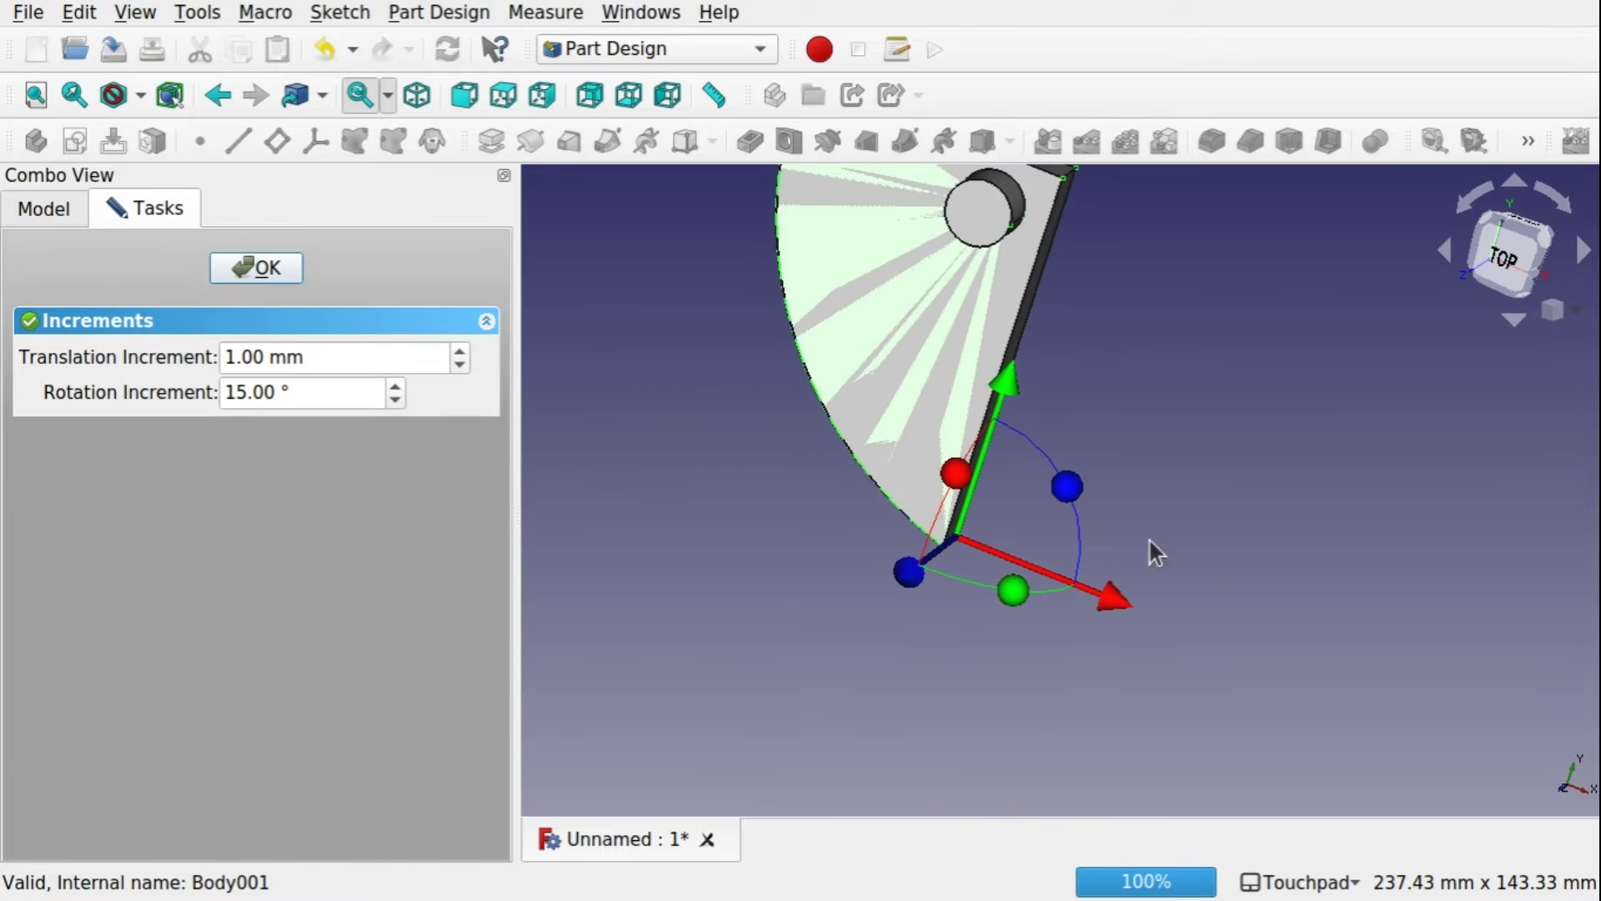
drag(1120, 608, 1429, 678)
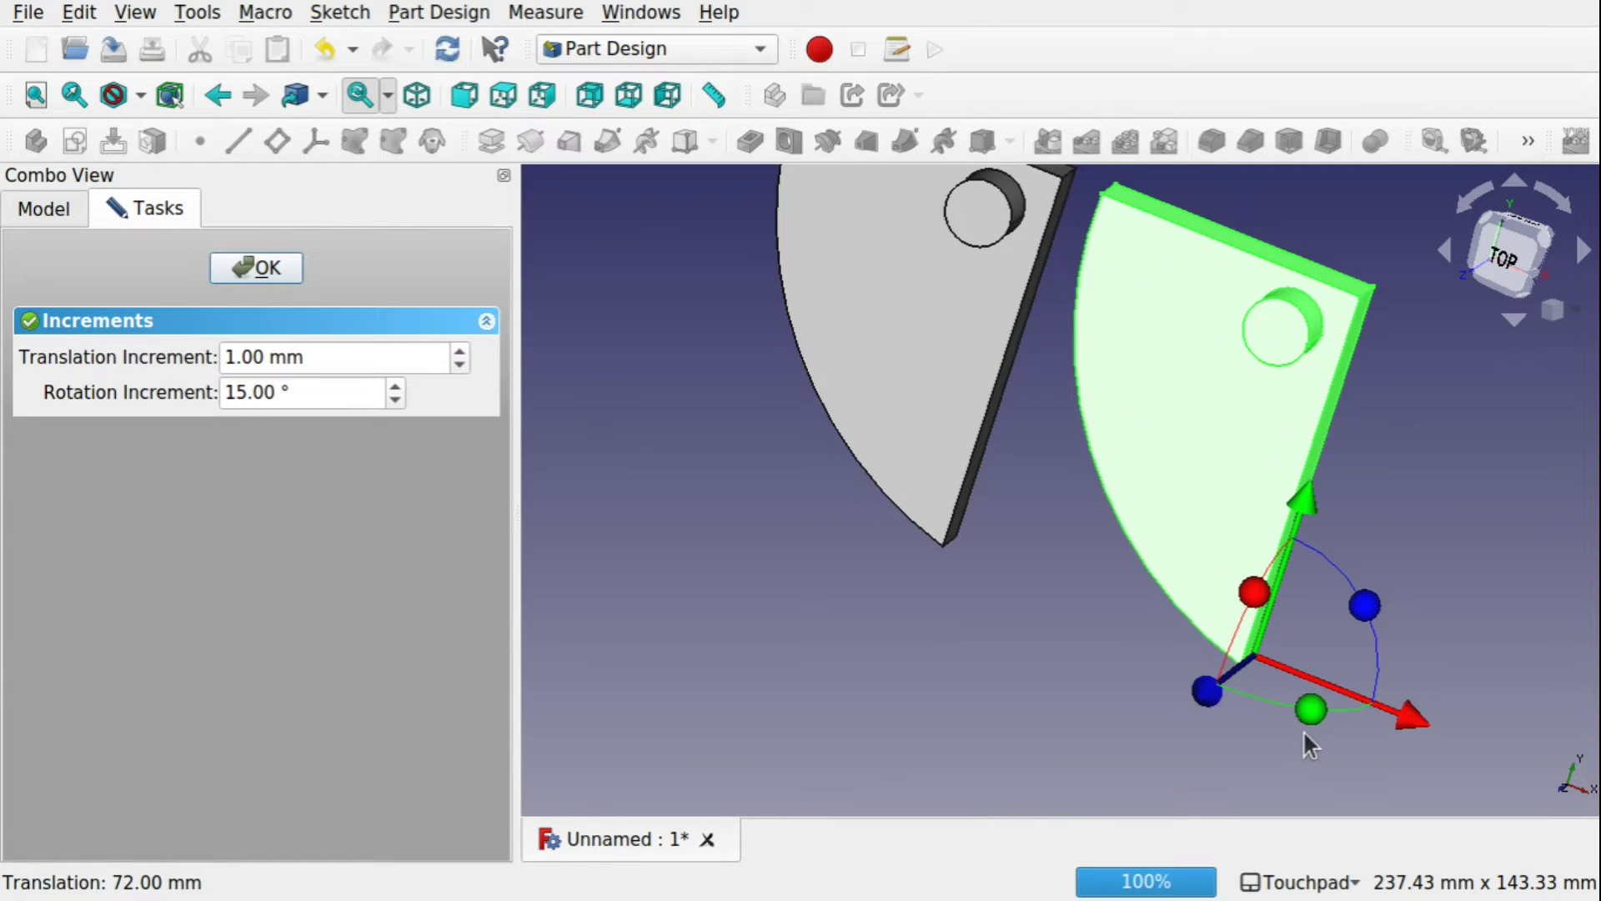
mouse_move(1310, 708)
mouse_down()
mouse_move(1061, 611)
mouse_move(984, 427)
mouse_up()
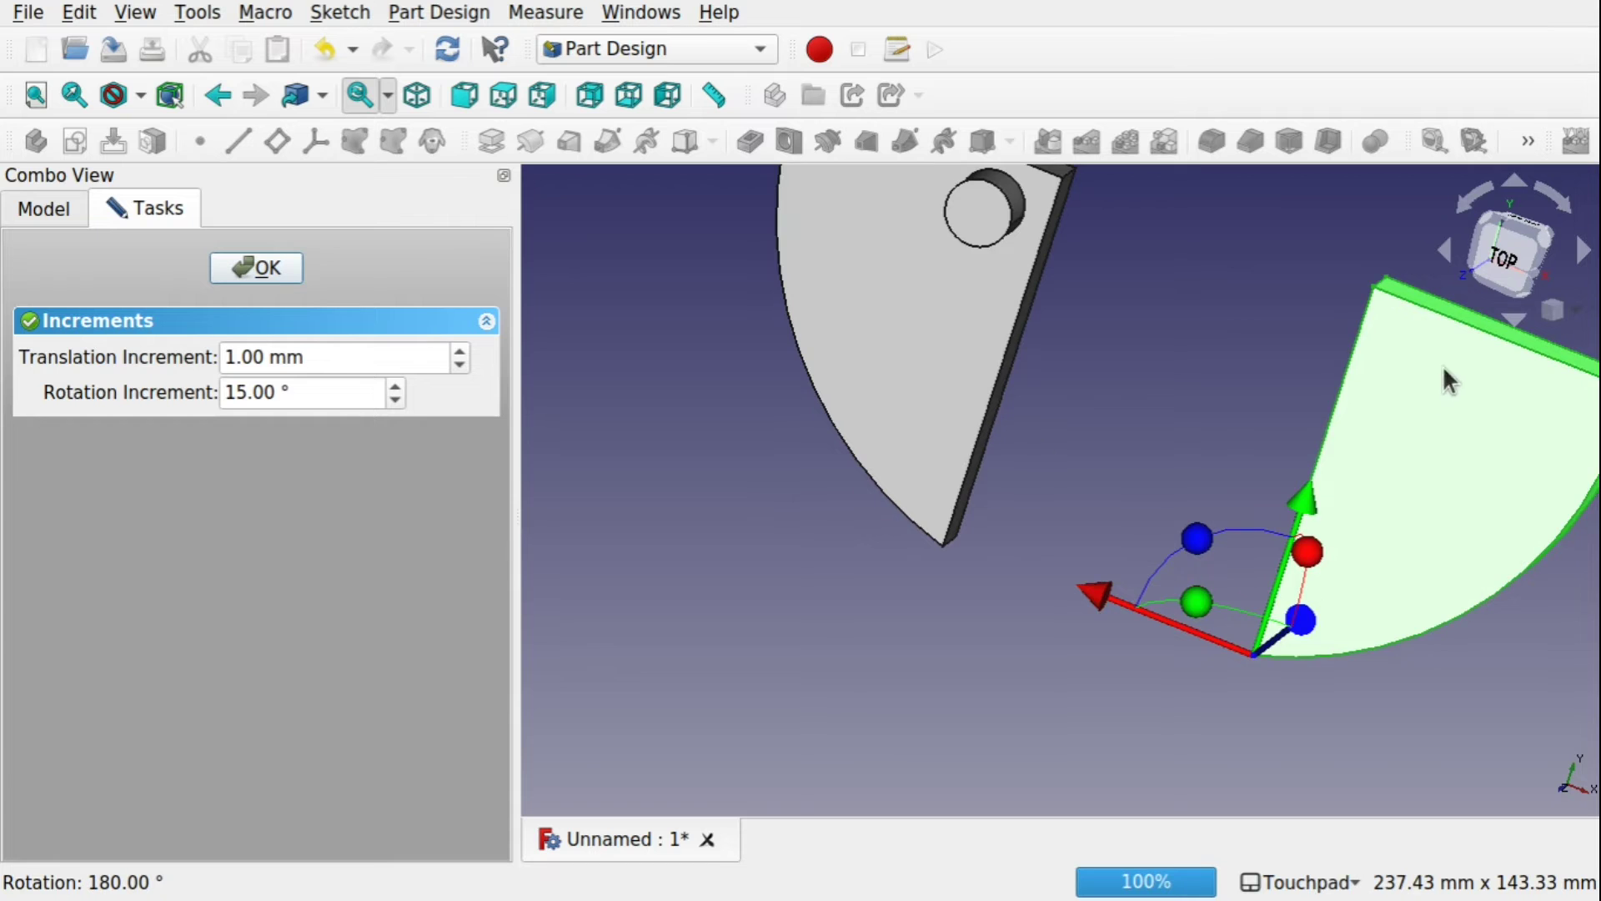
mouse_move(1443, 363)
middle_down()
mouse_move(1358, 608)
mouse_move(1097, 568)
mouse_move(1454, 389)
middle_up()
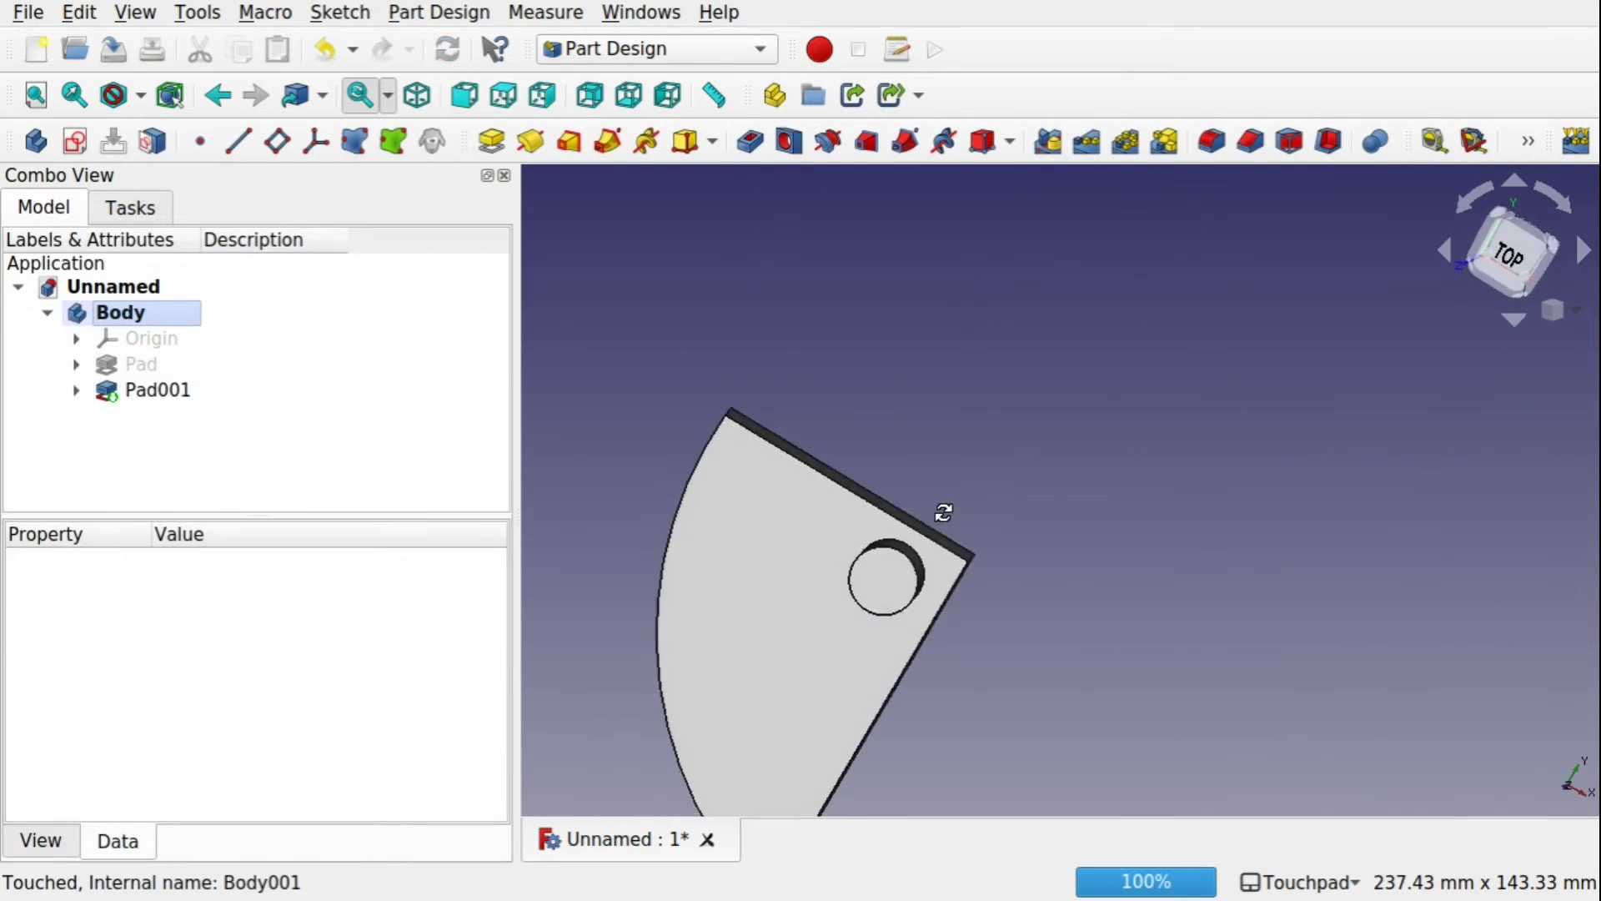
middle_drag(940, 511, 1011, 380)
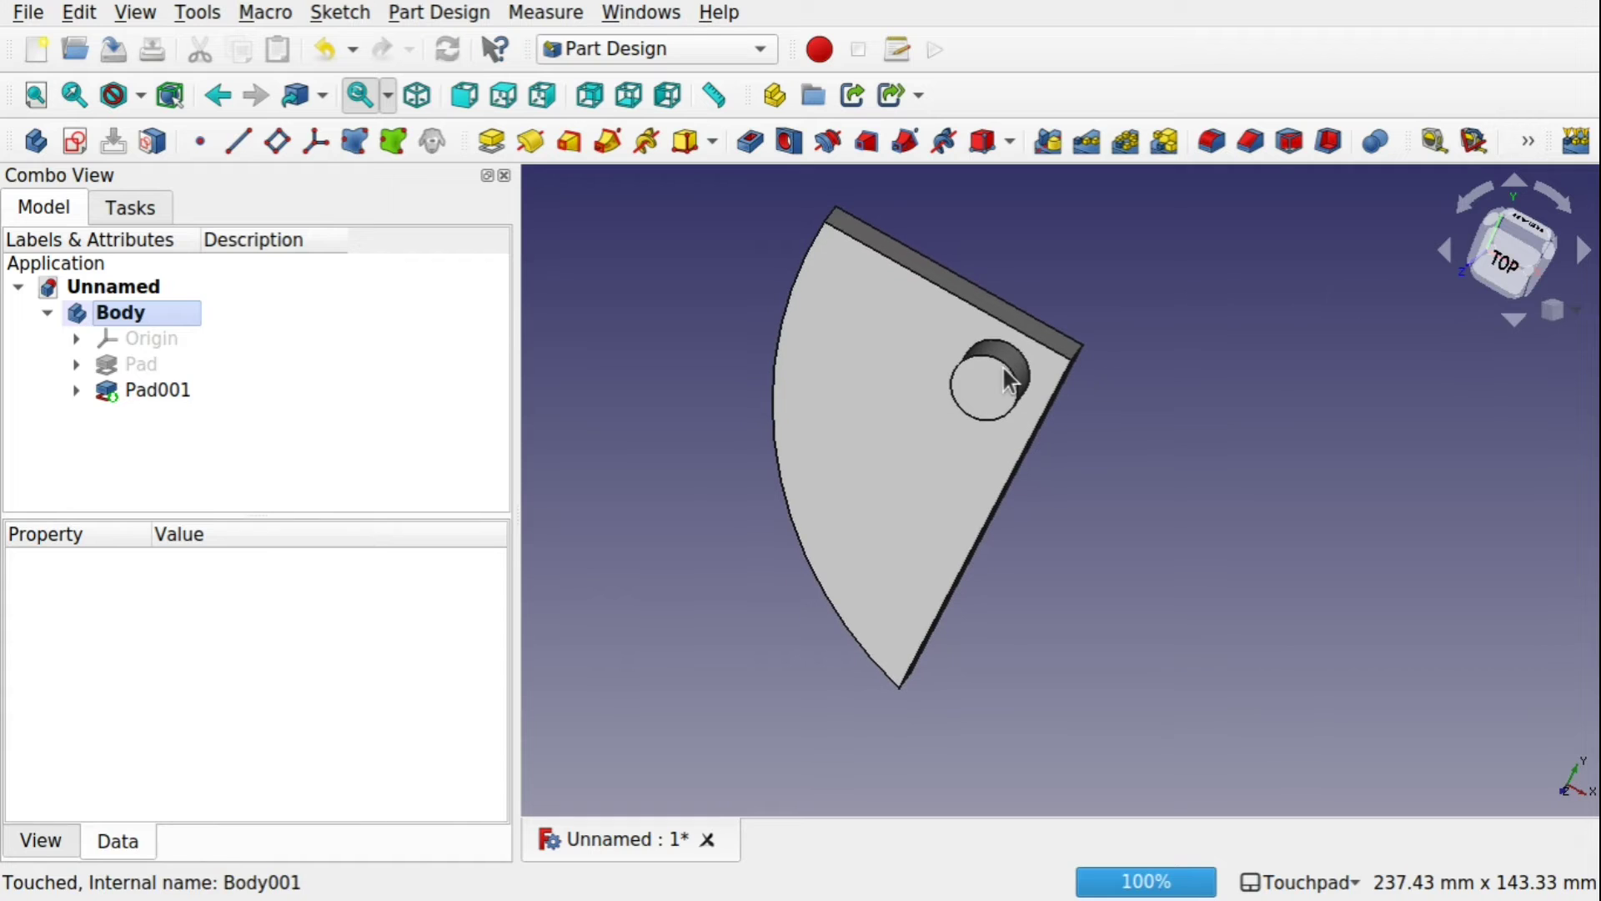
Switch to the Draft workbench and create a Draft clone of the body with the boss.
click(126, 318)
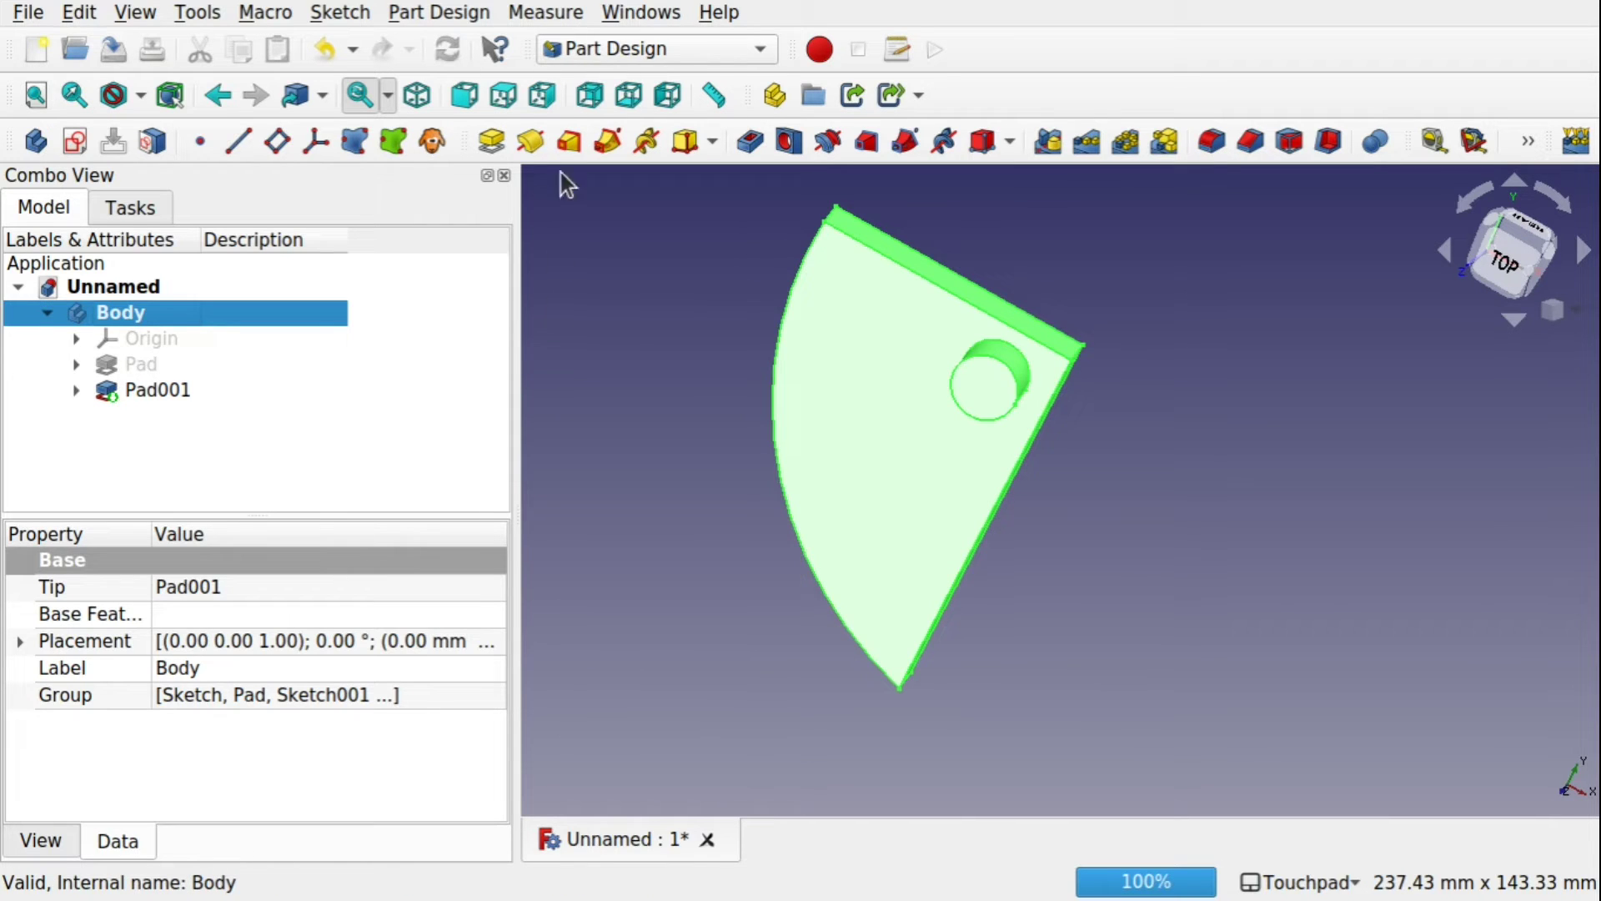
click(641, 48)
click(639, 210)
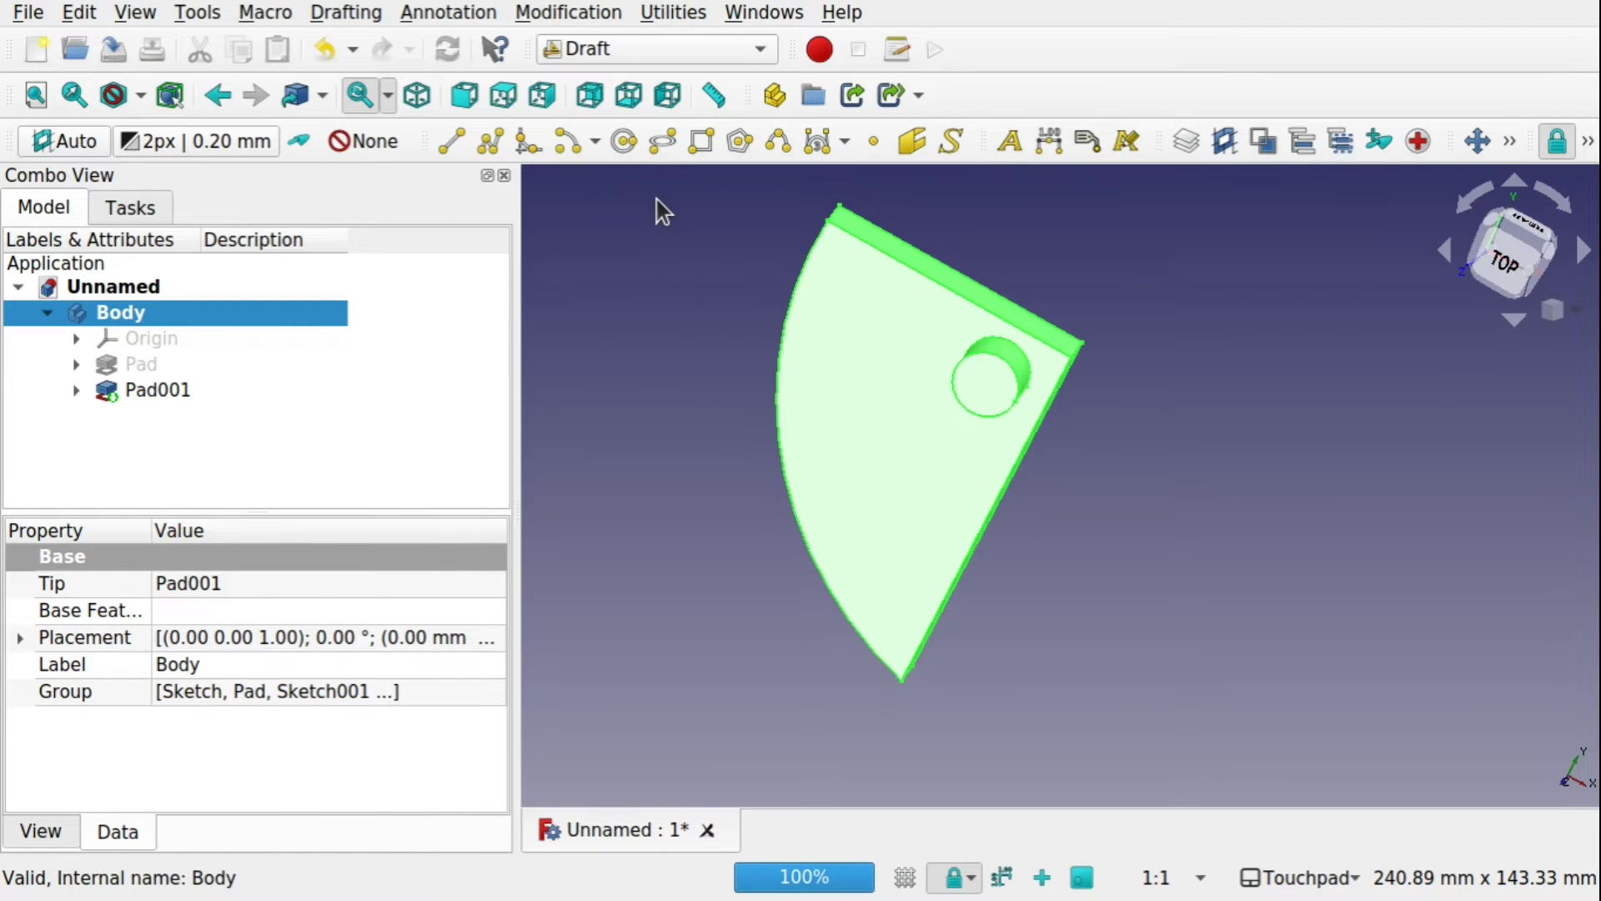
click(1505, 144)
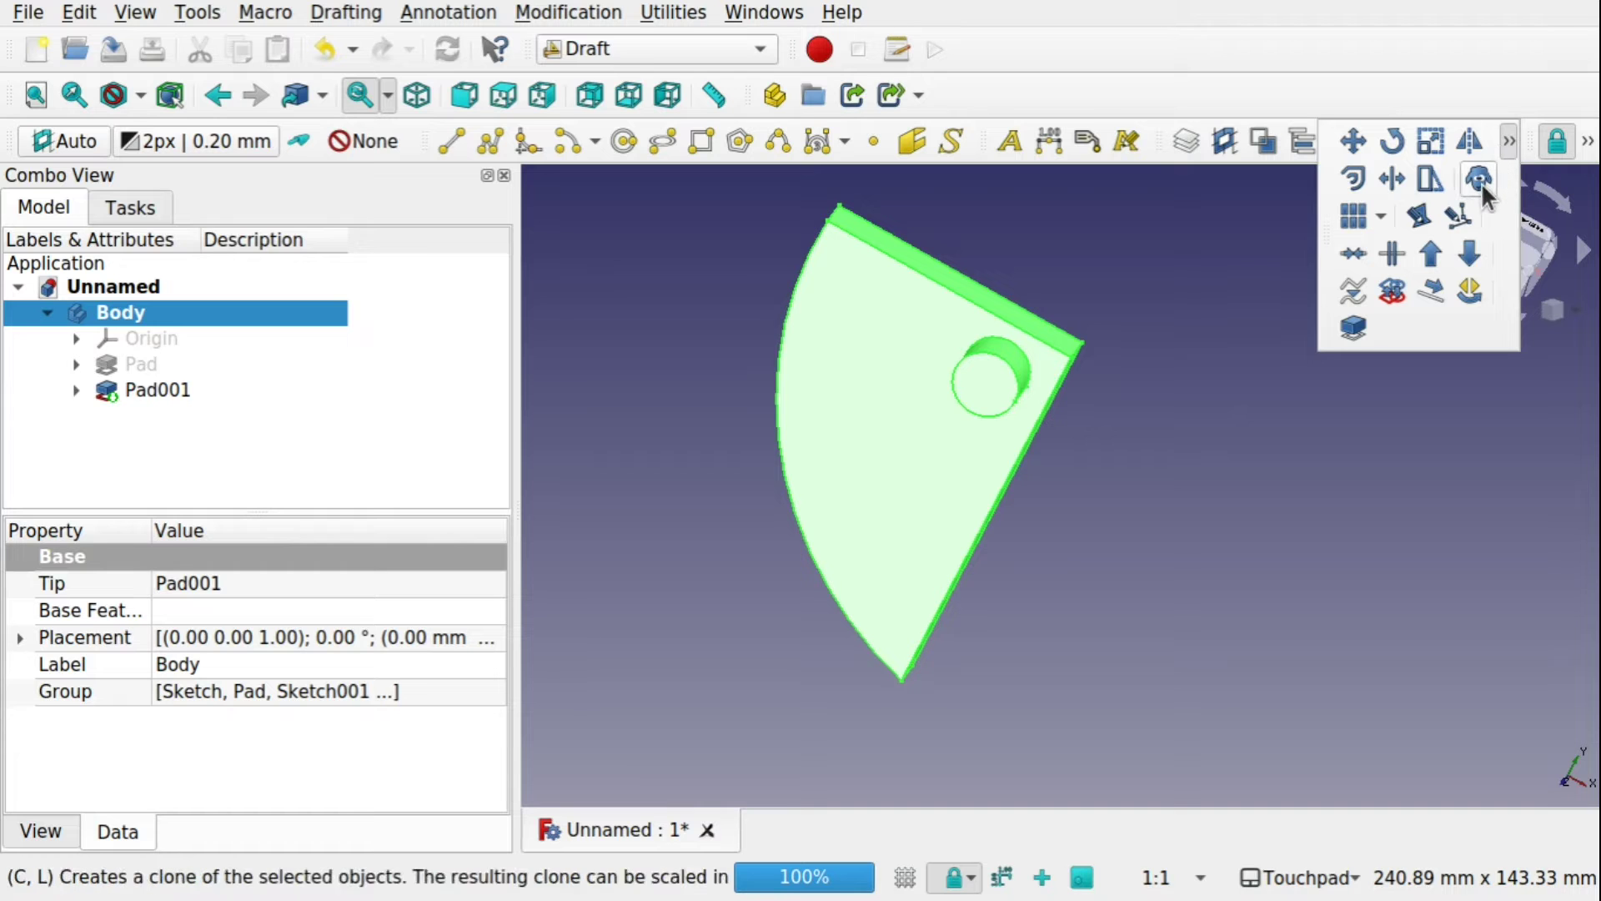
click(552, 13)
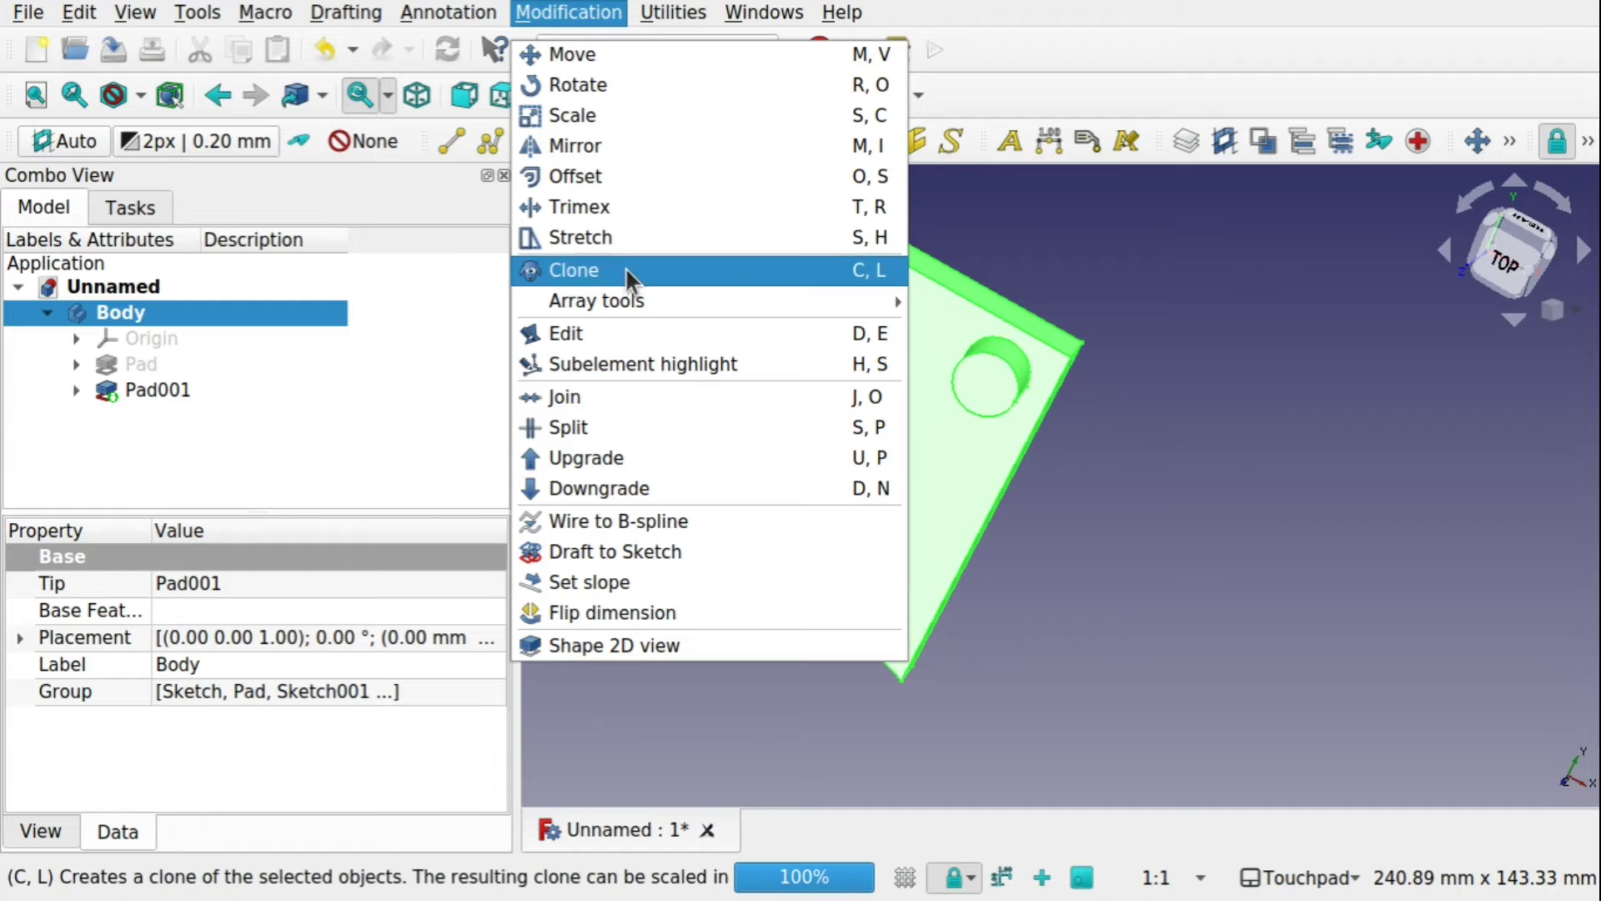
click(601, 269)
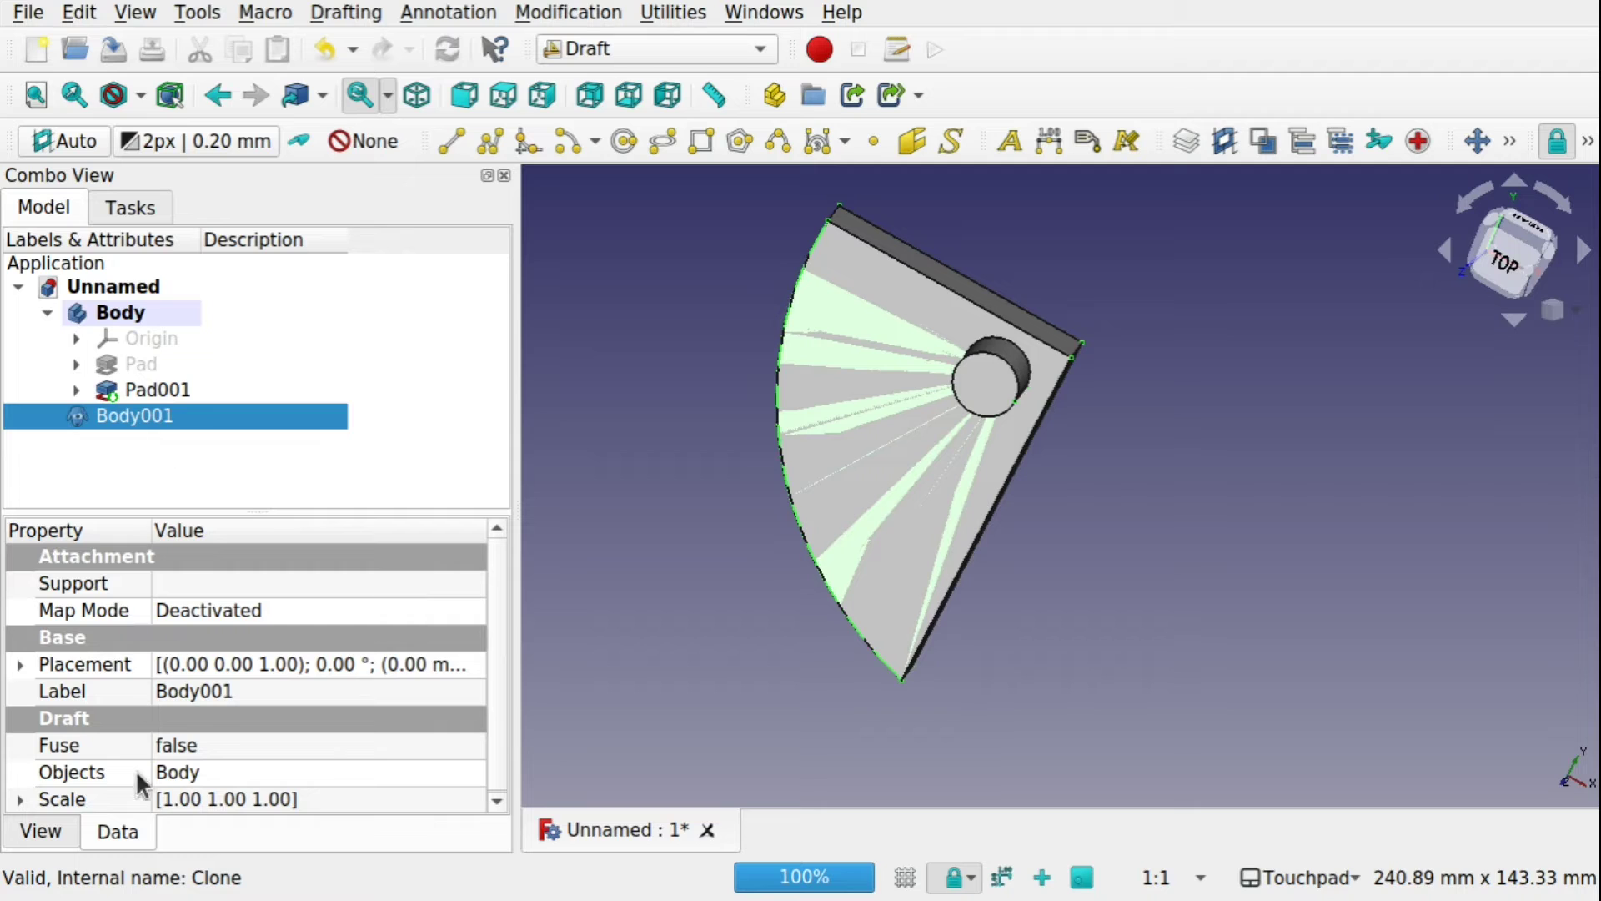
Set the Draft clone's X scale to -1.00 to mirror it against the original body.
scroll(497, 725, down, 1)
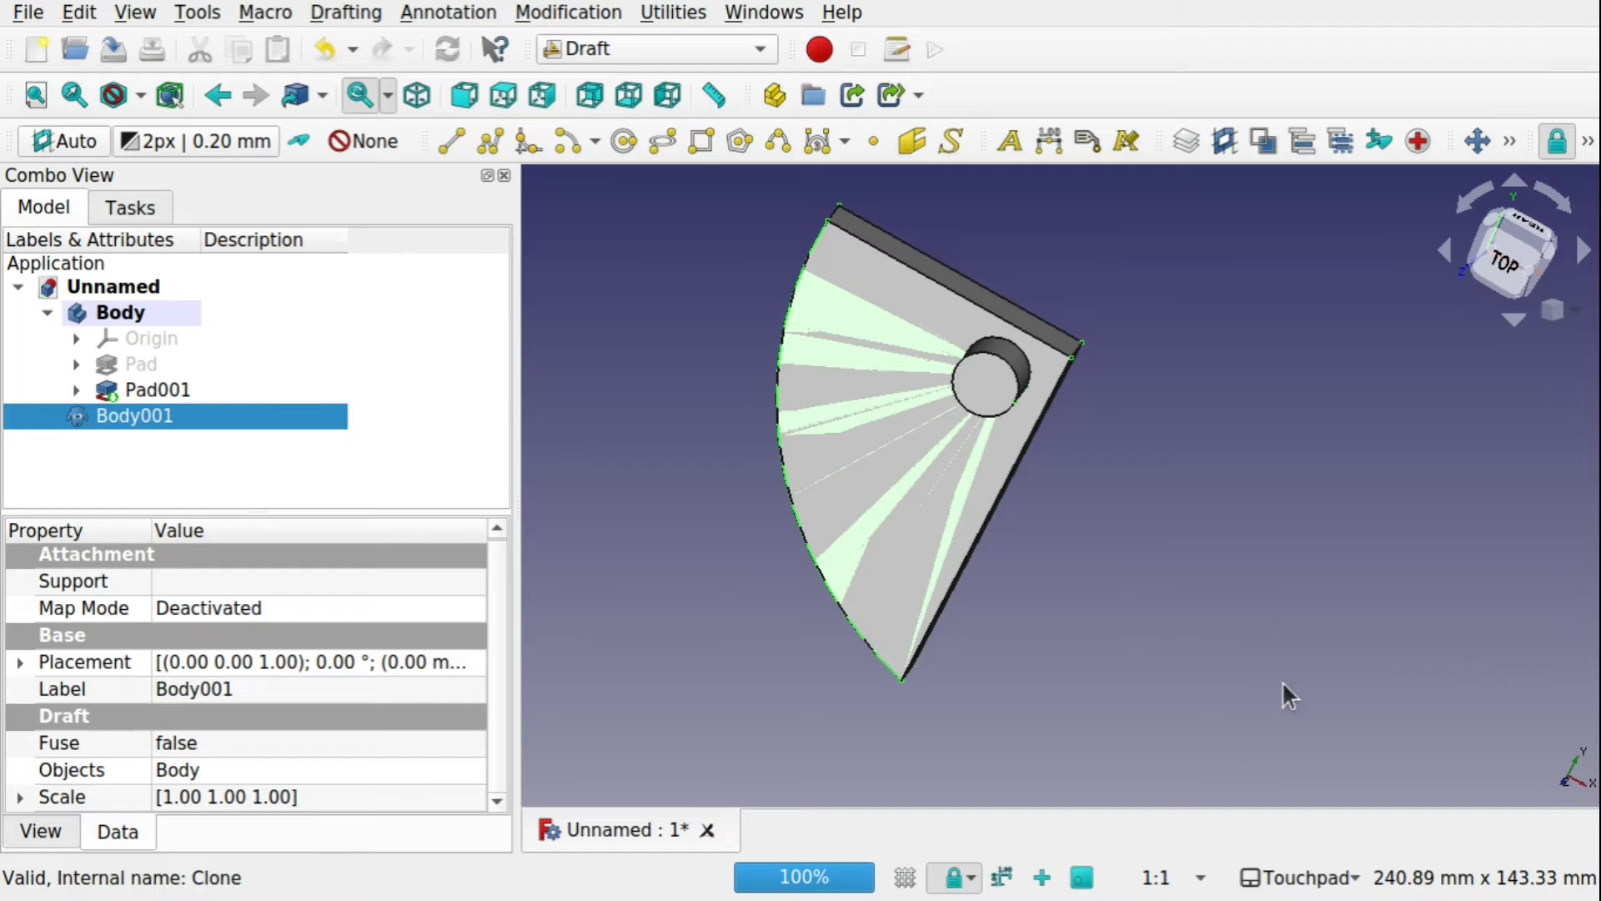
click(21, 799)
scroll(496, 717, down, 1)
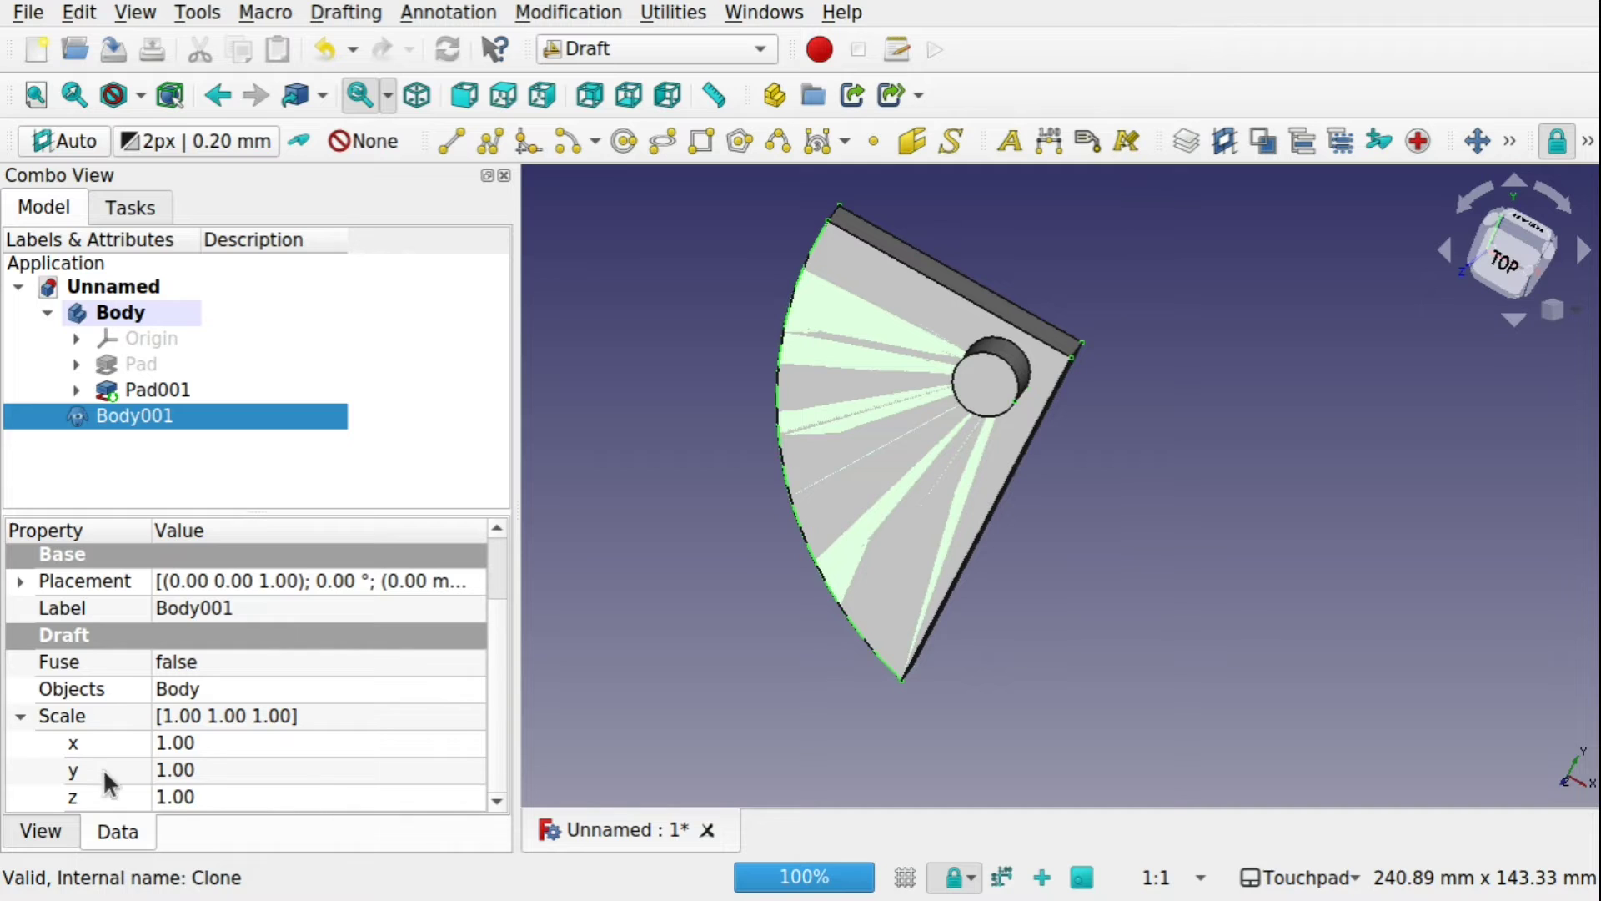
click(160, 744)
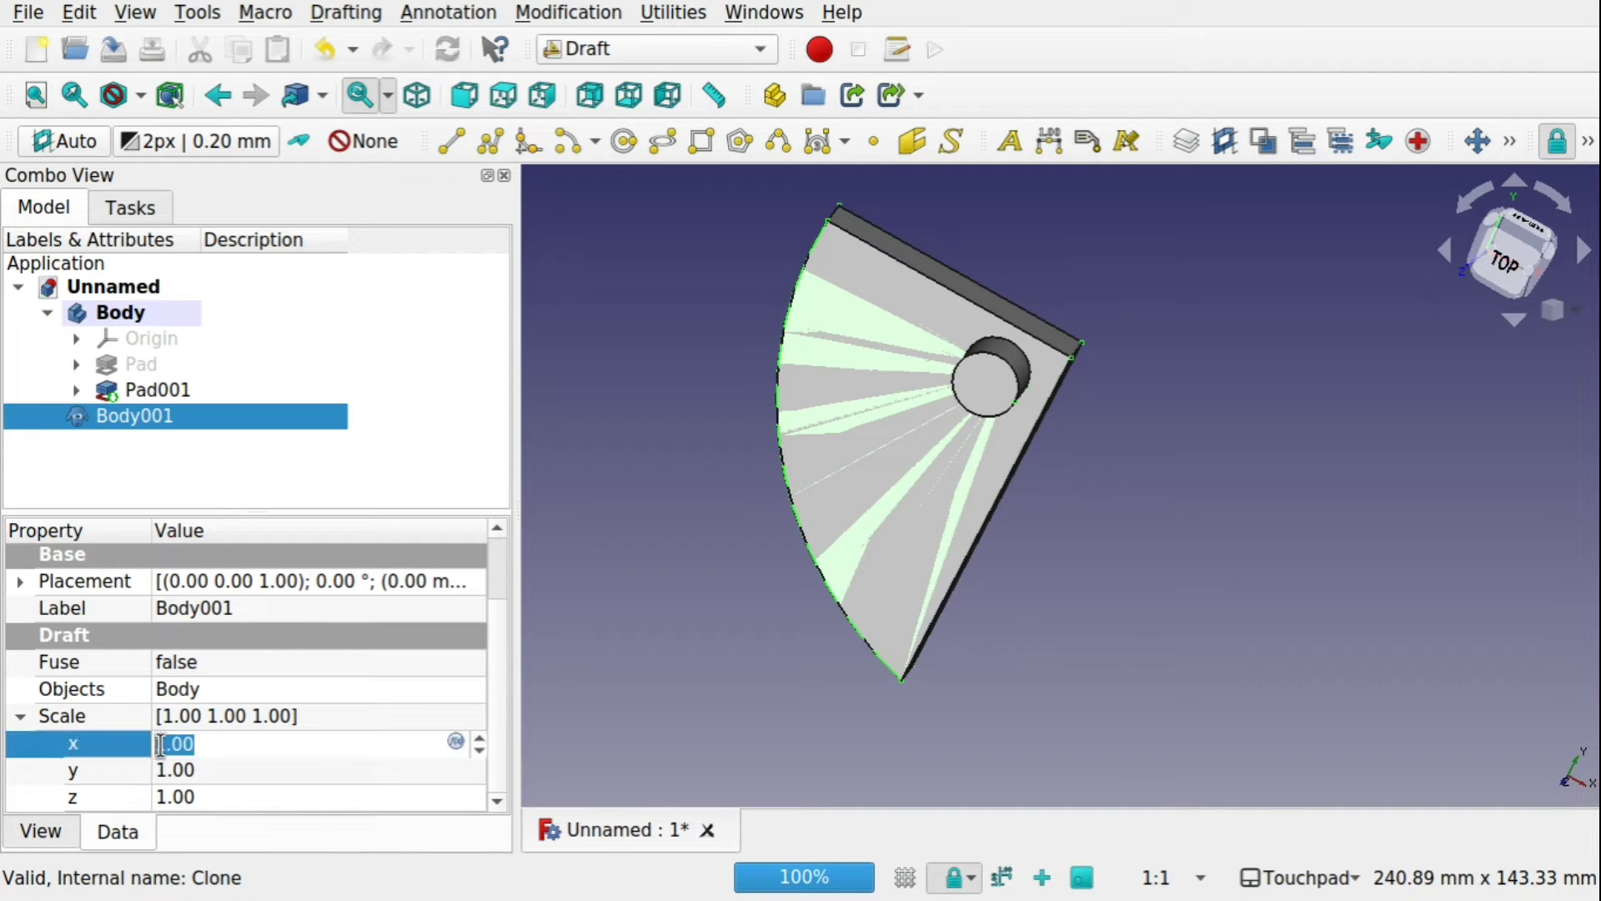
click(160, 744)
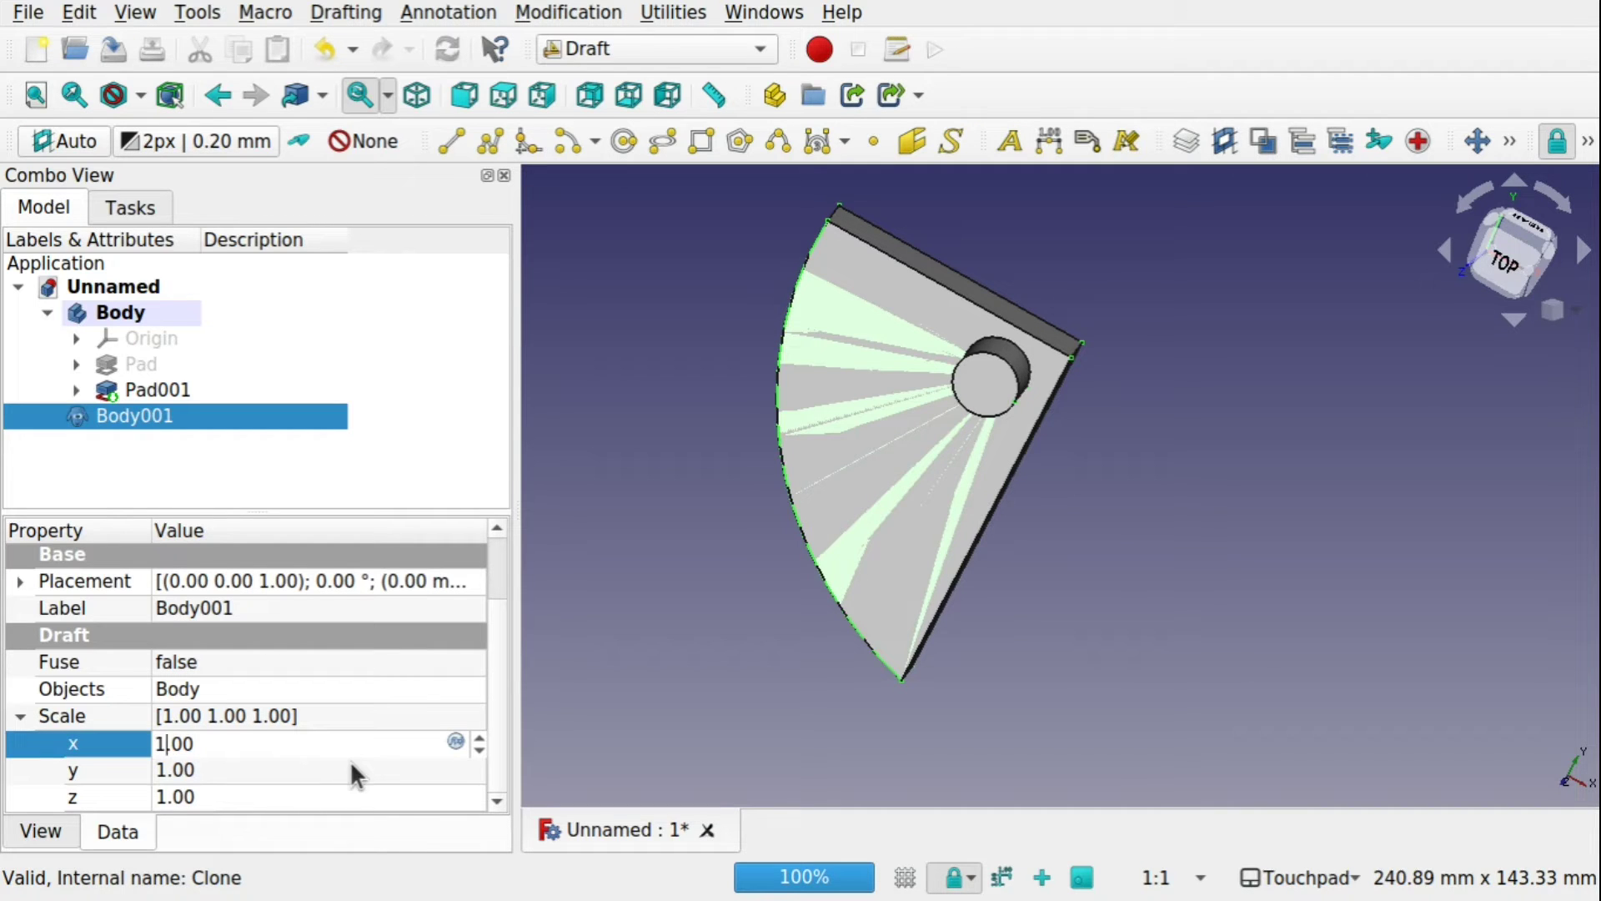
key(Left)
text(-)
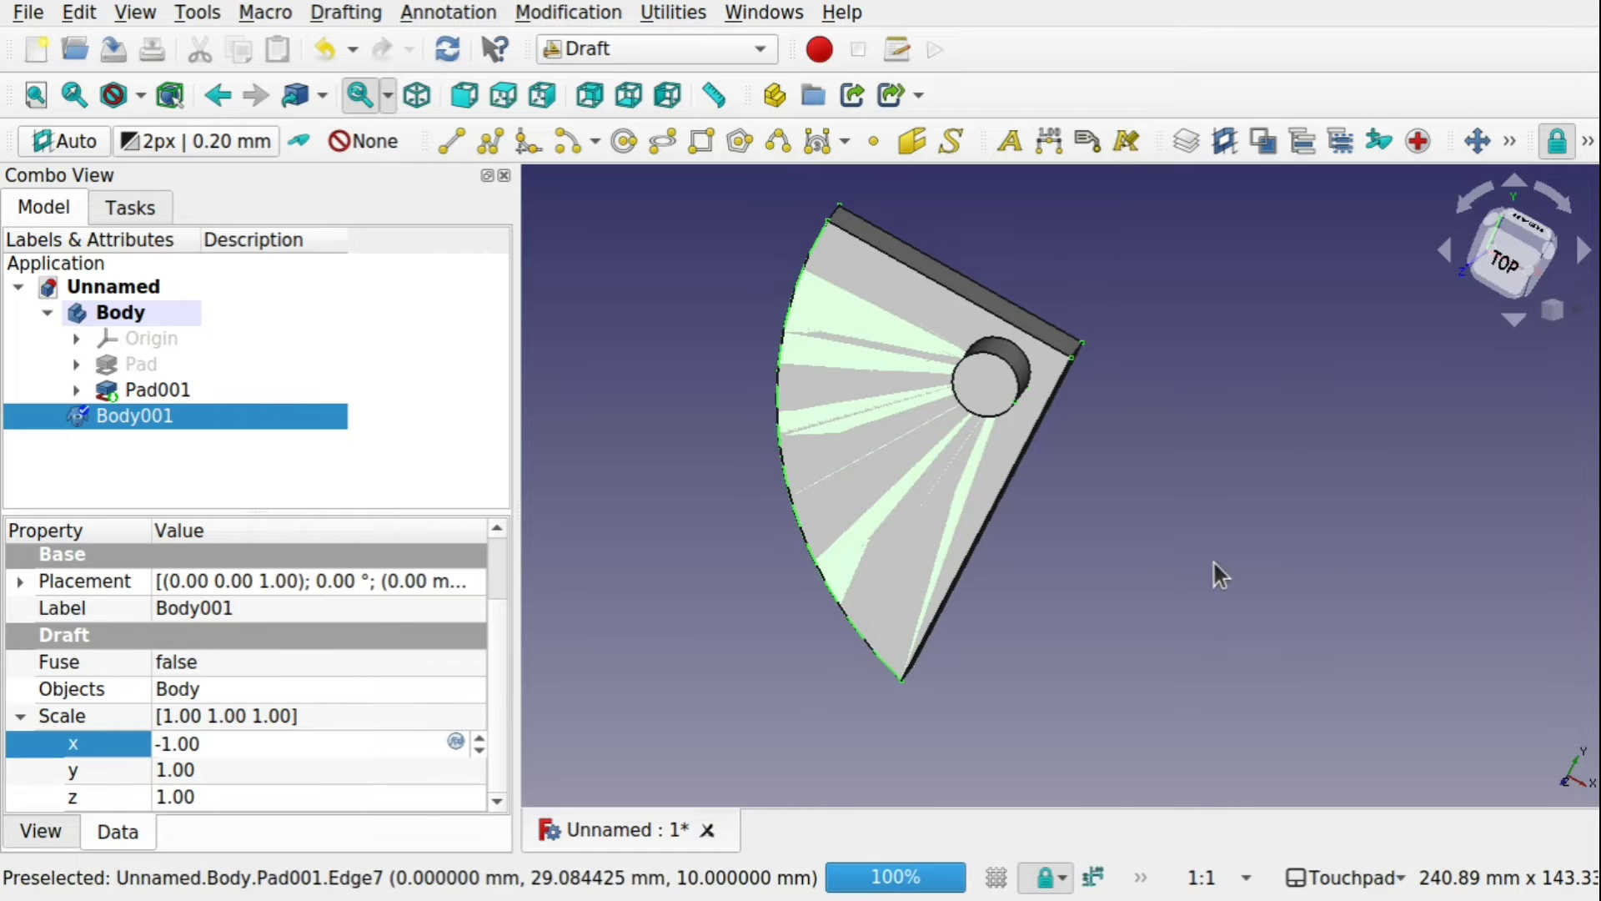
key(Return)
scroll(1289, 349, up, 3)
scroll(1292, 351, down, 3)
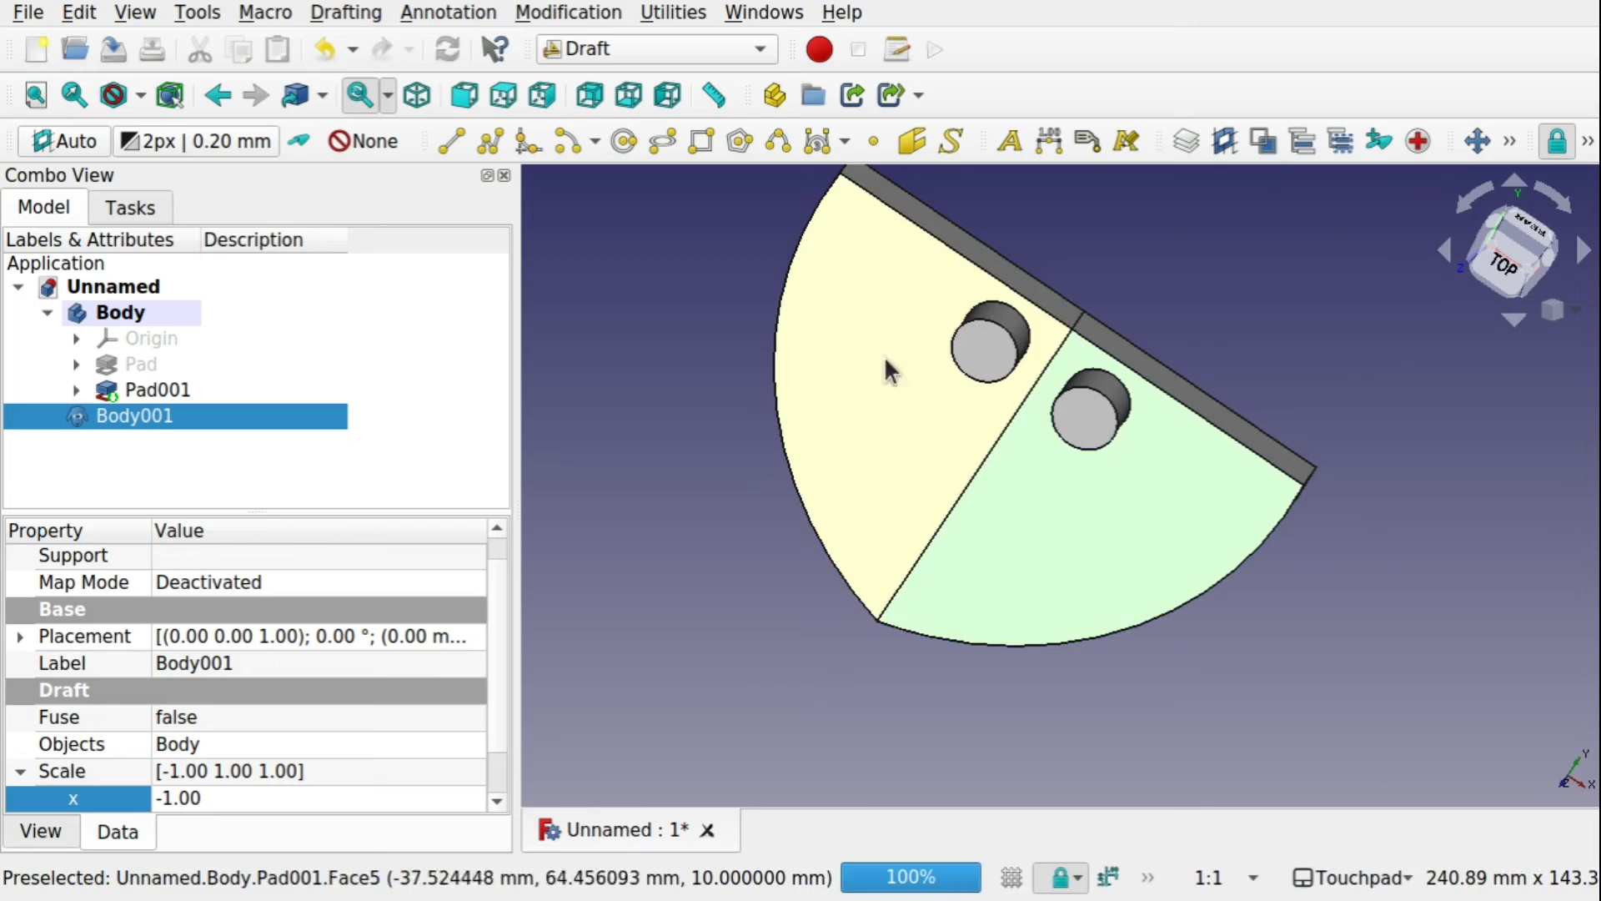
Select the original body's boss pad and switch to the Part Design workbench.
click(1068, 531)
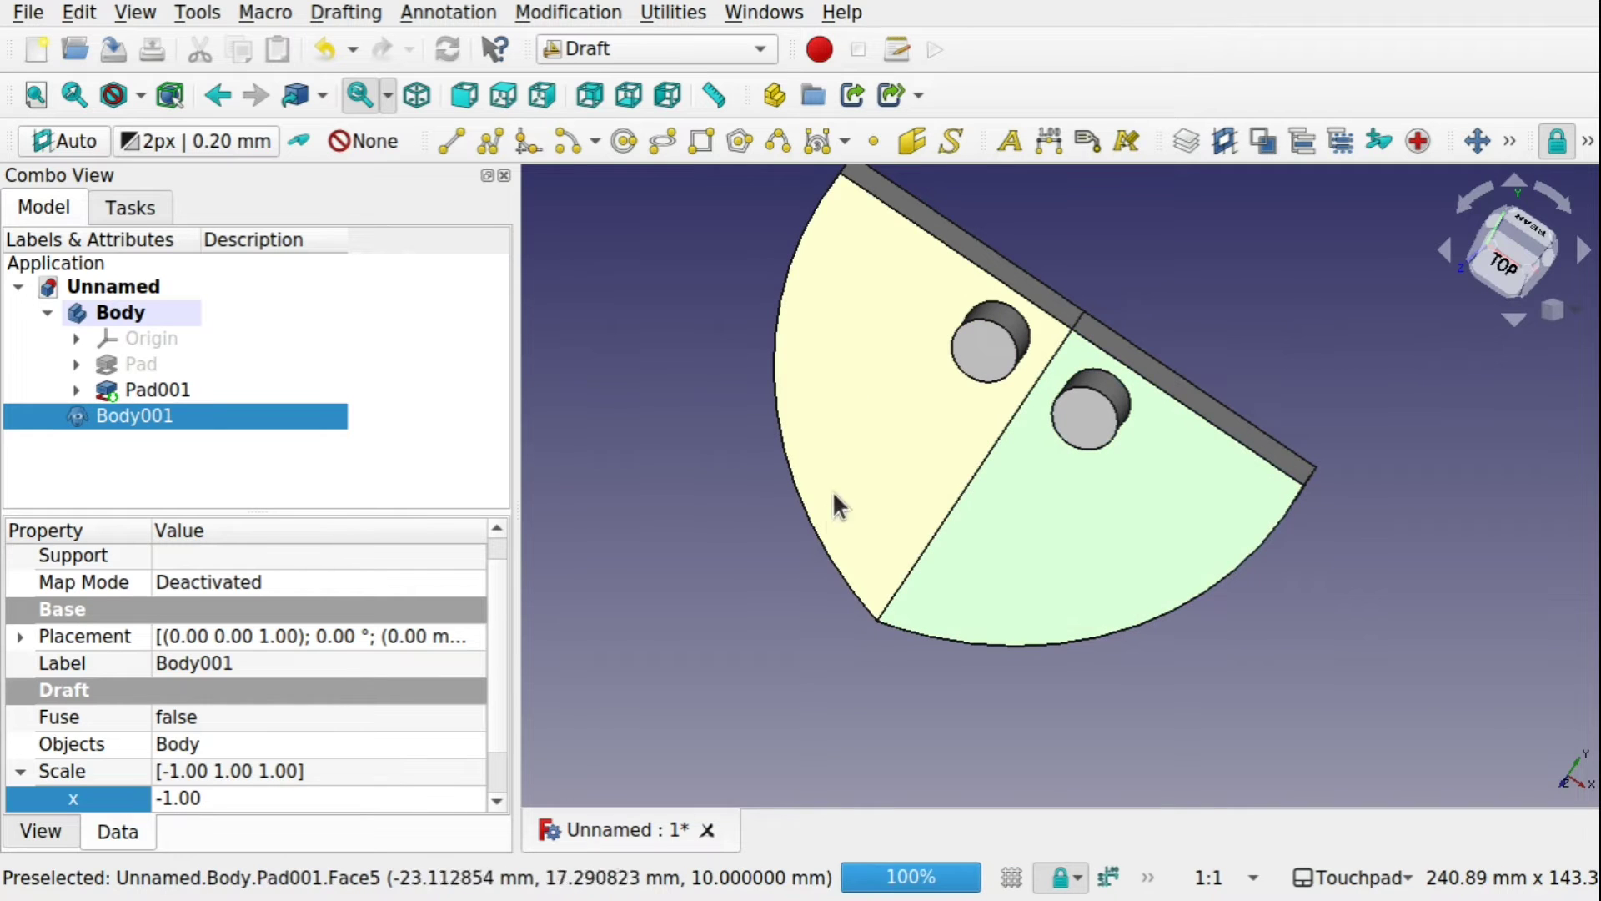
click(152, 389)
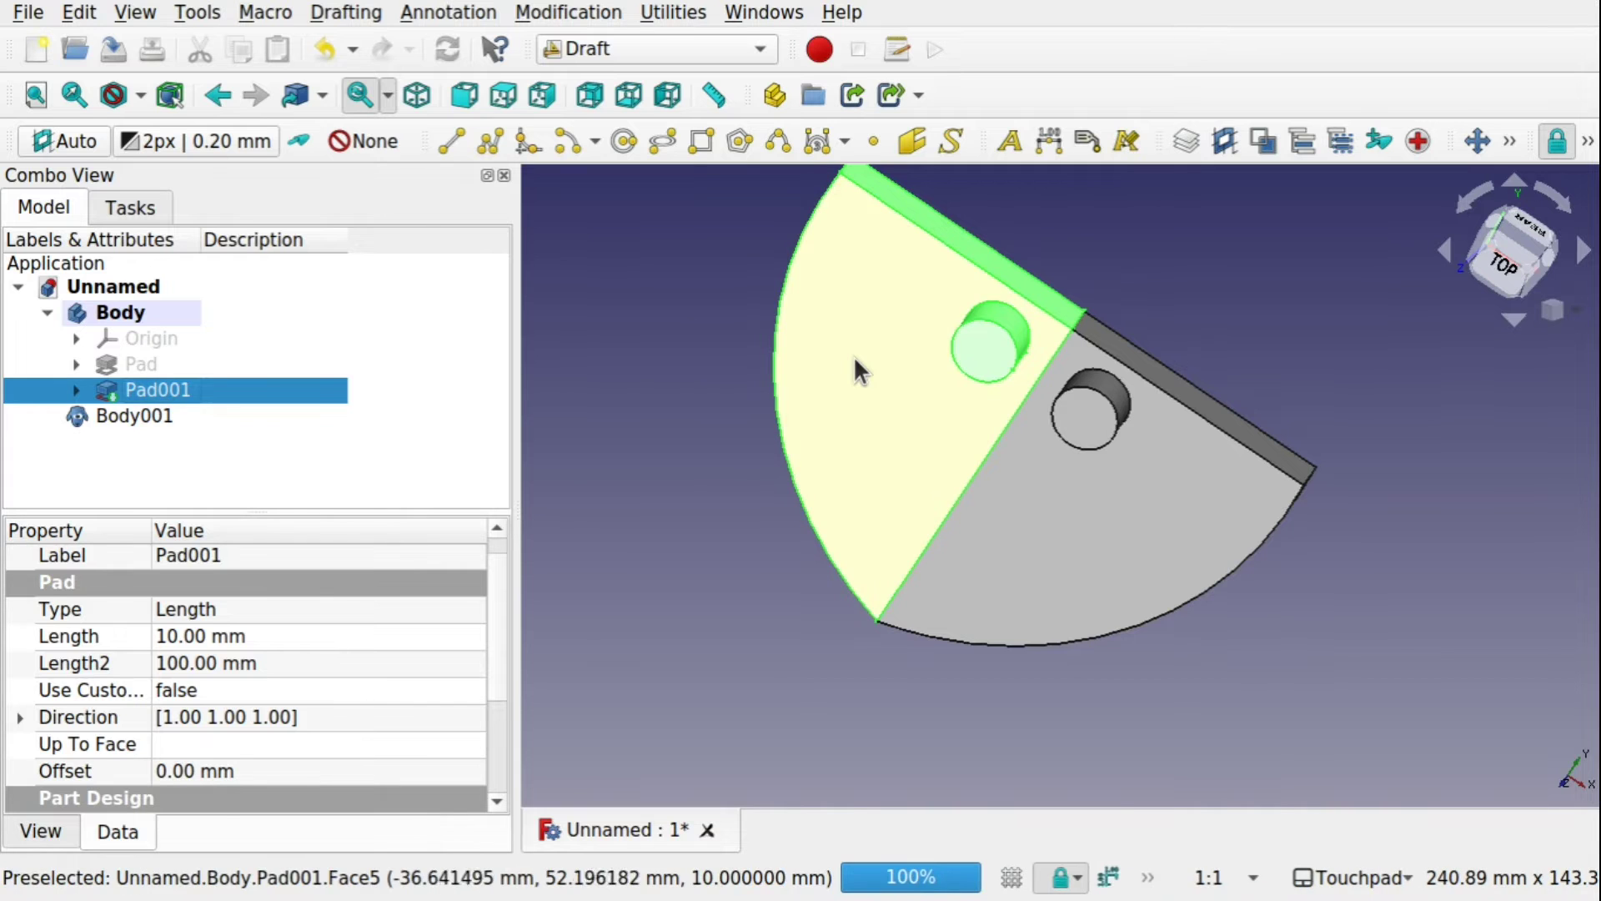
click(616, 48)
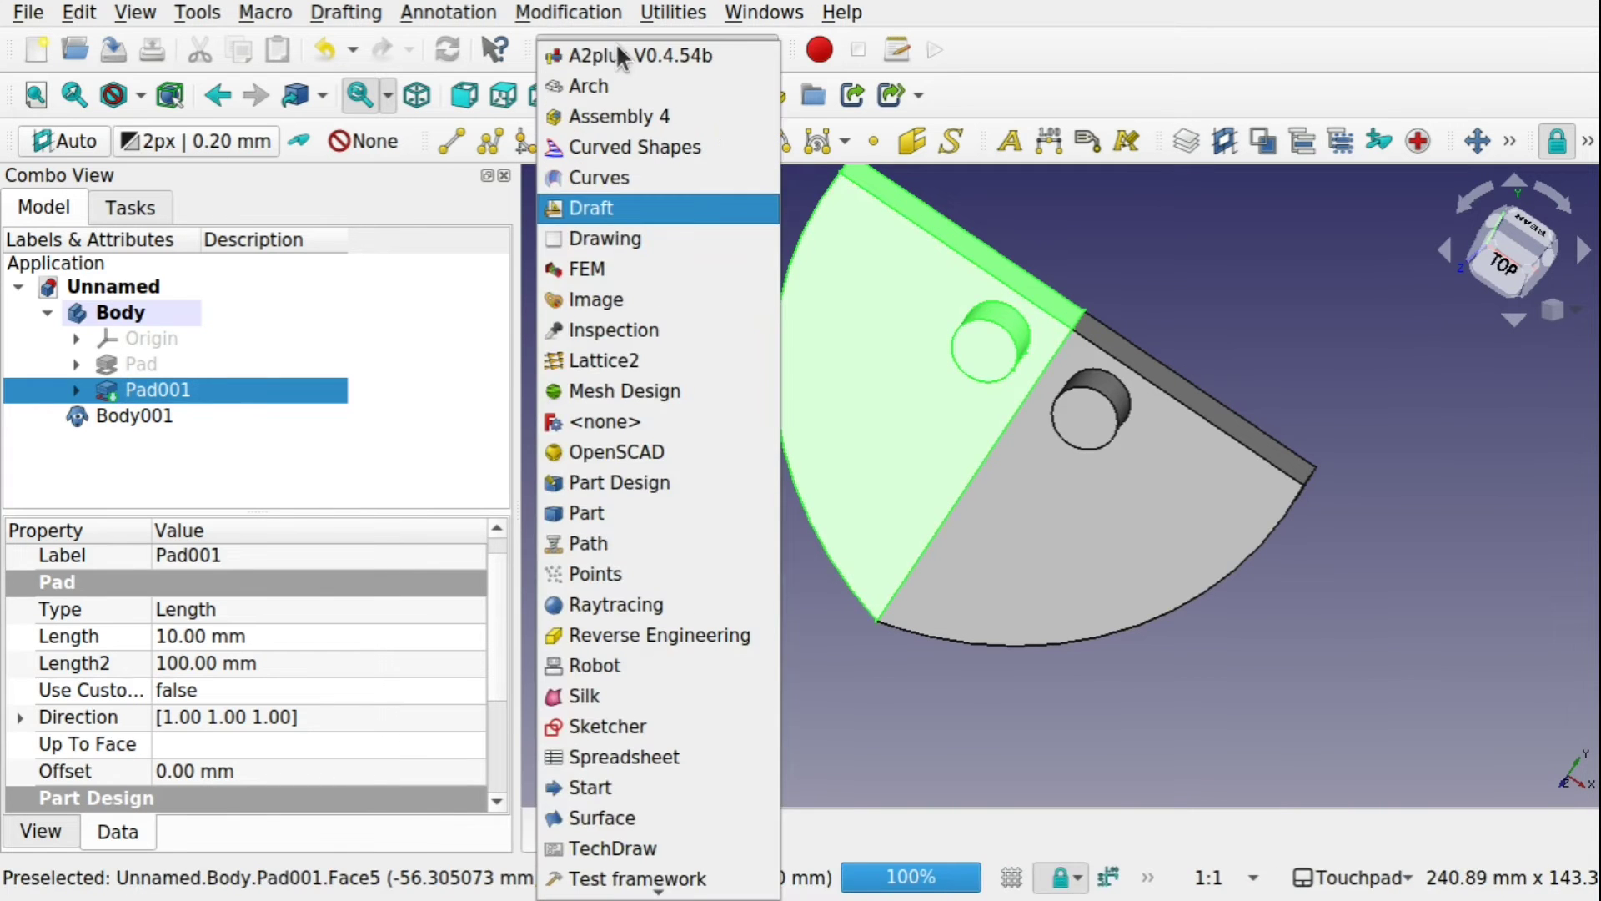
click(669, 481)
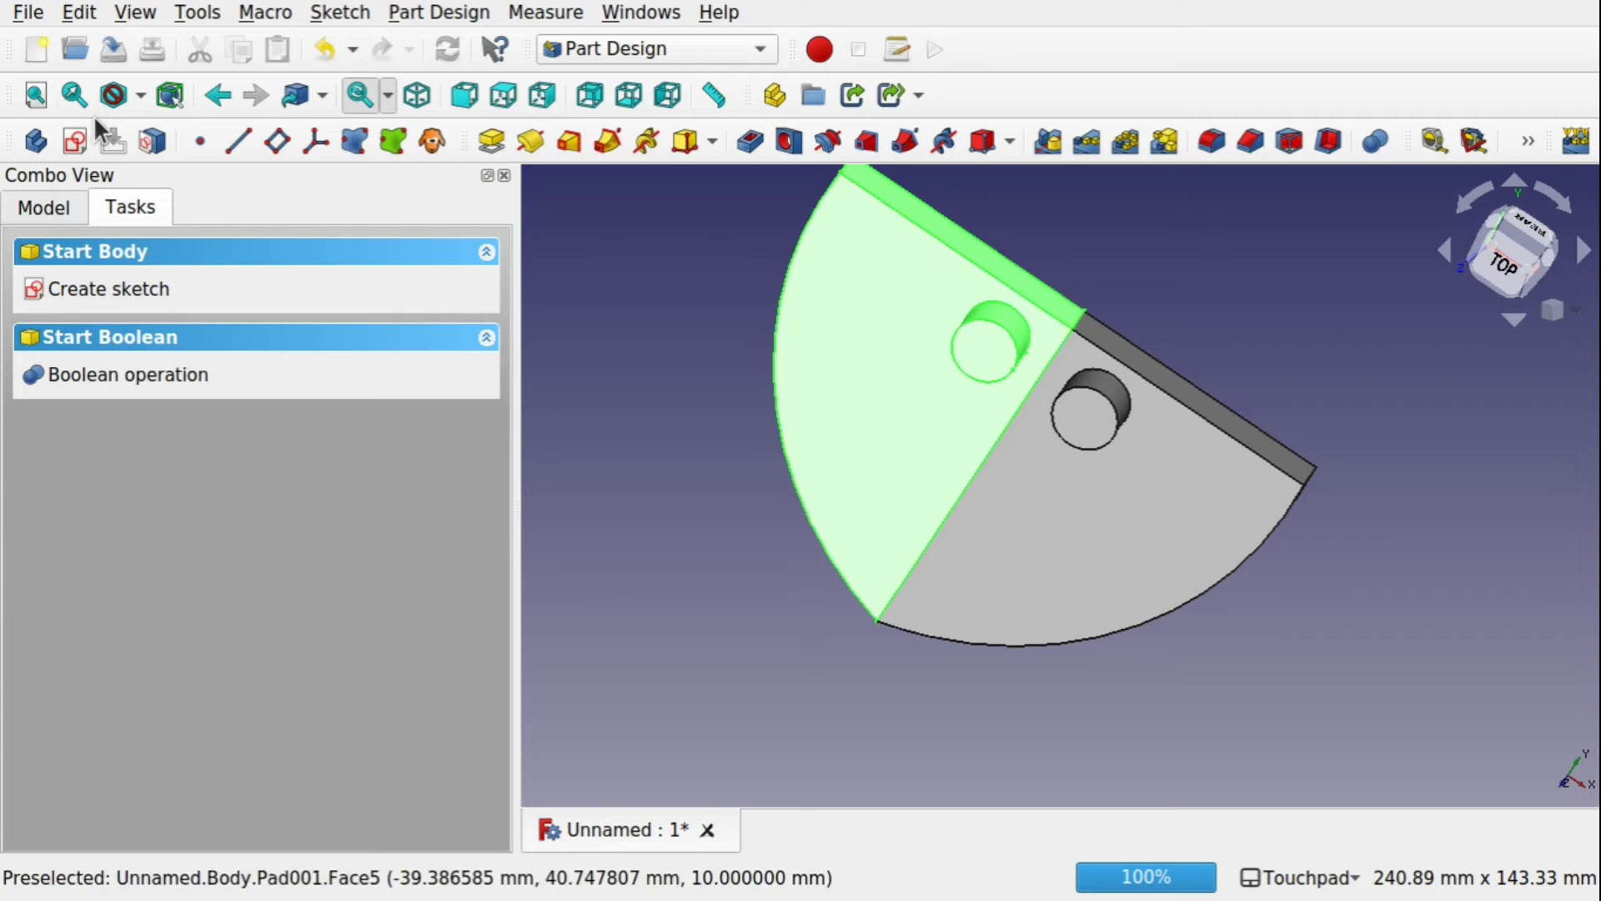
Sketch a horizontal slot on the top face of the original half, below the boss.
click(75, 142)
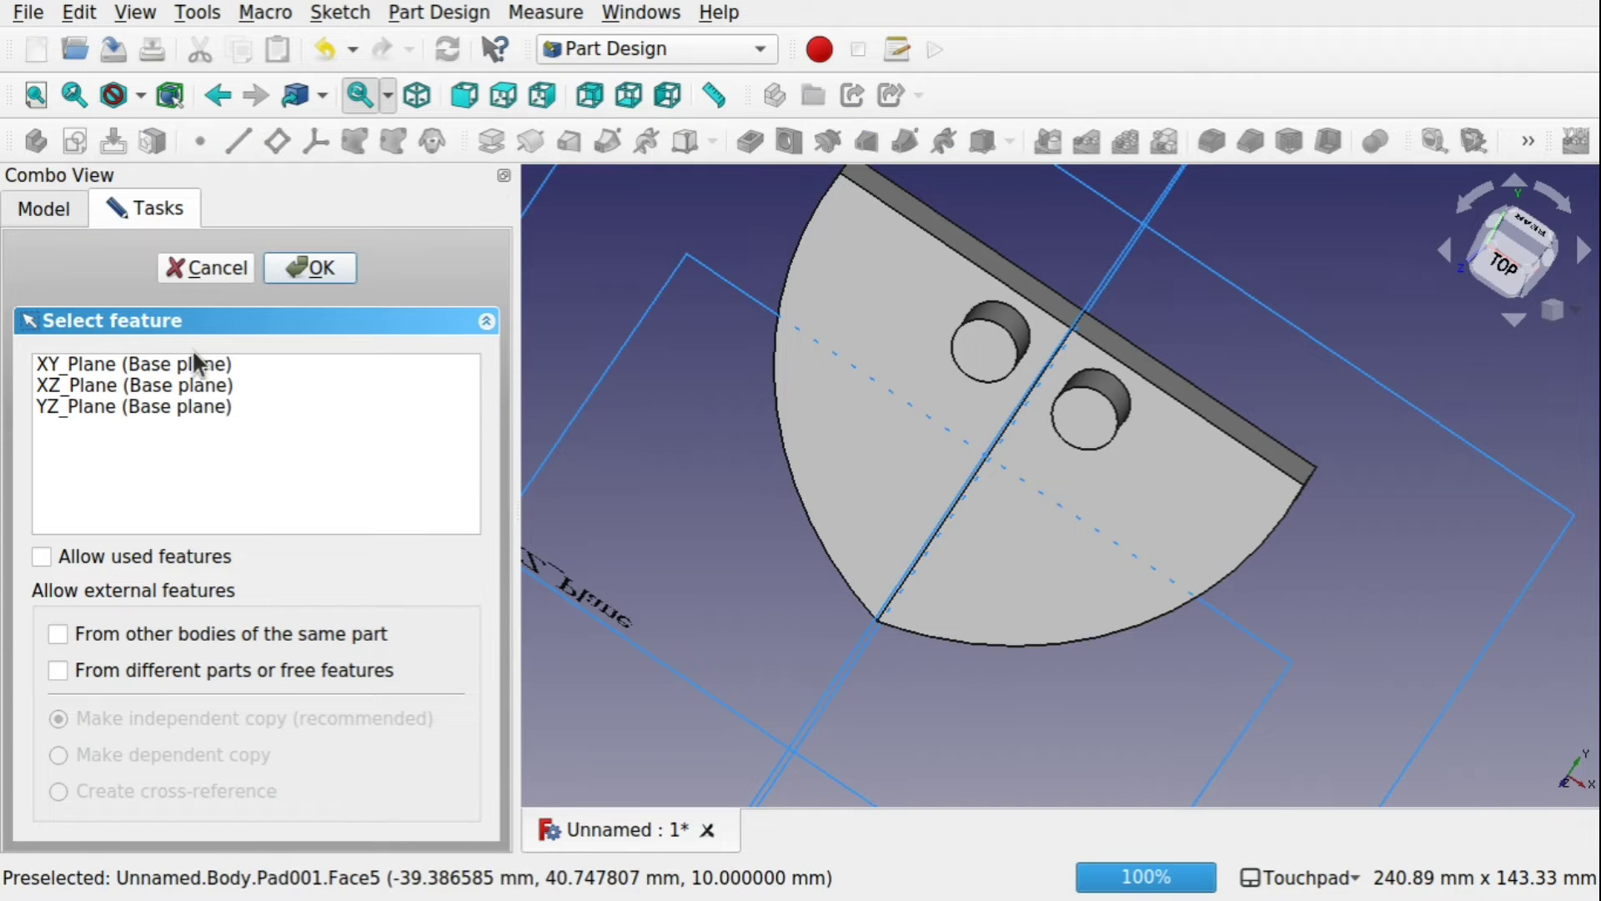
click(191, 262)
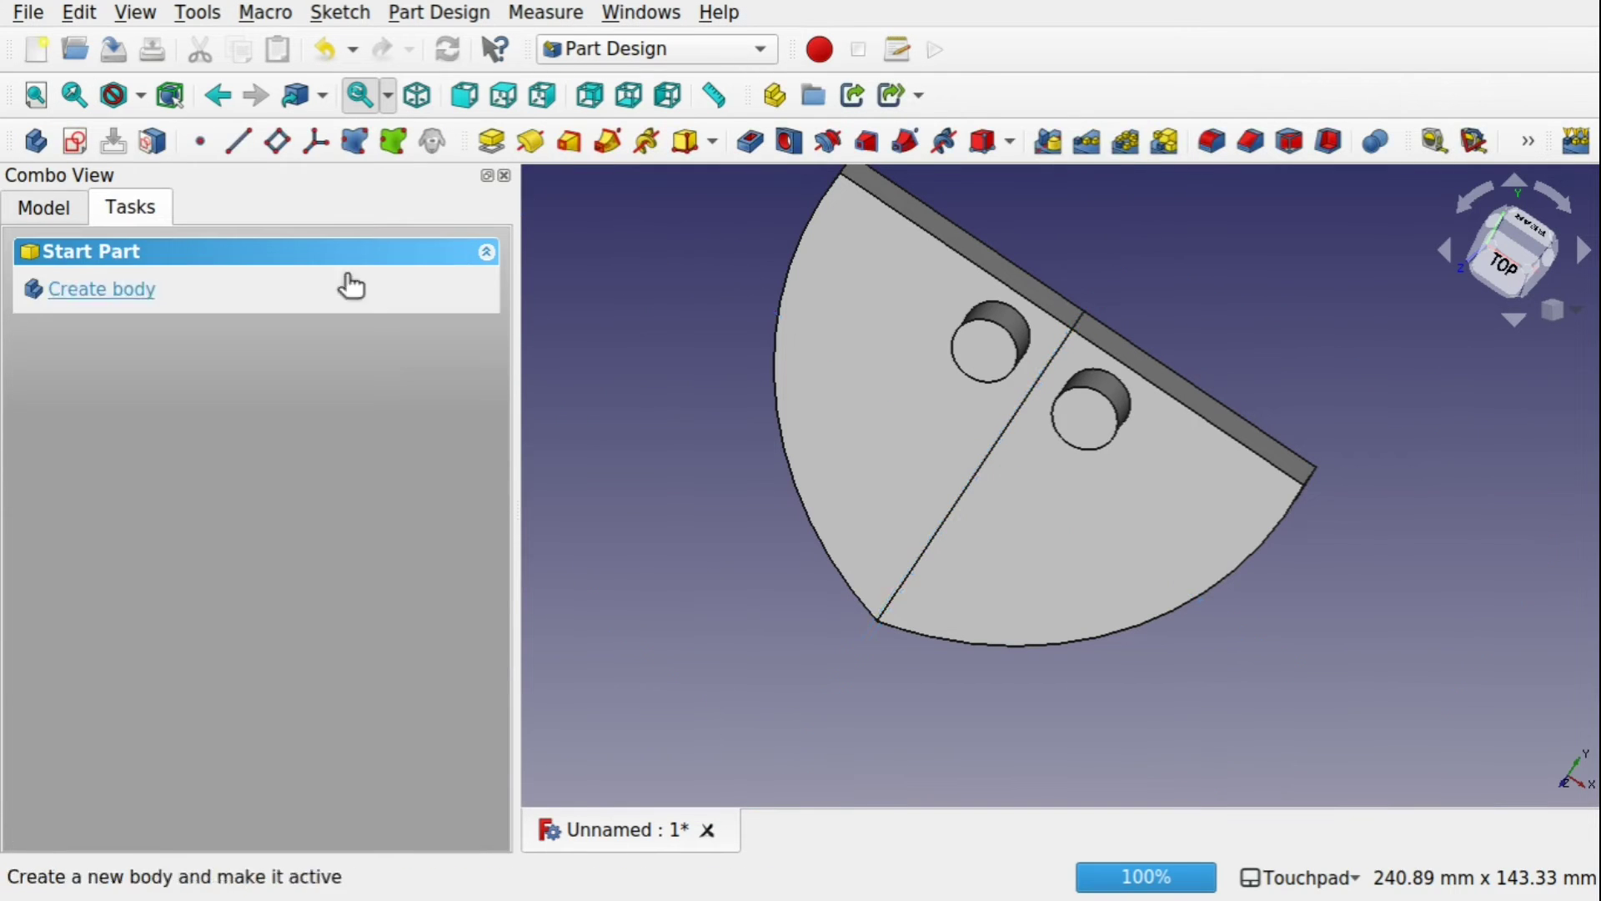
click(858, 408)
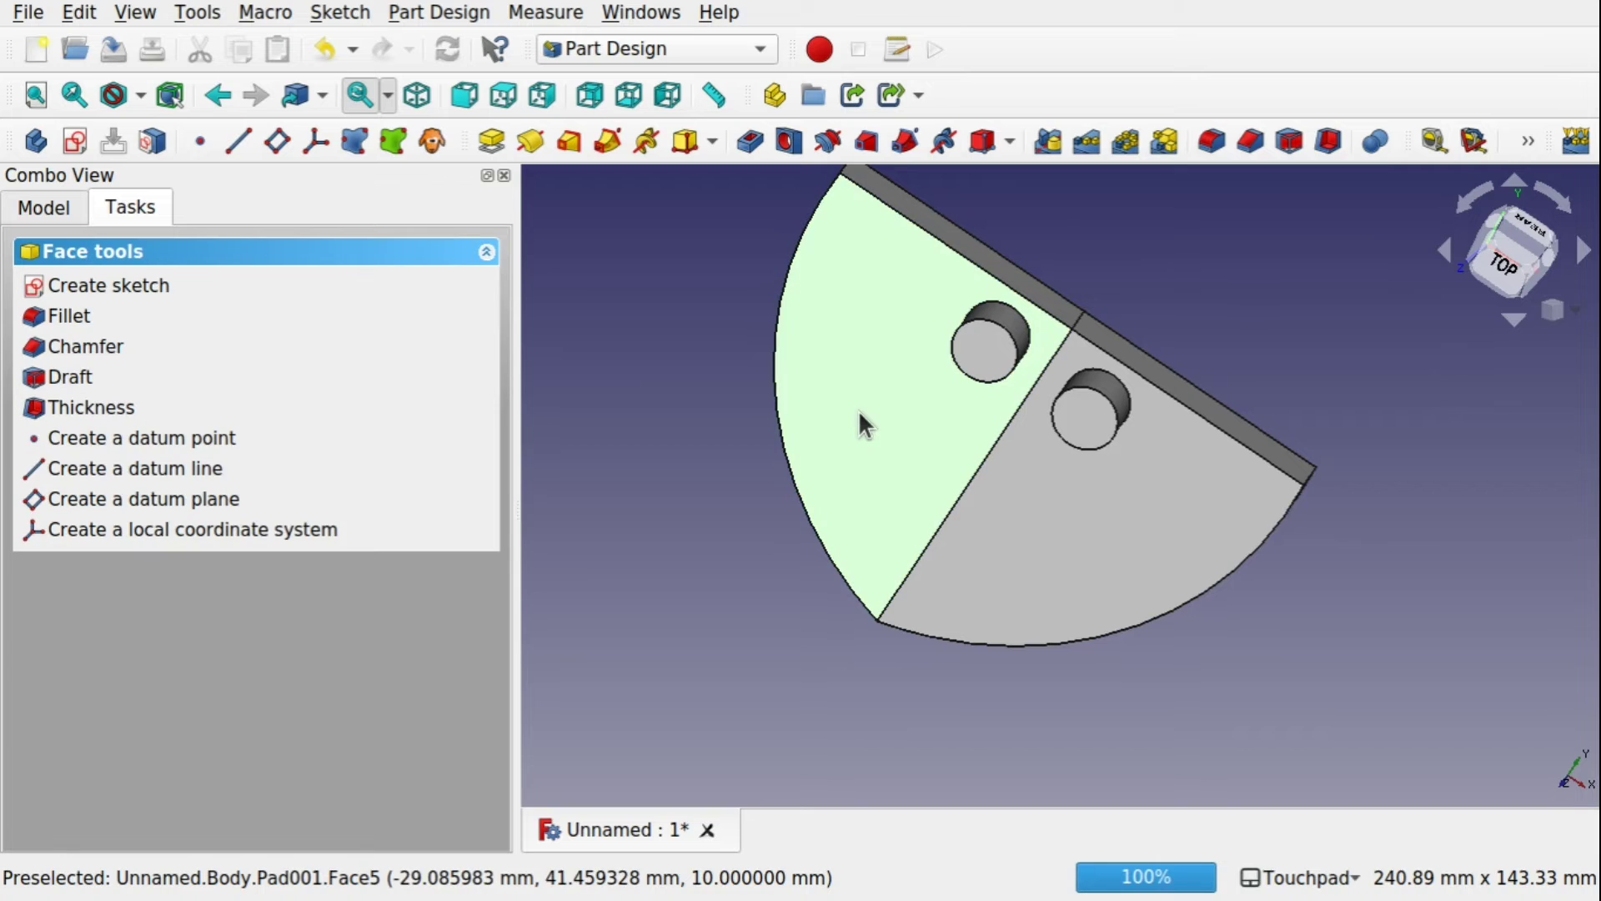
click(104, 285)
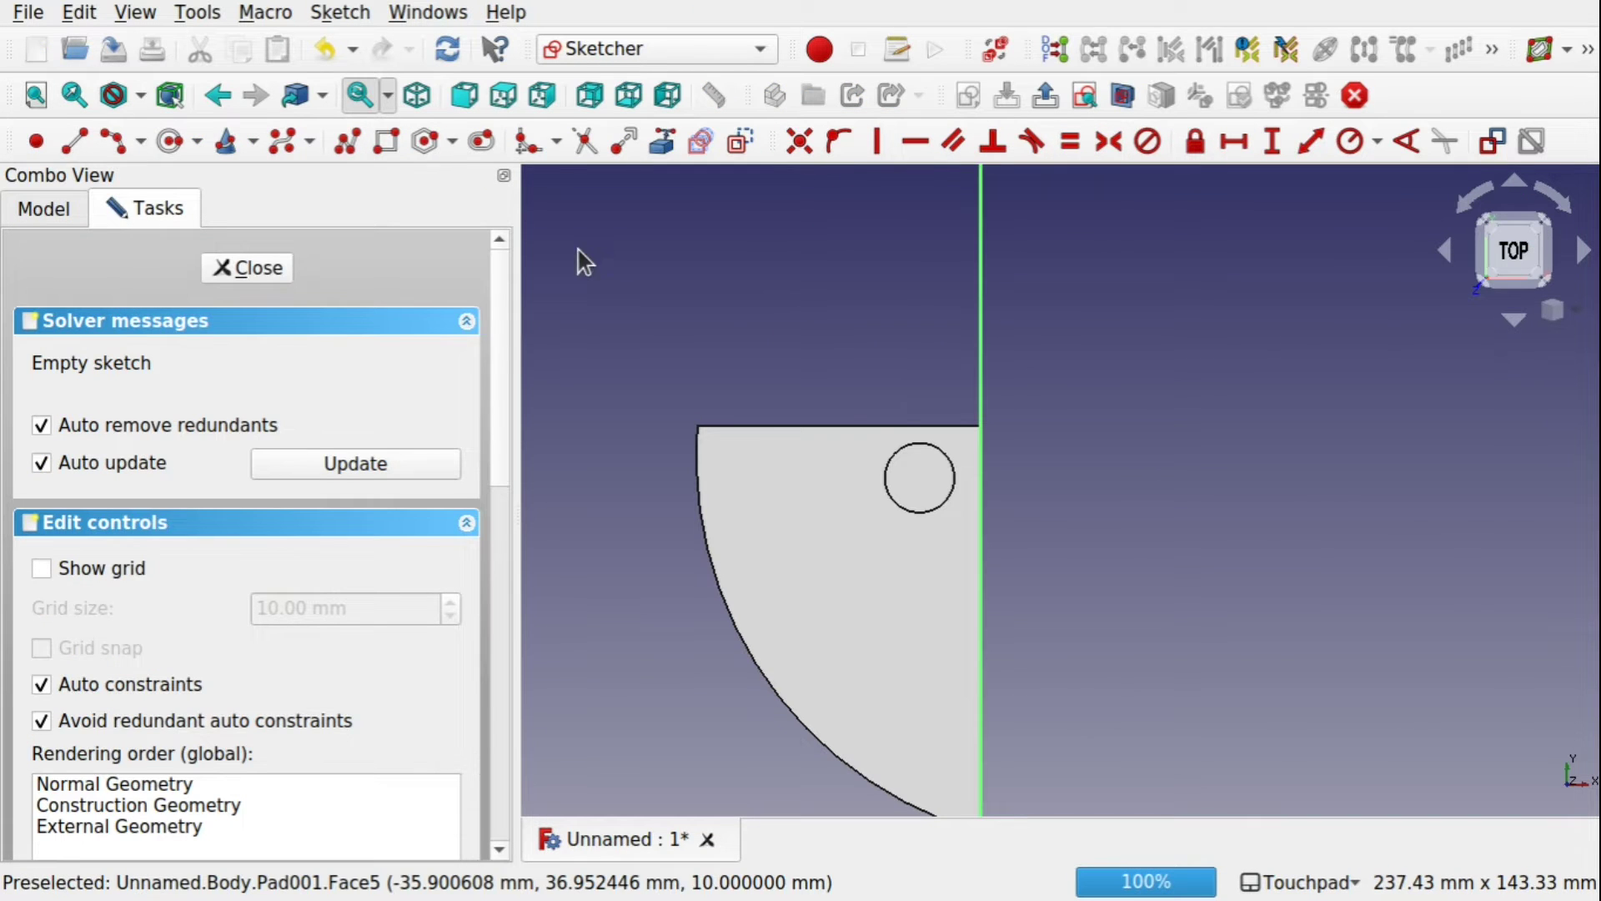
click(481, 142)
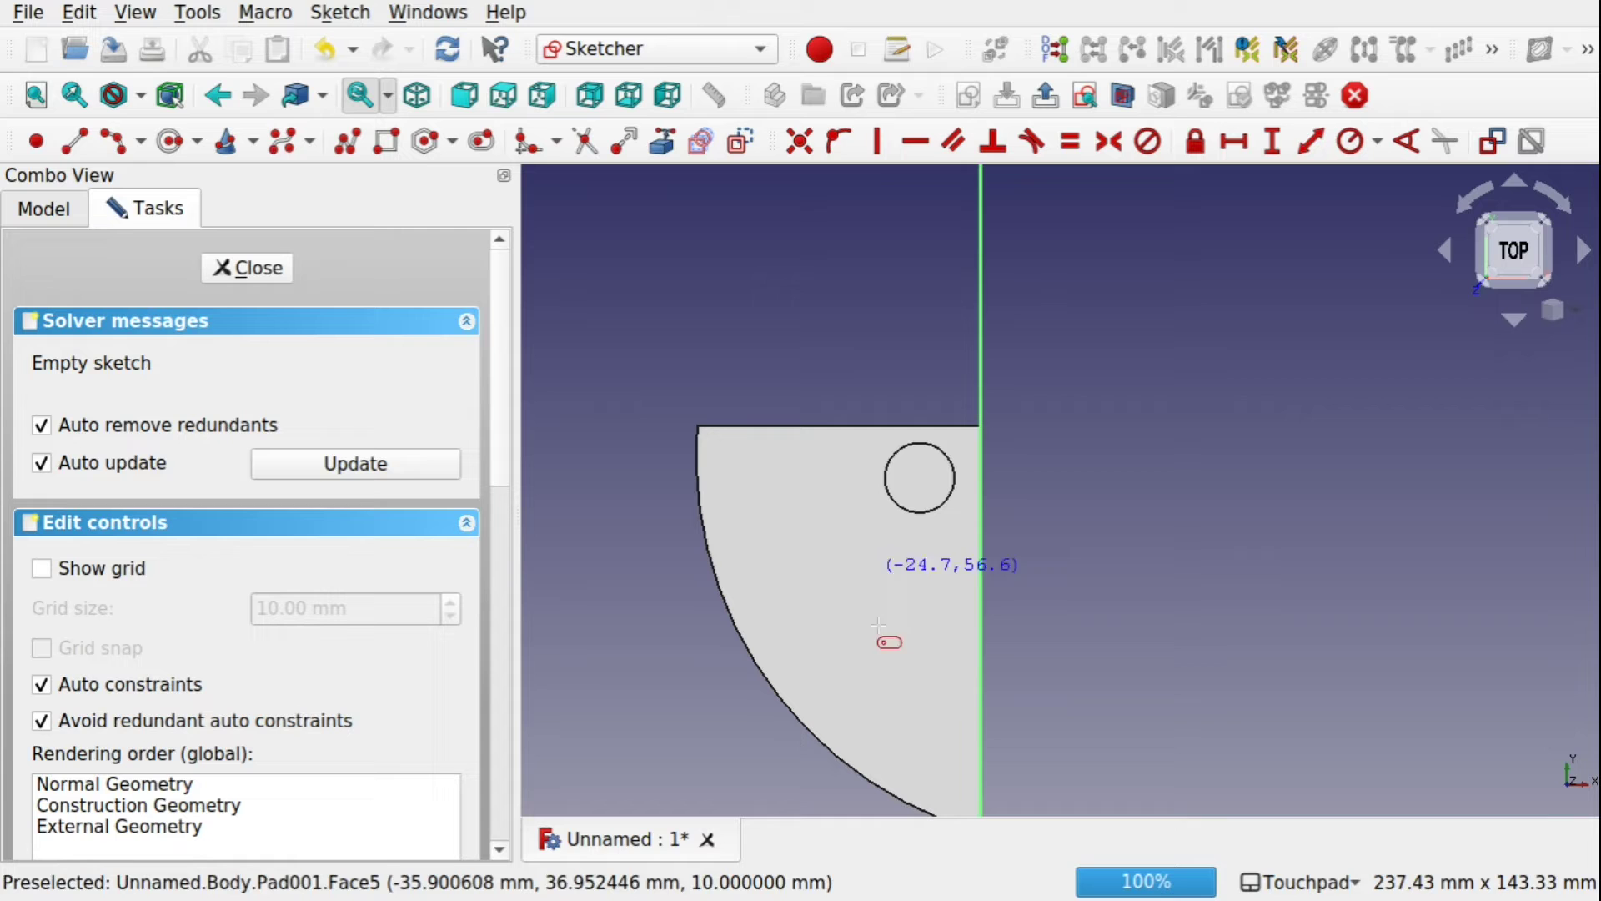
click(821, 610)
click(915, 650)
click(259, 268)
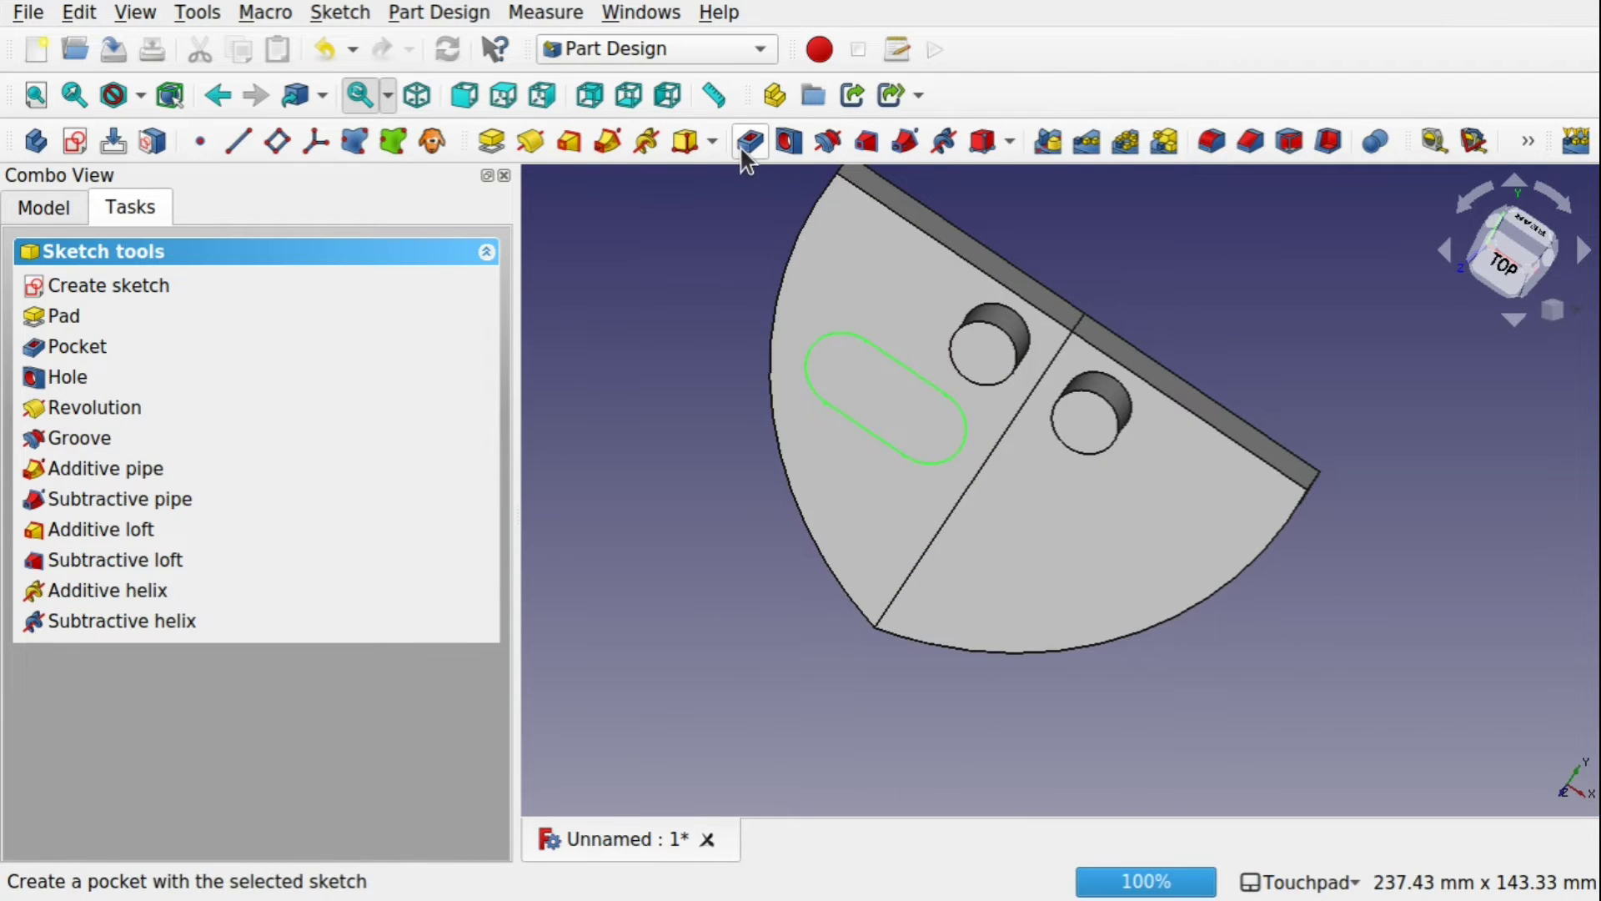
Preview a 5 mm deep pocket of the slot sketch on both halves, and cancel it.
click(748, 143)
middle_drag(748, 157, 1034, 397)
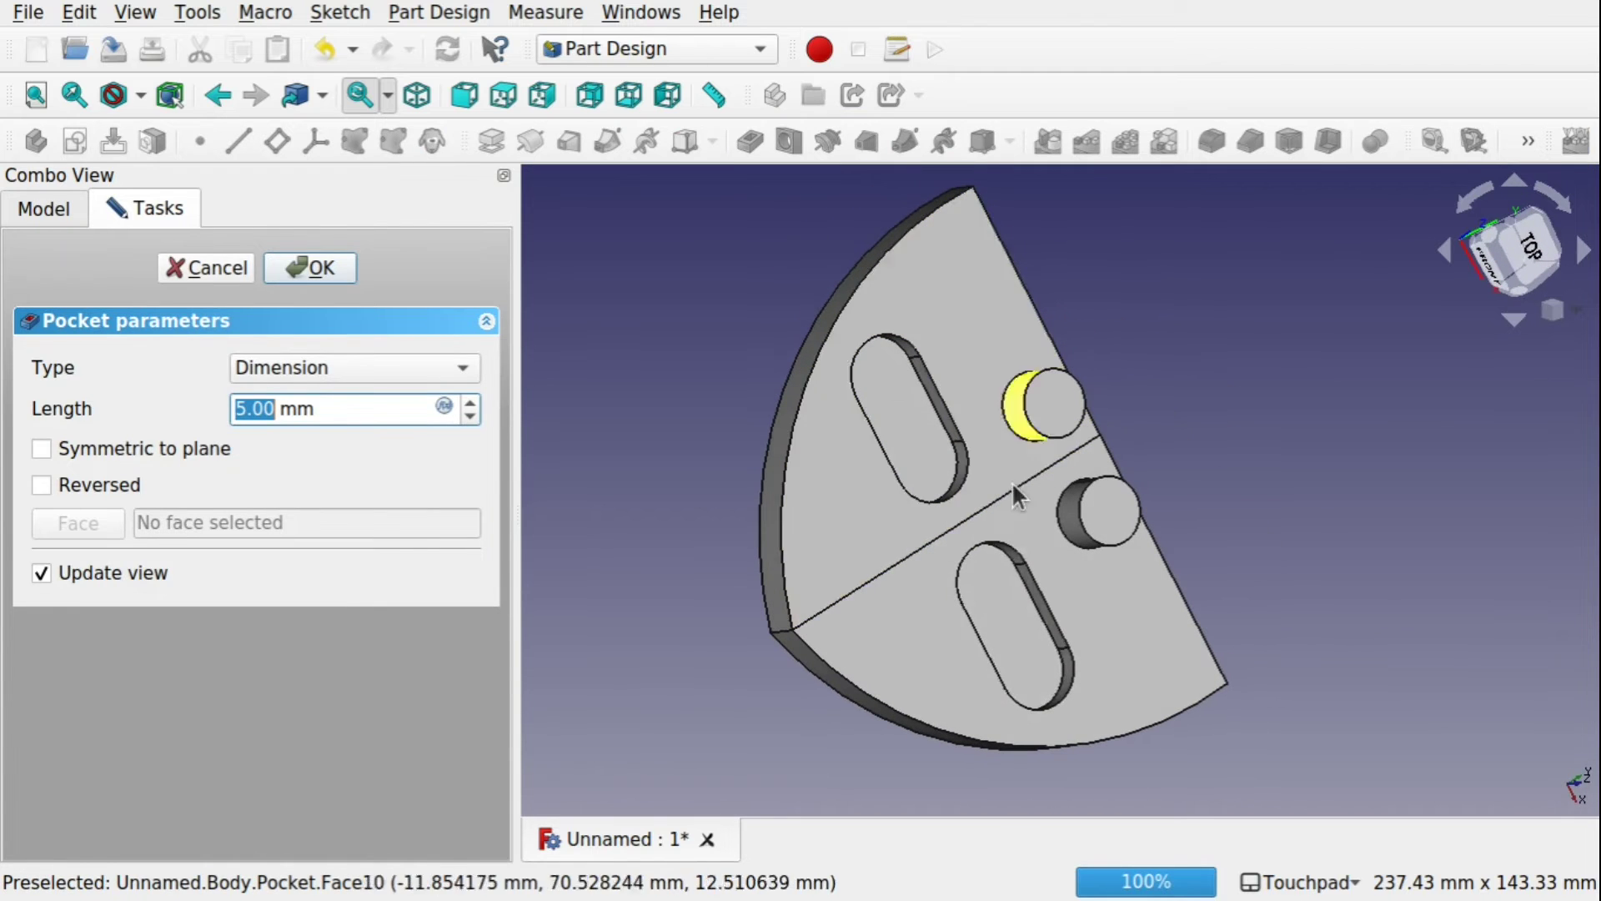
middle_drag(1025, 647, 944, 615)
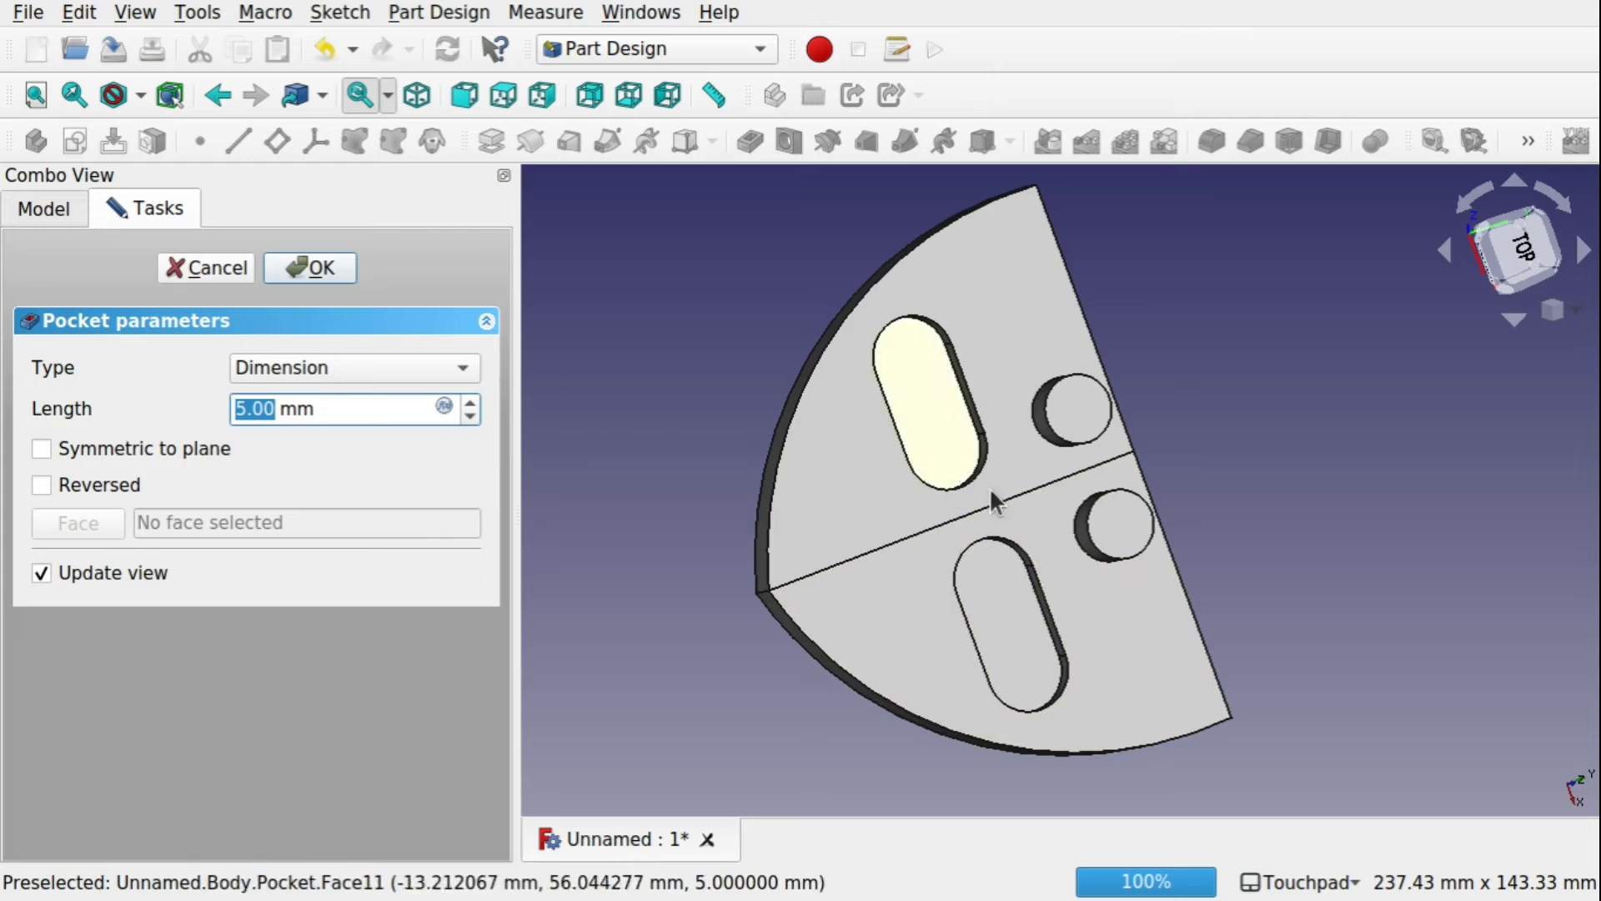
click(212, 269)
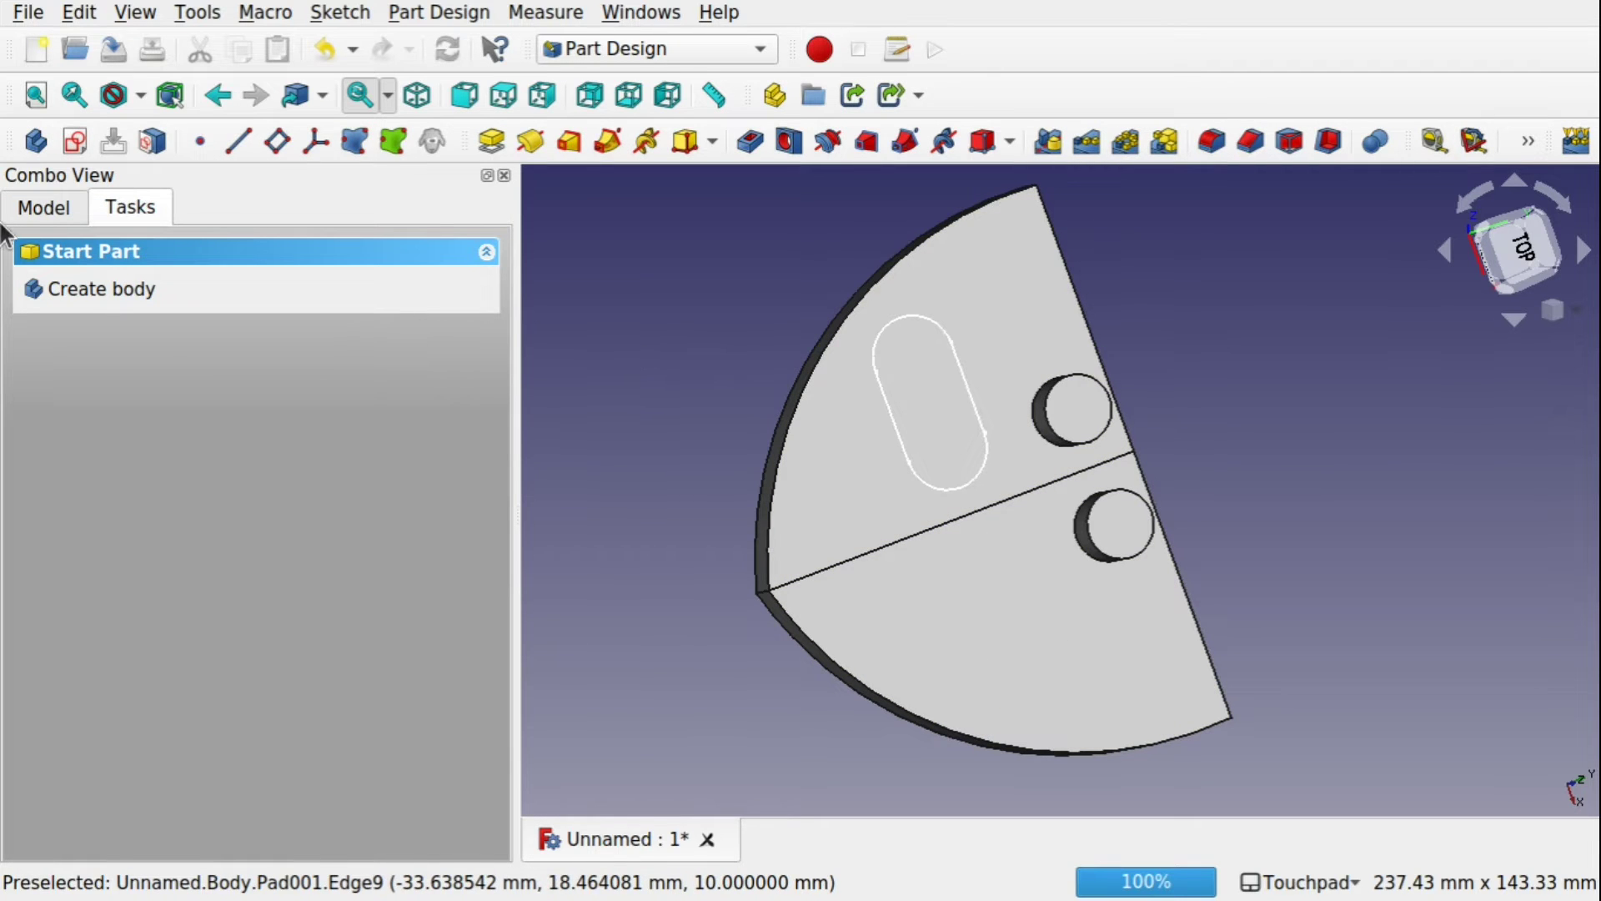
Delete the slot sketch and the Draft clone from the model.
click(38, 201)
click(146, 413)
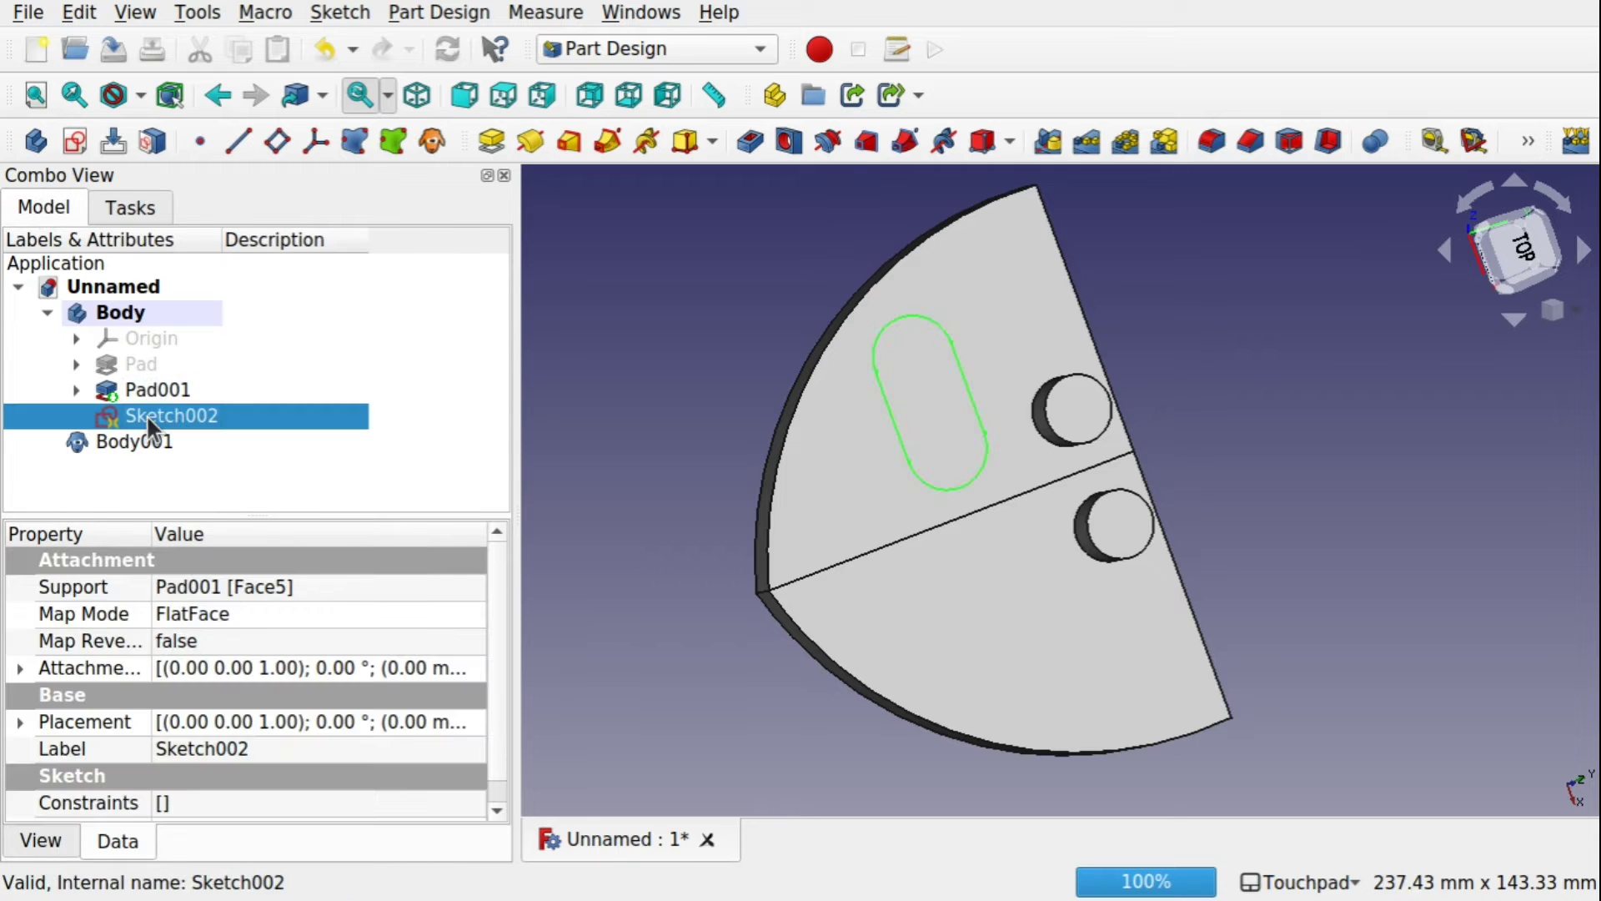
key(Delete)
click(148, 415)
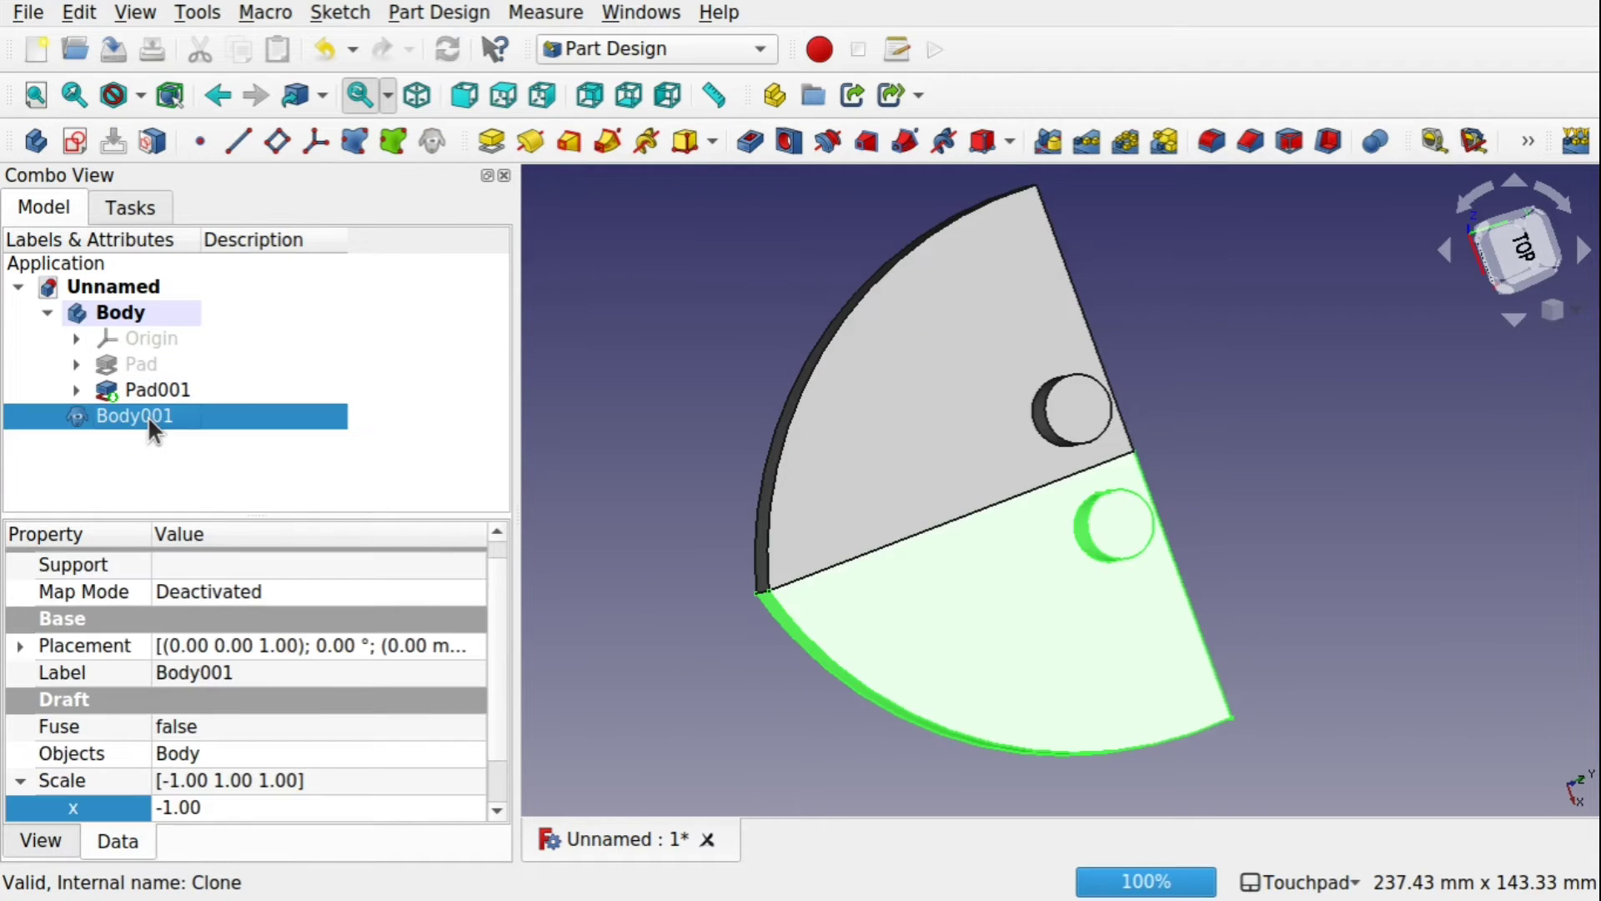
key(Delete)
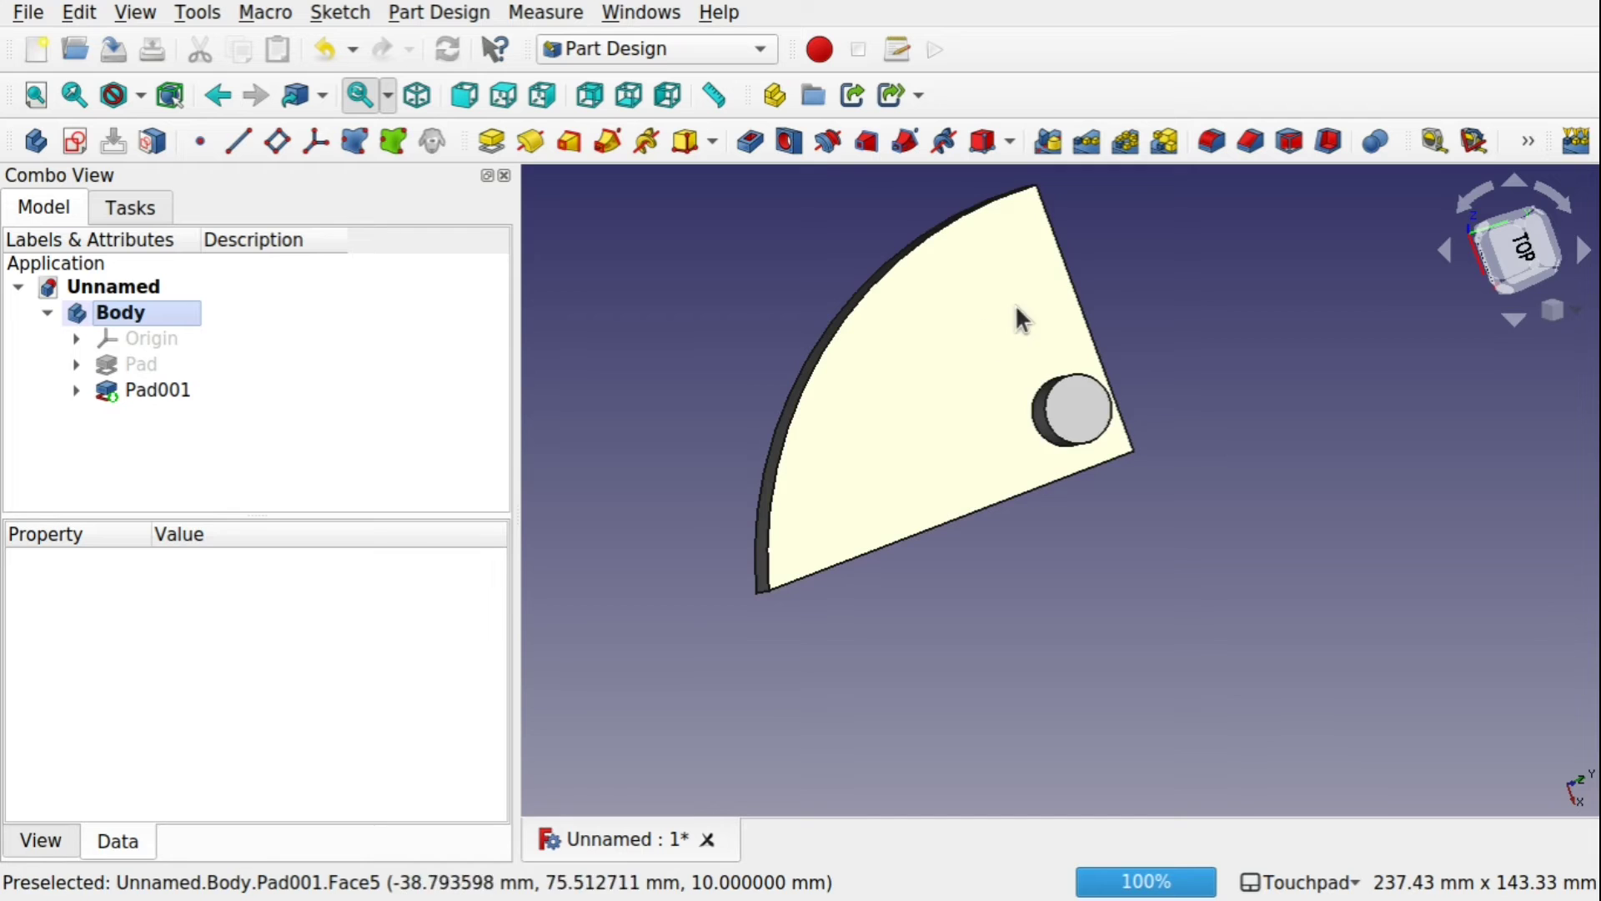
Delete the cylindrical boss's pad feature, keeping its circle sketch.
middle_drag(964, 331, 965, 279)
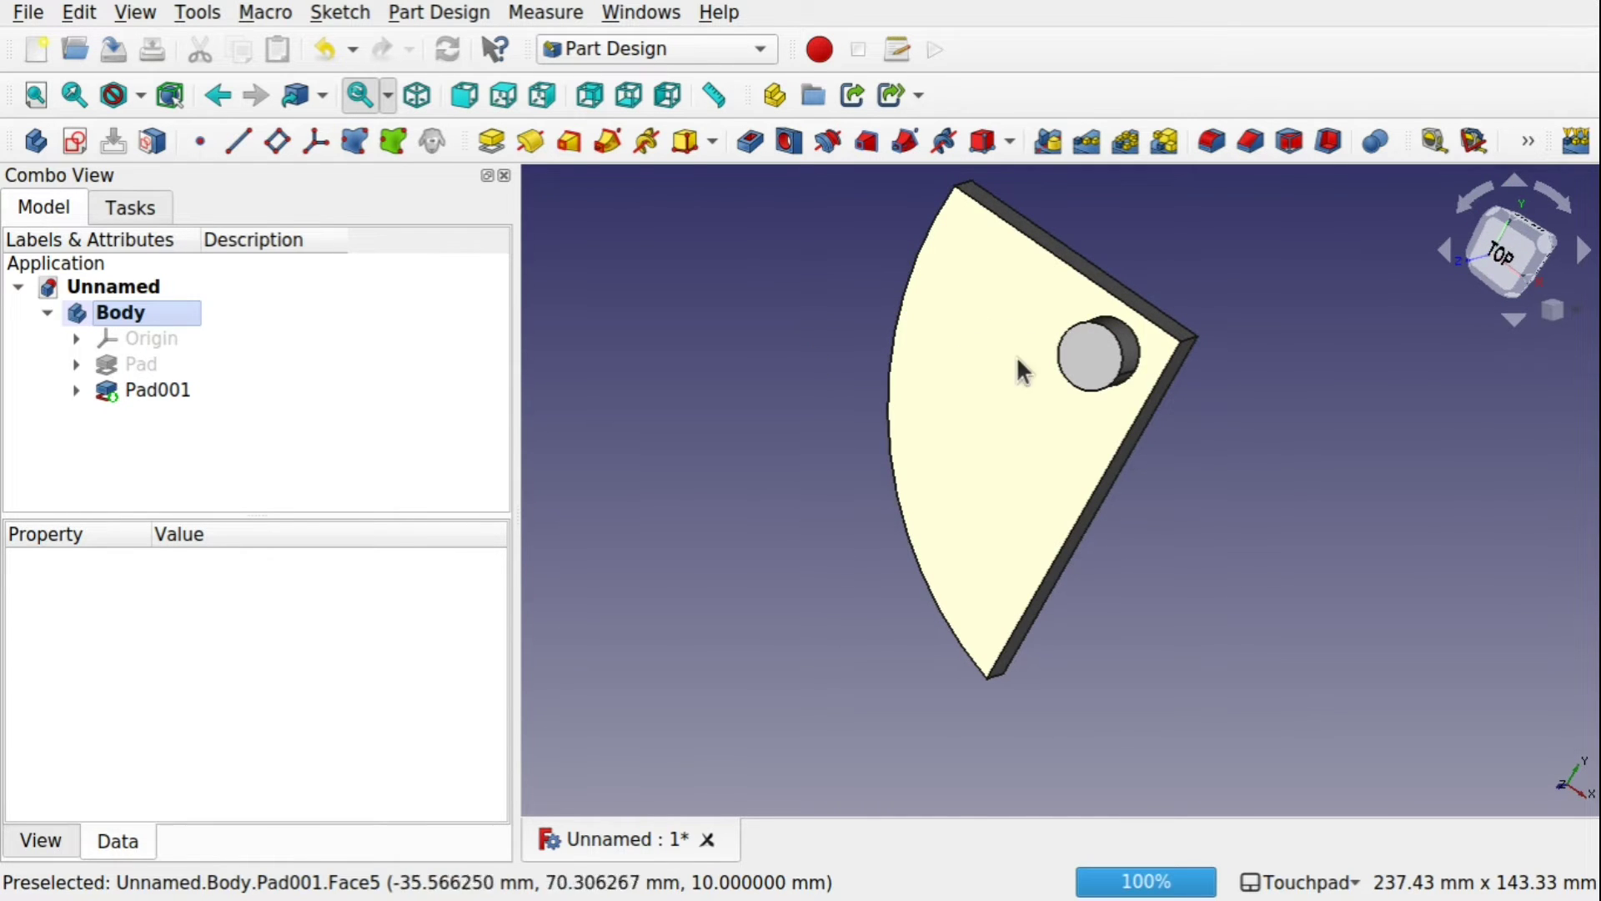
middle_drag(1025, 367, 1019, 336)
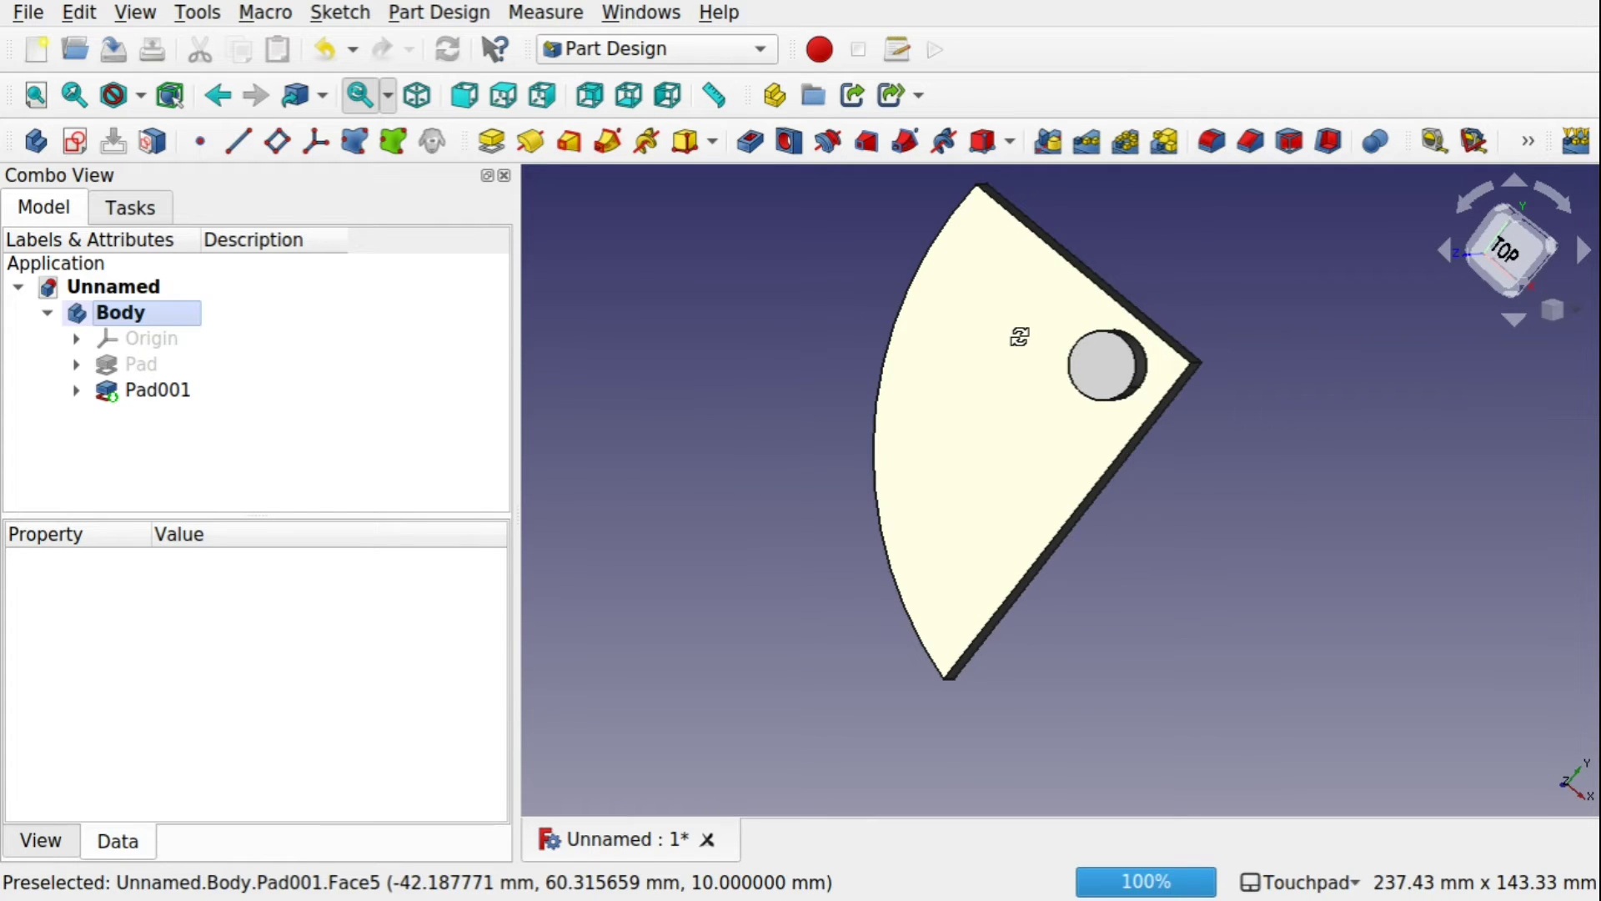
middle_drag(1022, 382, 1071, 421)
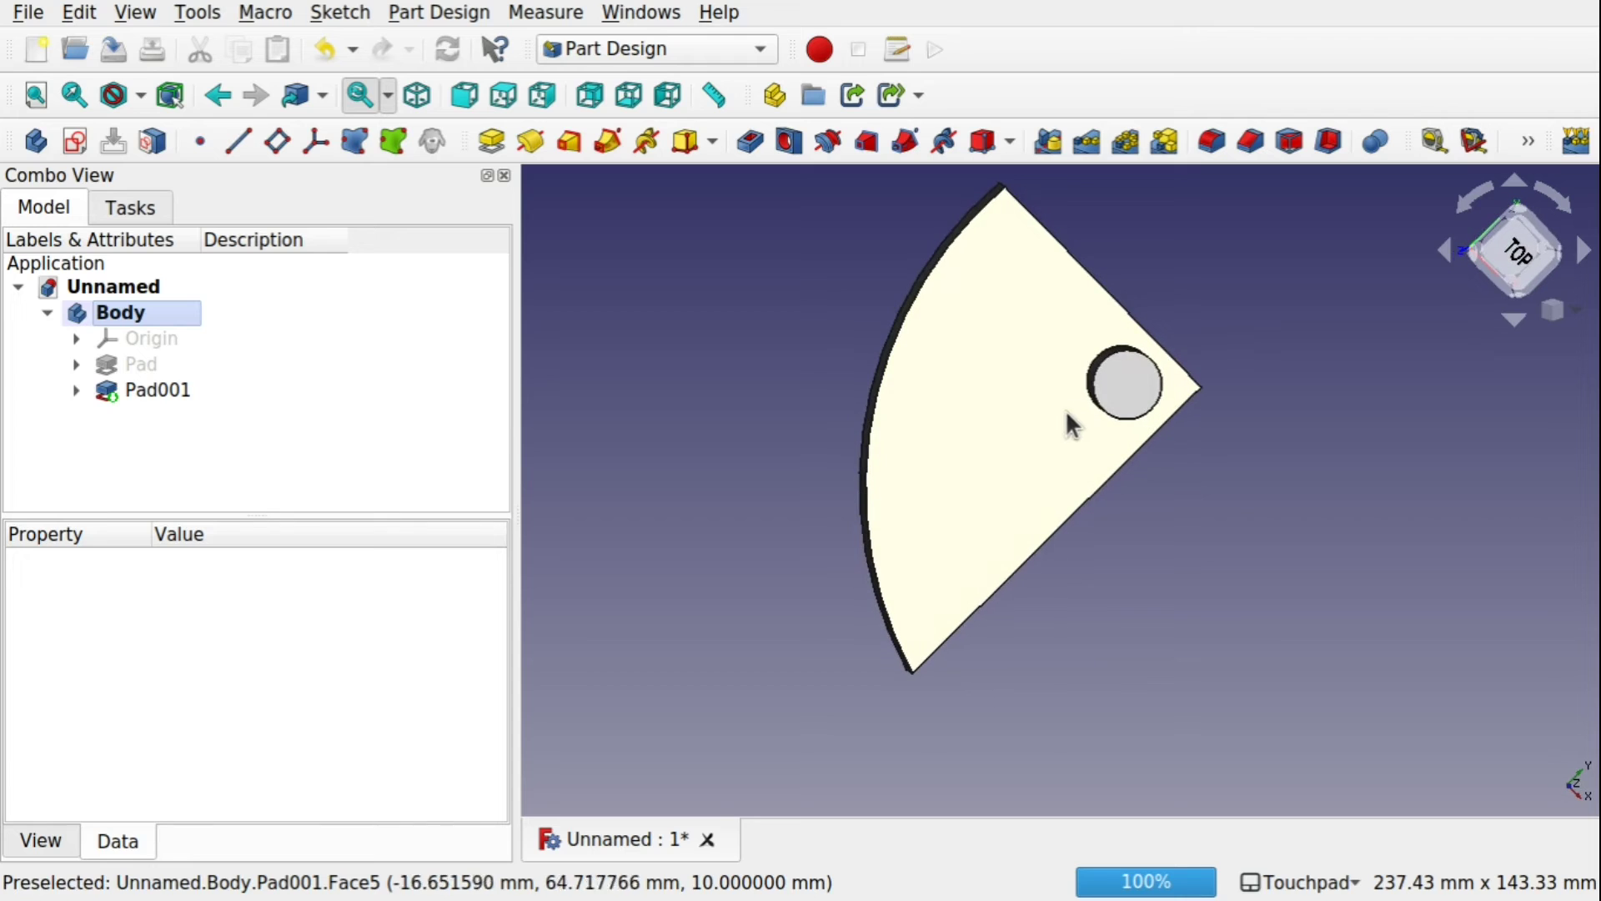
scroll(1057, 409, up, 1)
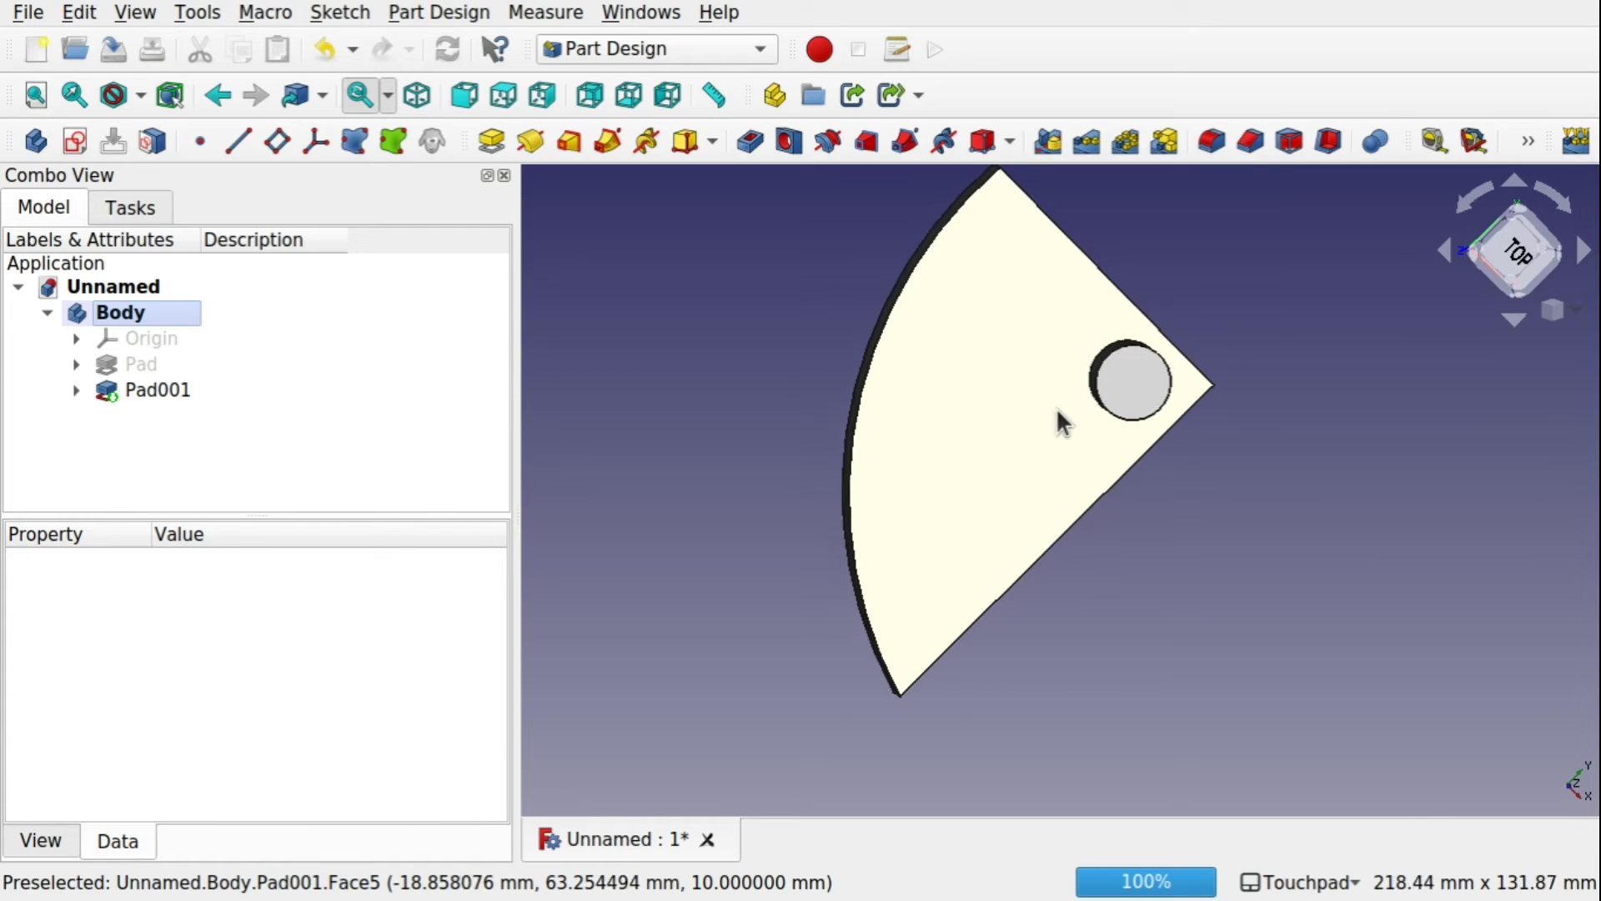
click(142, 392)
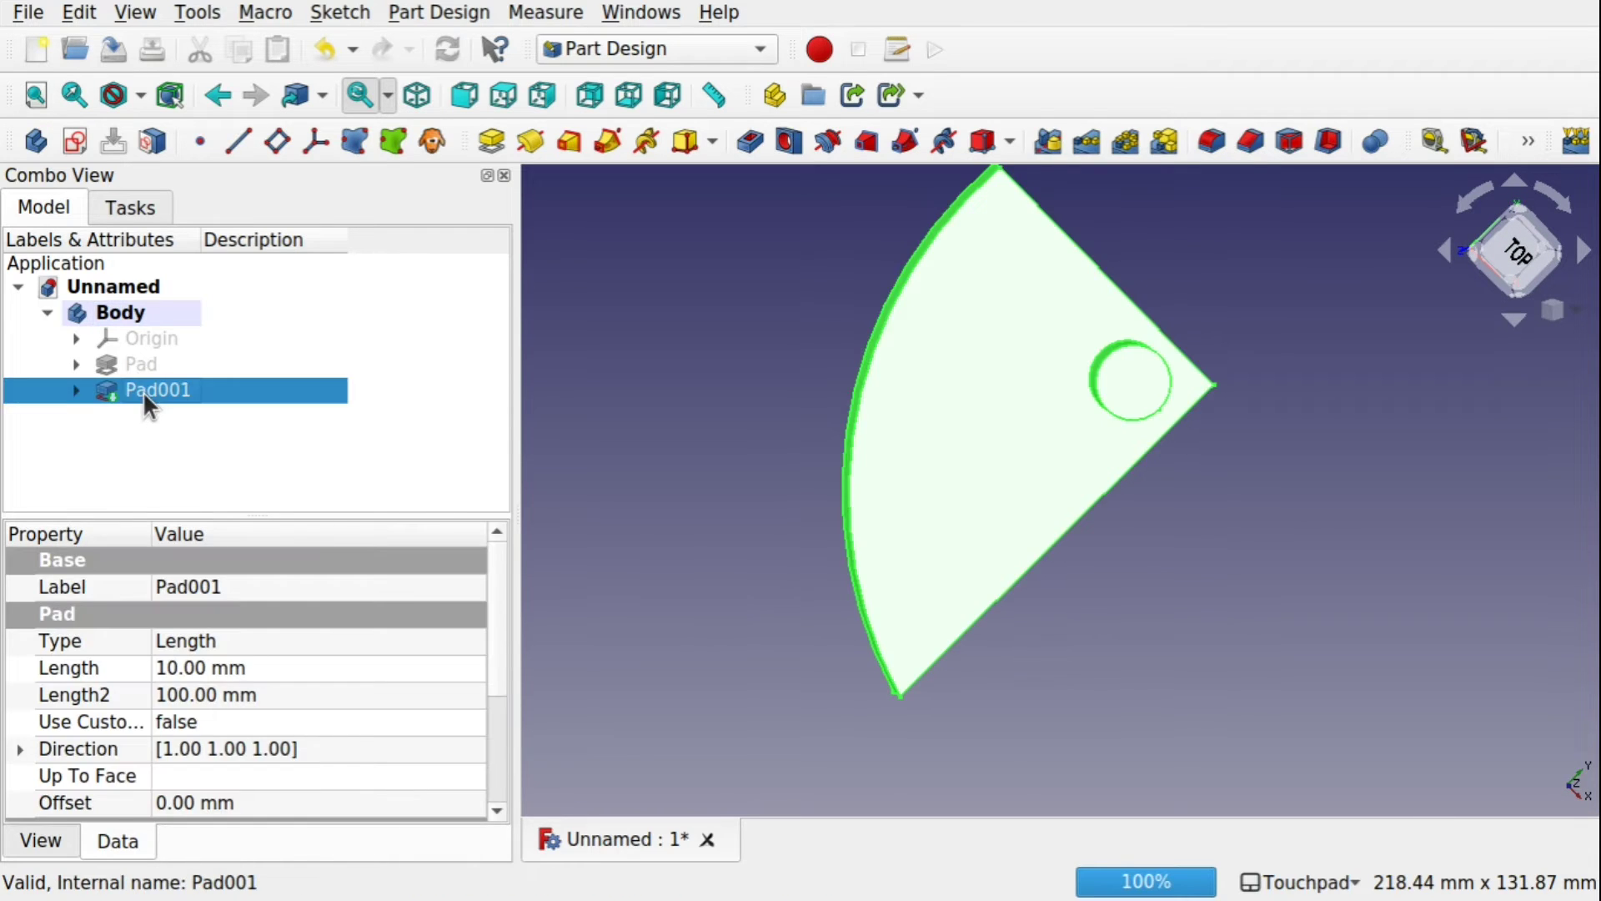
key(Delete)
Cut a 5 mm deep pocket into the quarter-shaped pad from the remaining circle sketch.
click(162, 392)
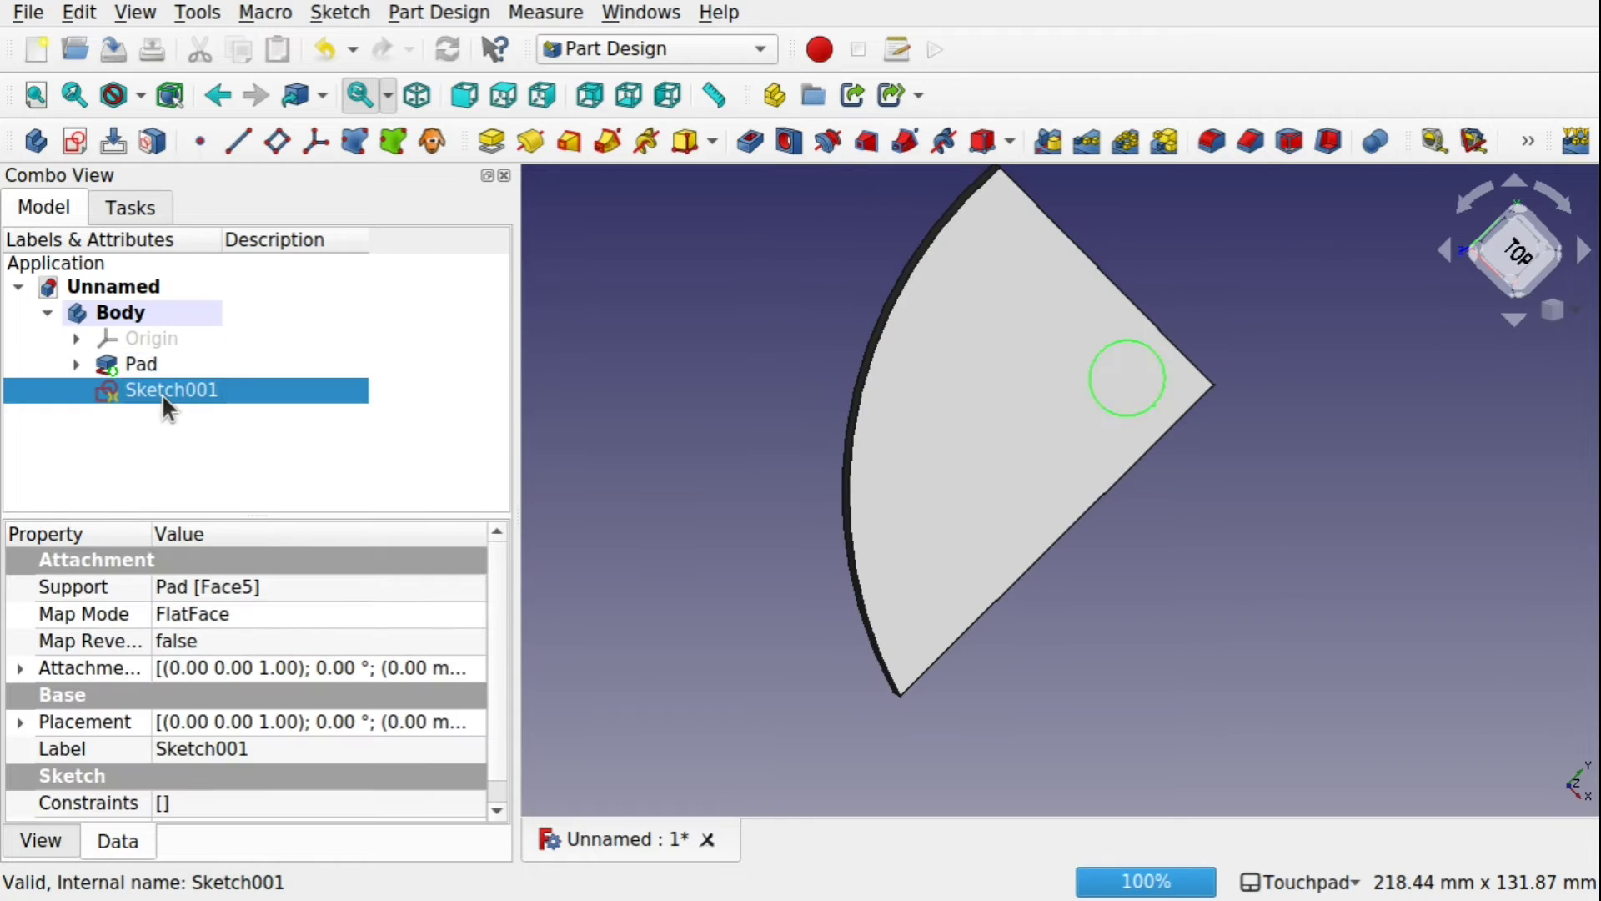
click(750, 142)
middle_drag(1043, 411, 1007, 386)
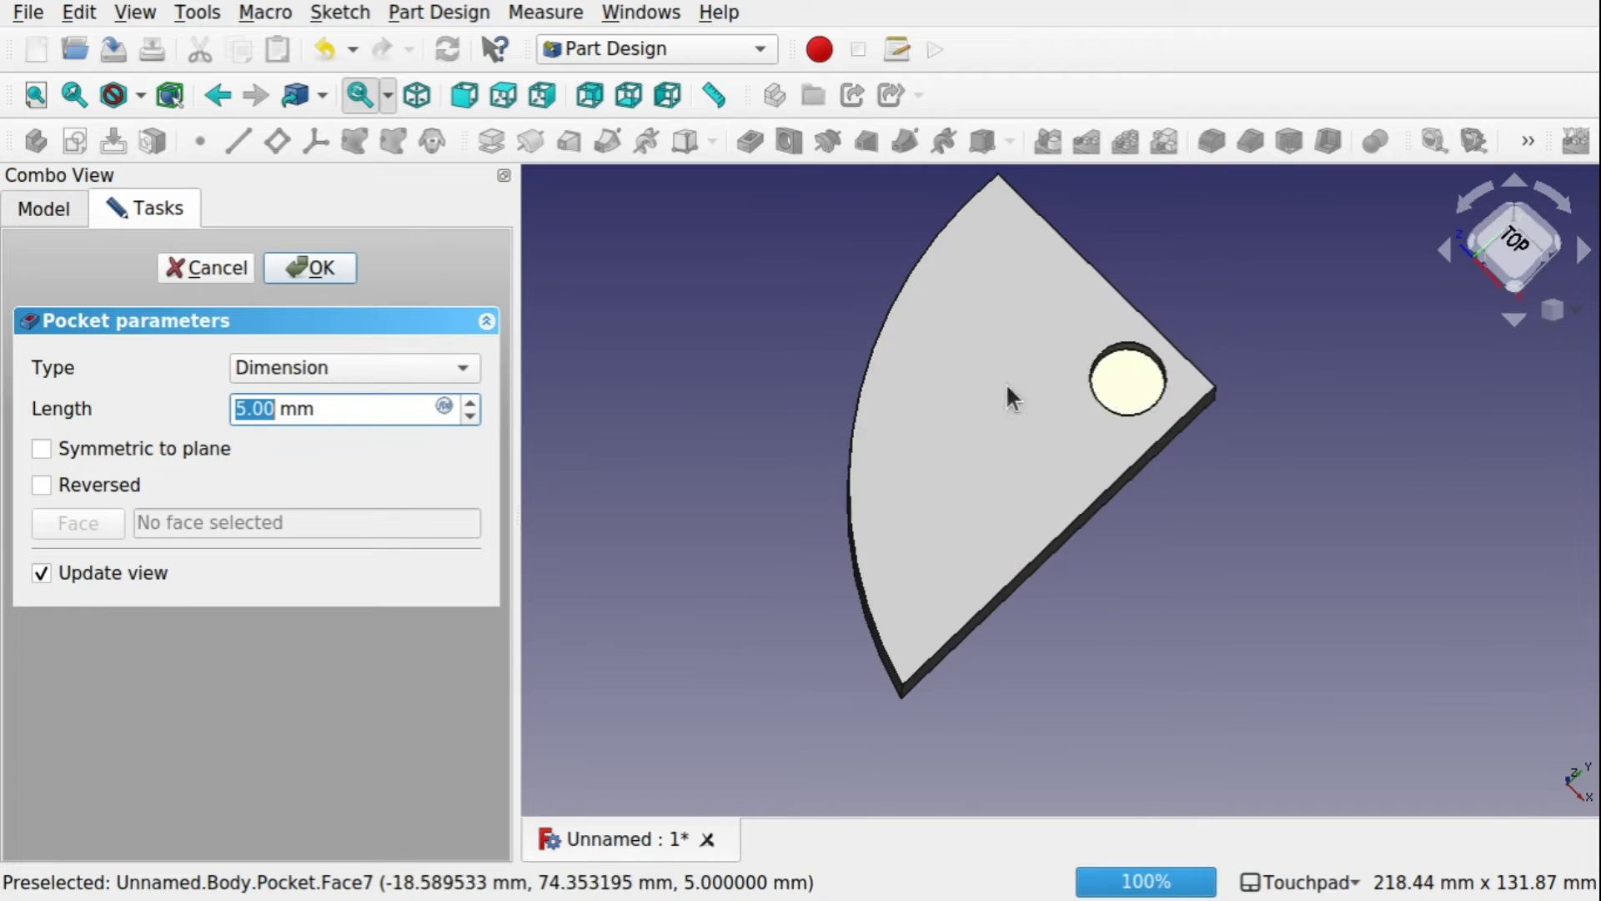
click(317, 268)
Sketch a smaller circle at the centre of the round pocket's floor.
click(1136, 392)
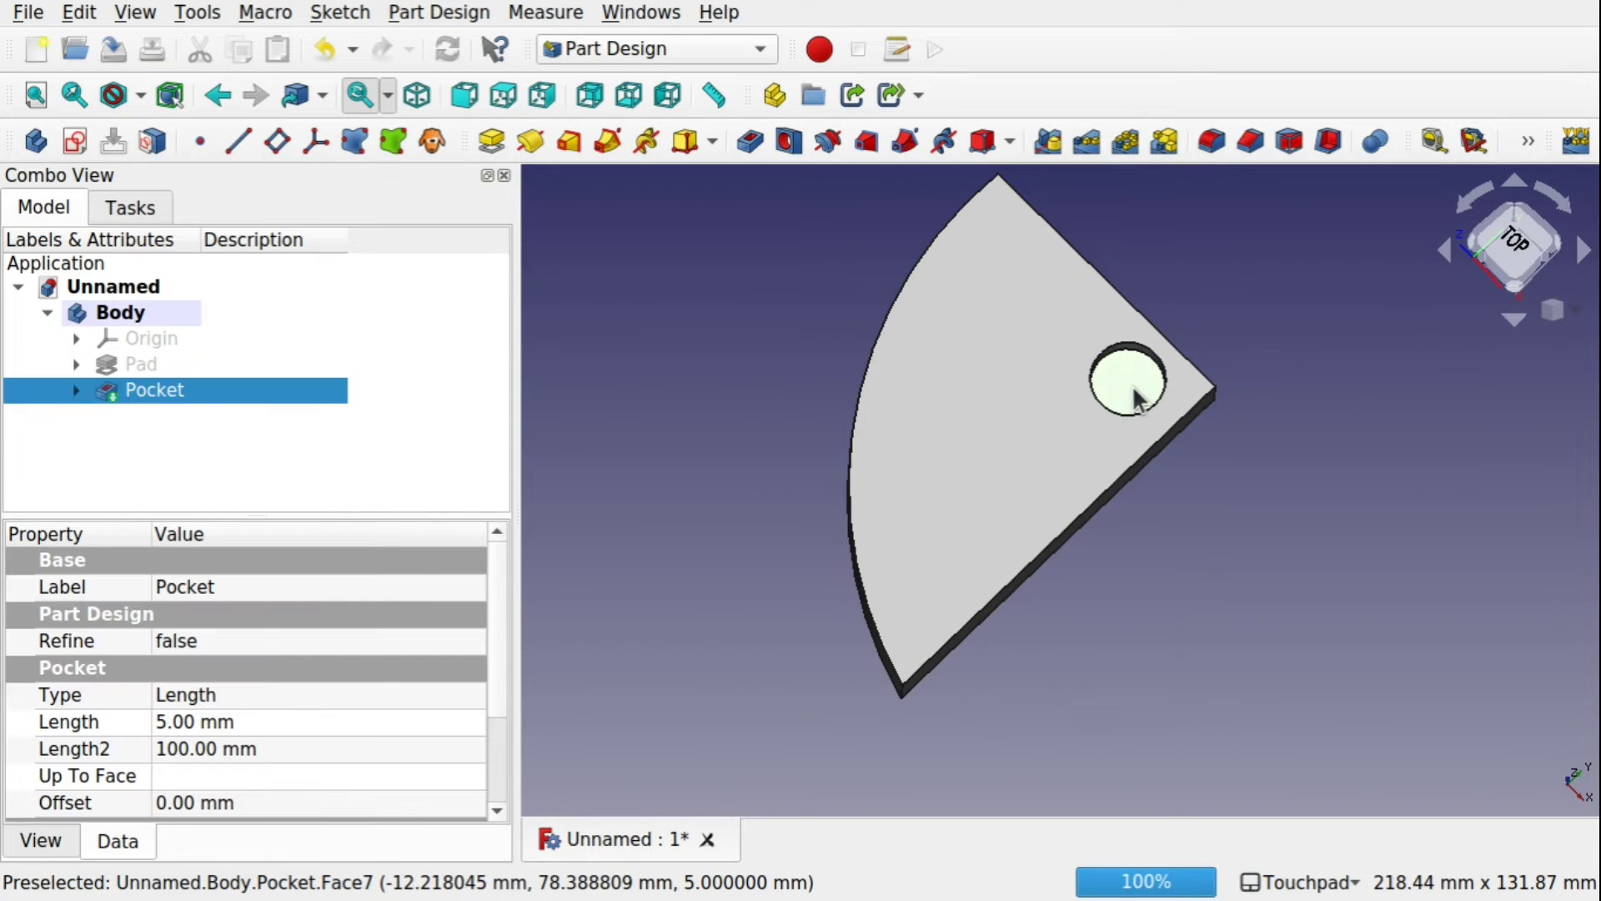
click(75, 141)
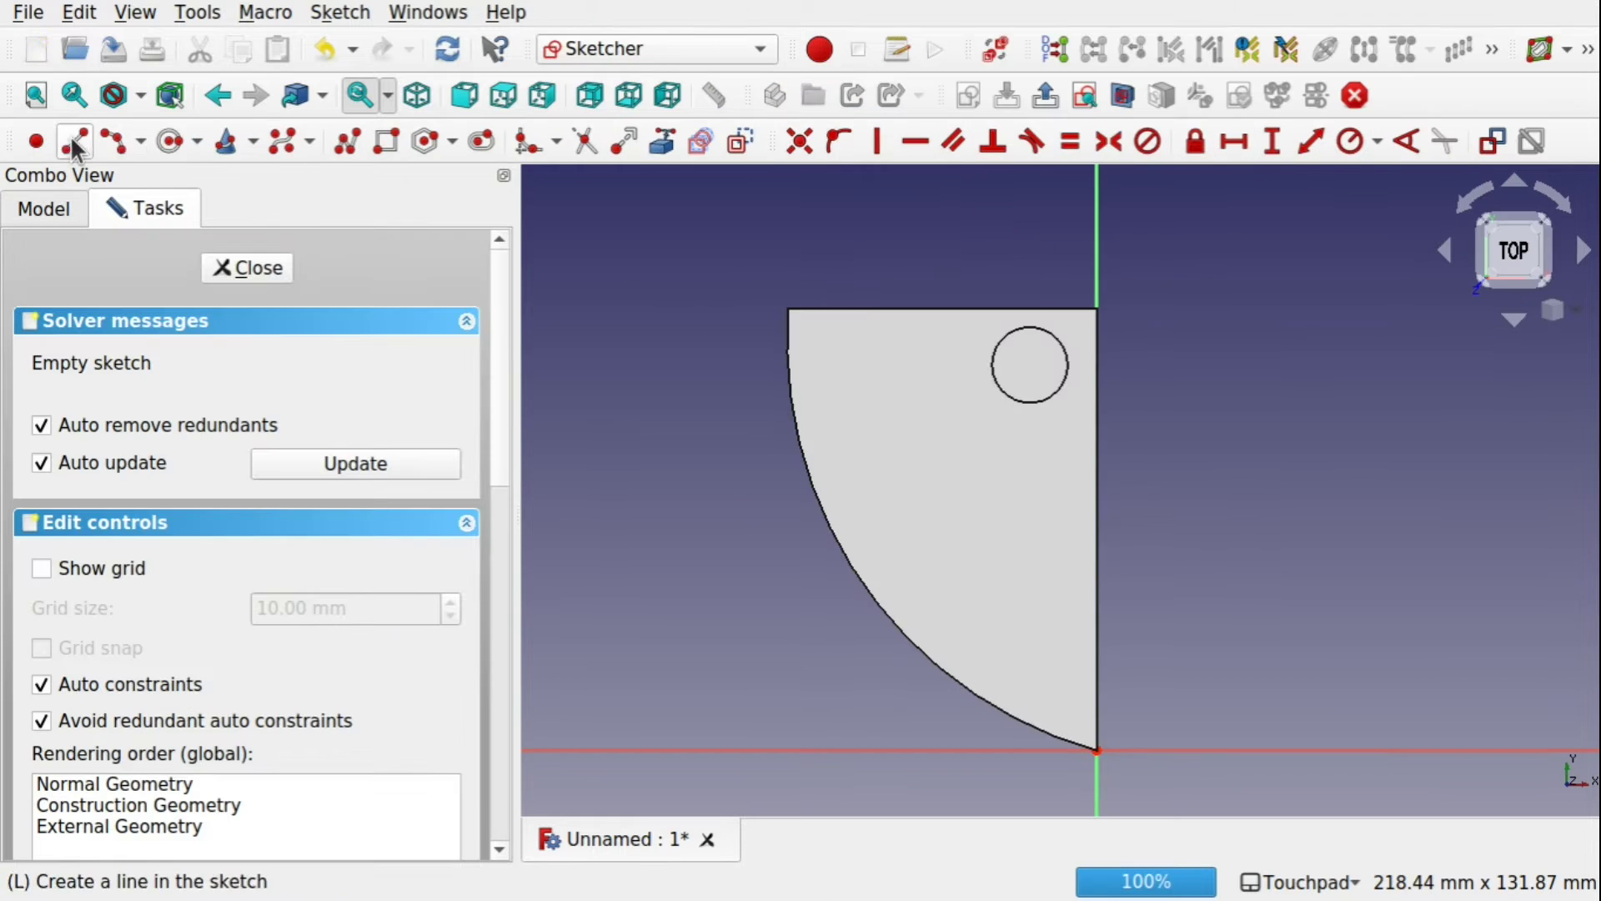
click(163, 142)
click(1029, 366)
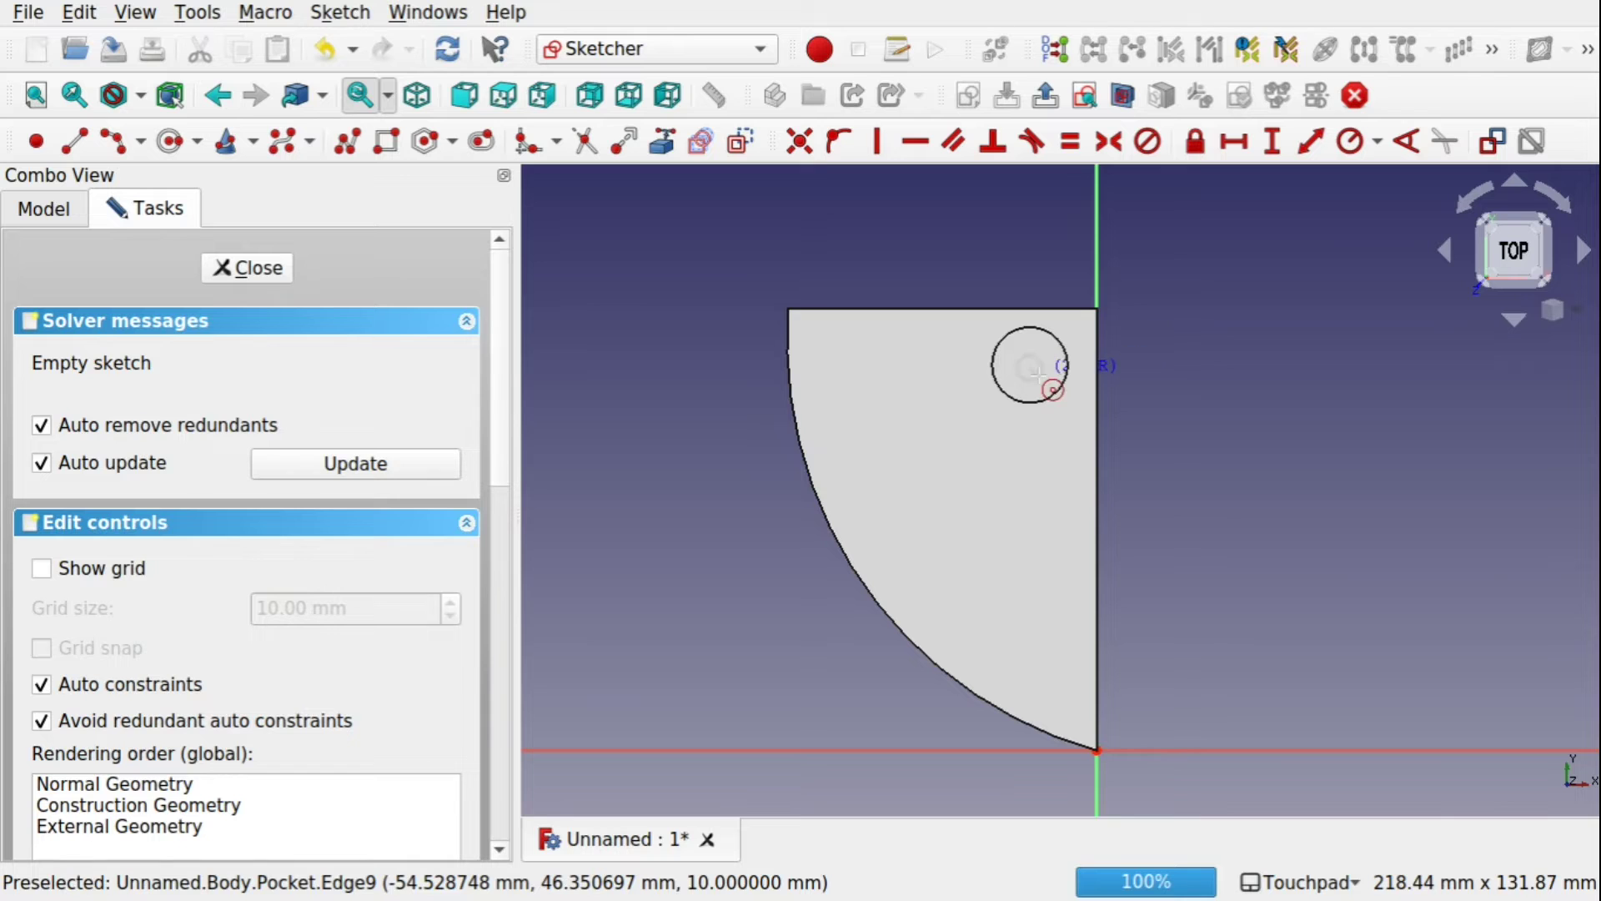
click(1052, 388)
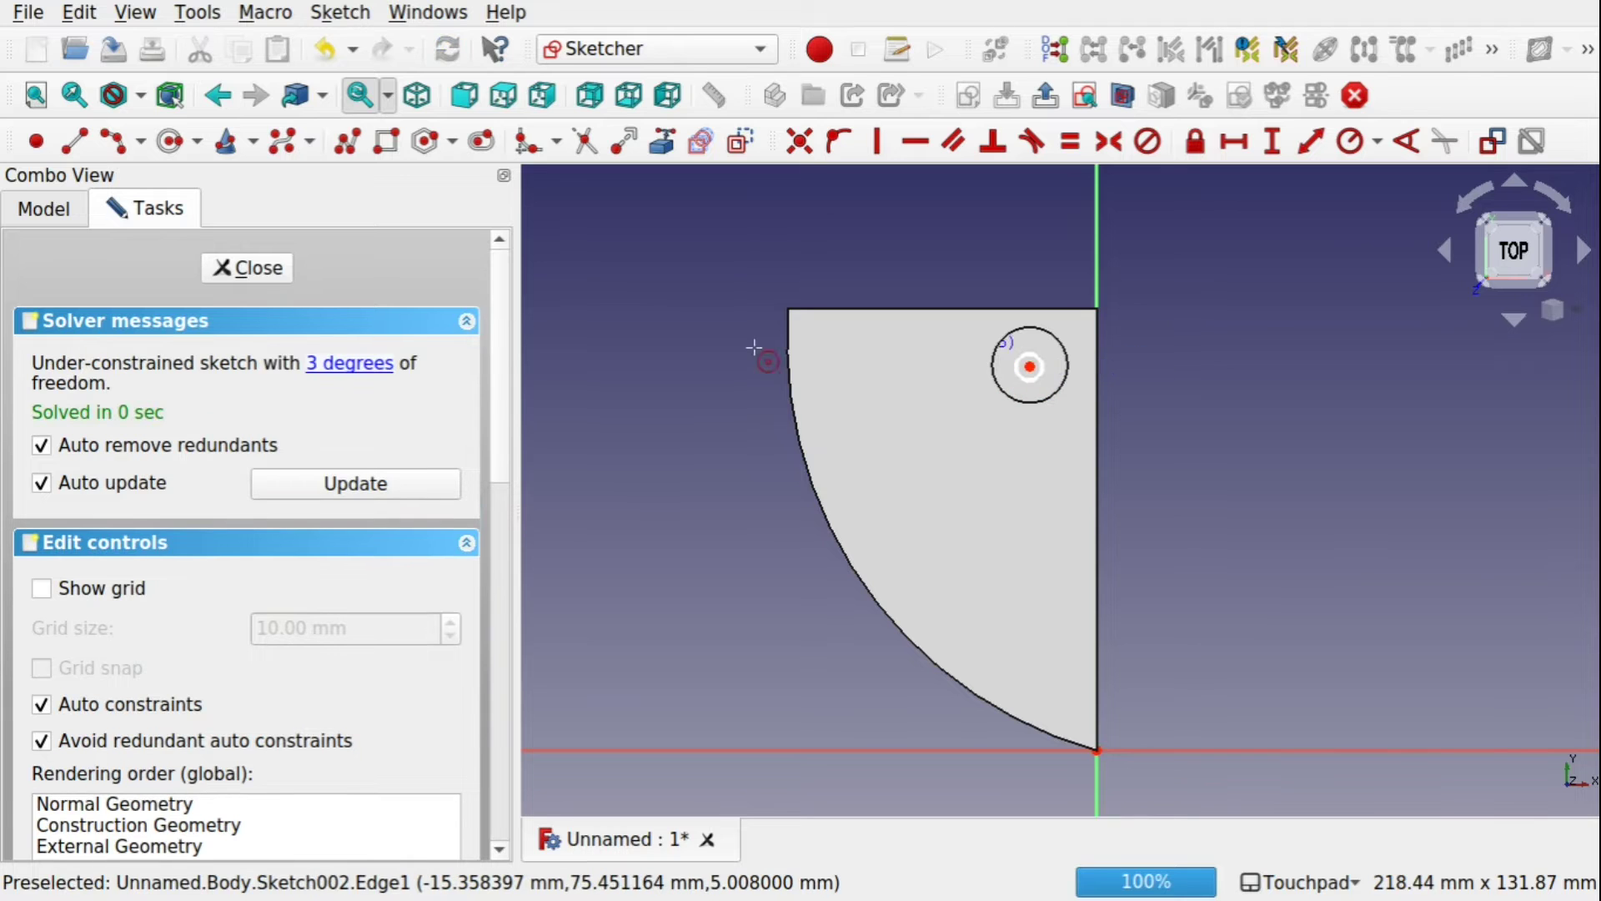
click(241, 265)
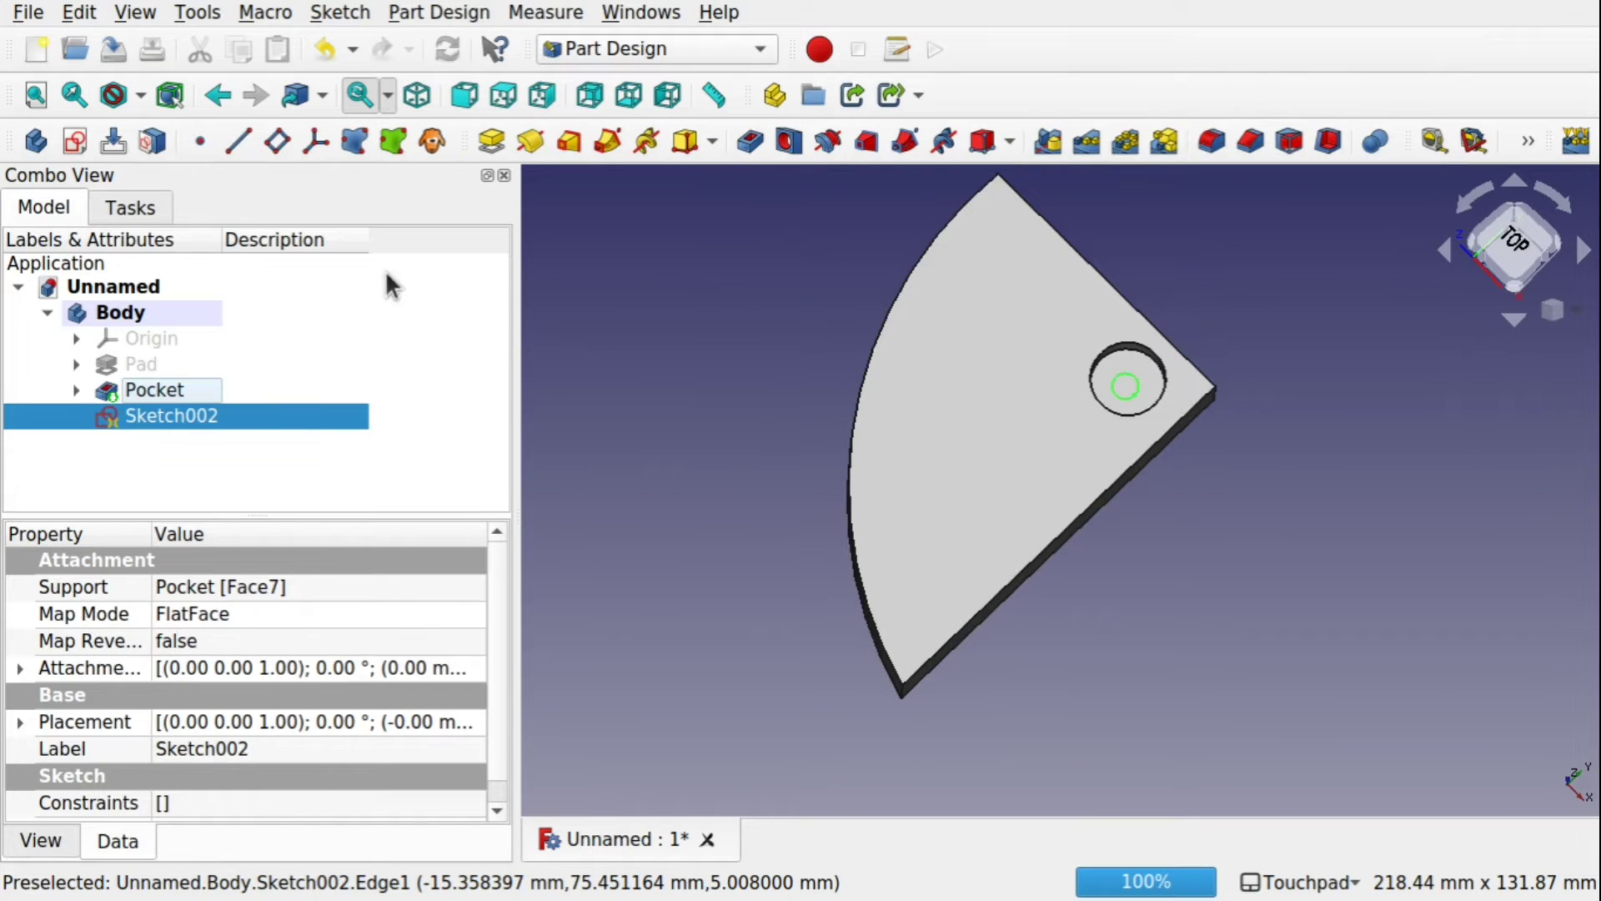
Pad the small circle 20 mm to form a pin rising from the pocket floor.
click(492, 142)
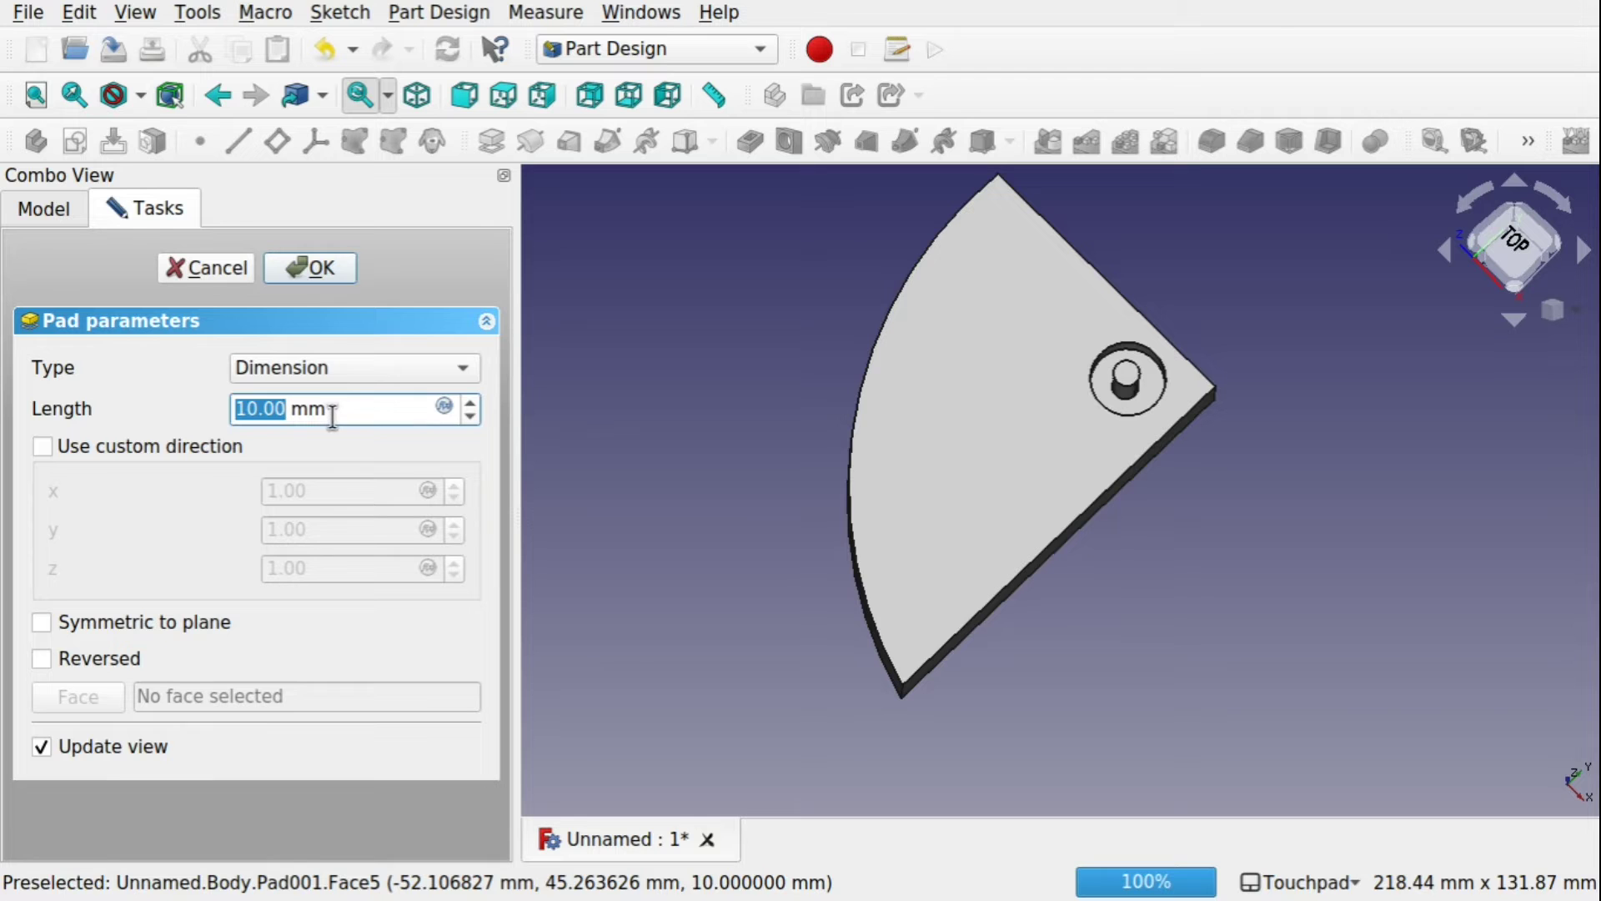
text(2)
click(577, 427)
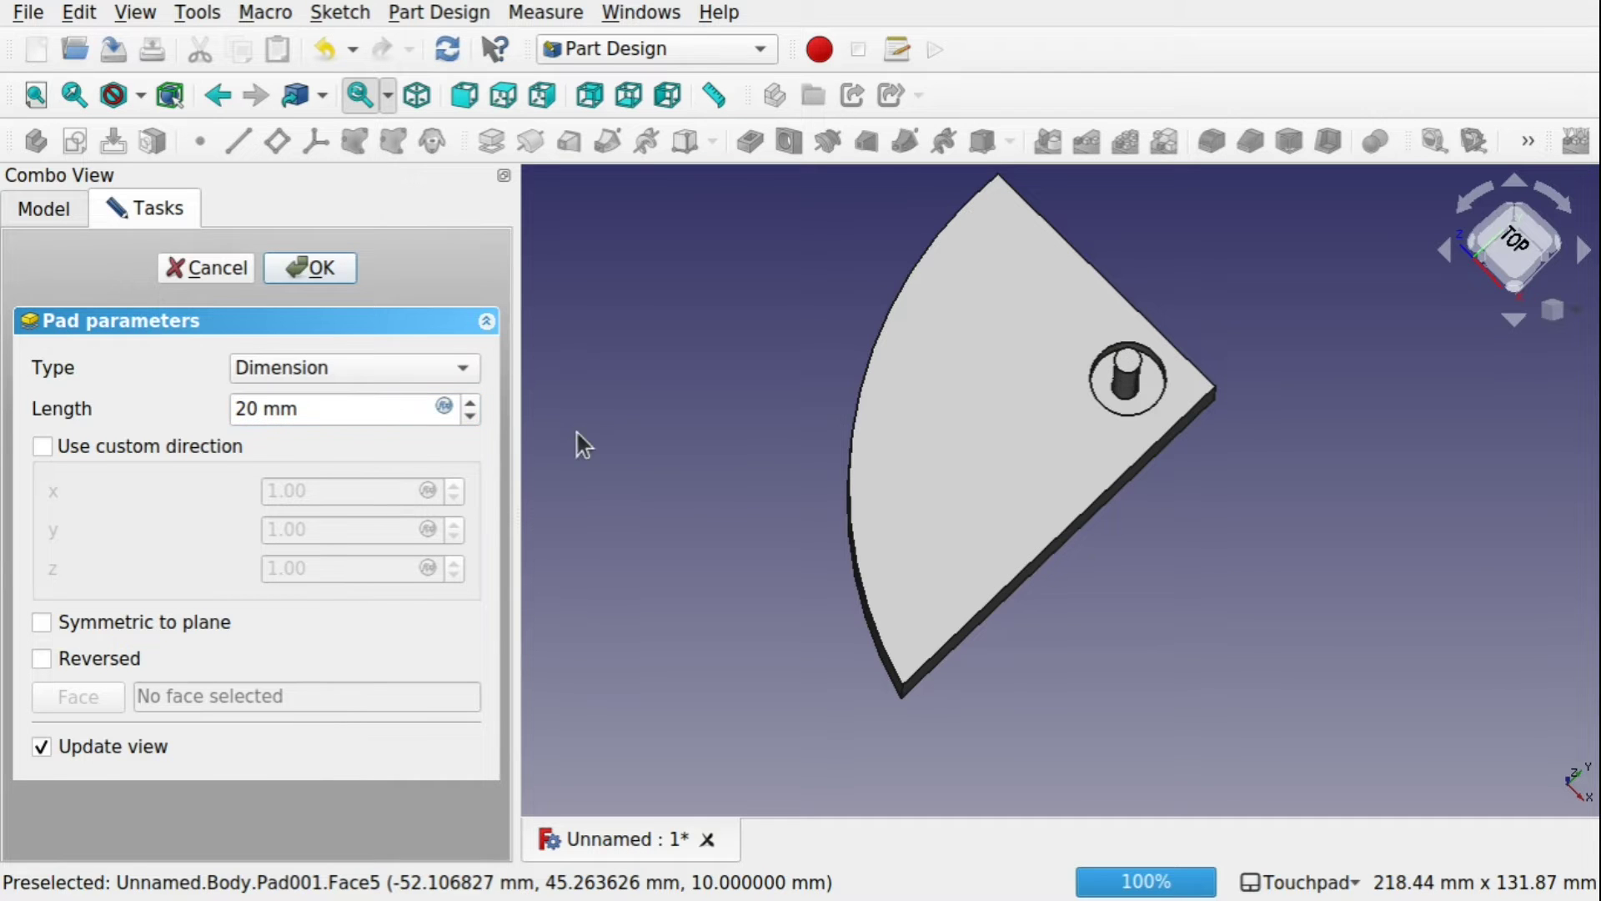
alt+drag(1061, 408, 959, 401)
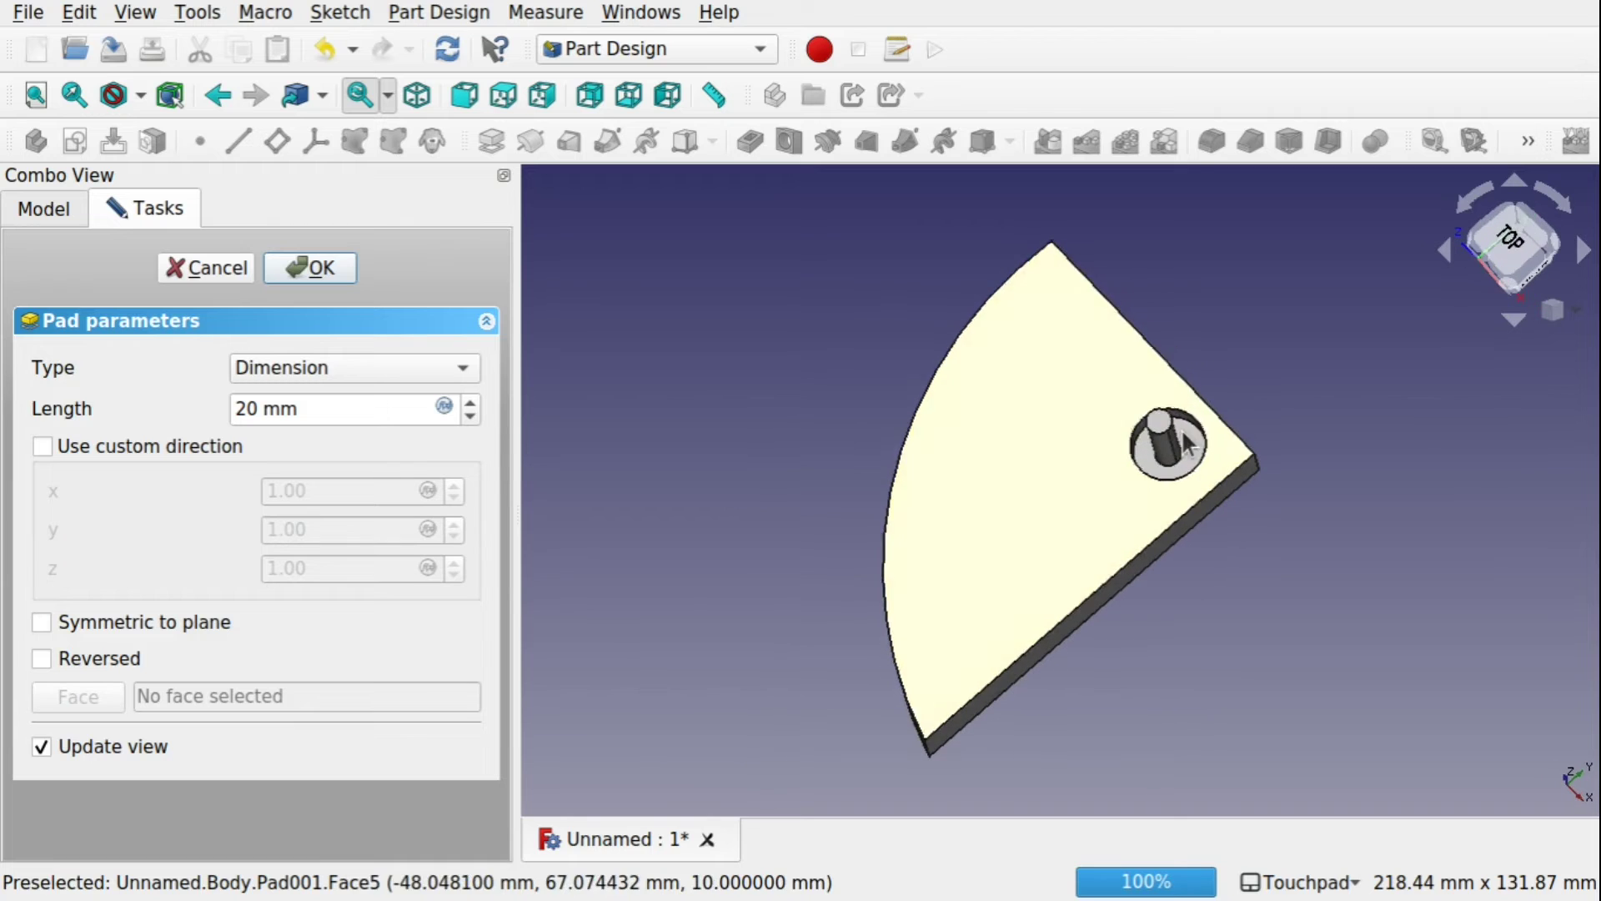
click(310, 267)
Try mirroring the Pad, Pocket and Pad001 features together about the vertical sketch axis with the Mirrored feature.
alt+drag(839, 328, 850, 367)
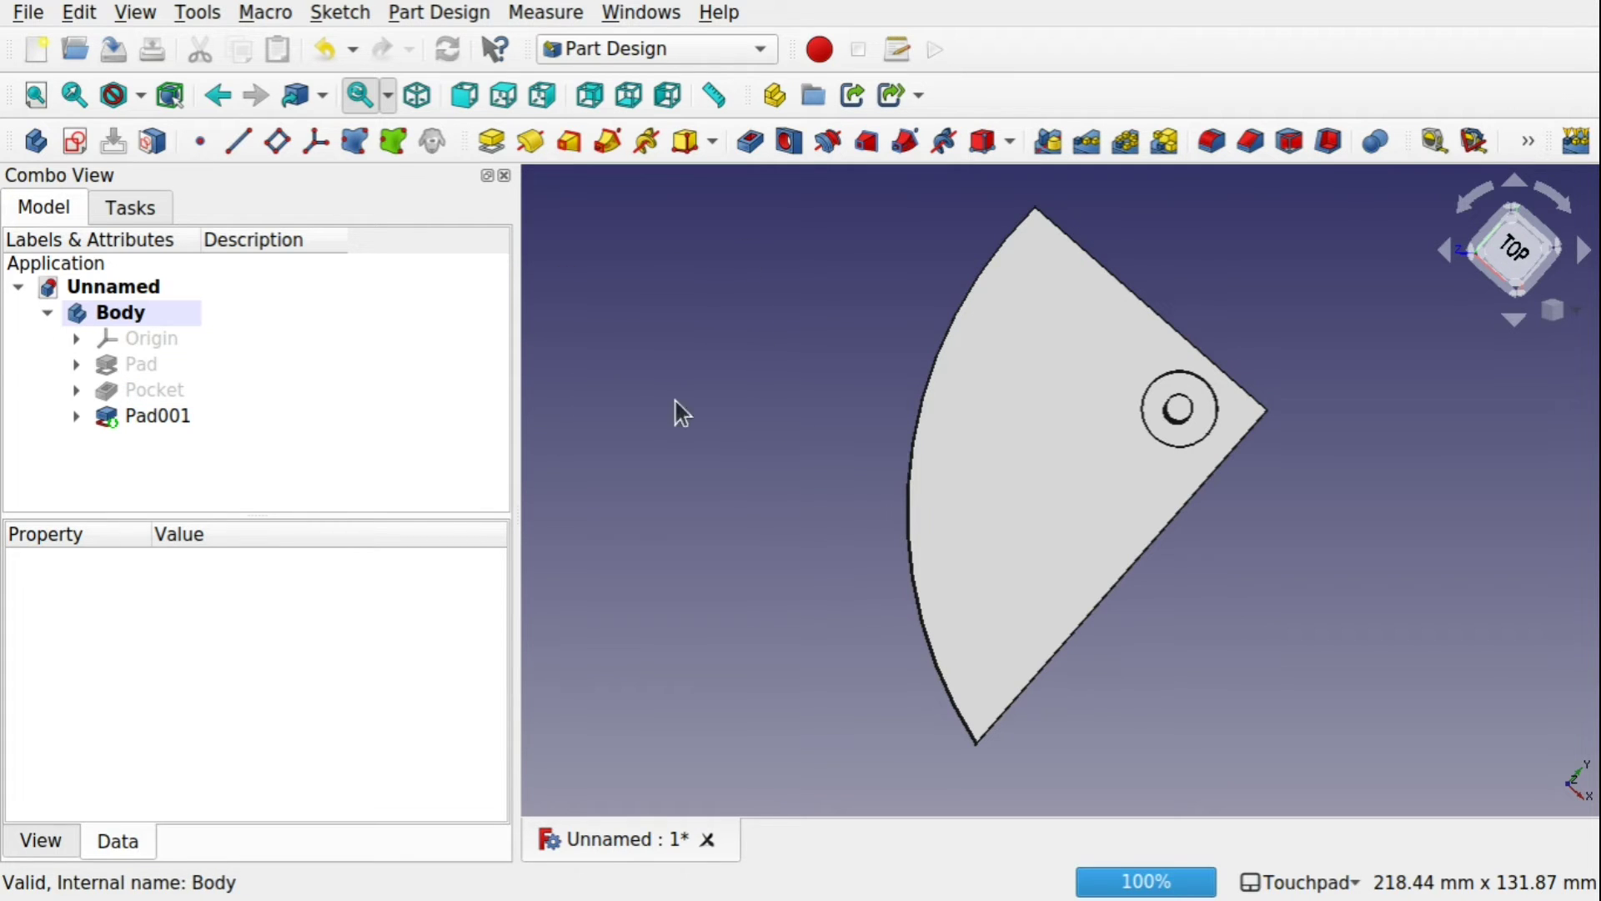
click(1047, 142)
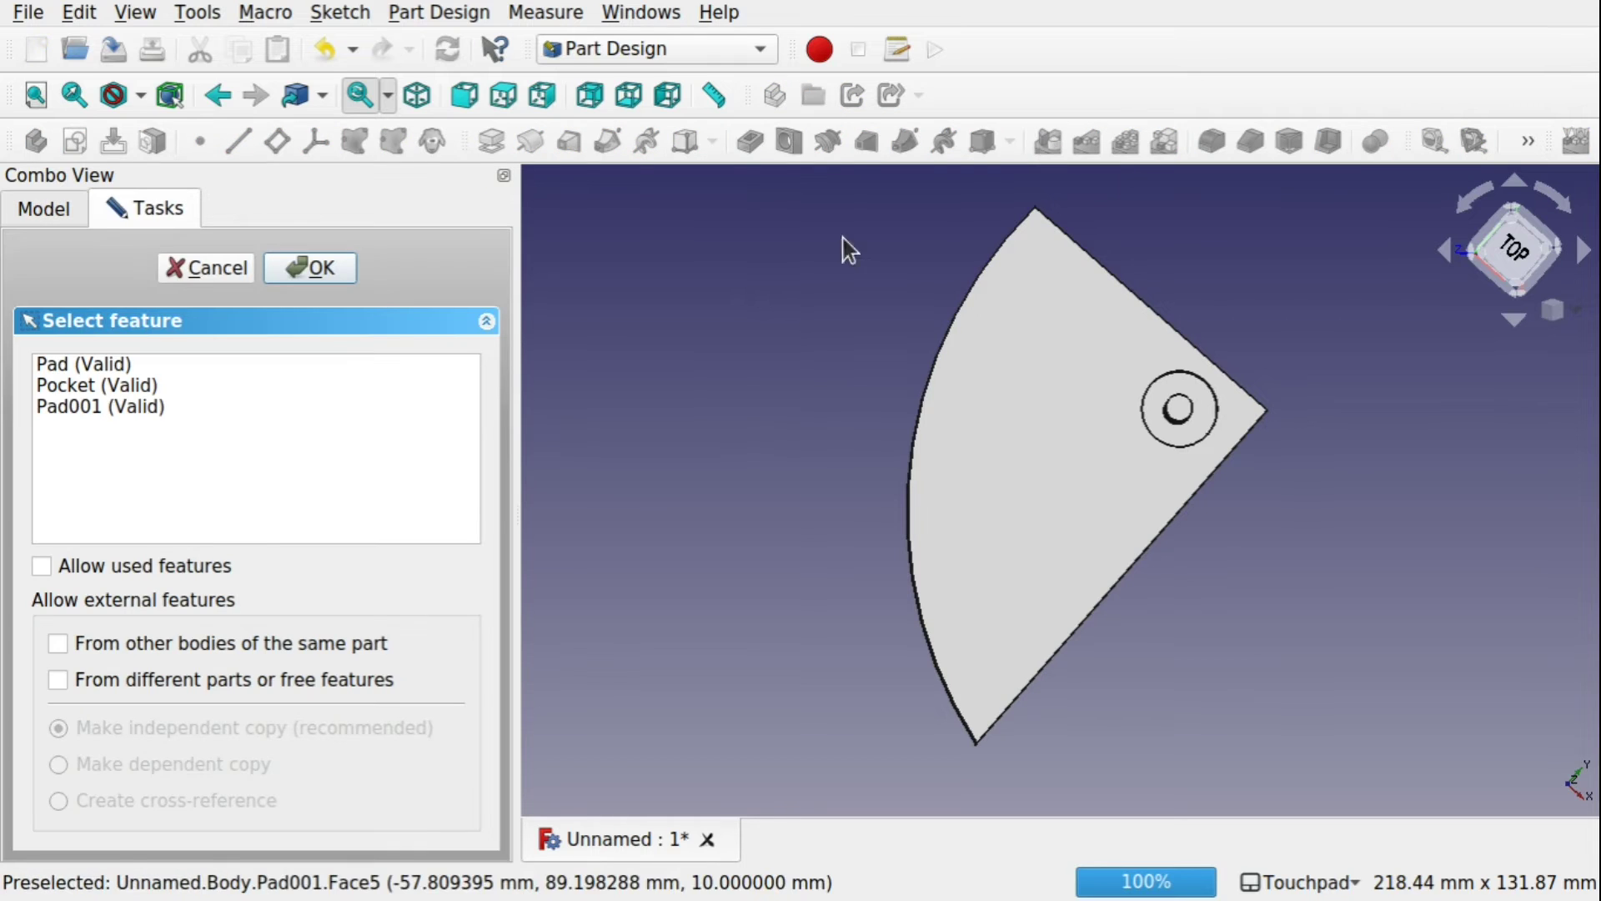
click(99, 363)
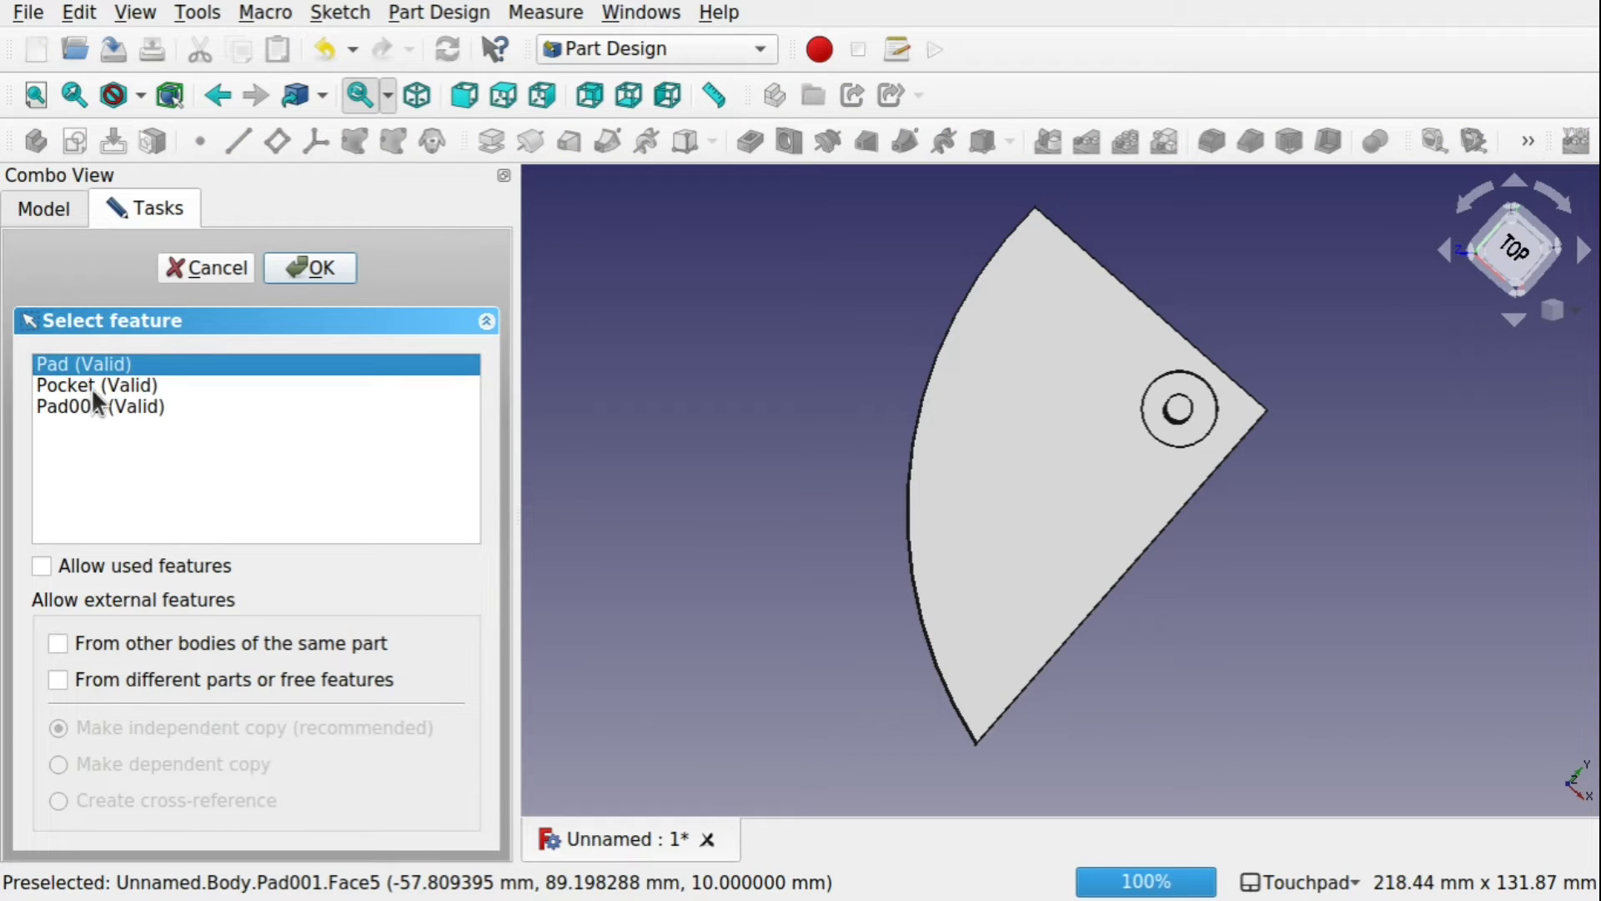
click(125, 393)
click(111, 411)
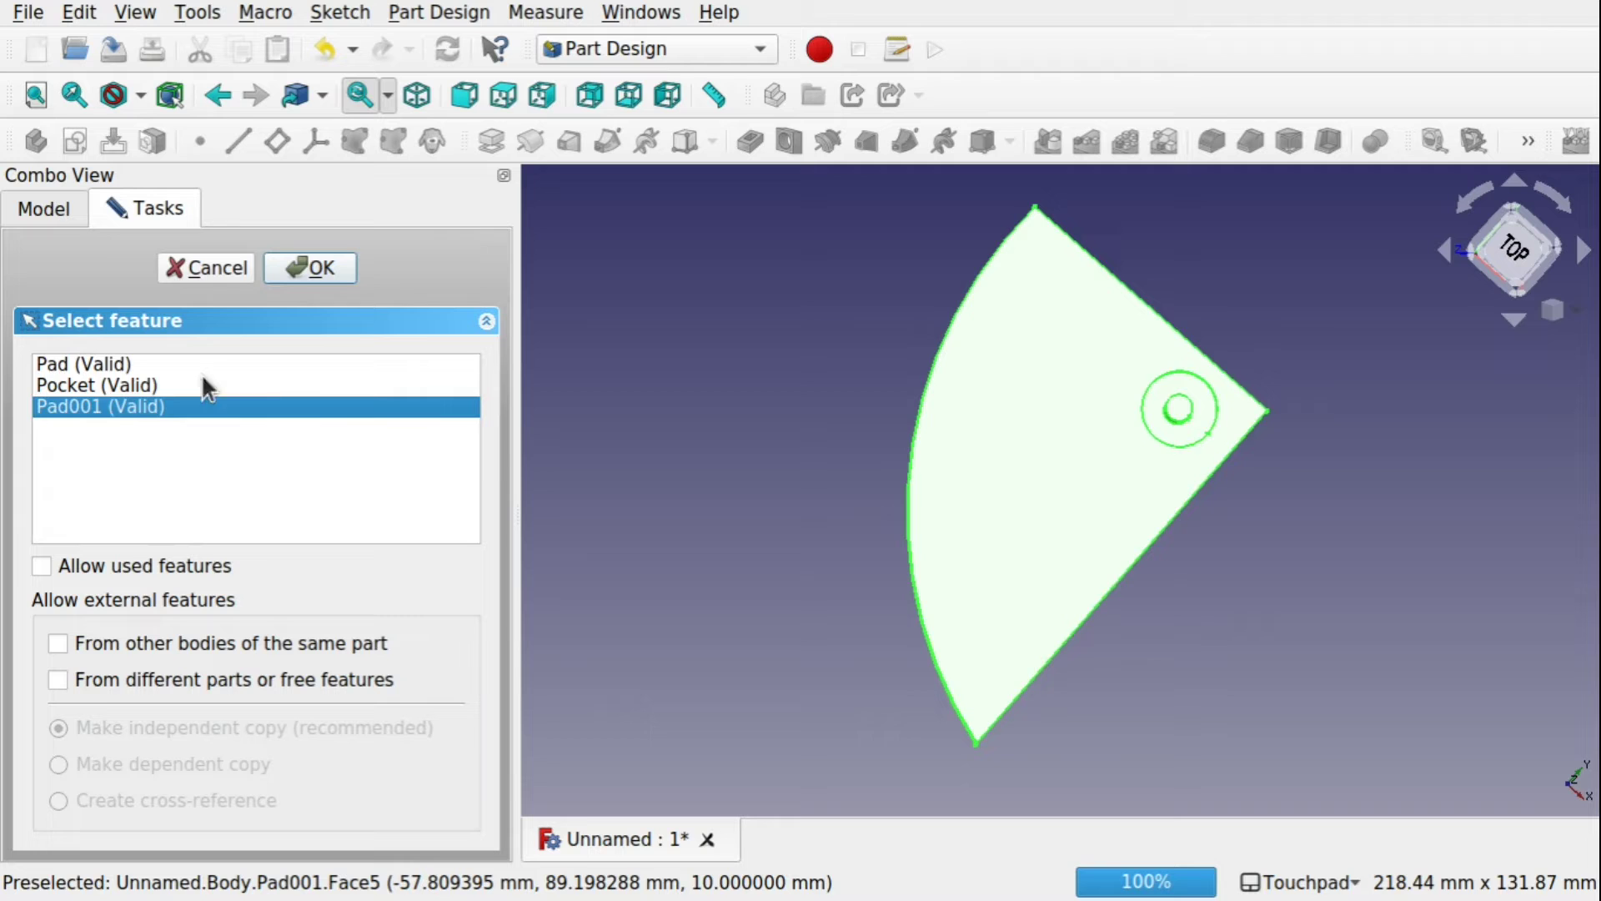
click(96, 364)
shift+click(139, 407)
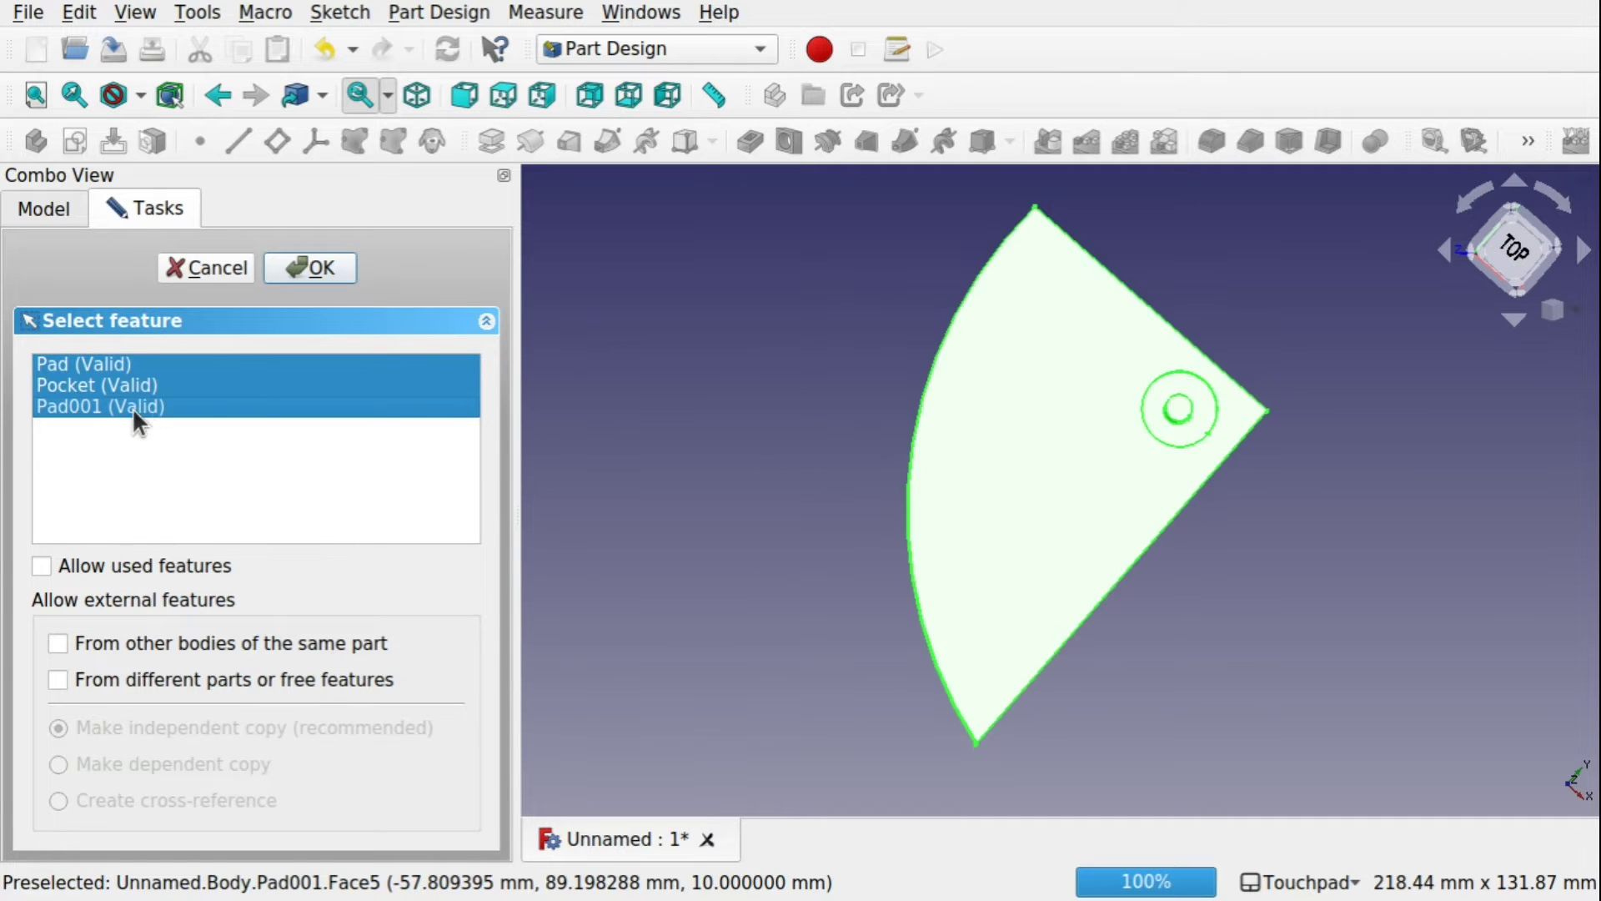
click(82, 364)
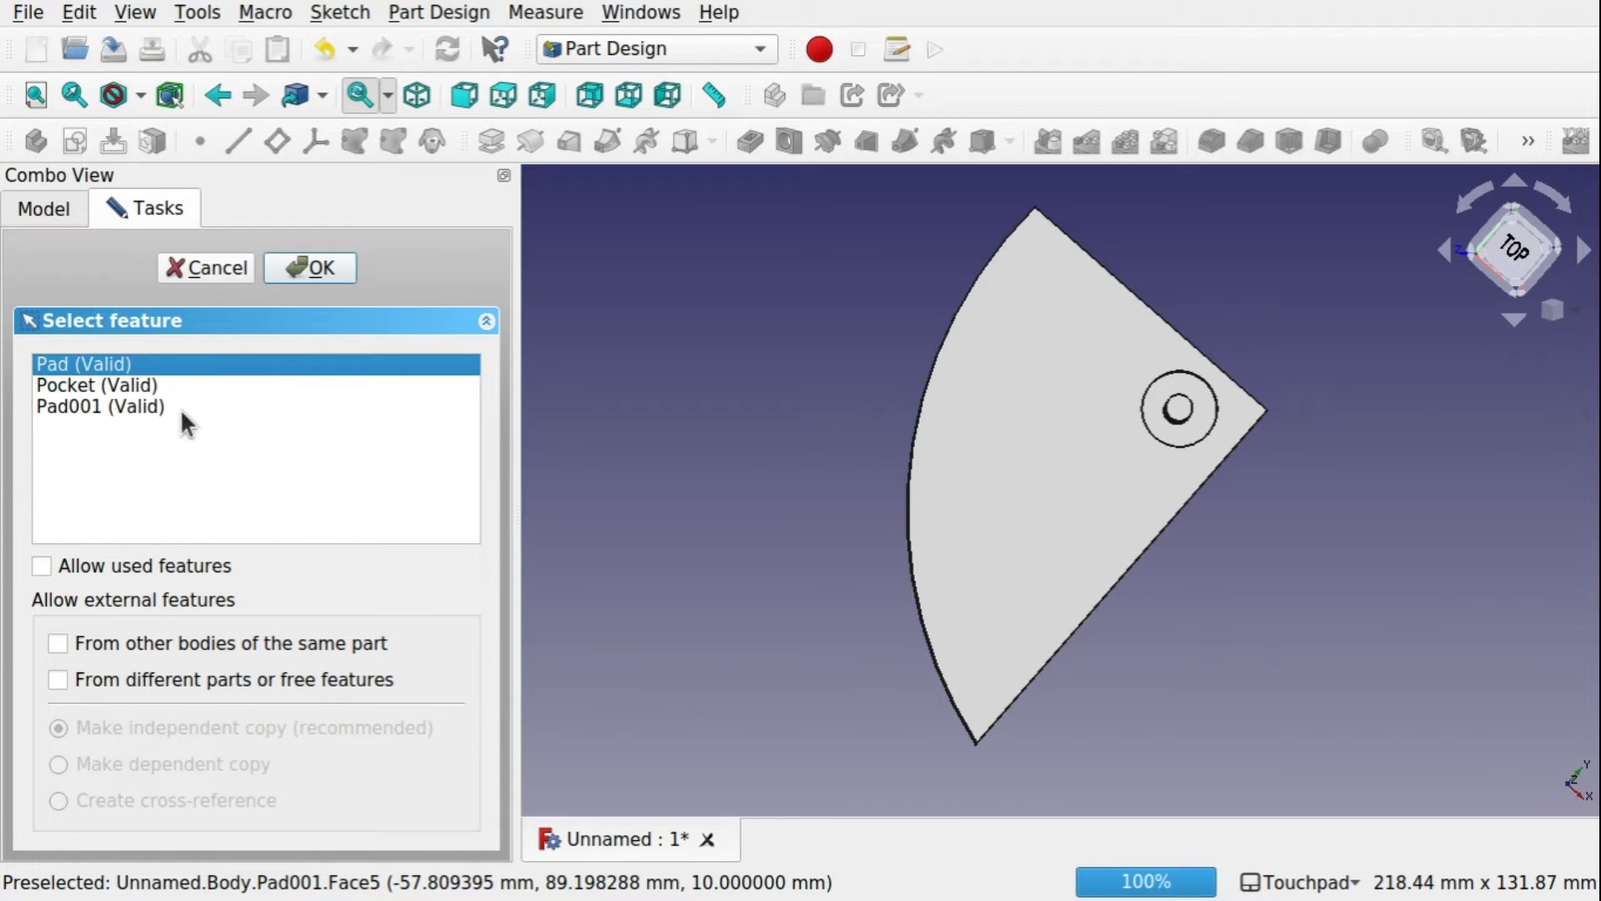
shift+click(147, 384)
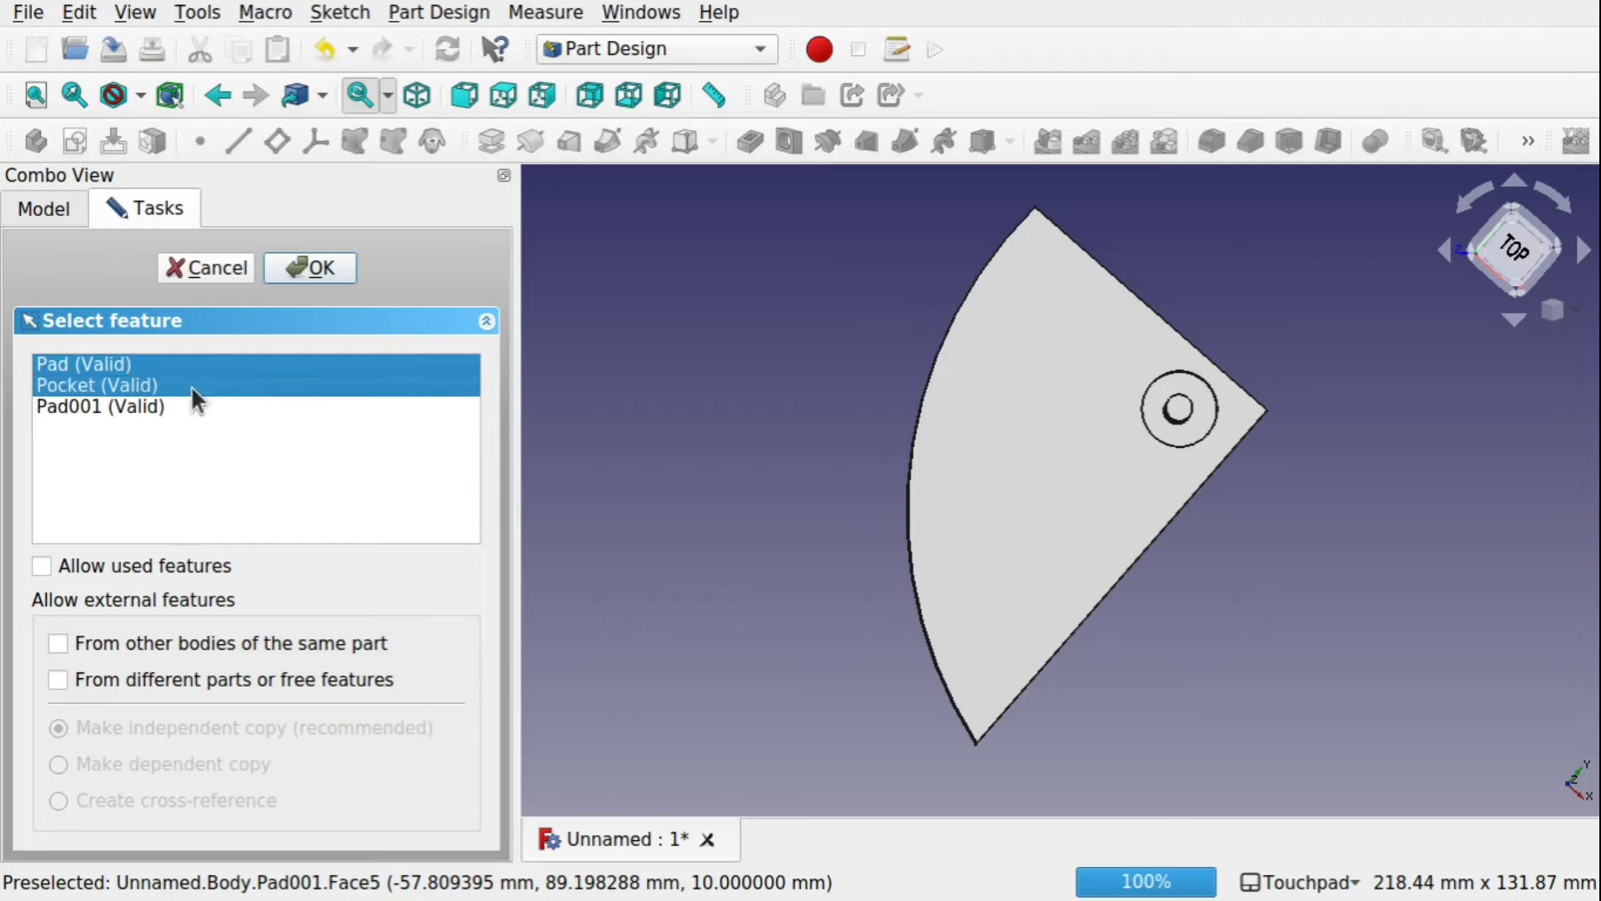
shift+click(143, 409)
click(100, 365)
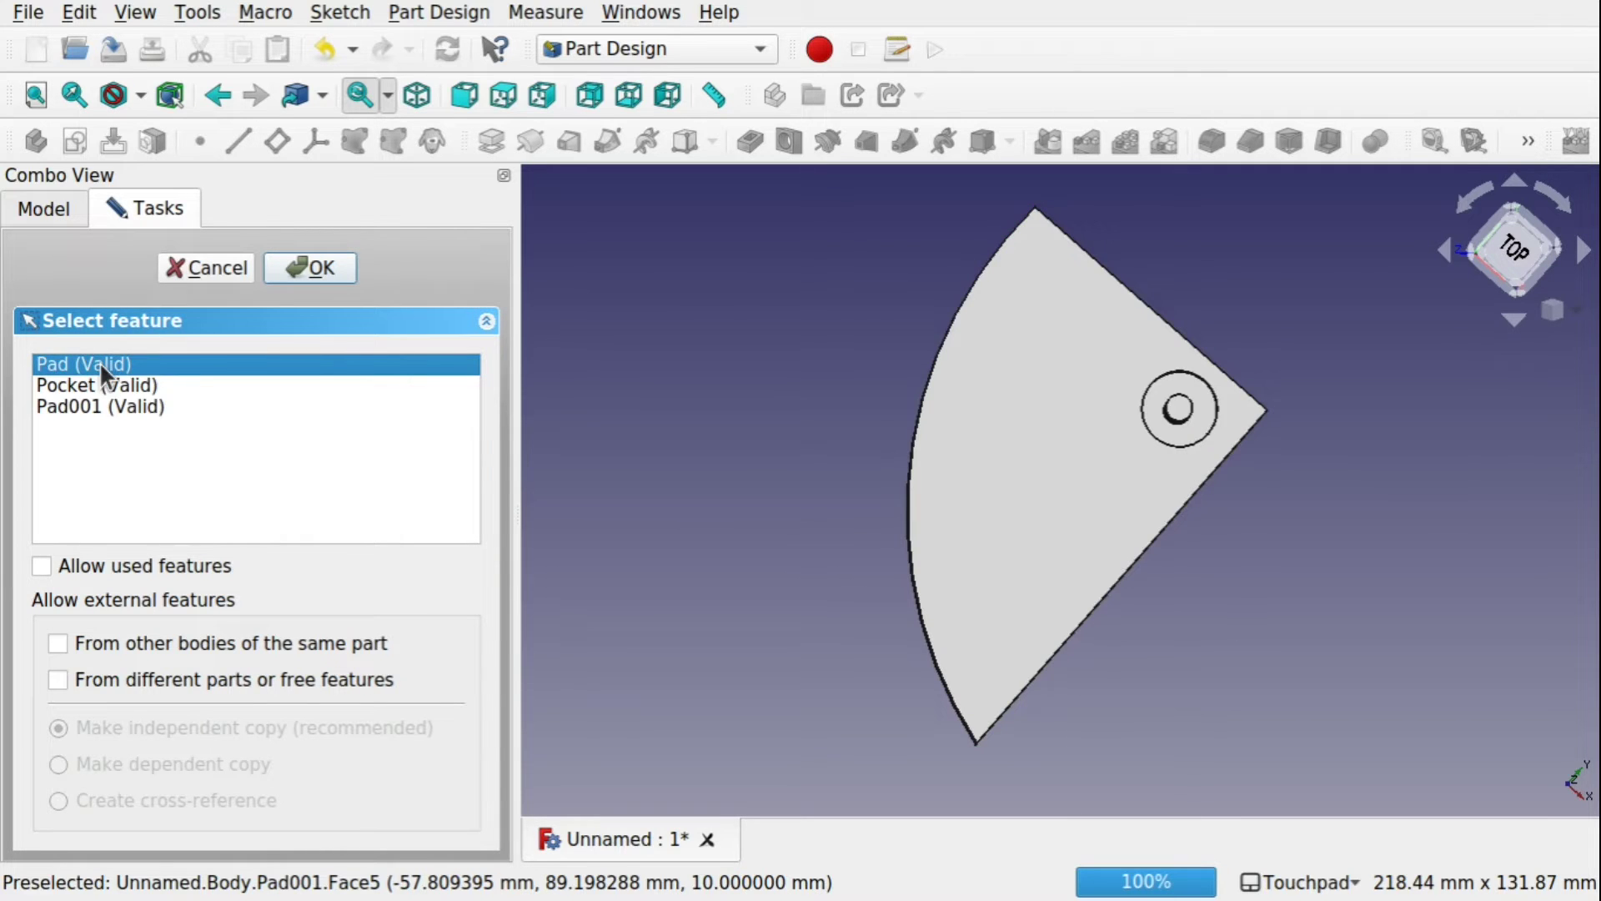
shift+click(145, 404)
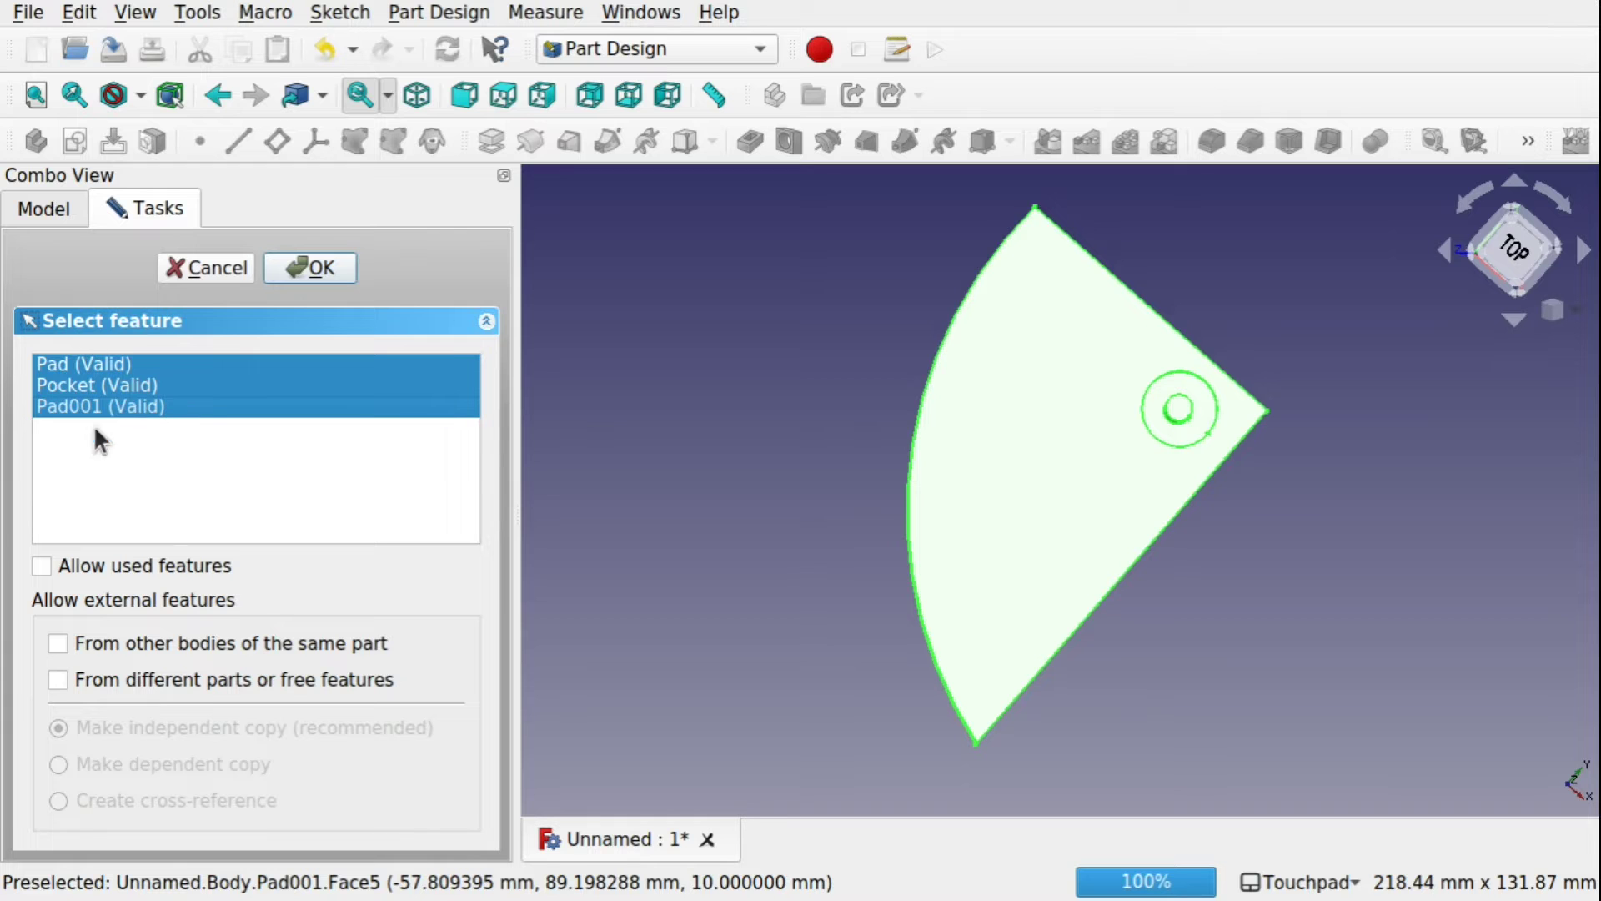
click(318, 280)
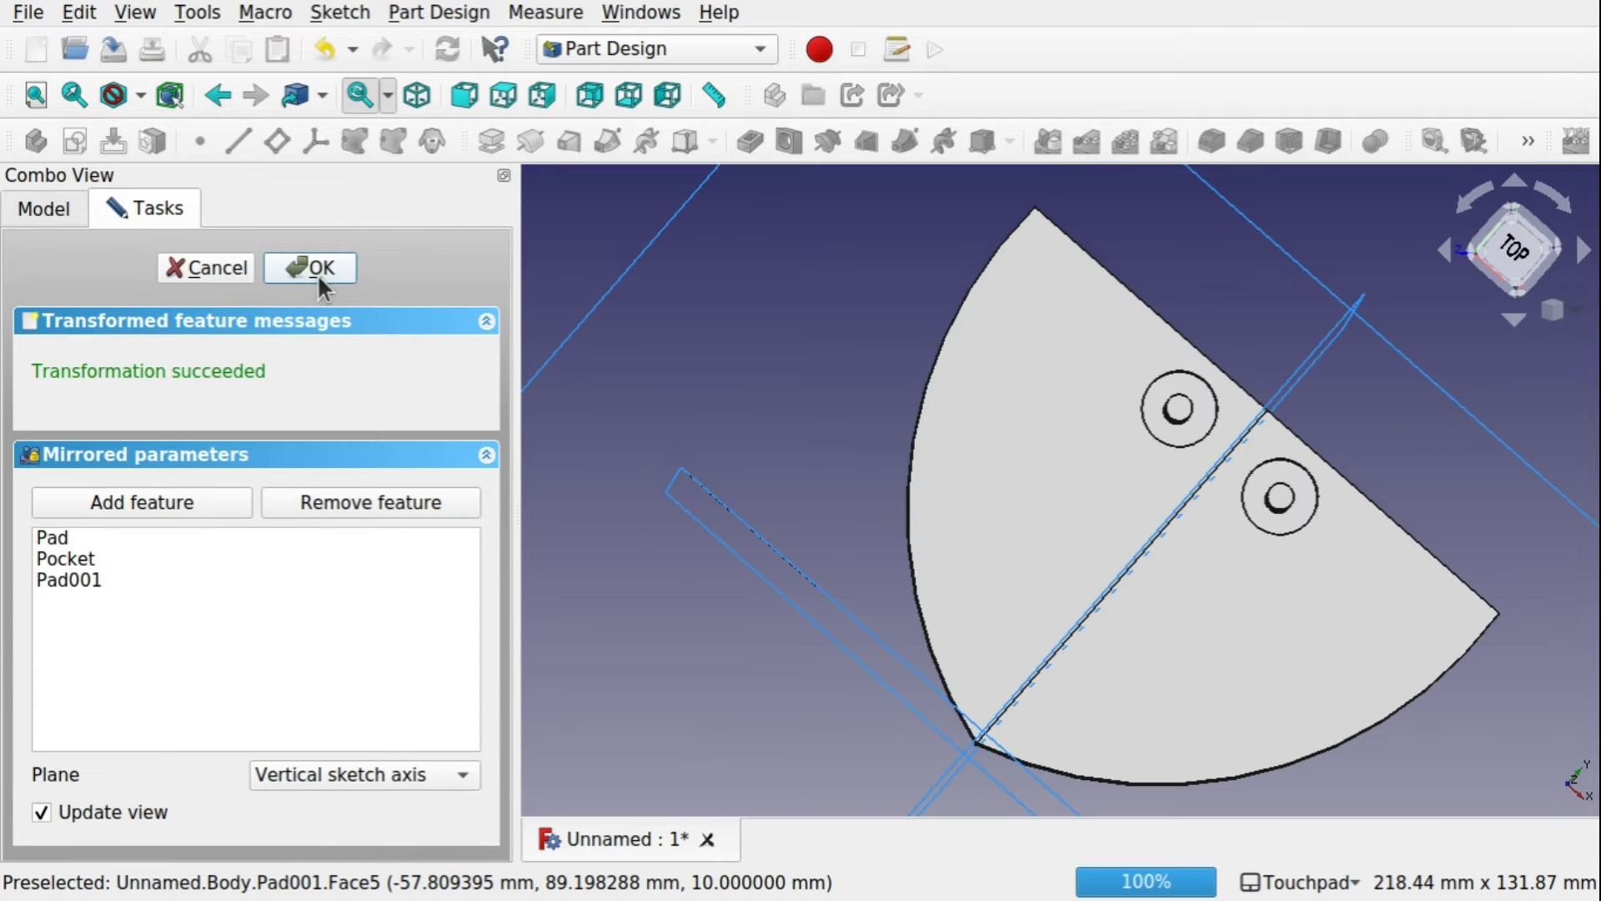
Try moving Pad001 ahead of Pocket in the mirrored feature order, and return it to the end.
middle_drag(1083, 528, 1243, 567)
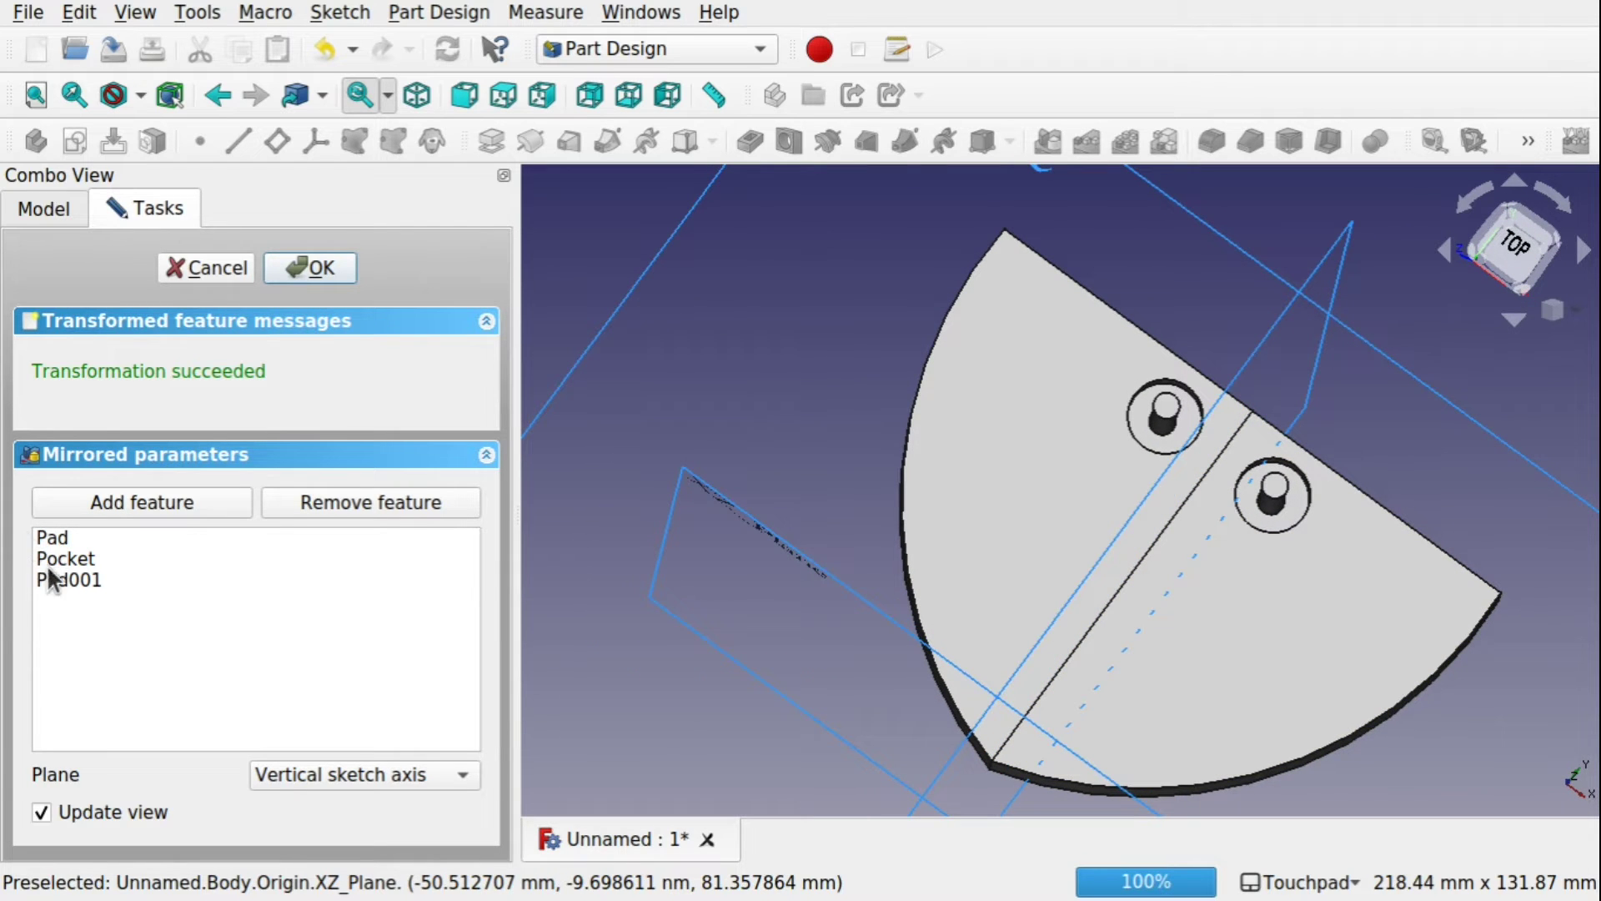
click(58, 535)
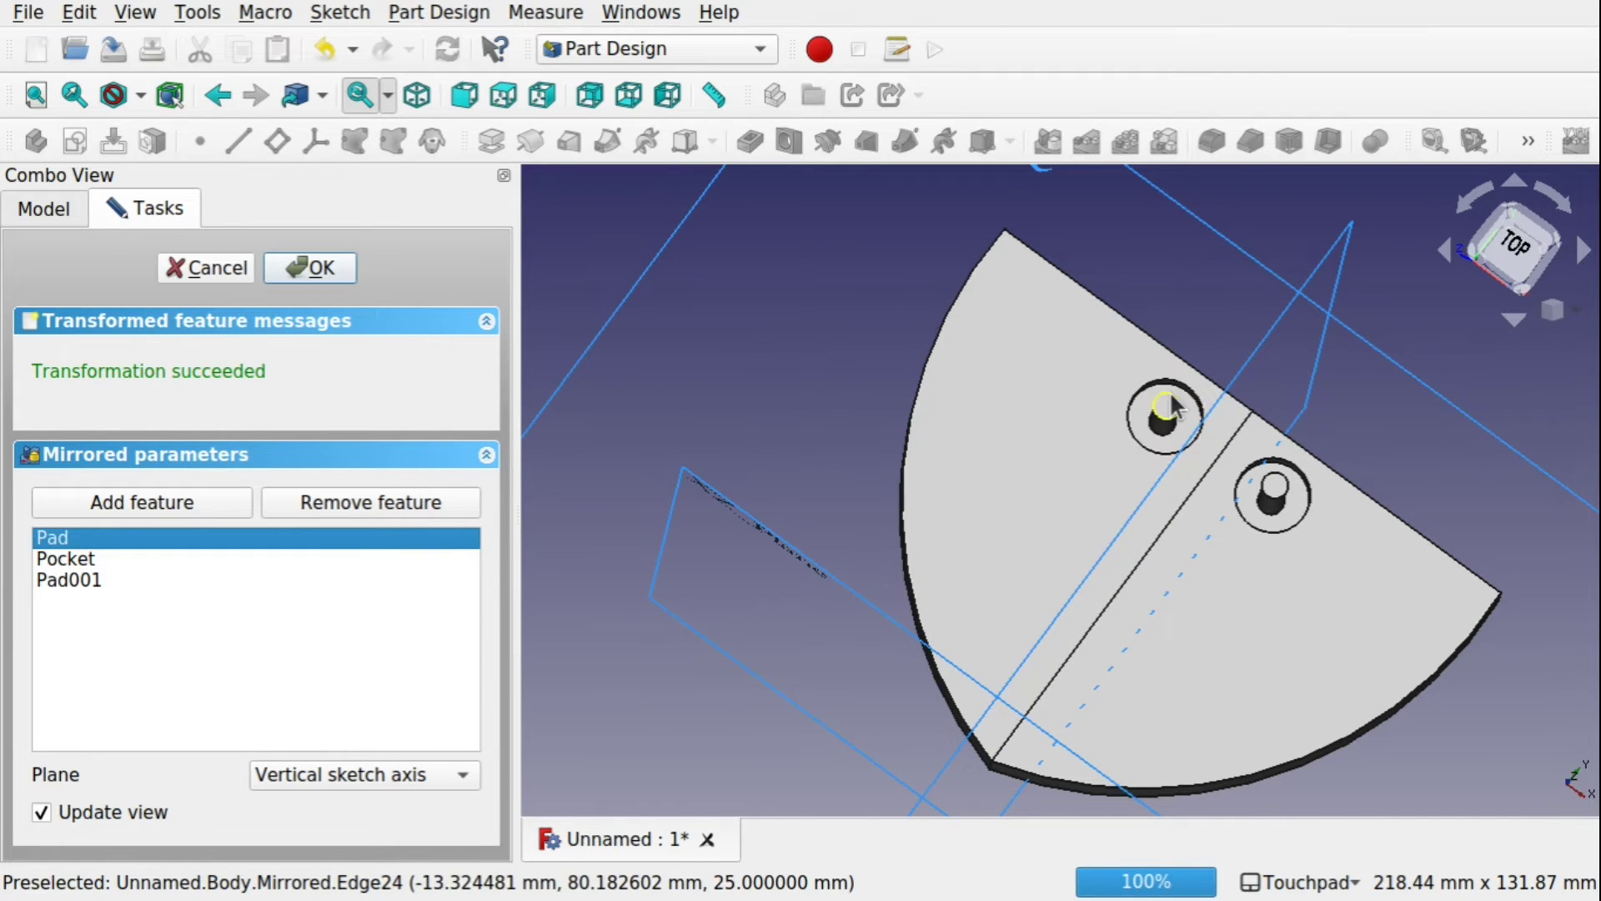
middle_drag(1162, 404, 1261, 405)
middle_drag(1161, 418, 1209, 534)
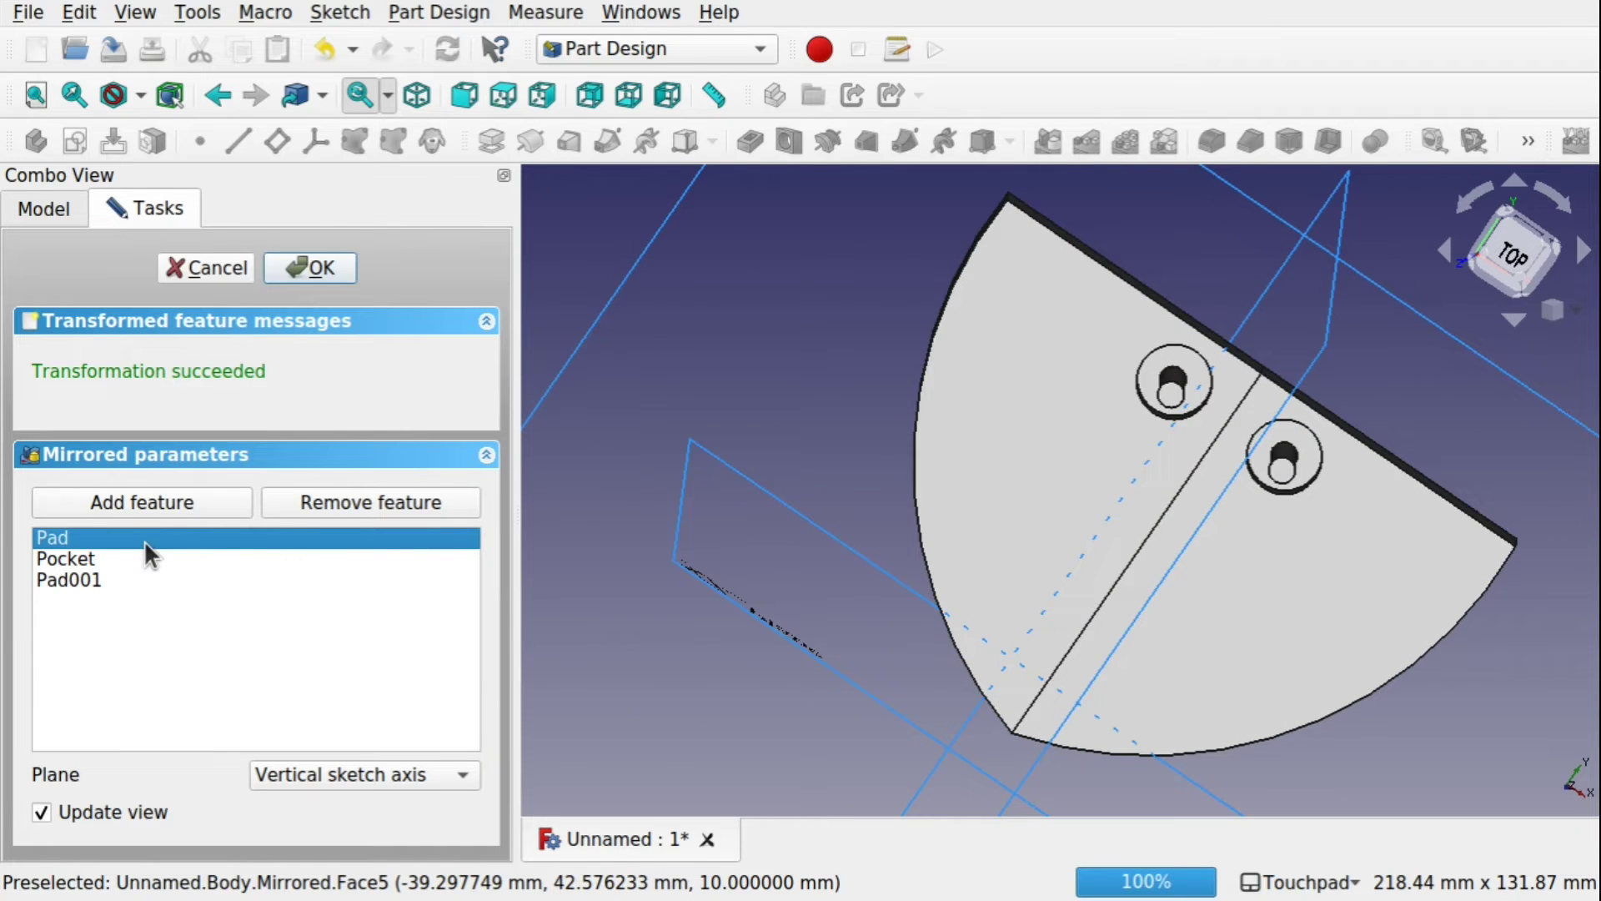
click(82, 576)
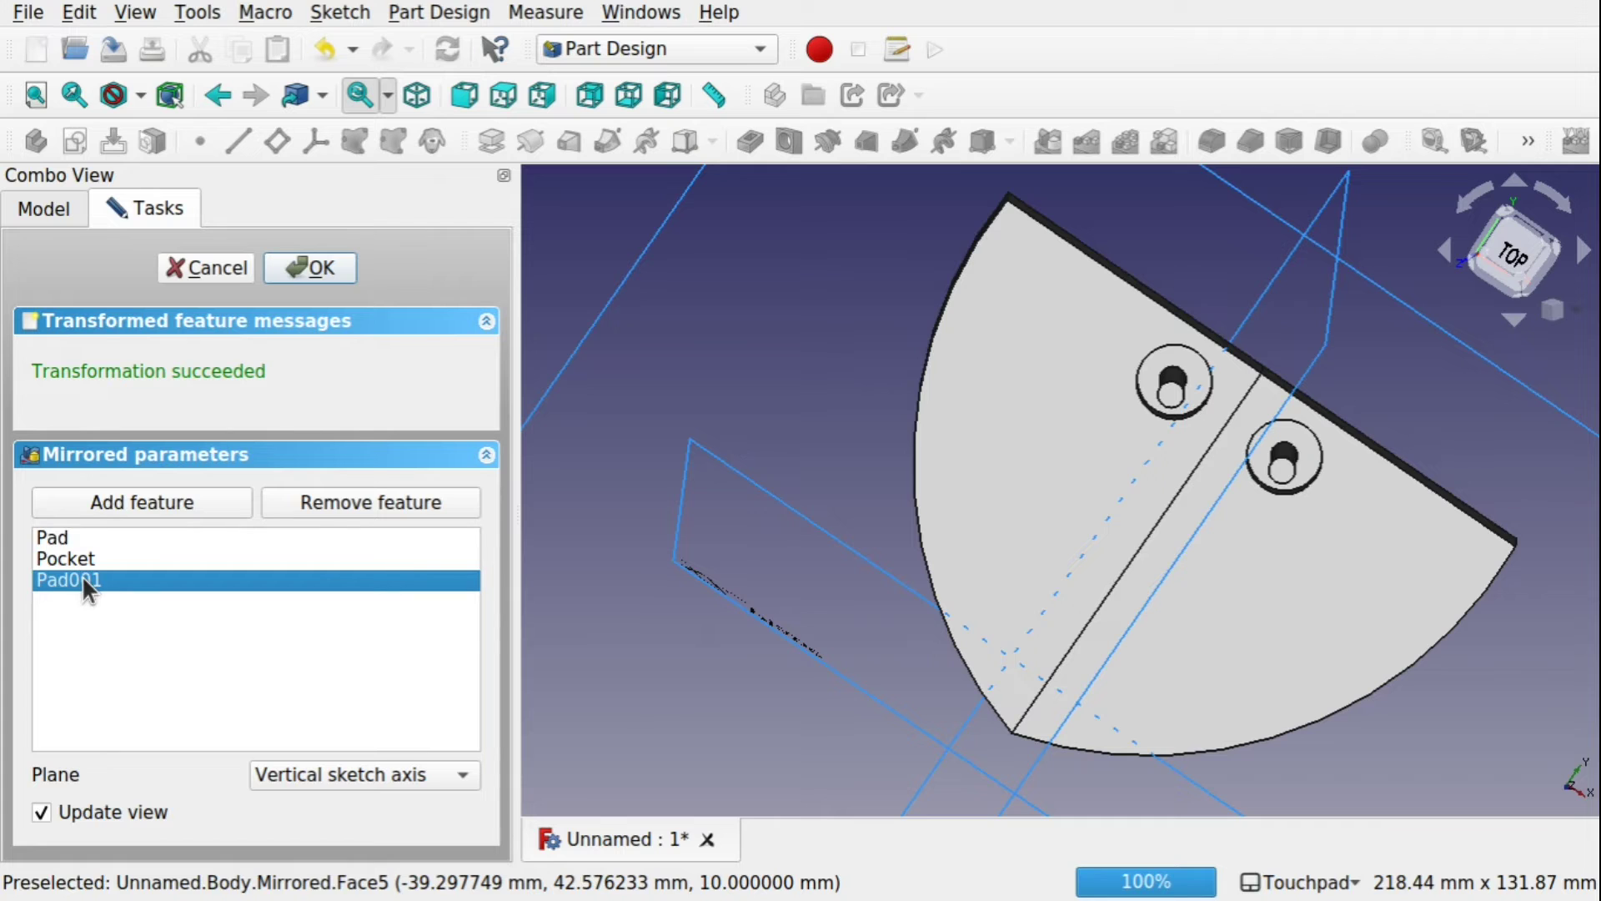
drag(82, 573, 78, 538)
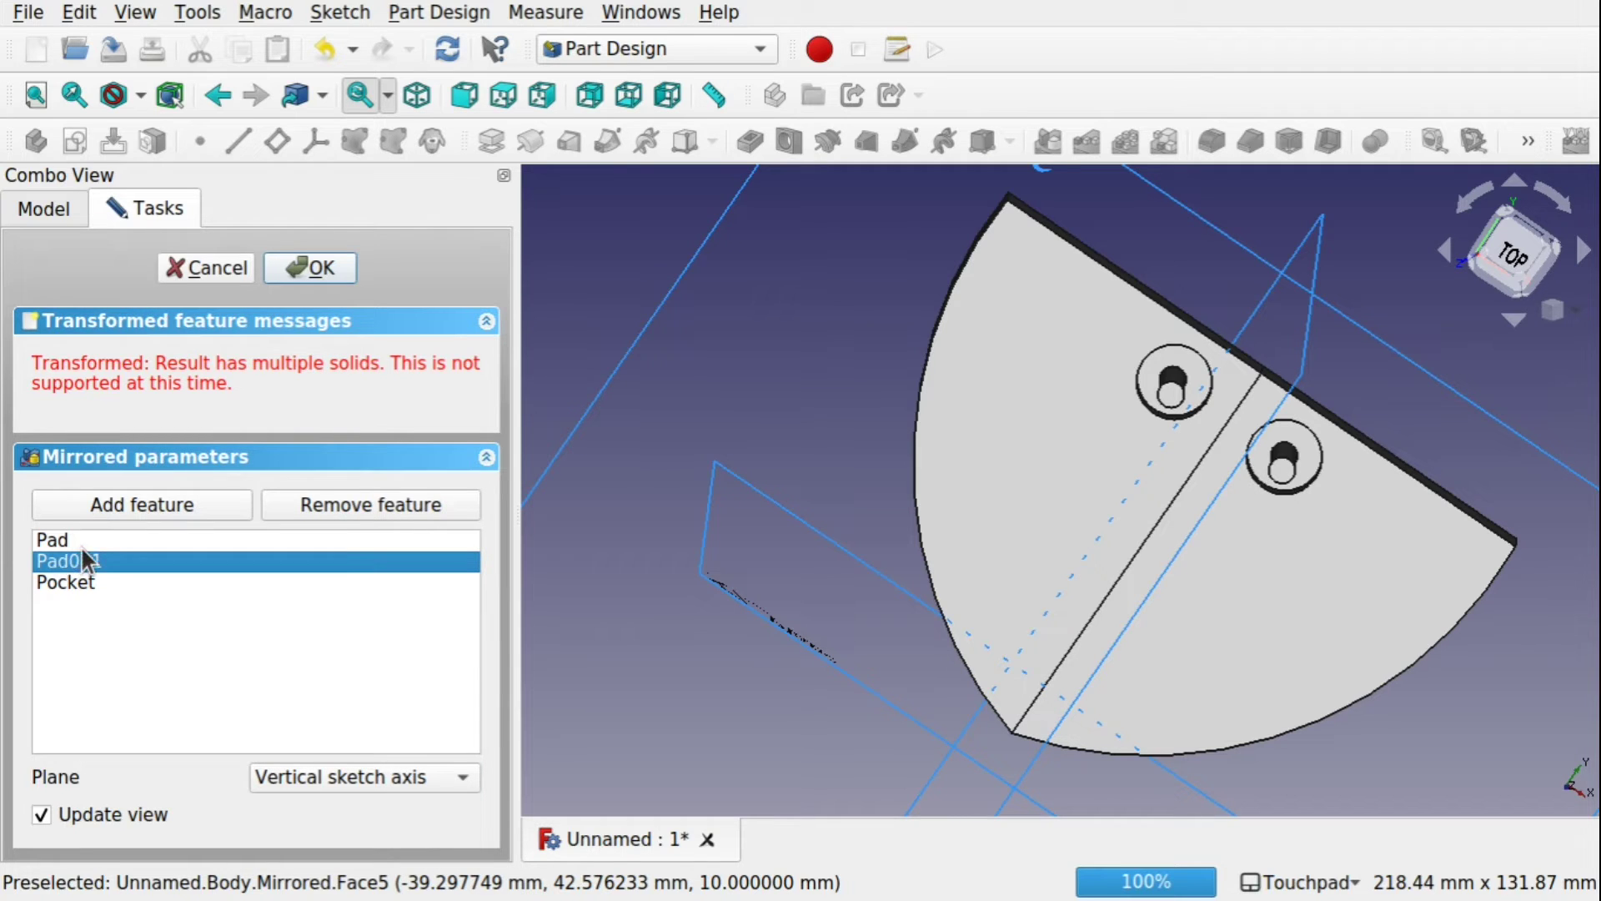
drag(85, 561, 87, 613)
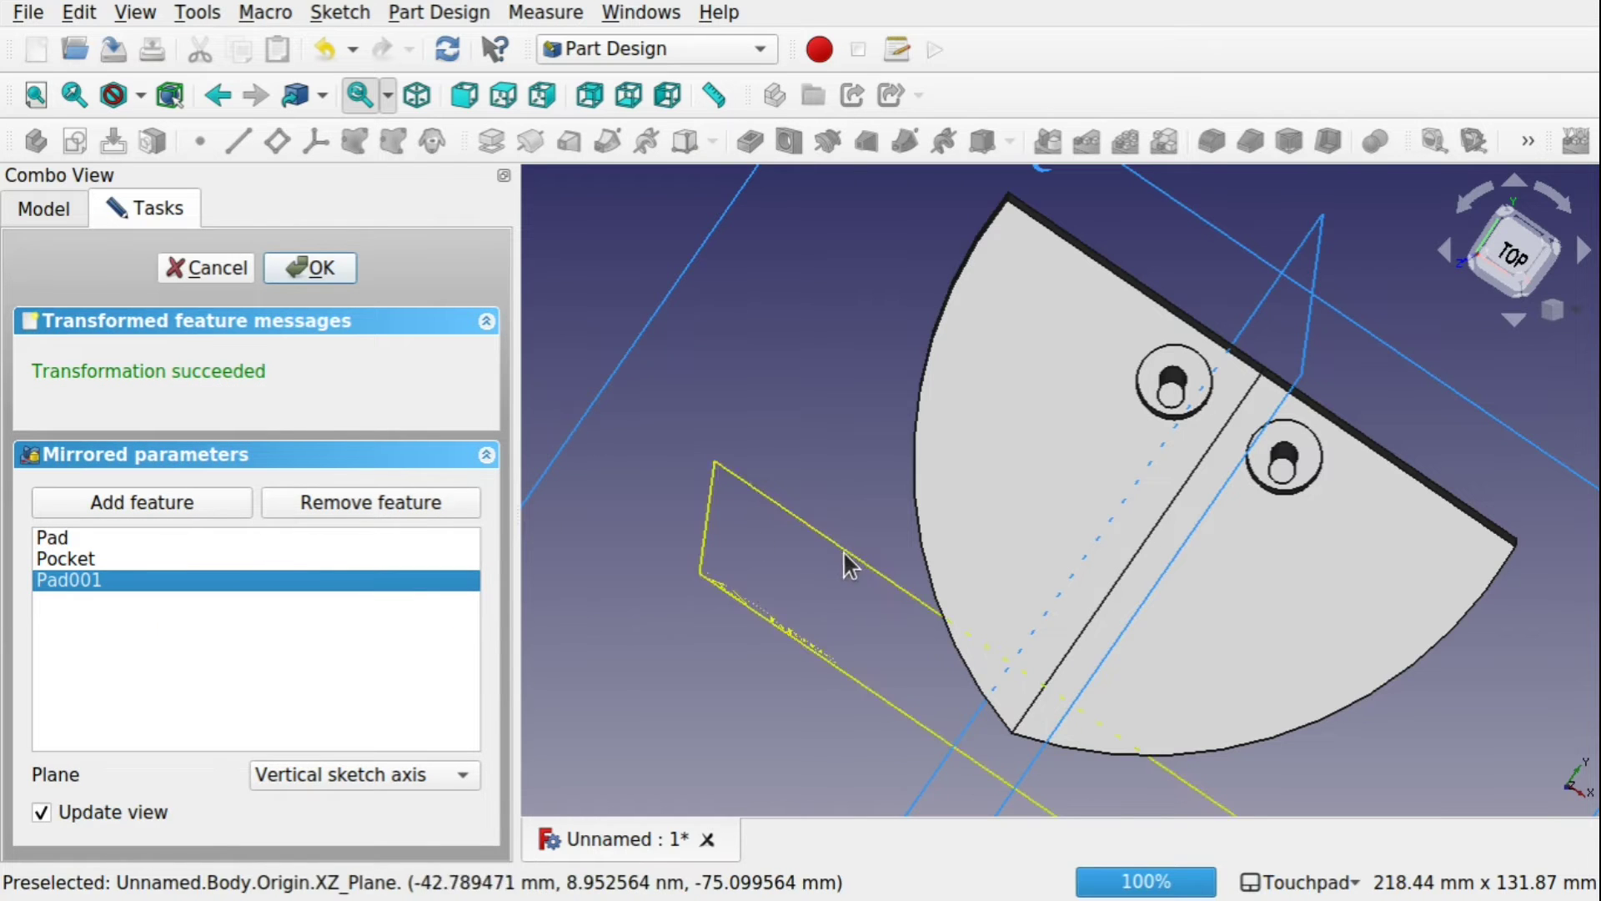
Try moving Pad to the end of the mirrored feature order, and reposition it between Pocket and Pad001.
alt+drag(1069, 450, 1000, 383)
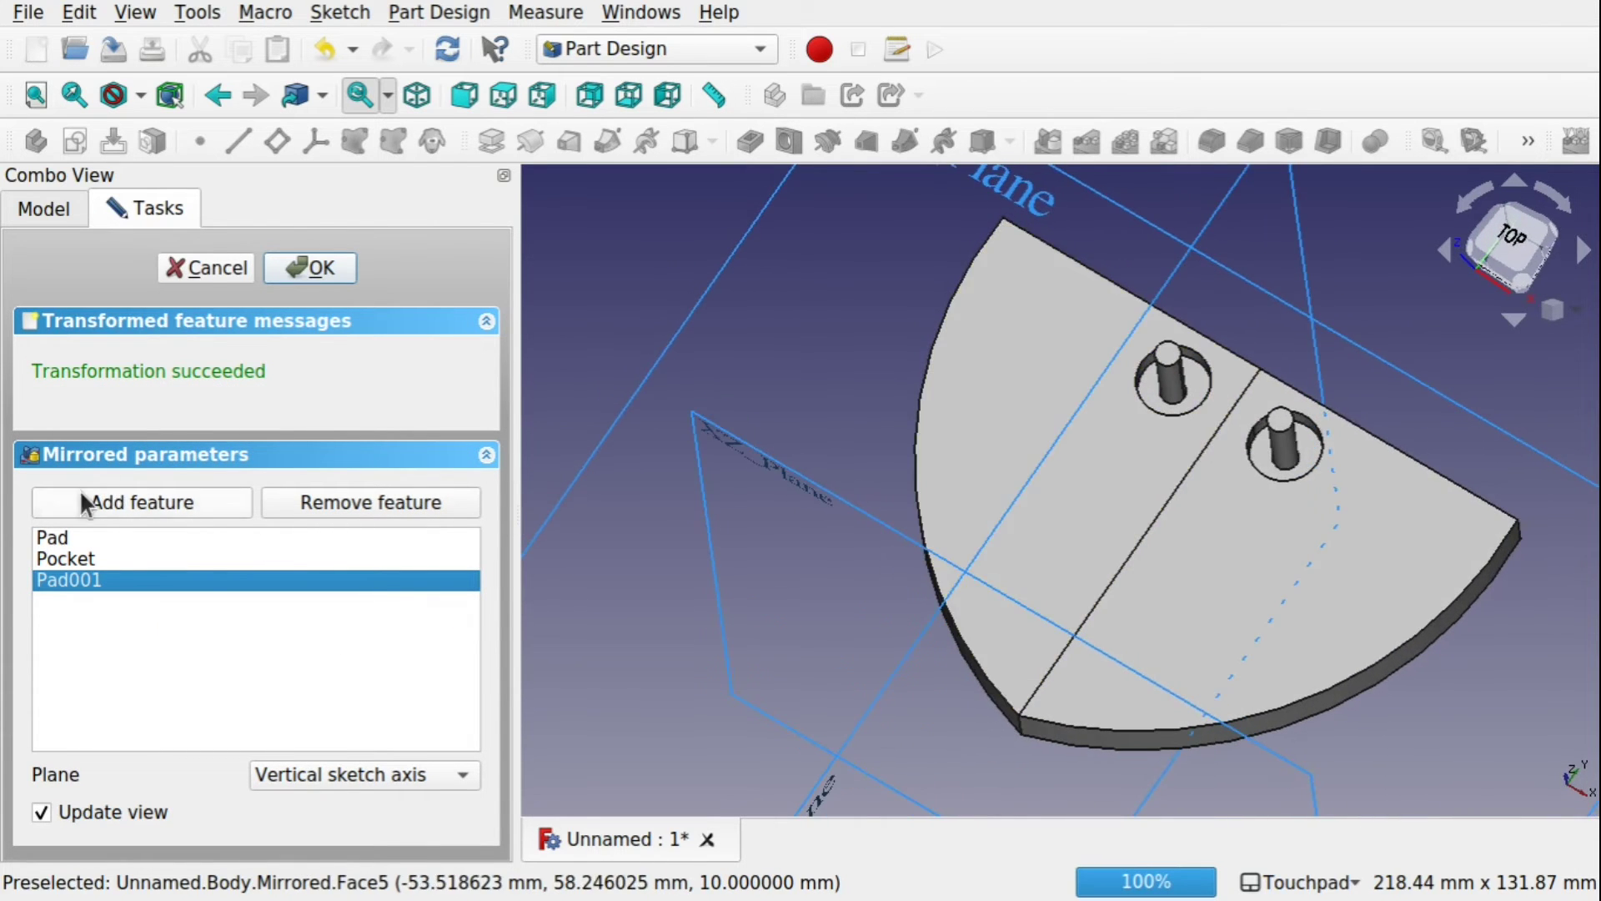
drag(52, 537, 105, 581)
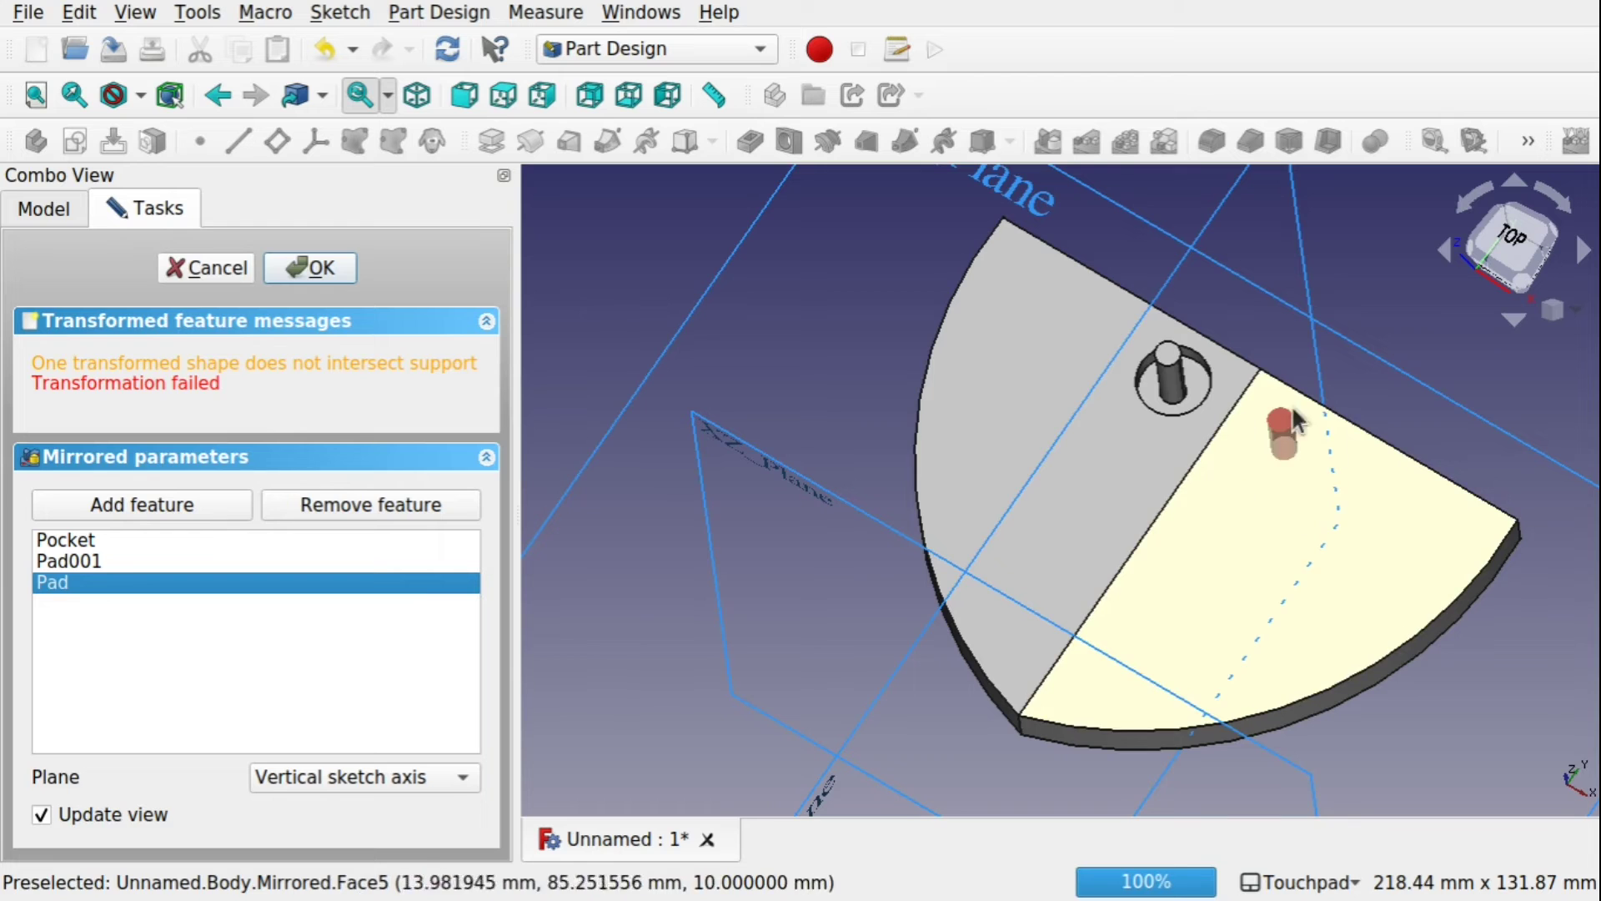
drag(38, 579, 63, 549)
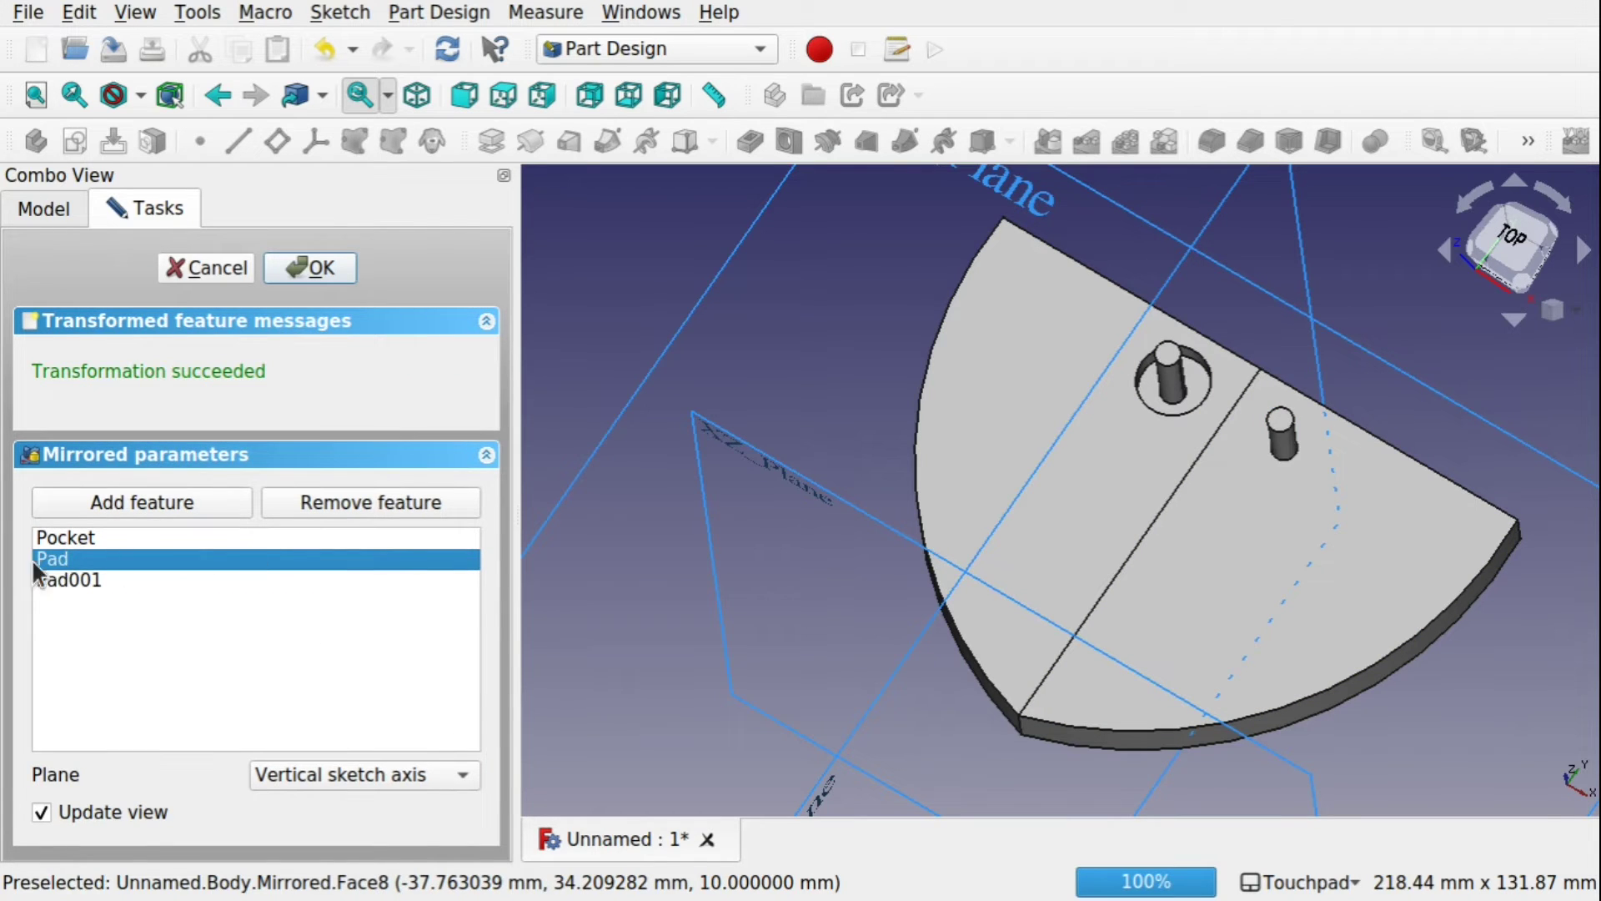
click(79, 537)
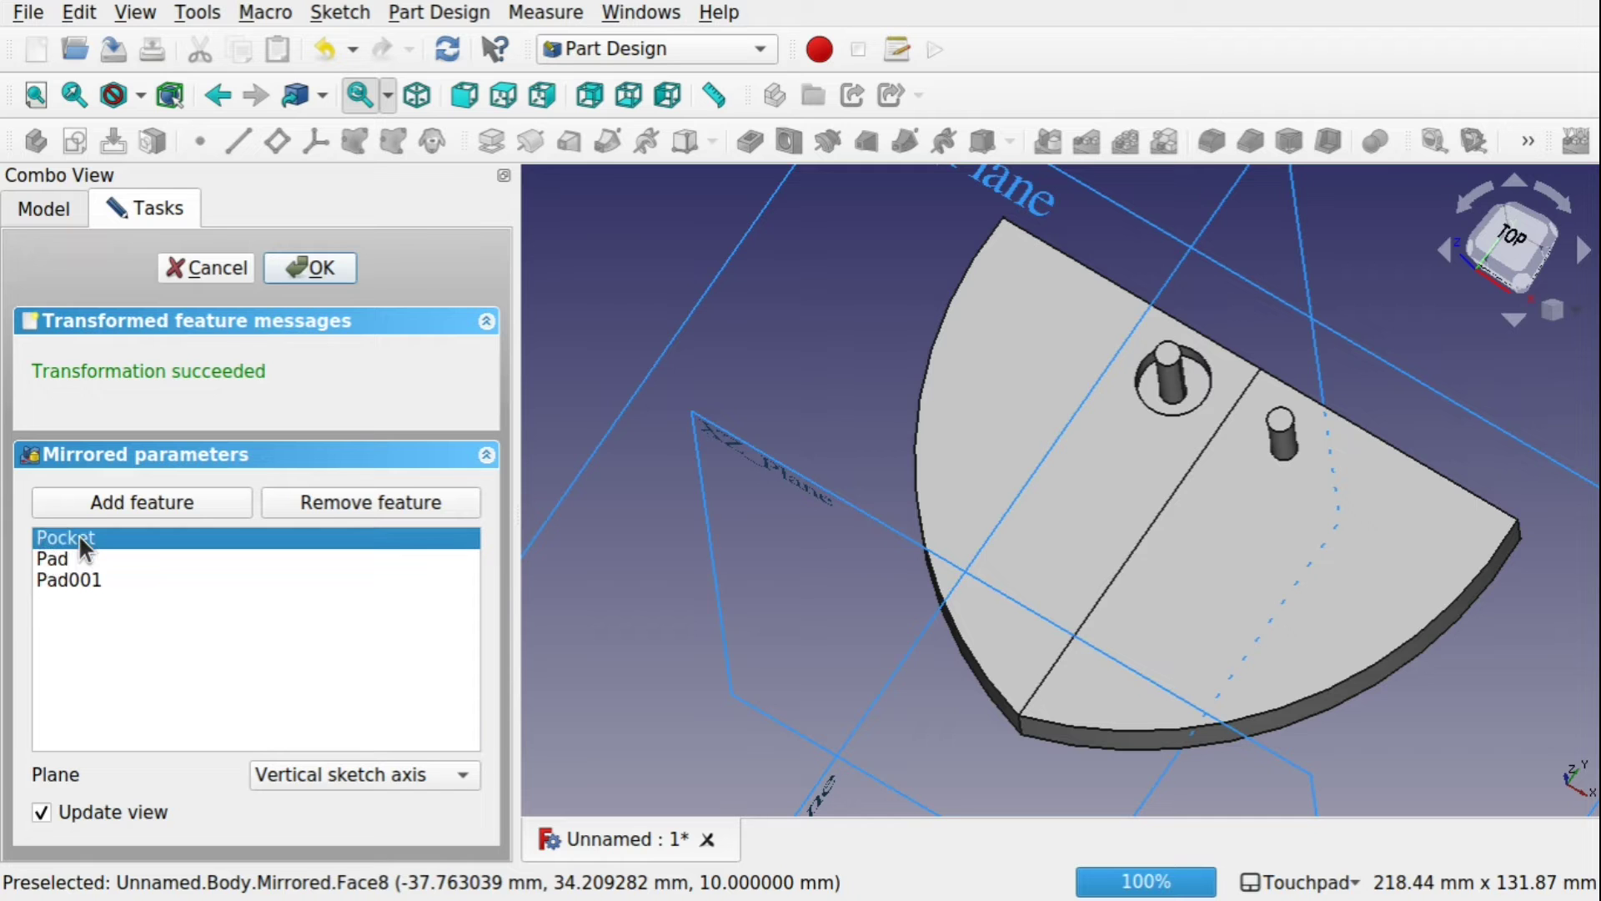
click(62, 562)
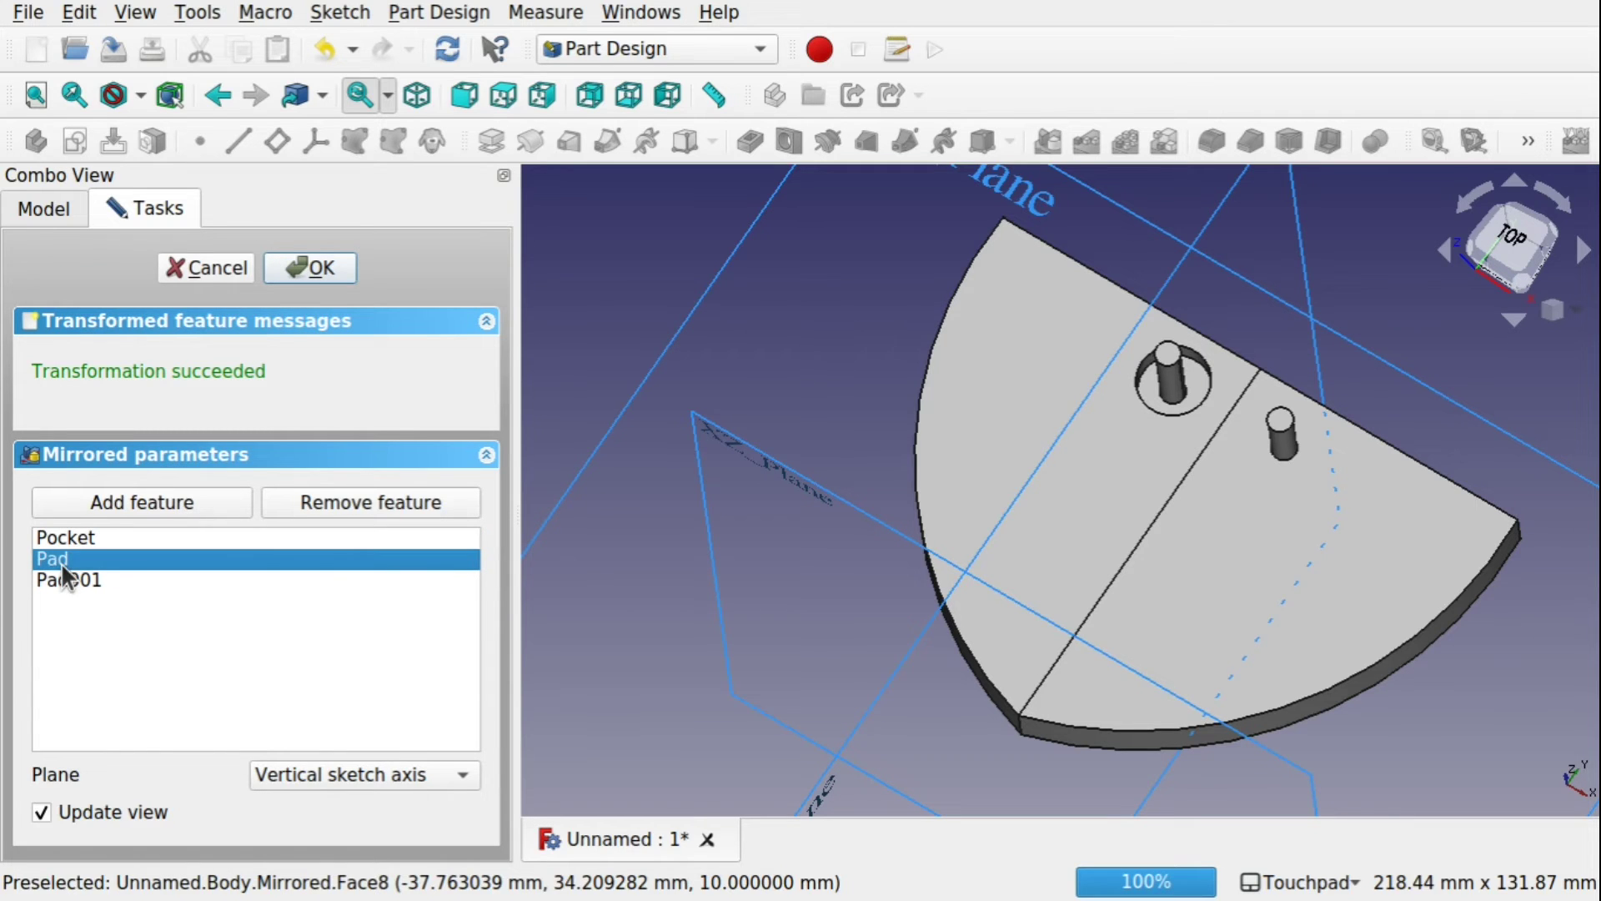
Examine the mirrored half around its pin and cancel the Mirrored feature.
middle_drag(1234, 447, 1268, 386)
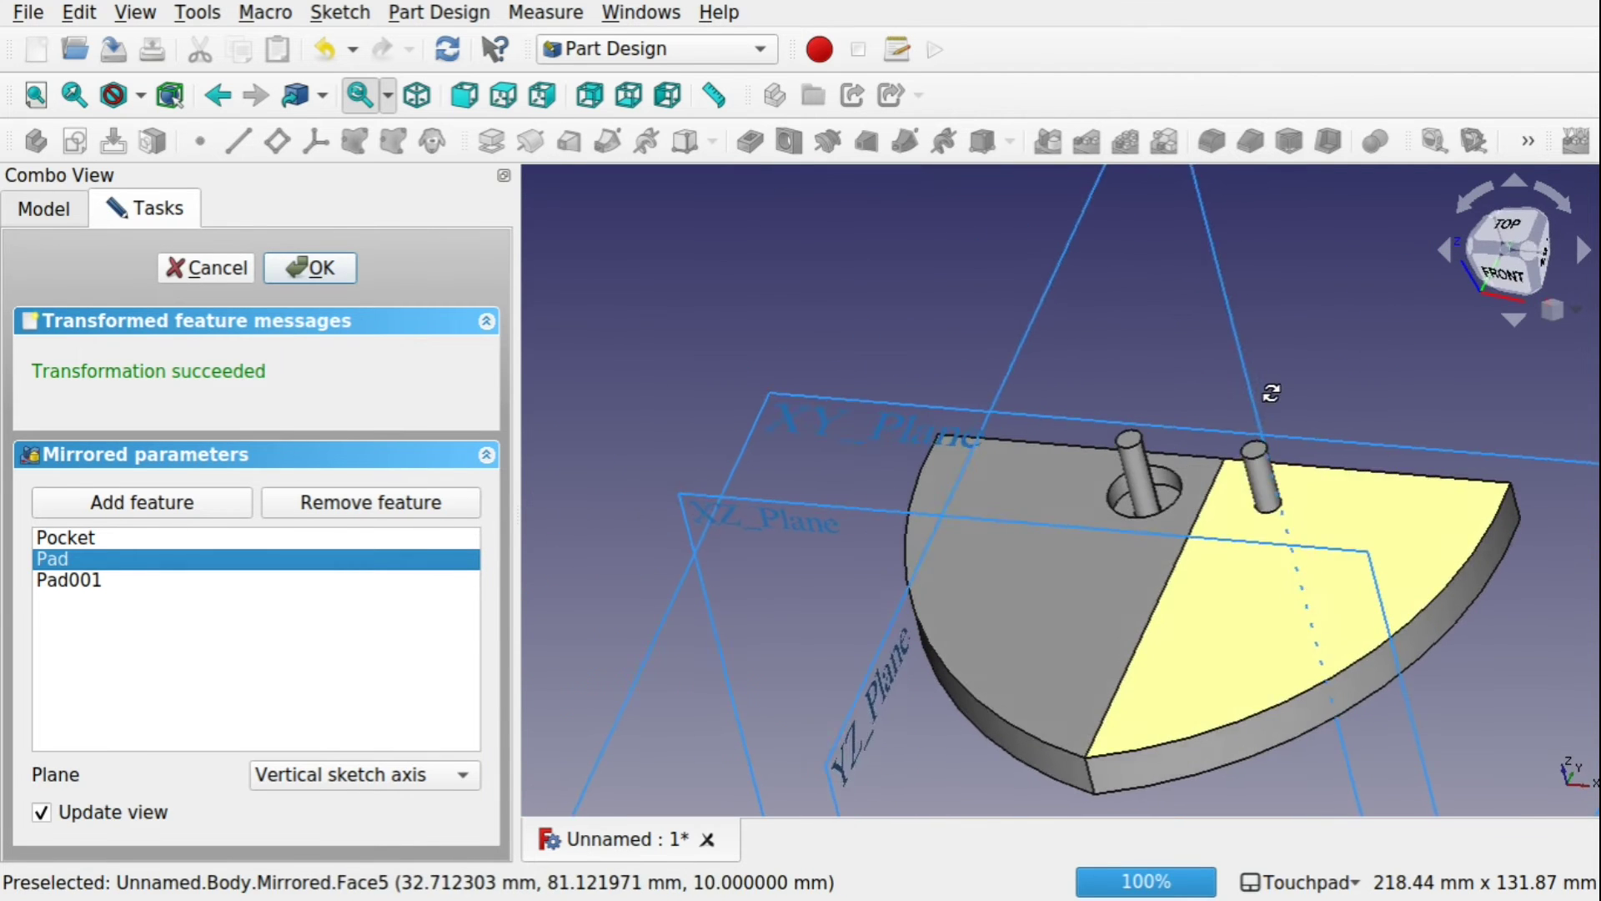
middle_drag(1261, 498, 1192, 467)
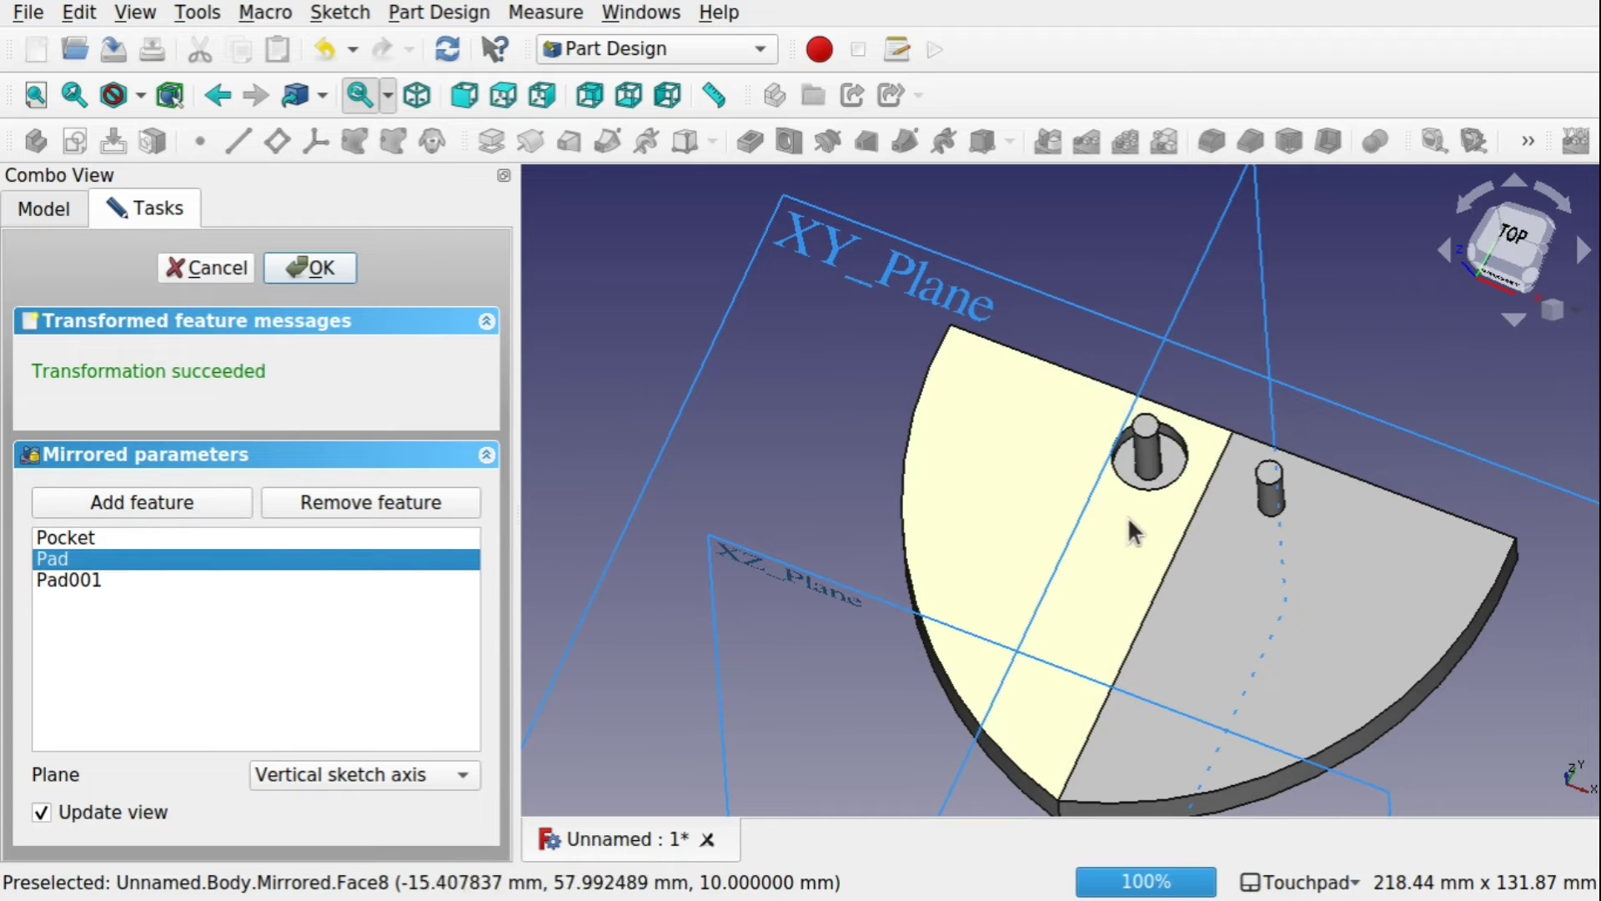
middle_drag(1137, 528, 1234, 567)
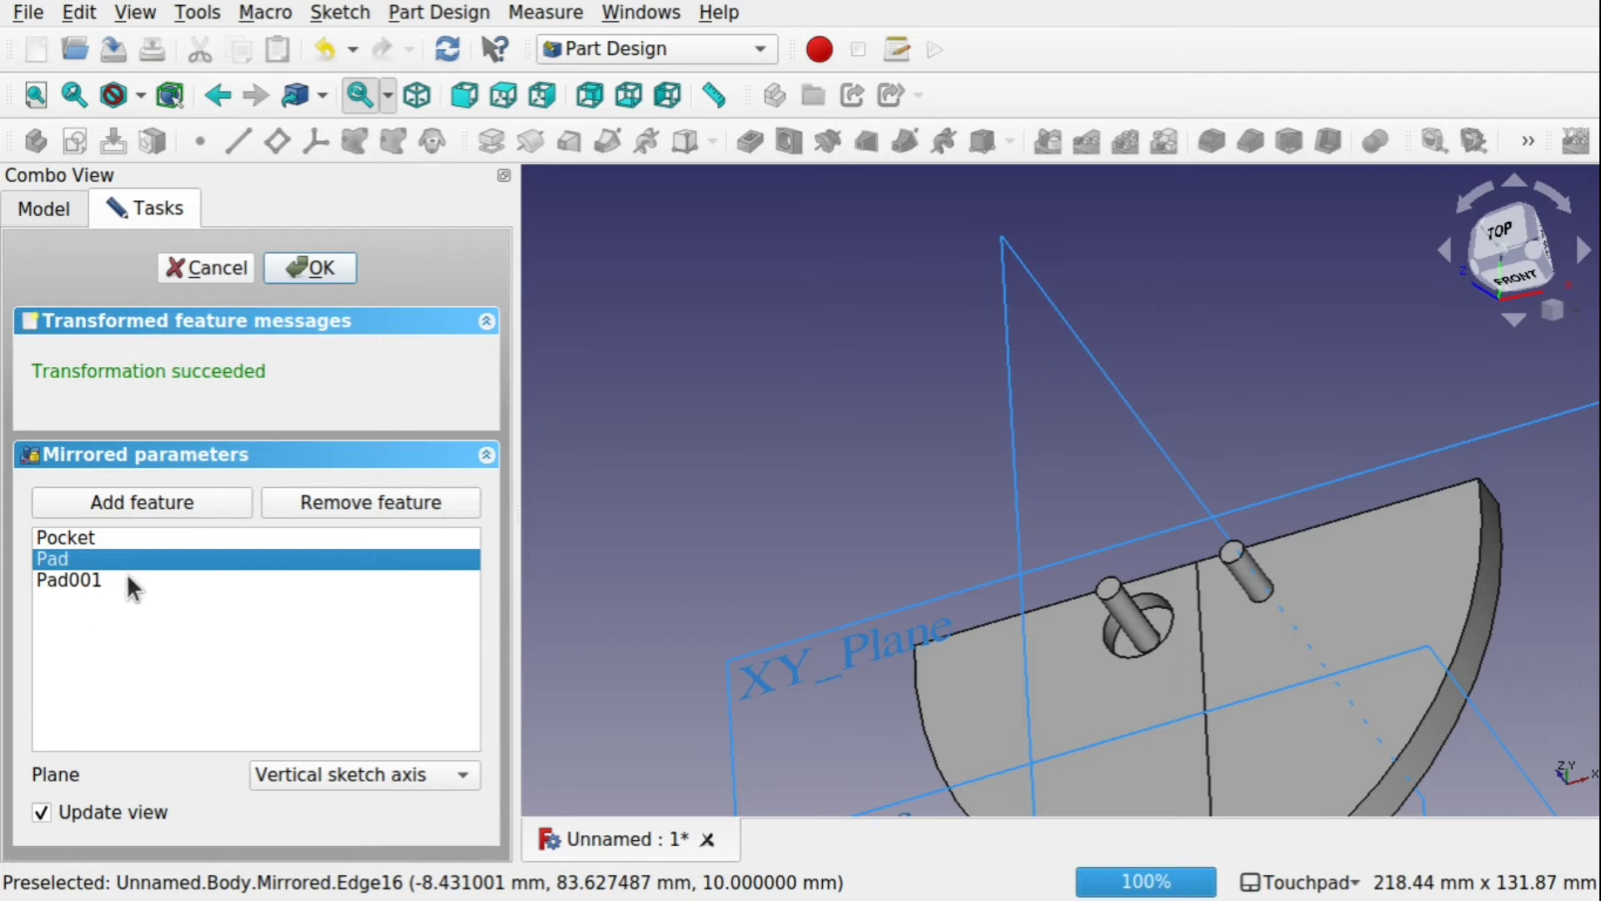
click(213, 272)
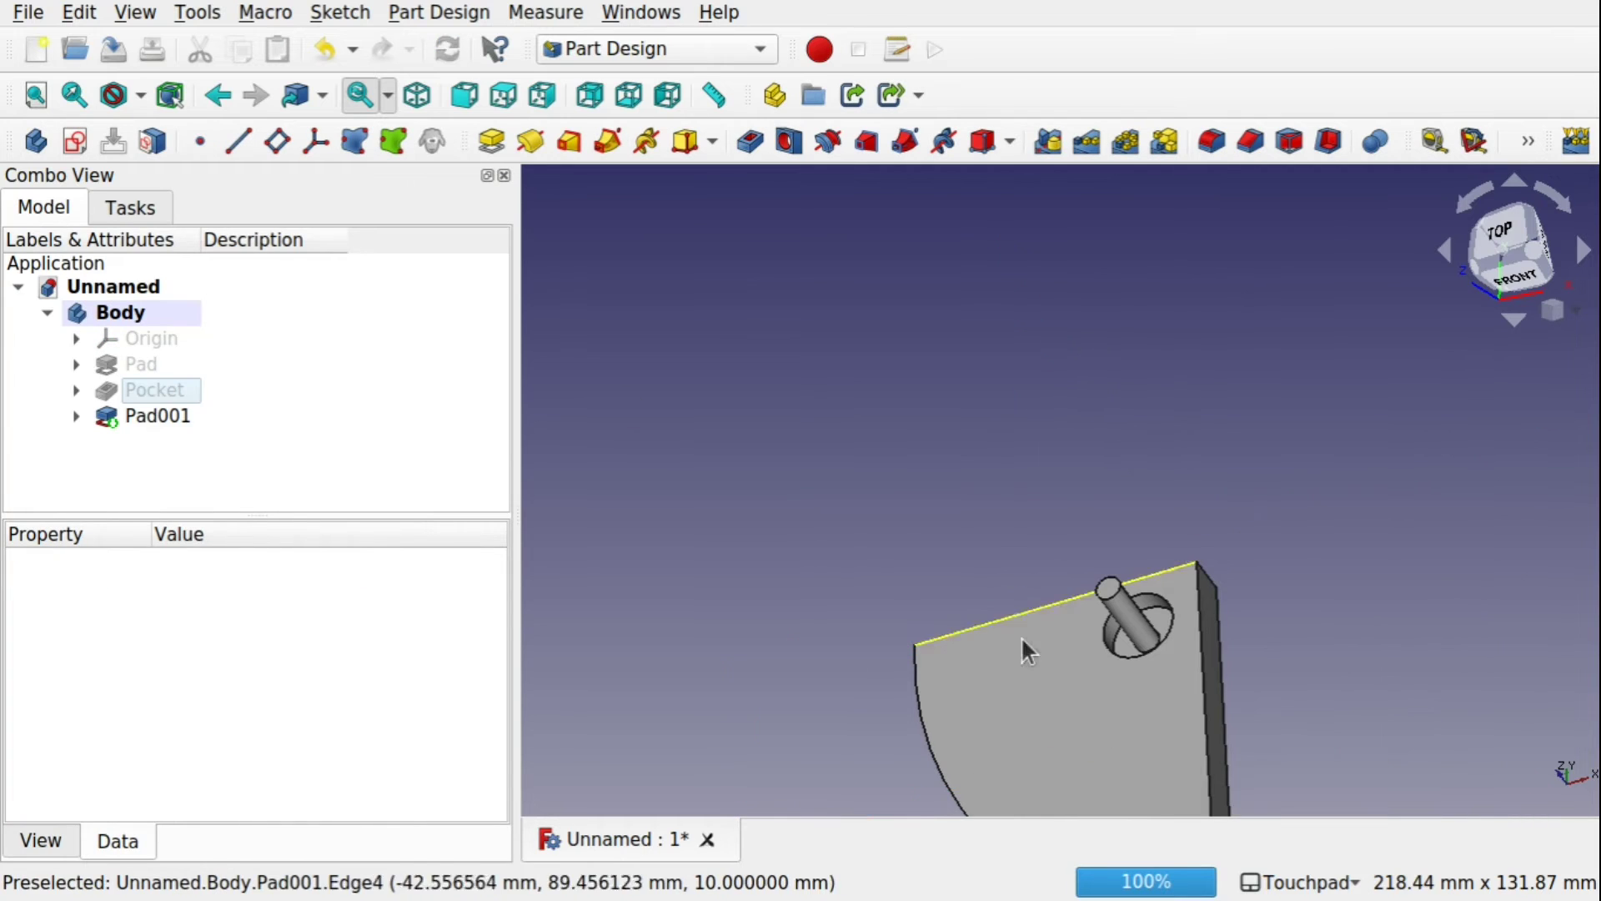
Inspect the pin's circle sketch under Pad001 and close it.
key(2)
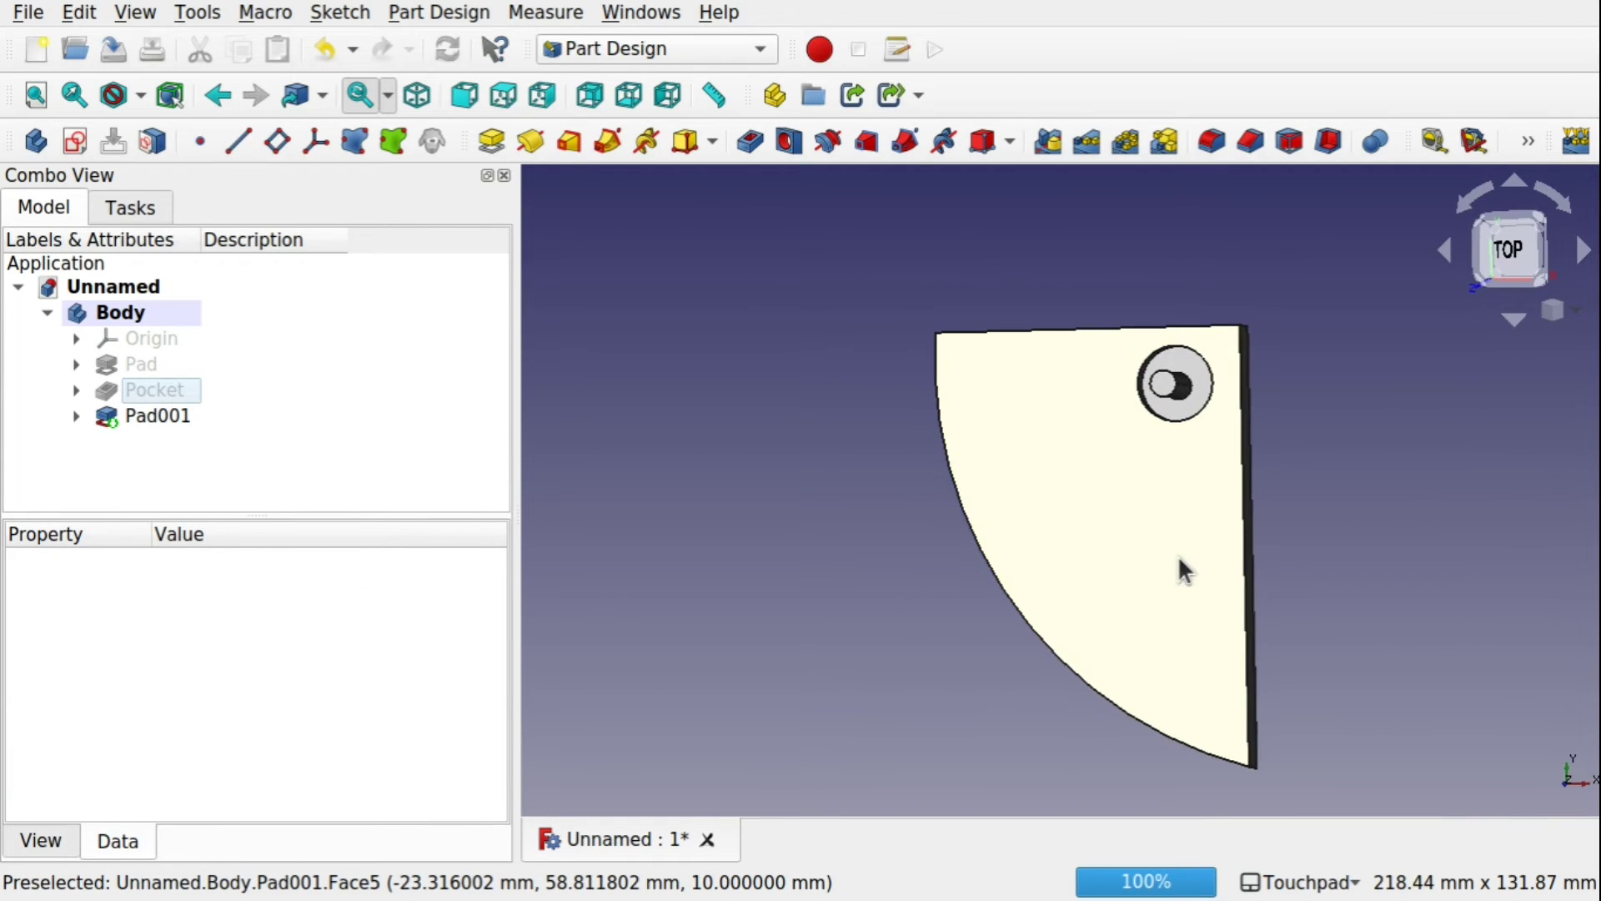
mouse_move(1218, 525)
middle_down()
mouse_move(1040, 468)
mouse_move(1240, 529)
middle_up()
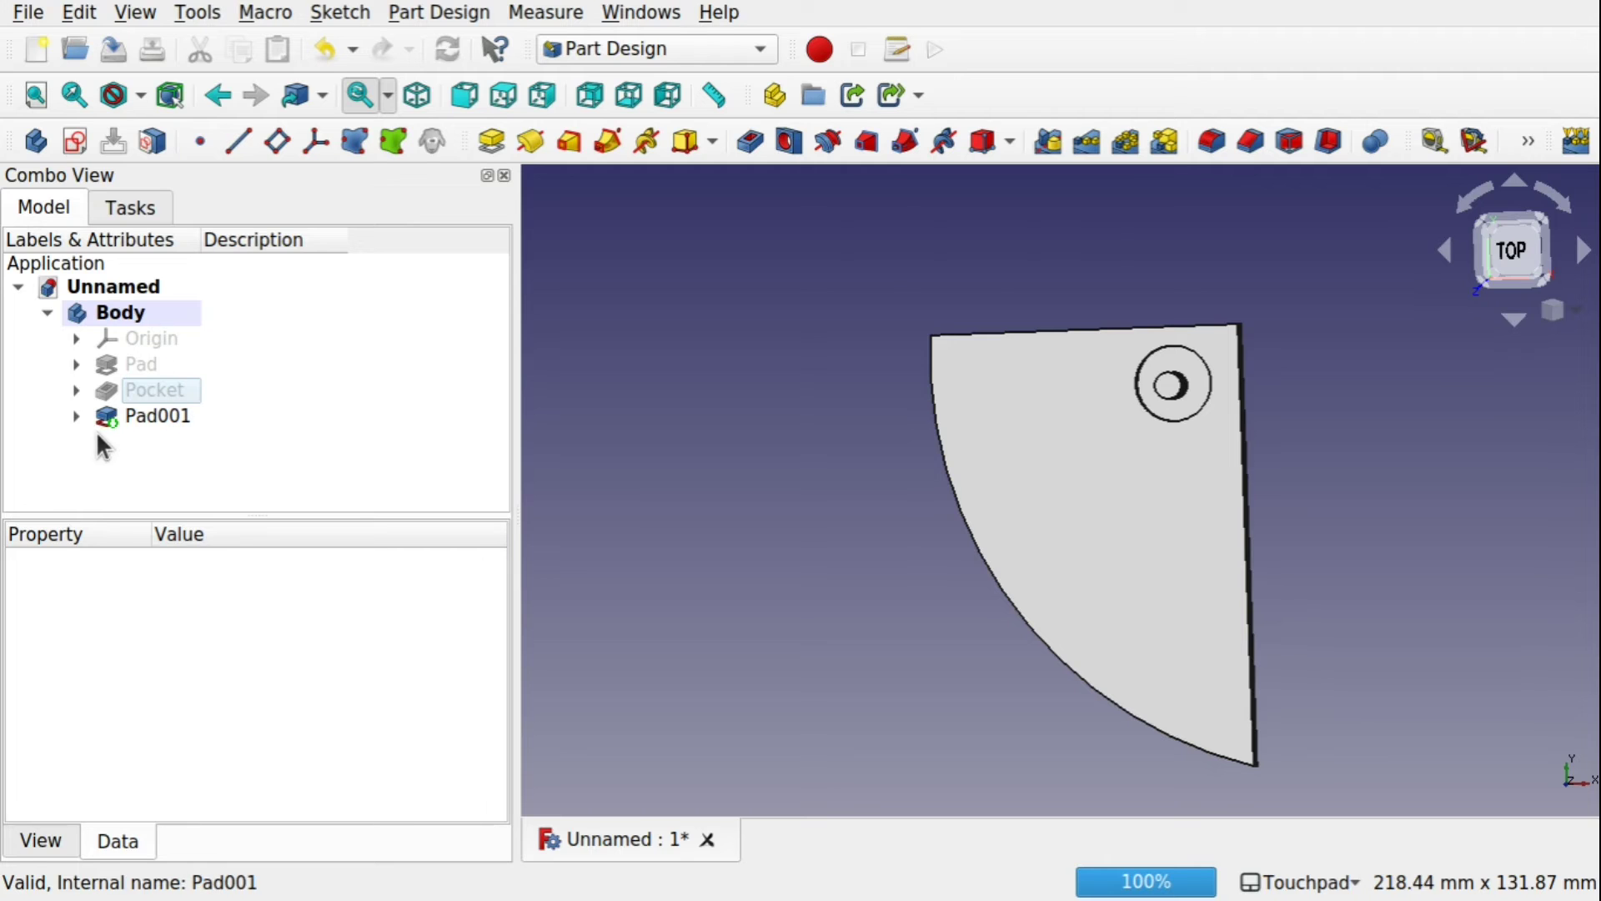
click(114, 417)
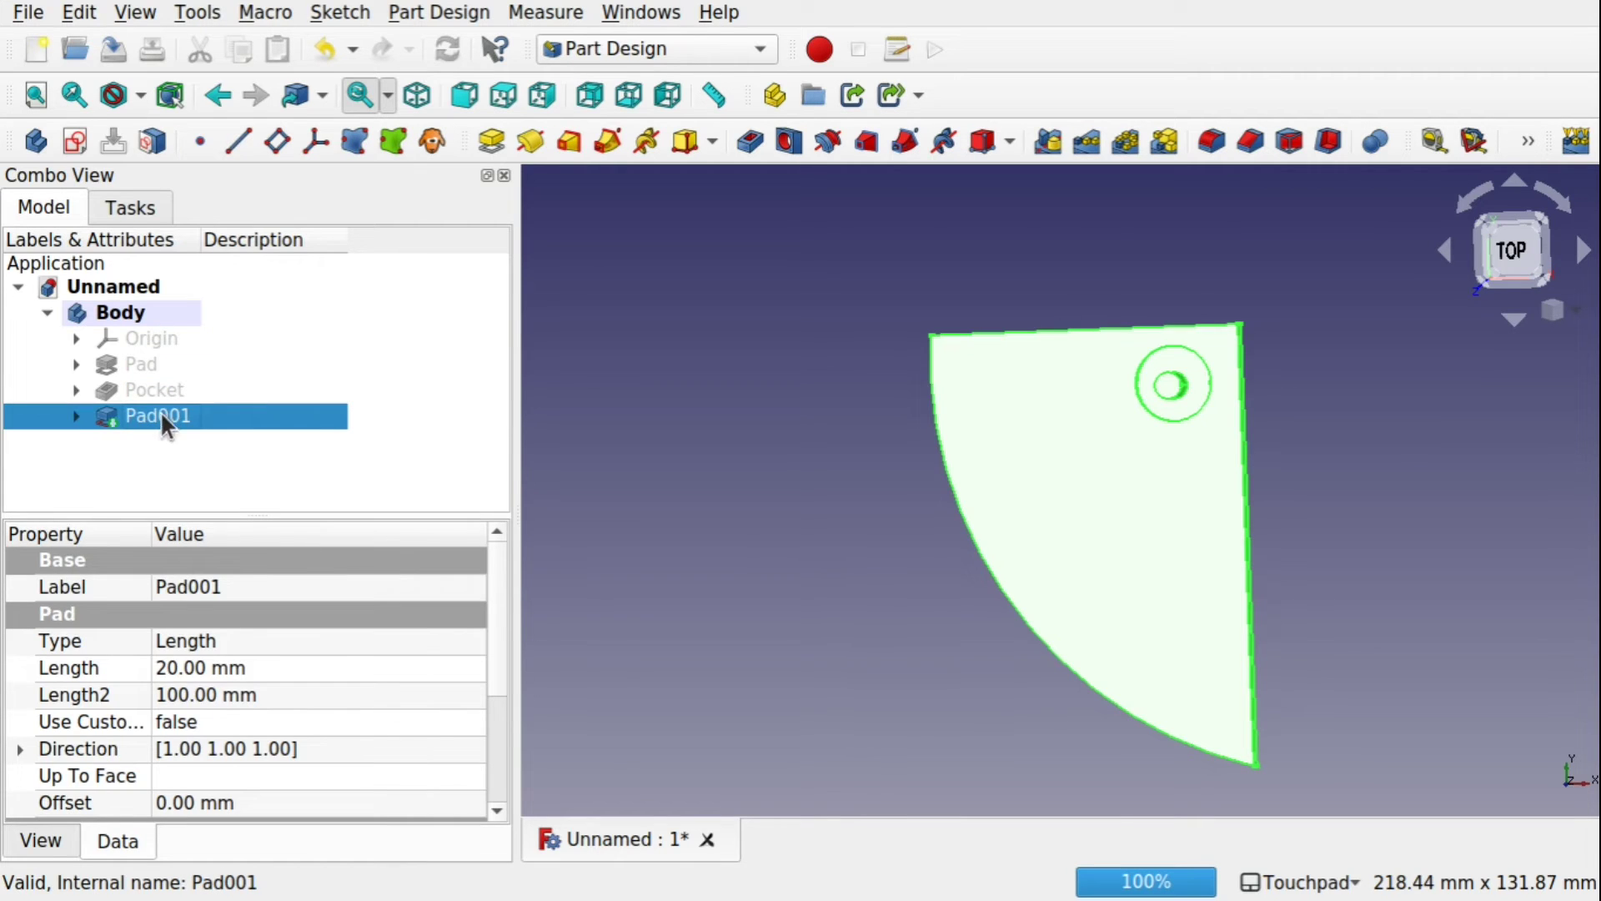
click(78, 416)
double_click(178, 433)
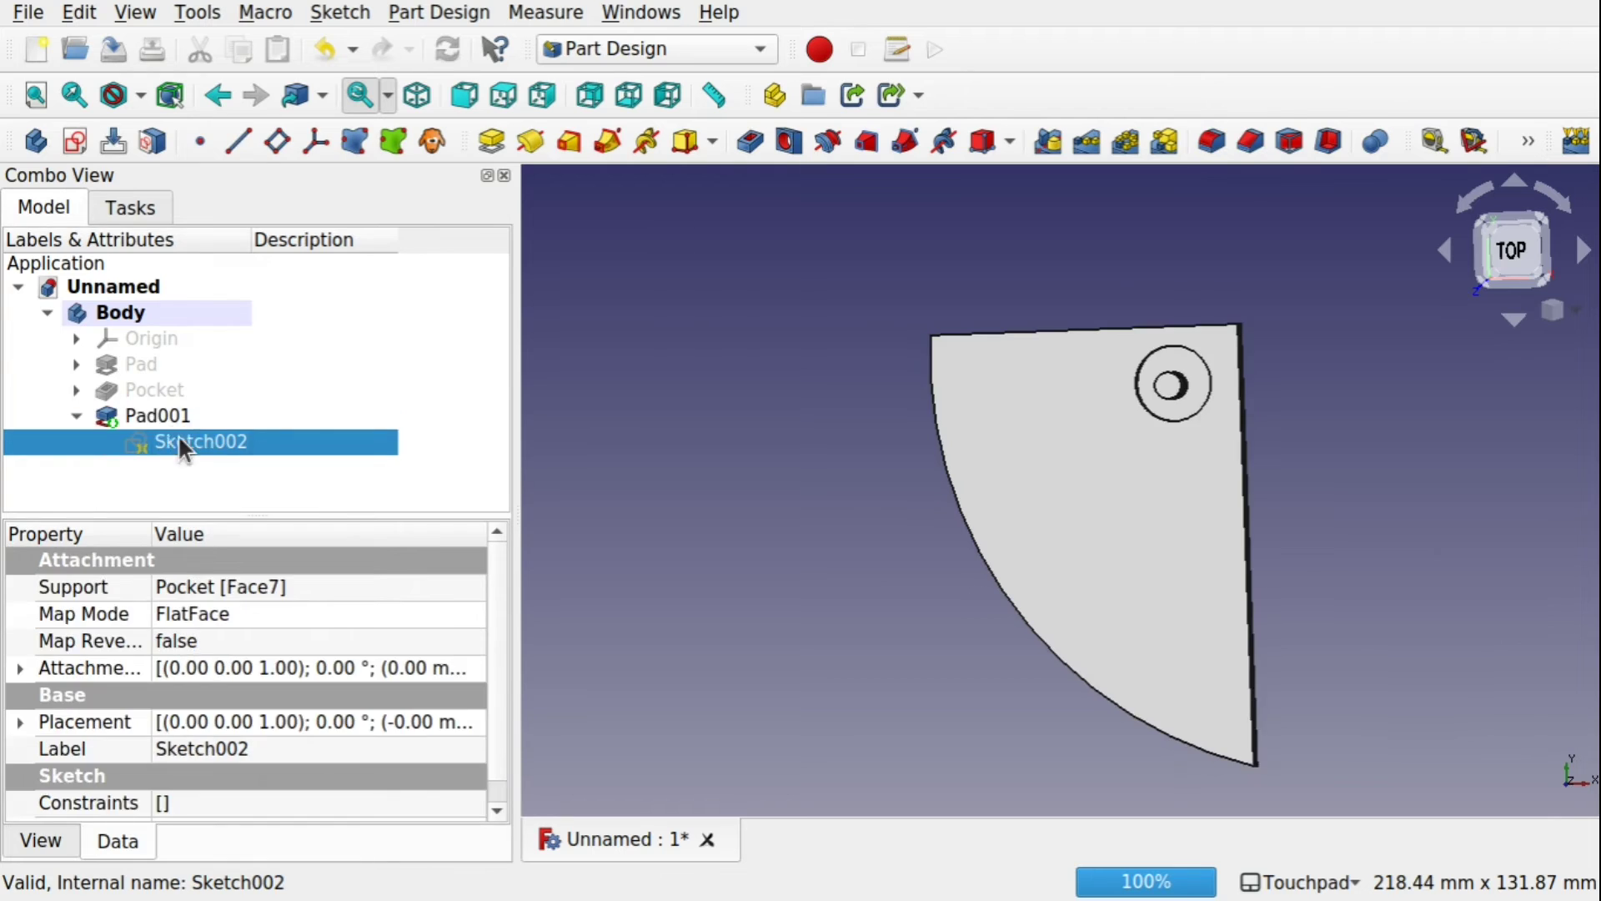
mouse_move(1164, 497)
middle_down()
mouse_move(1208, 368)
mouse_move(1182, 435)
middle_up()
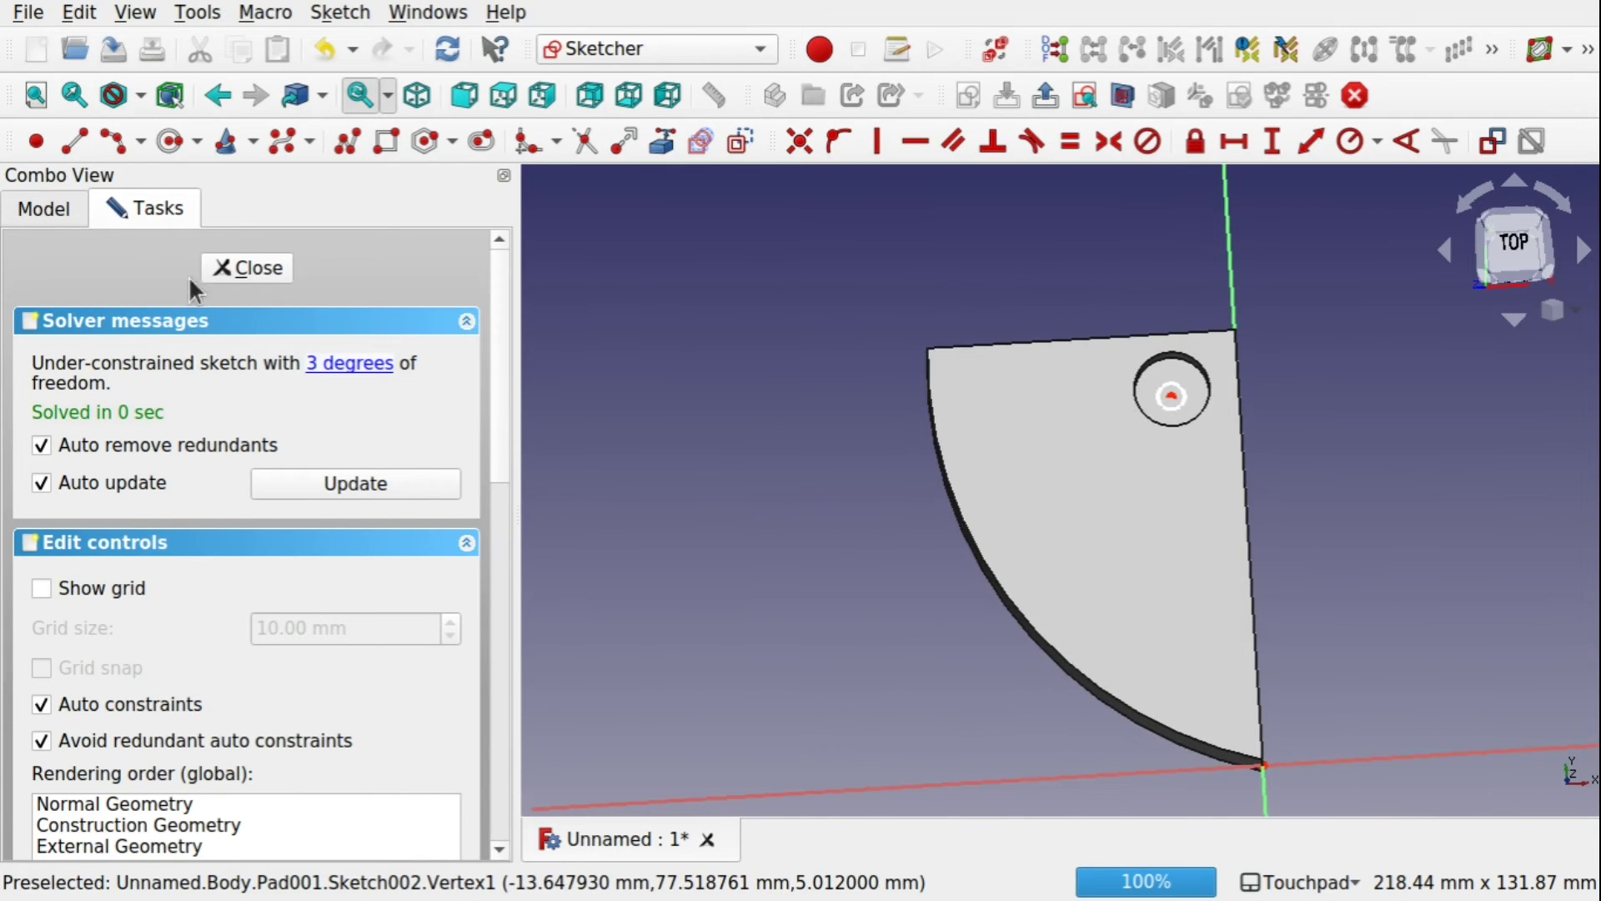
click(227, 268)
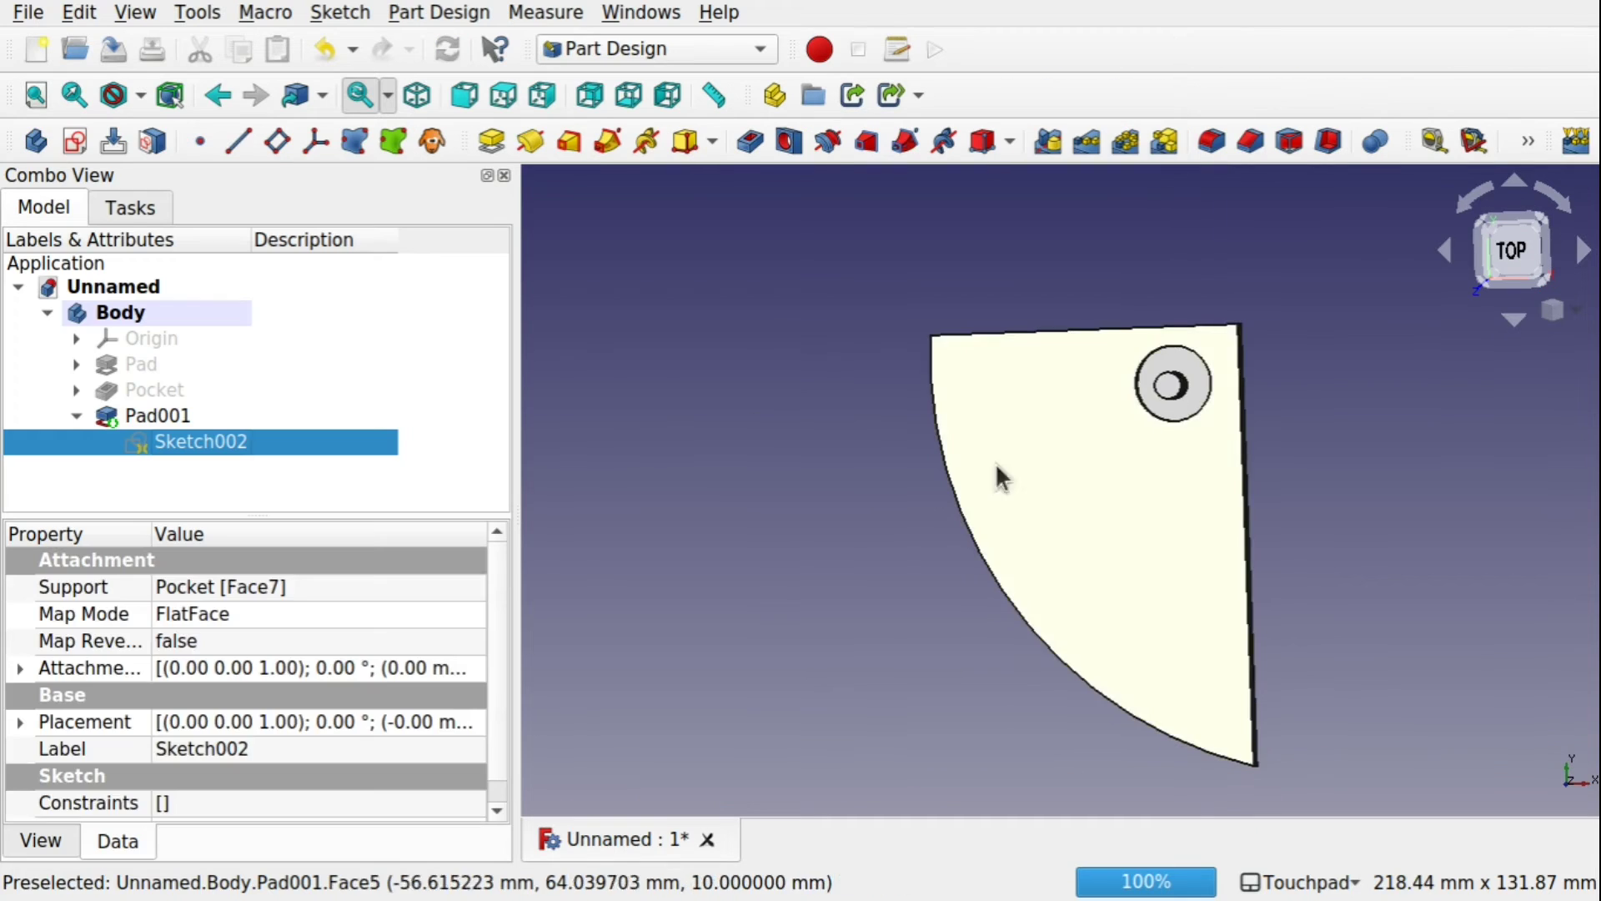
Open the pin's sketch under Pad001 and draw a diagonal line beside the circle, sloping down toward the vertical axis.
click(1176, 393)
middle_drag(1176, 393, 1198, 372)
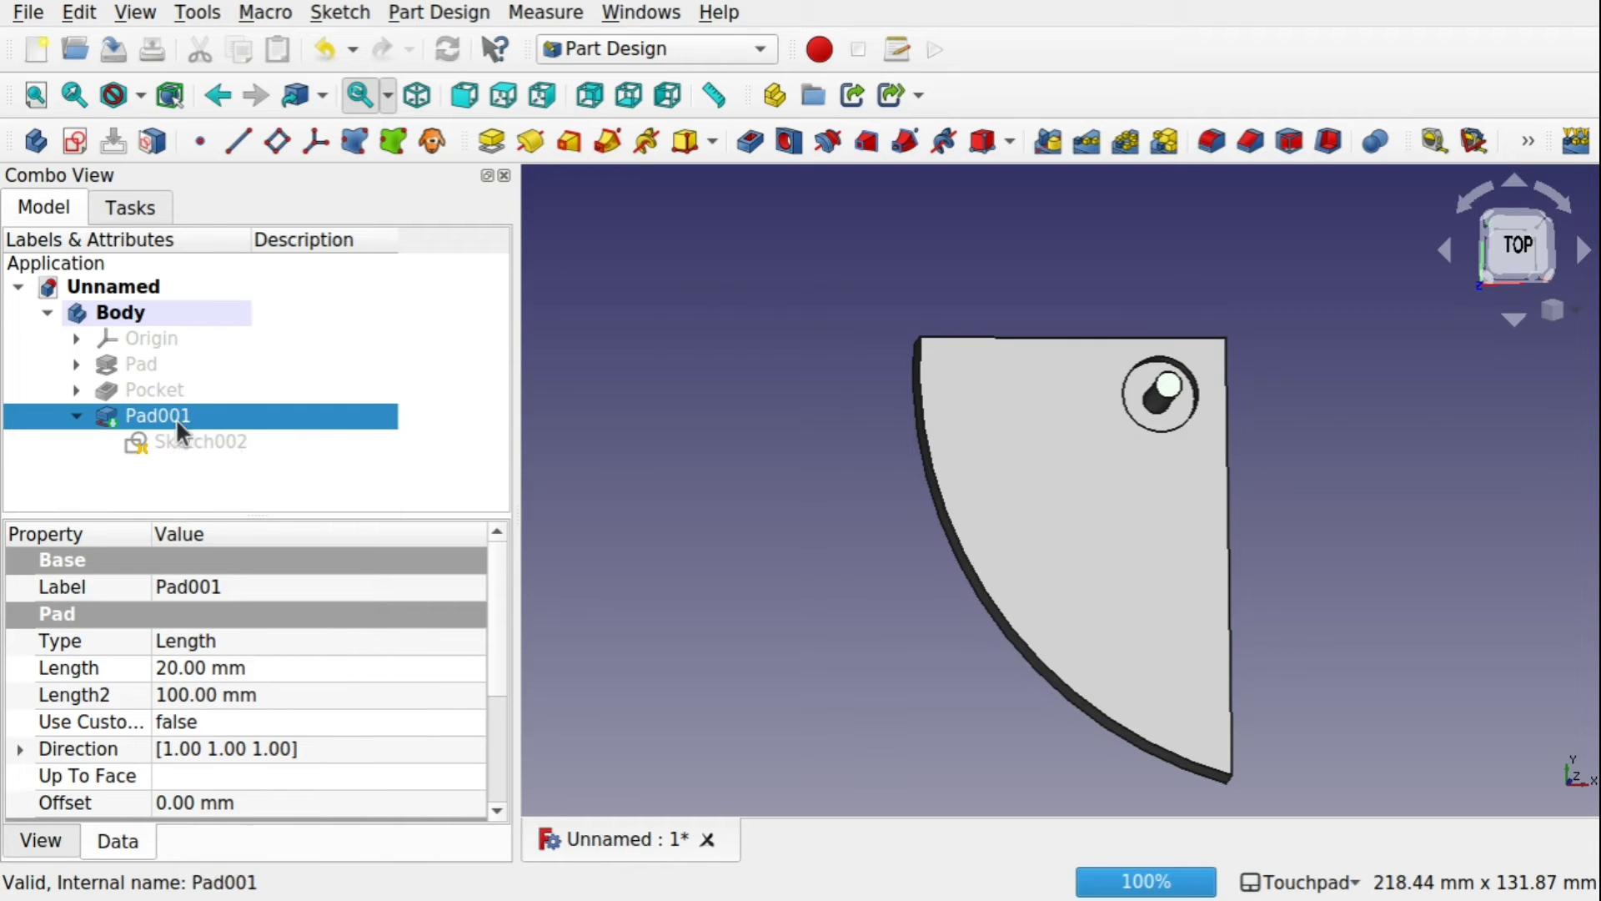
double_click(197, 442)
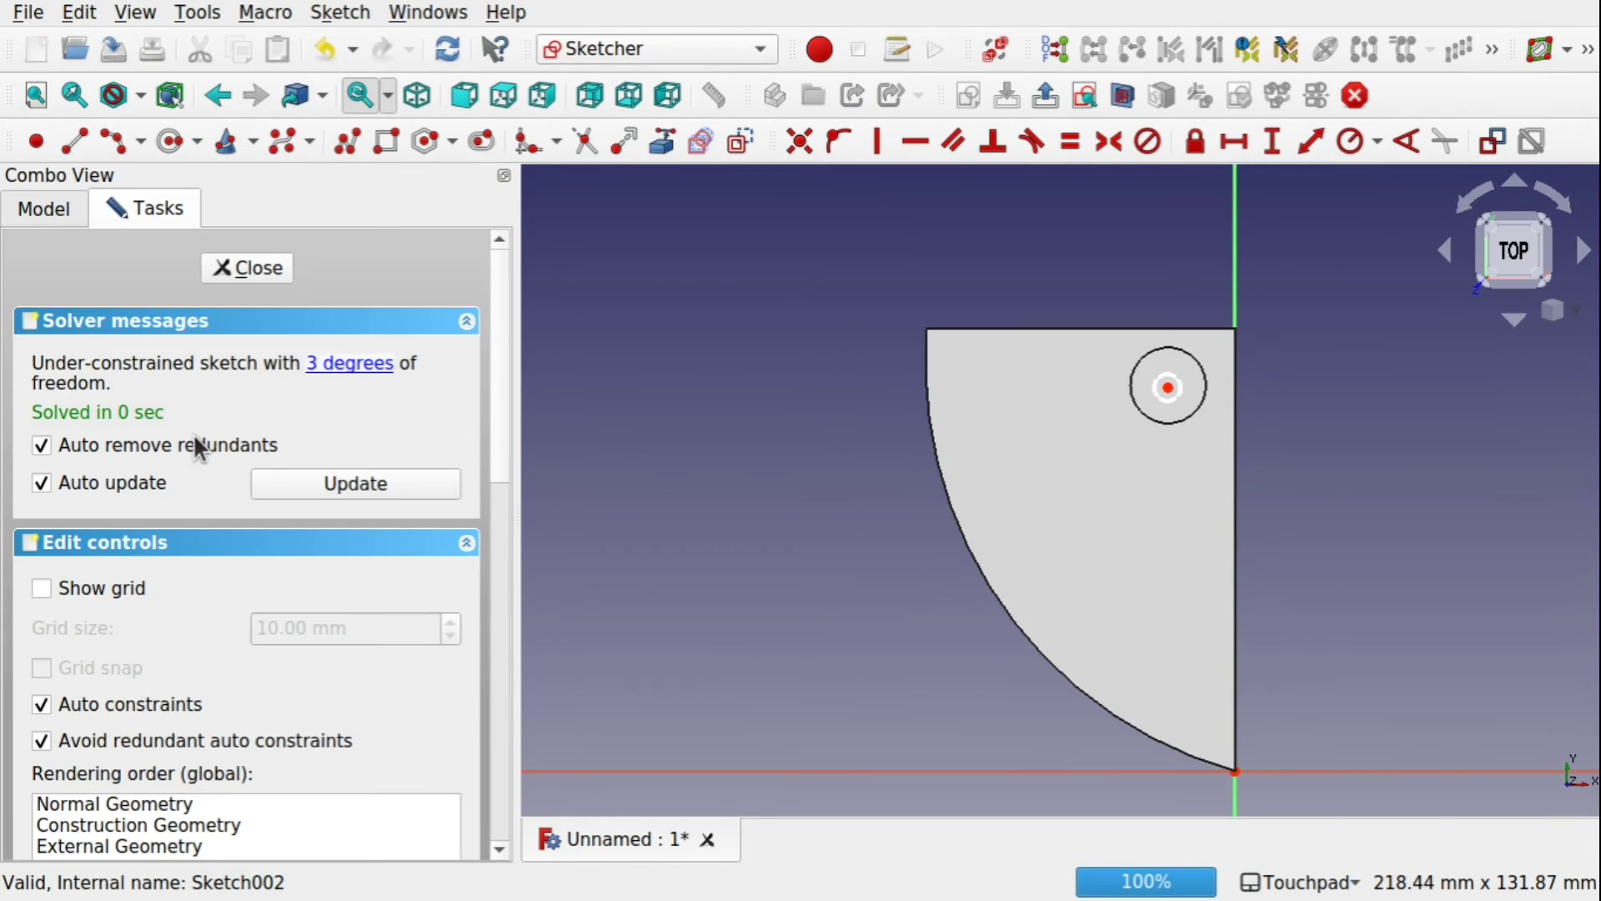
click(77, 140)
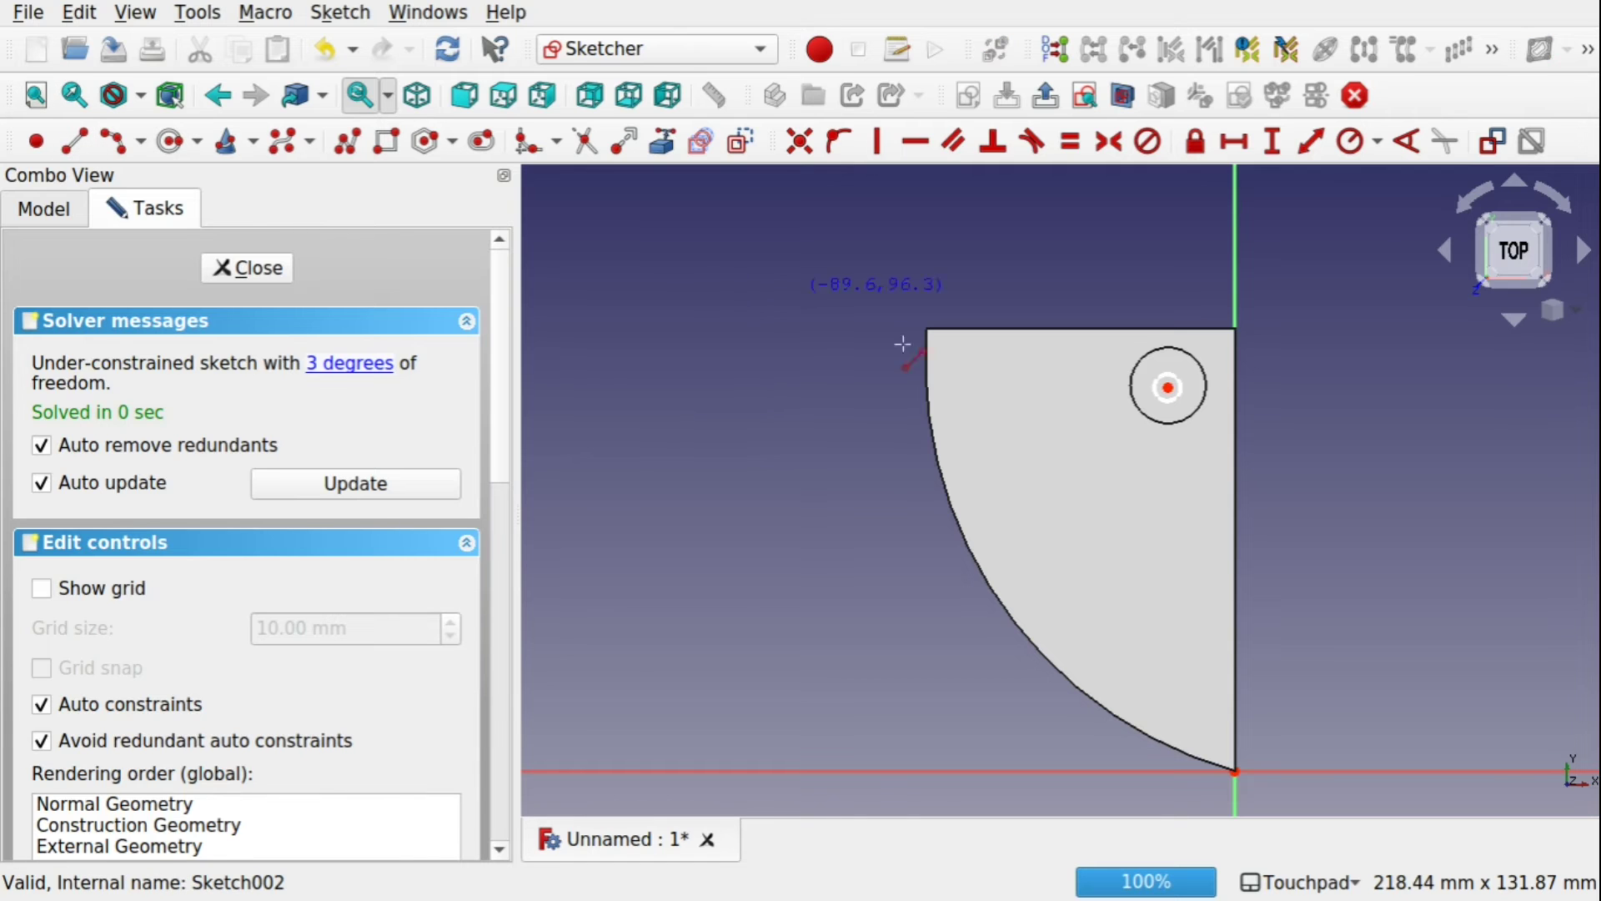
click(1032, 403)
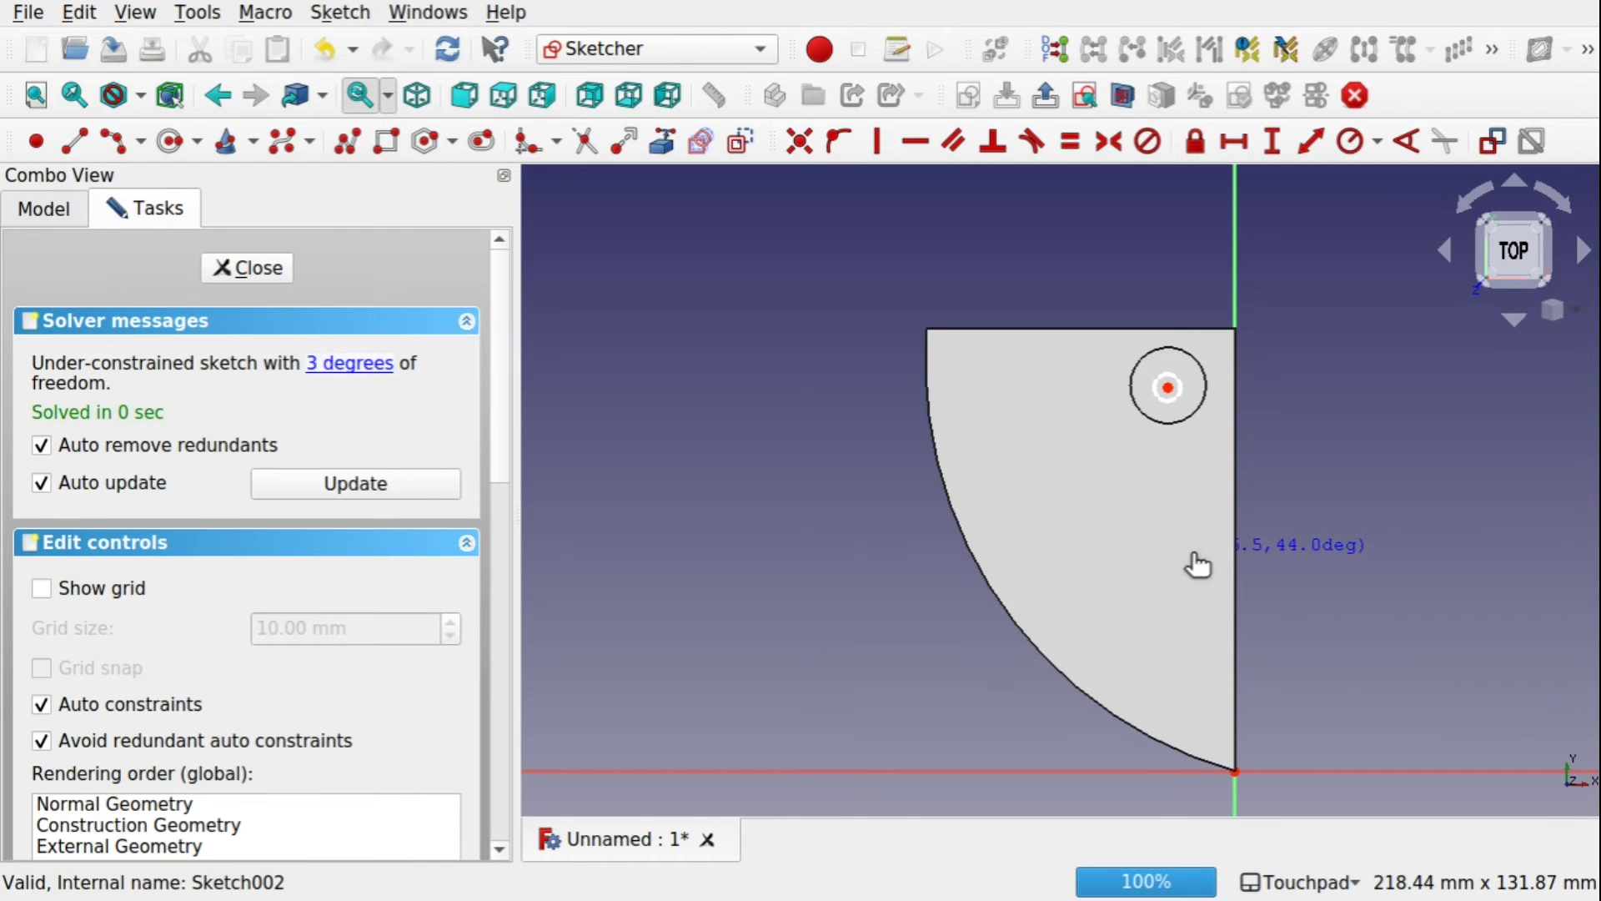
middle_drag(1187, 580, 1198, 455)
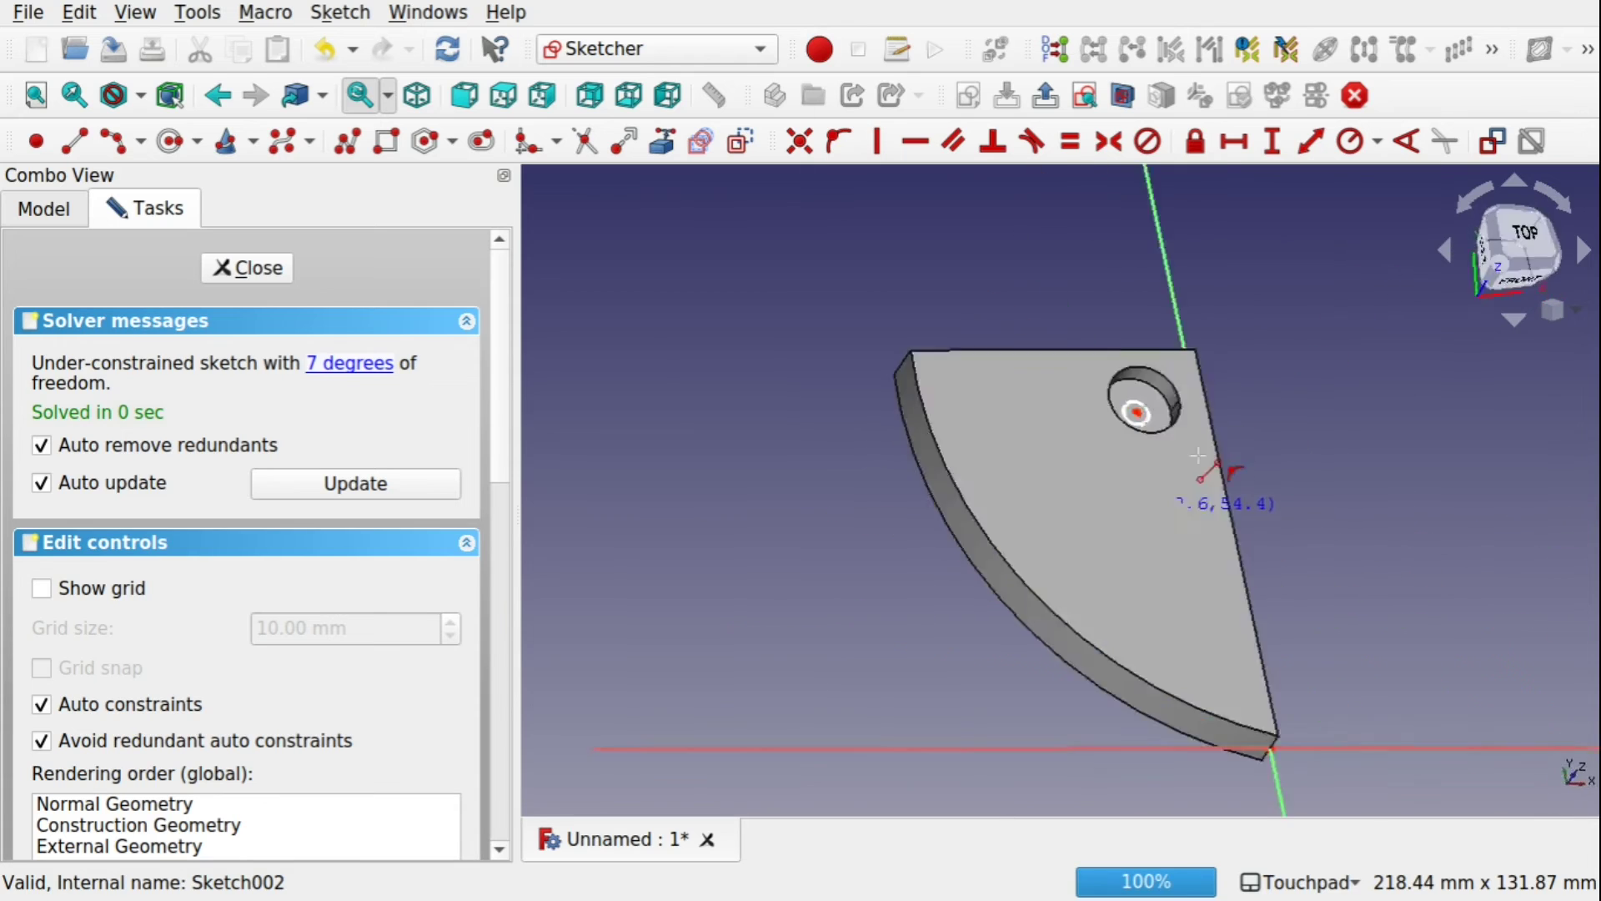
key(2)
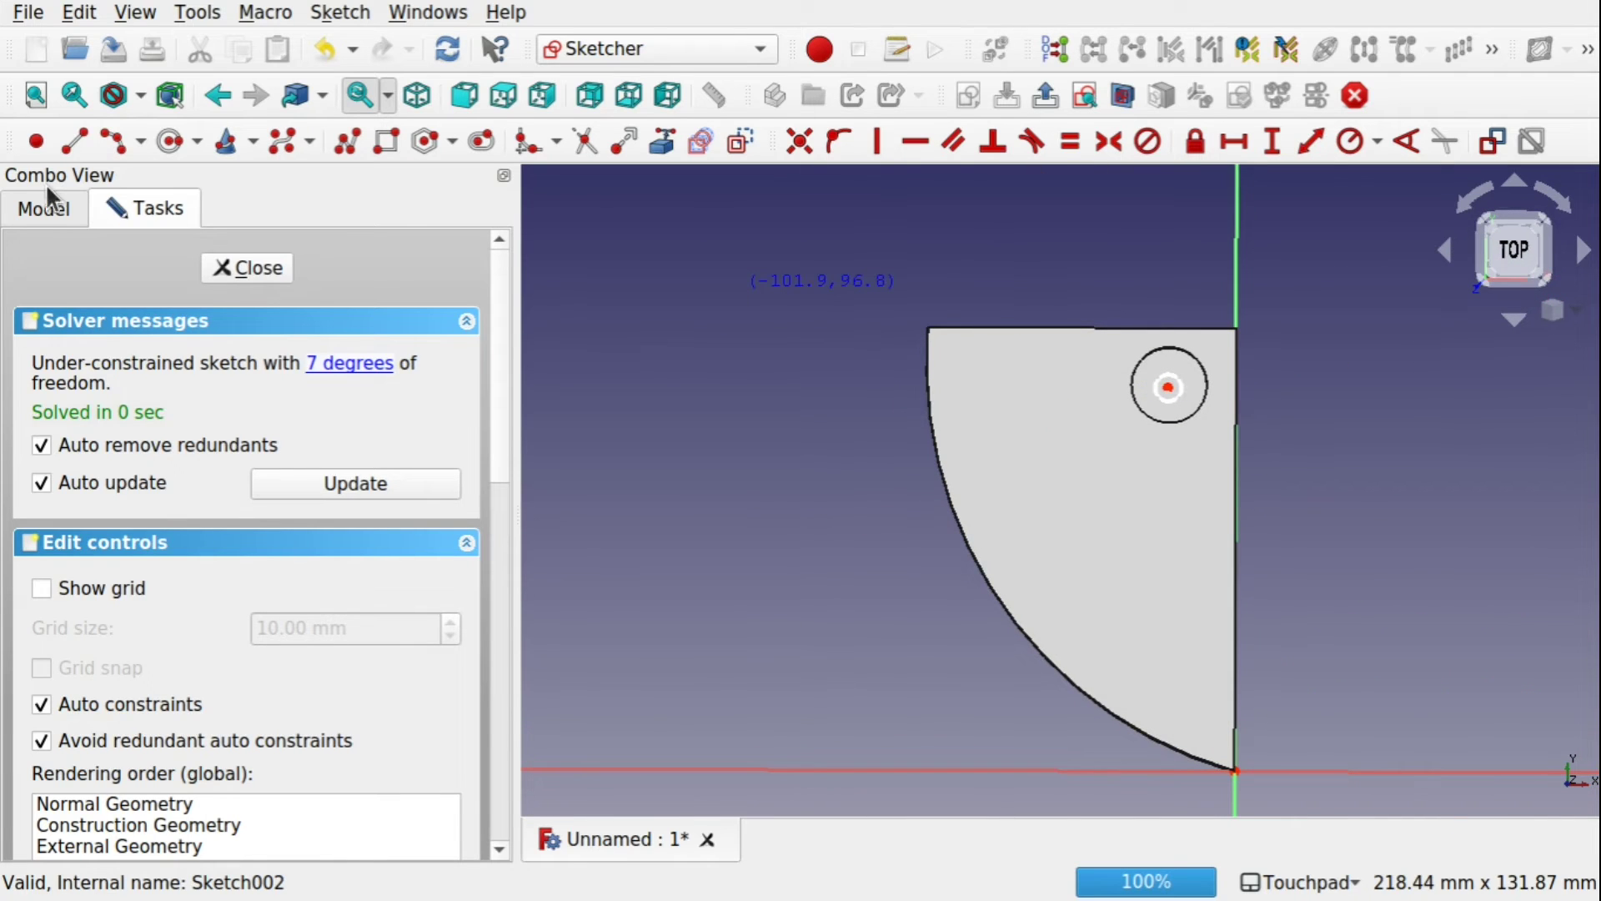
Hide the Body to expose the sketch geometry, and check Pad001's error.
click(47, 193)
click(143, 312)
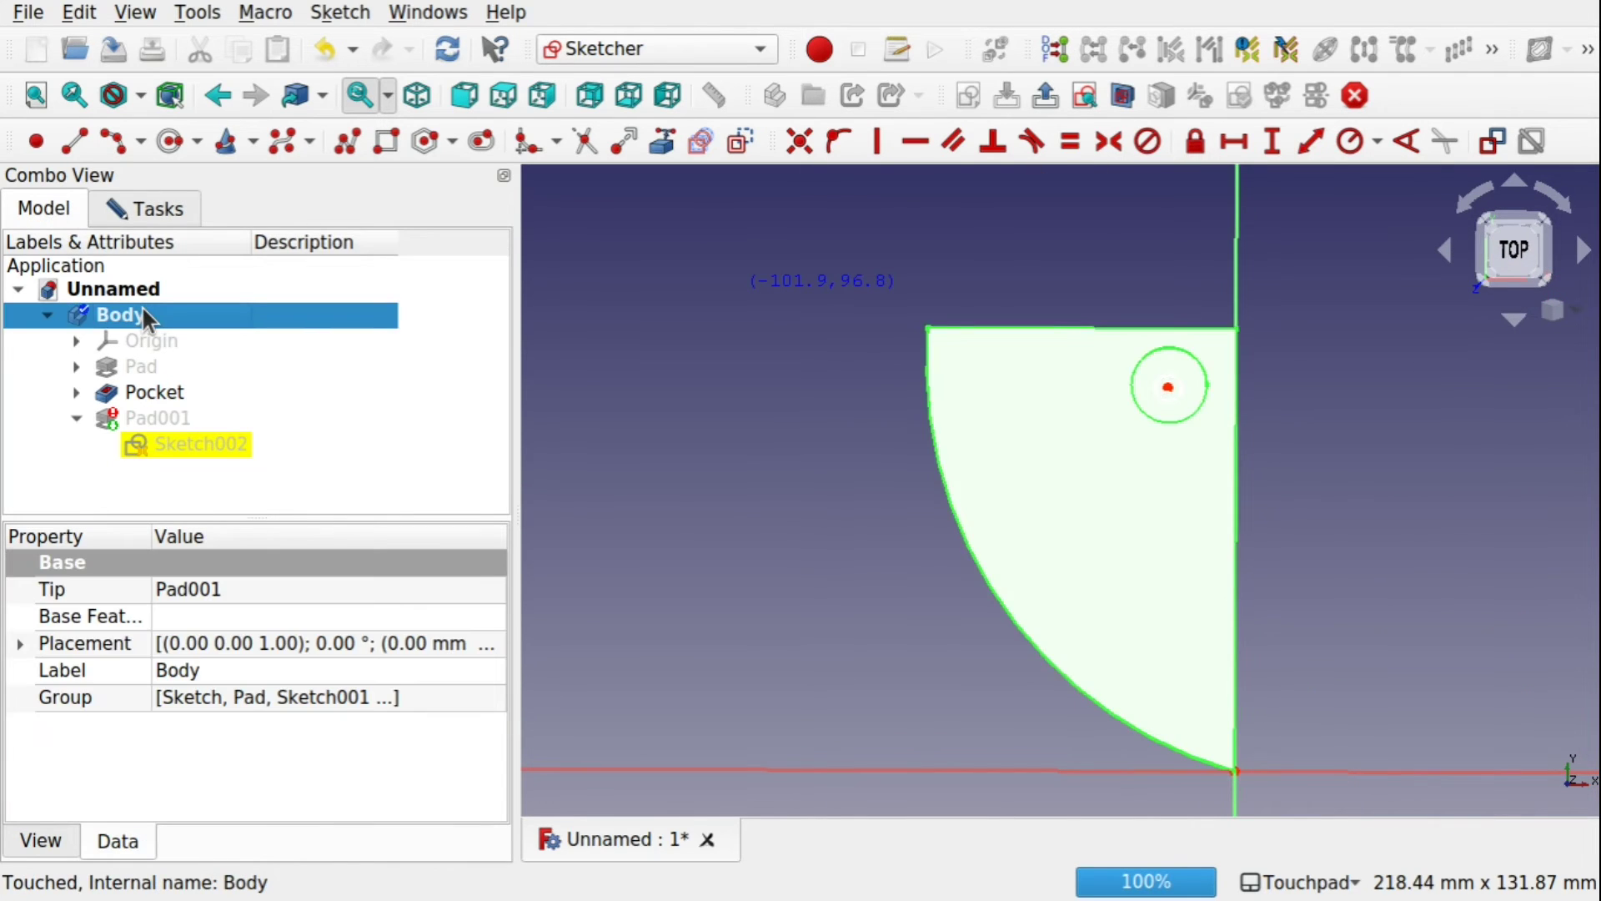
click(142, 308)
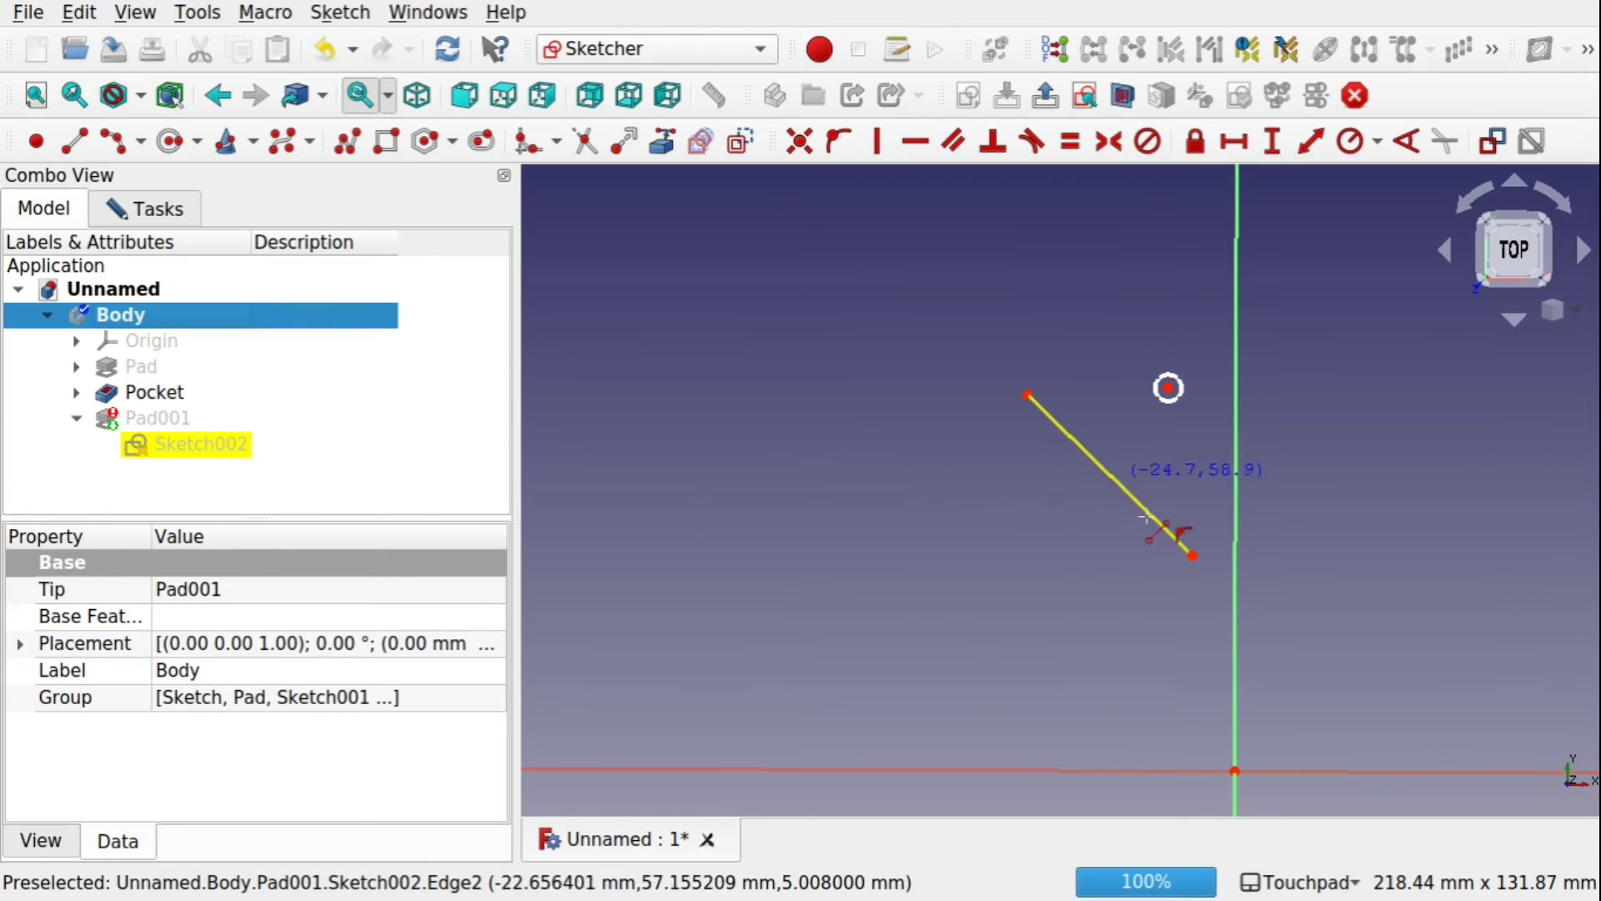
mouse_move(121, 423)
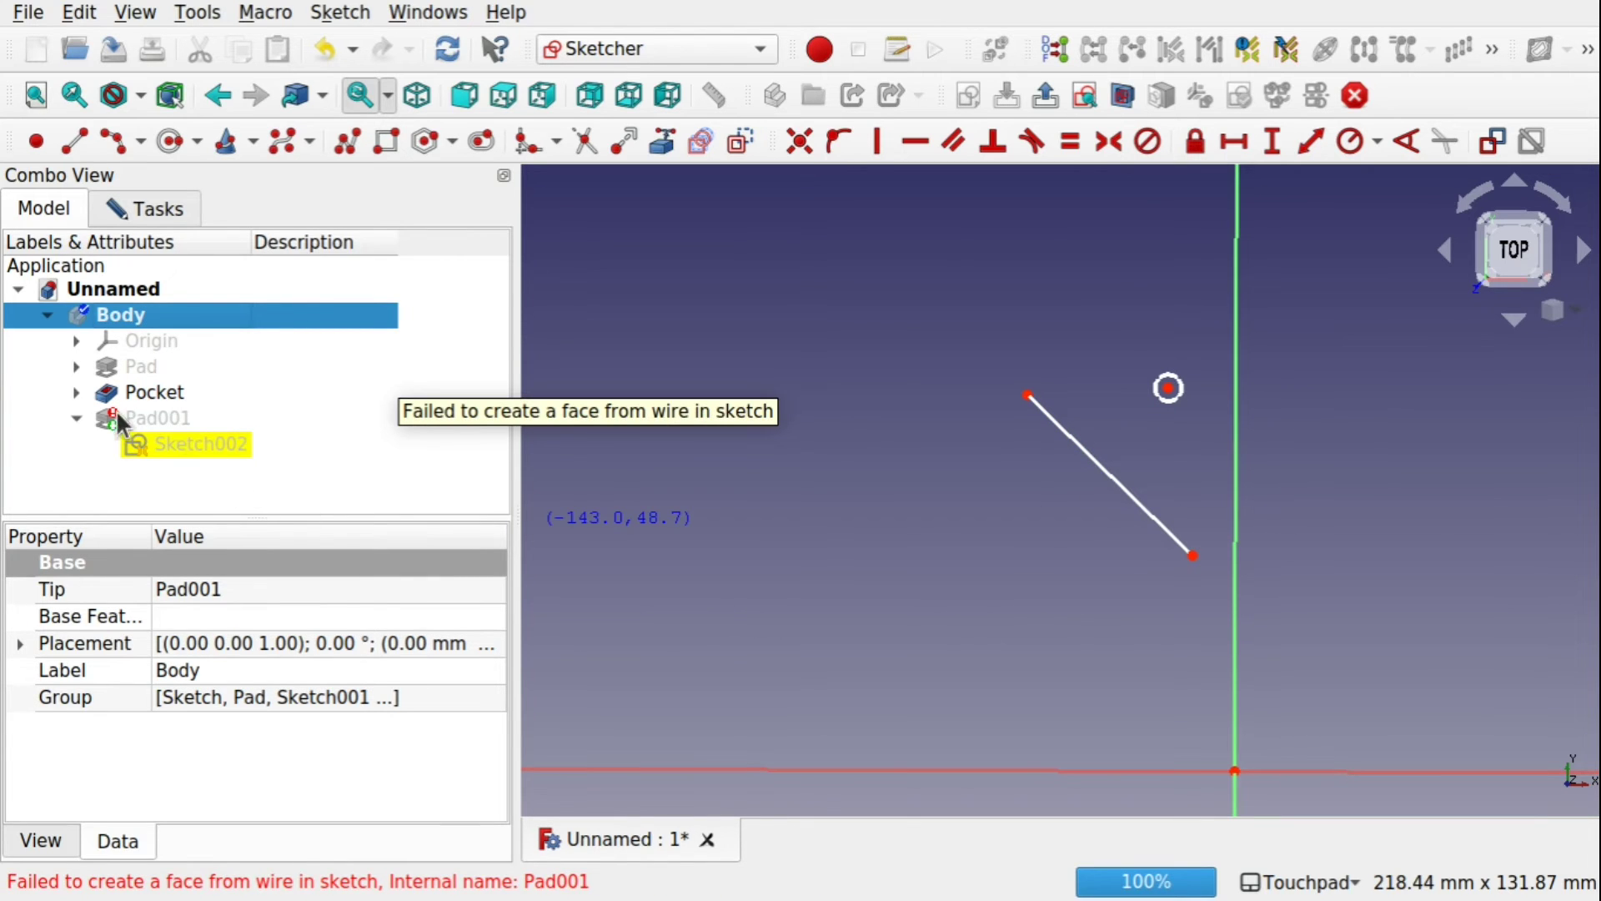
Convert the diagonal line in the pin's sketch to construction geometry and close the sketch.
click(150, 209)
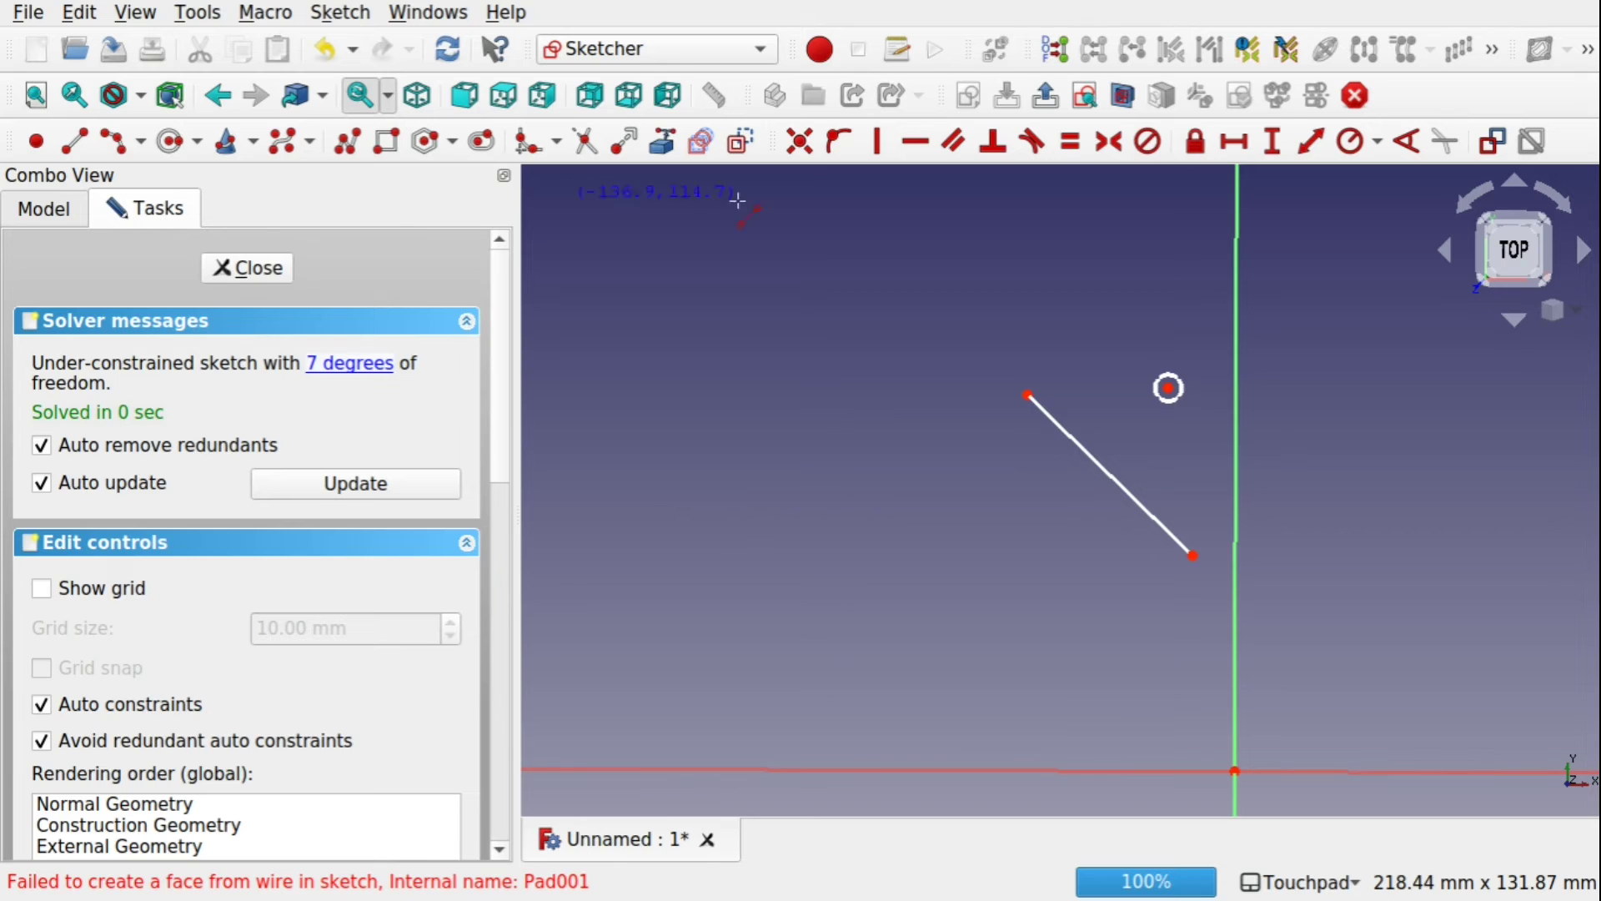
right_click(1096, 482)
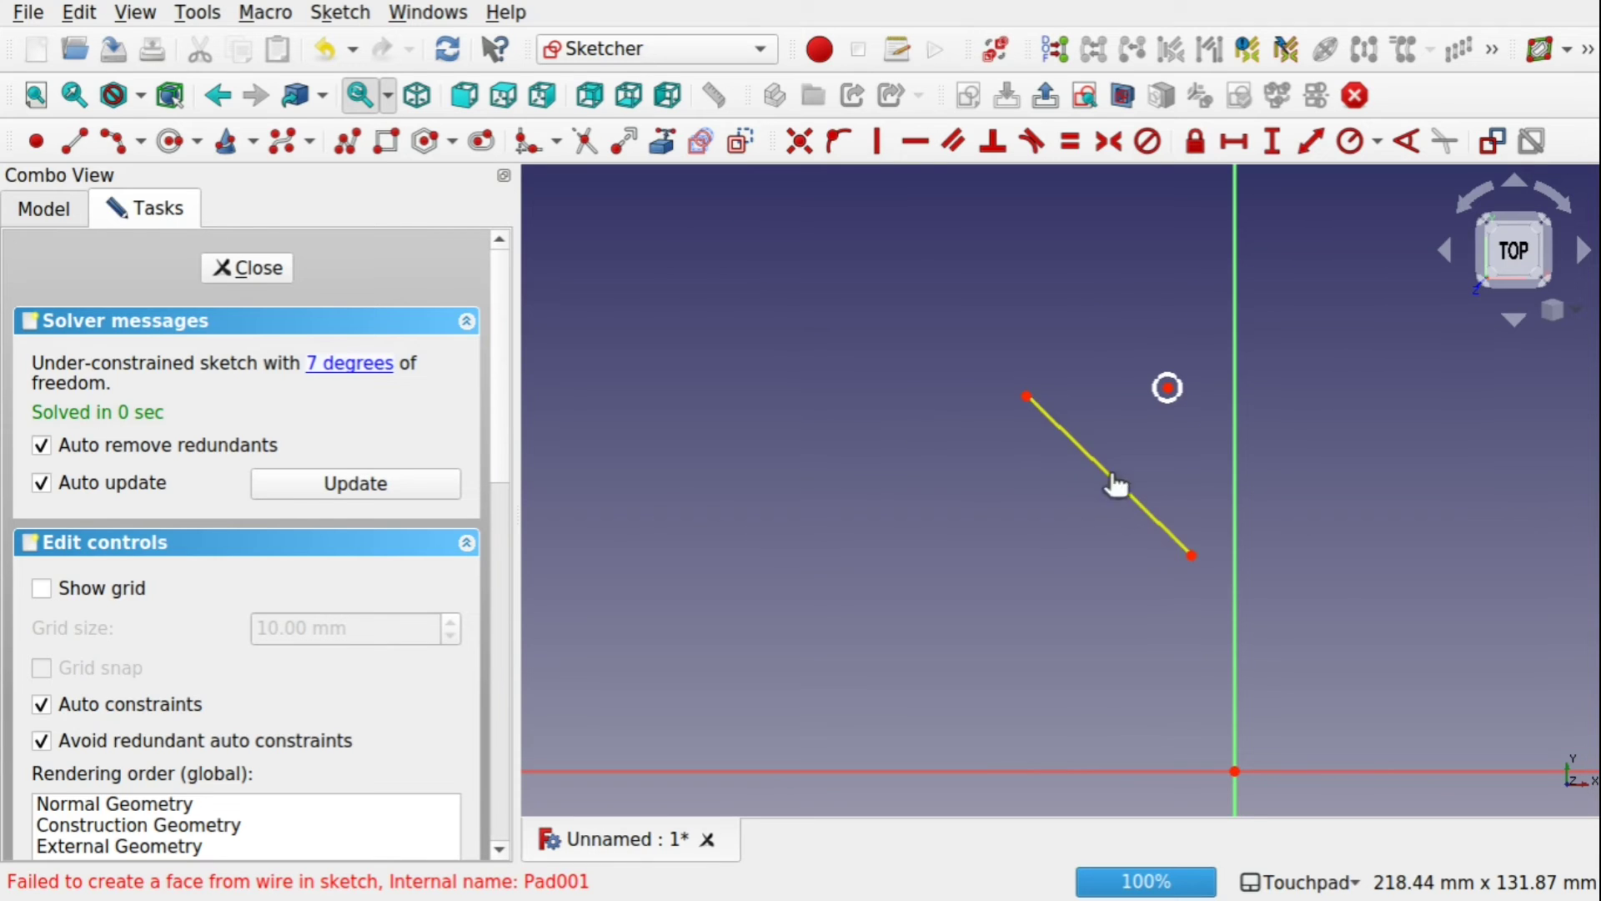
click(1111, 474)
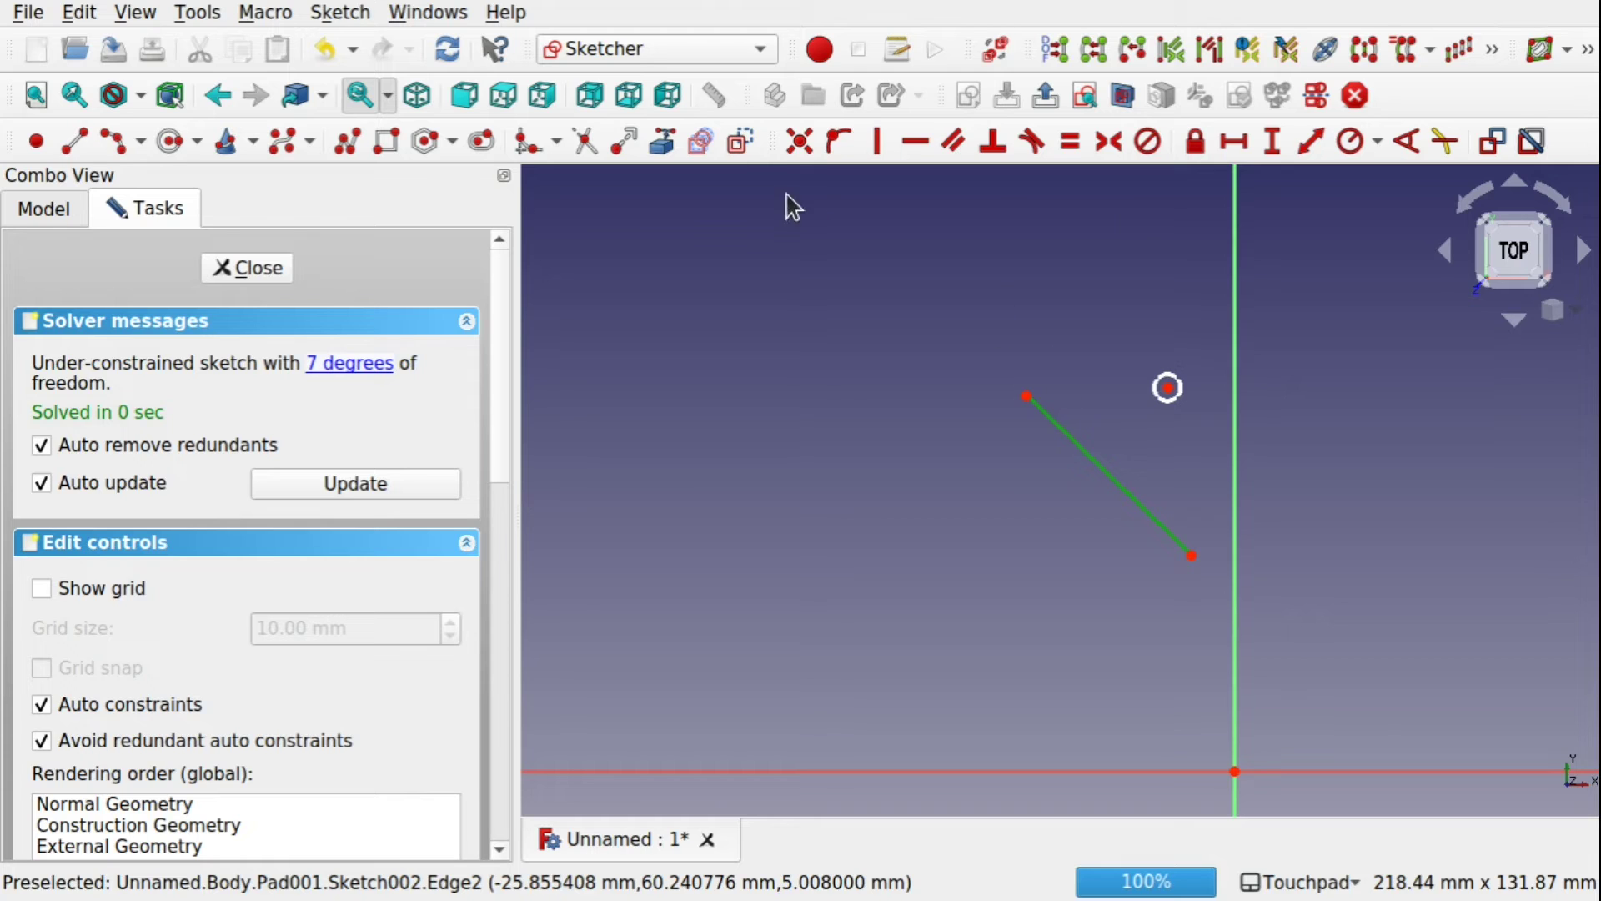
click(739, 143)
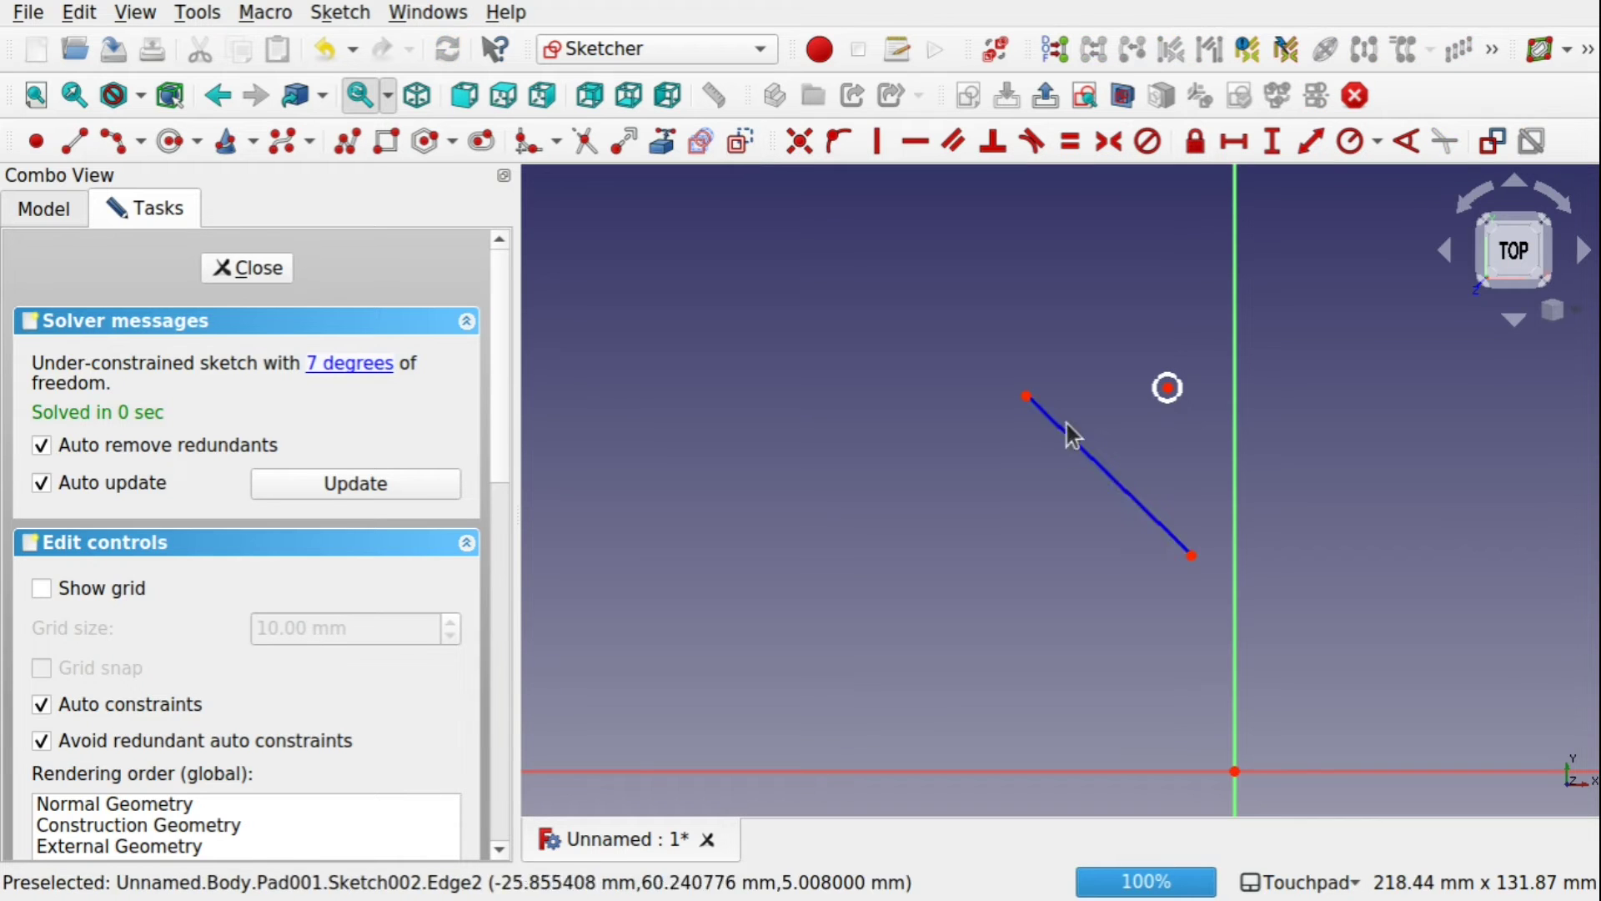
click(241, 268)
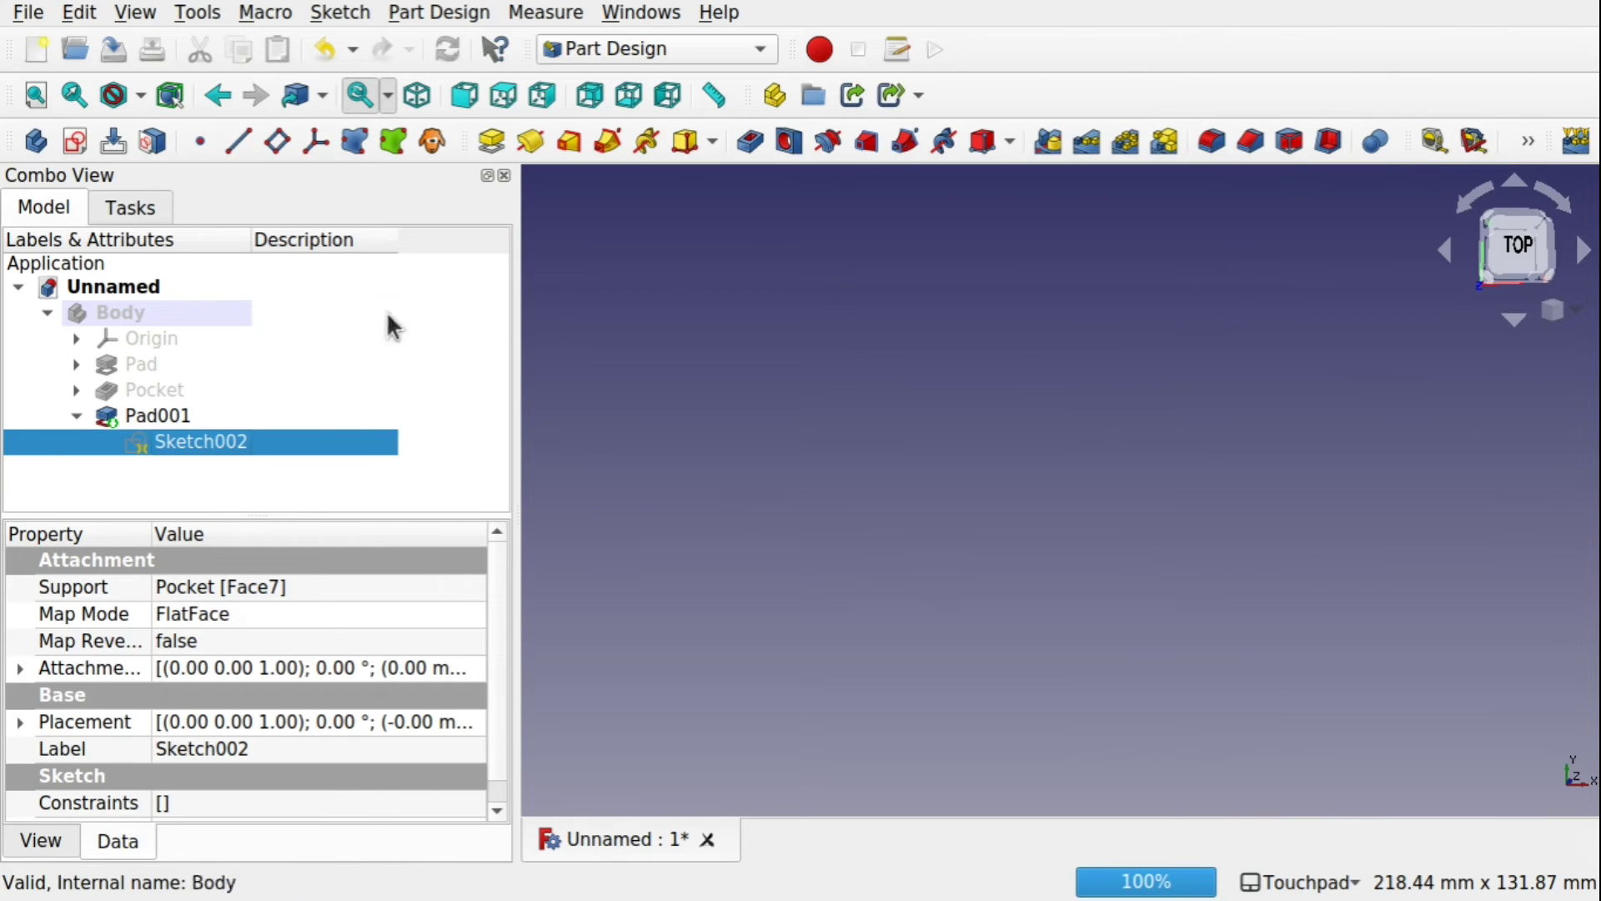
Make the hidden Body visible again and clear the selection.
click(134, 309)
key(space)
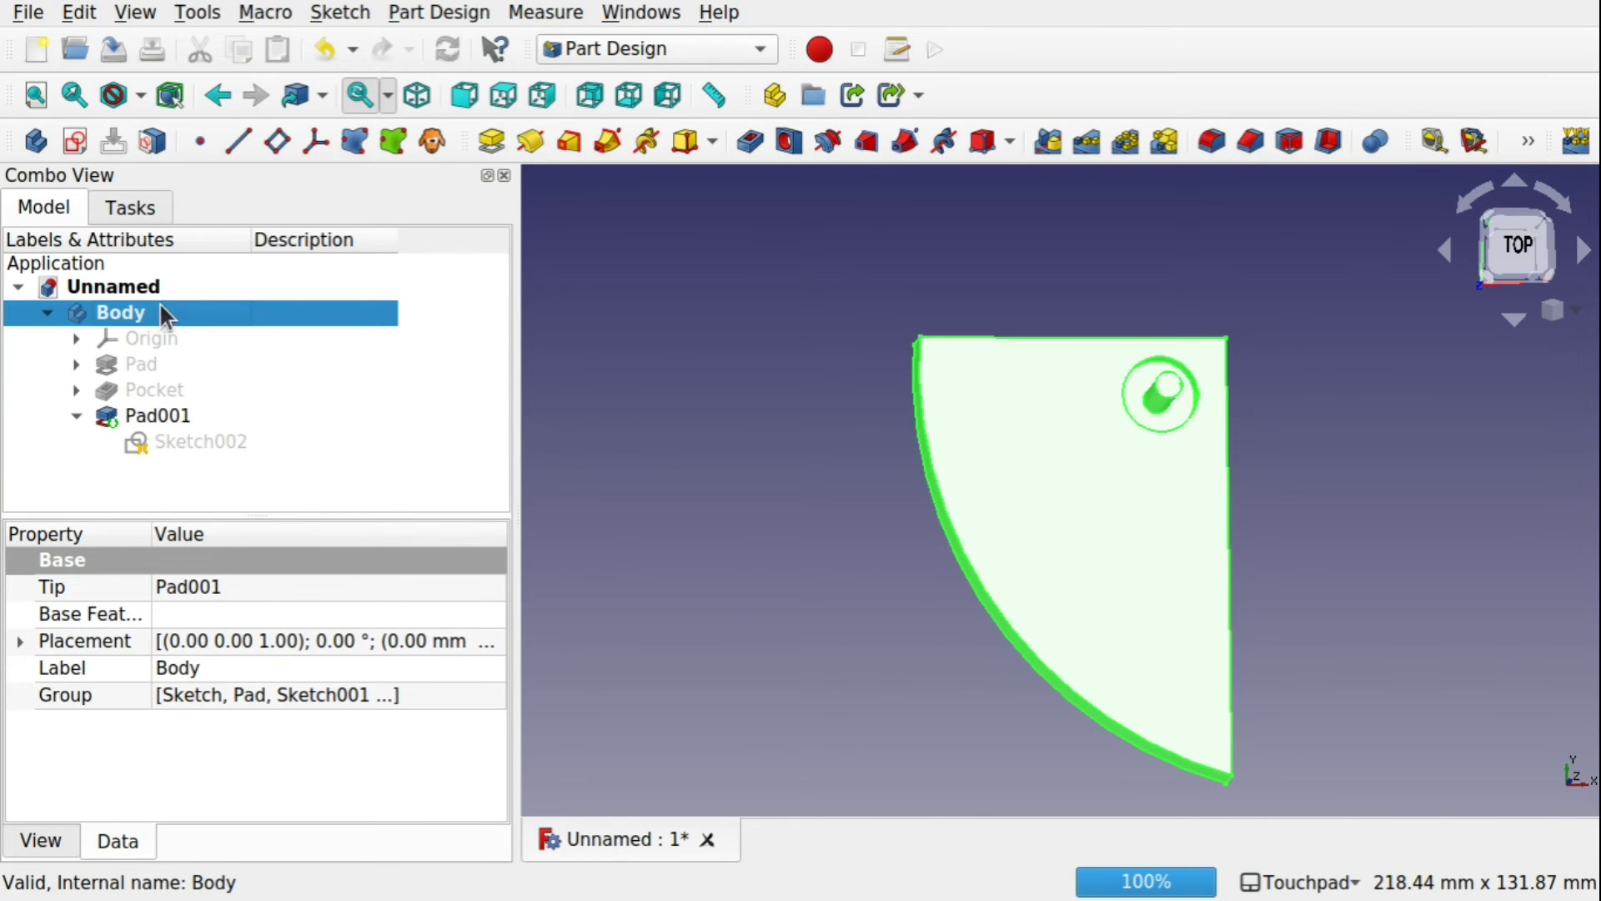
click(877, 568)
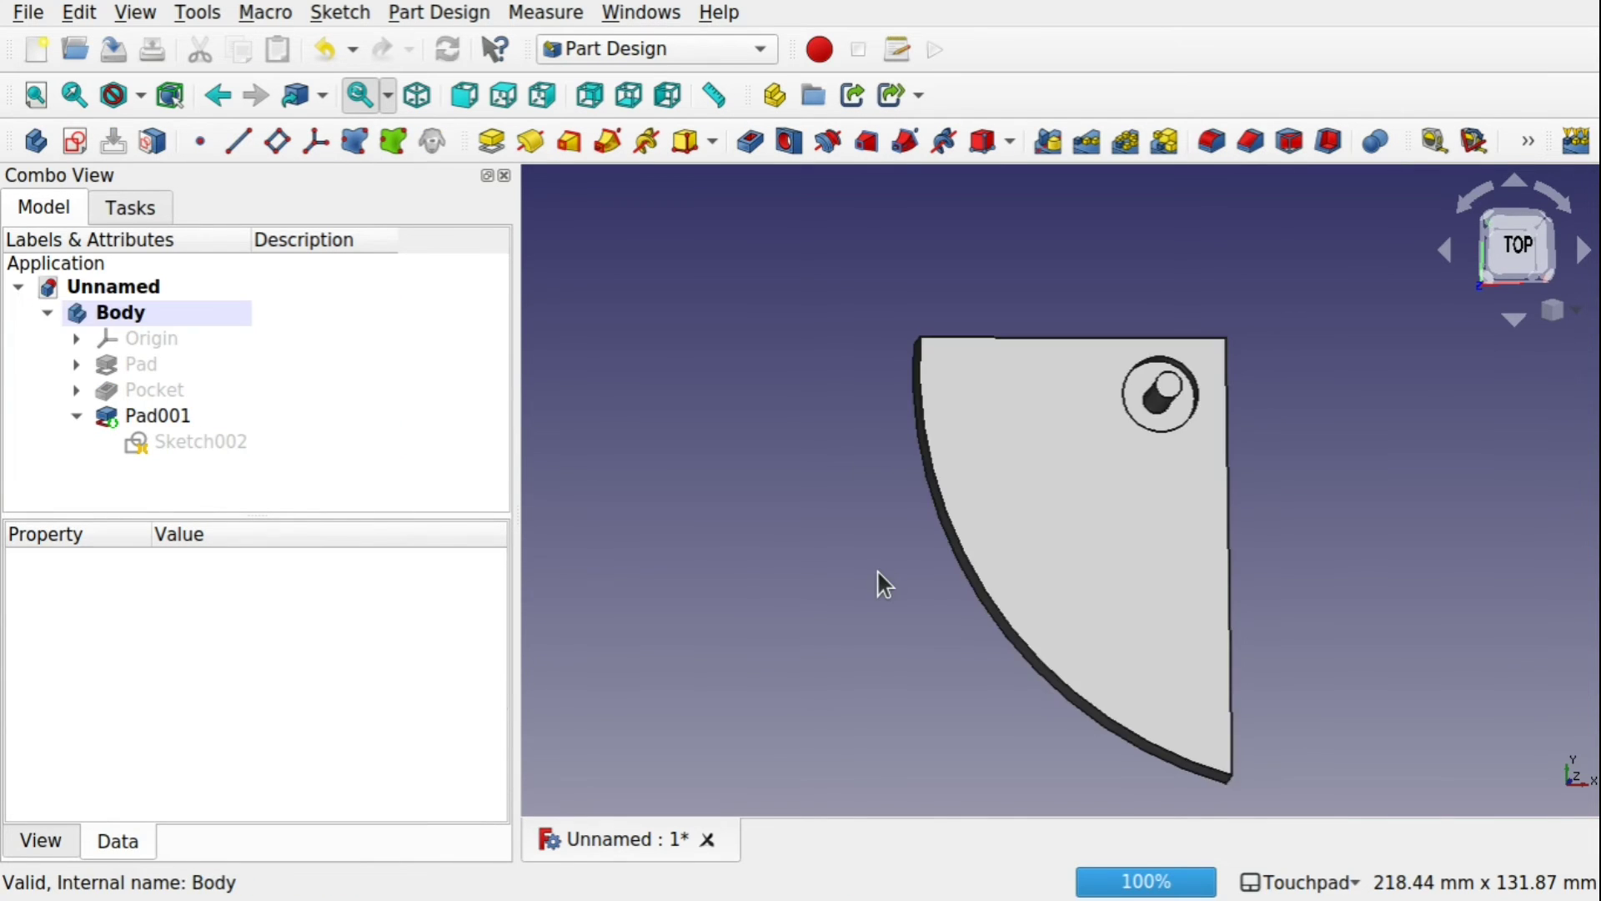
Mirror Pad001 with the Mirrored feature, using Construction line 1 as the plane.
click(1178, 391)
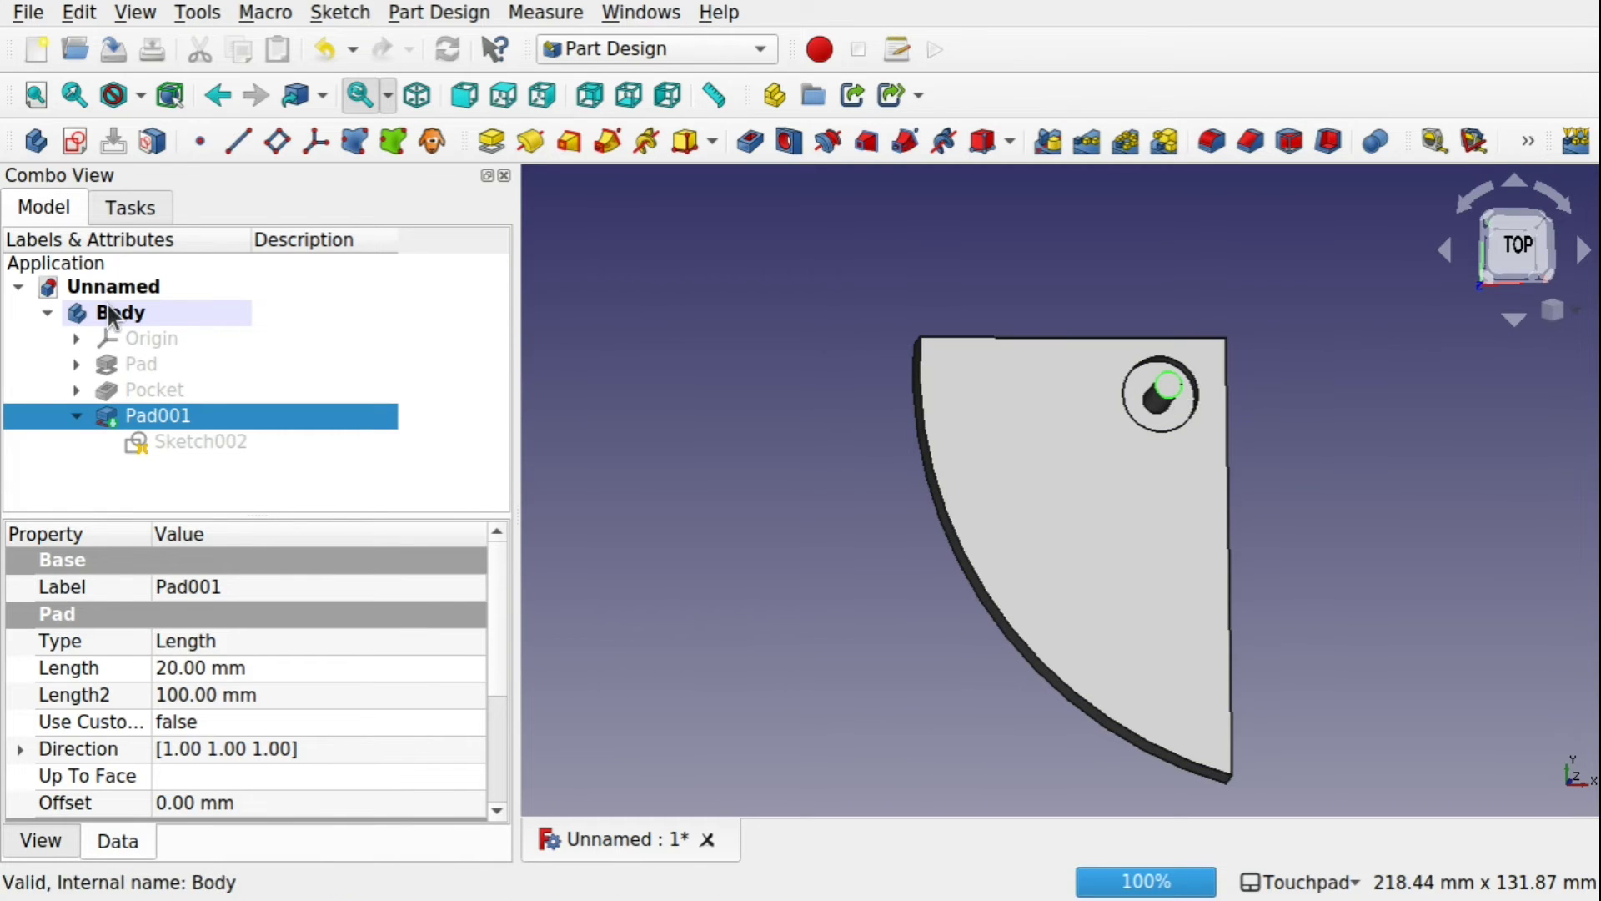
click(637, 402)
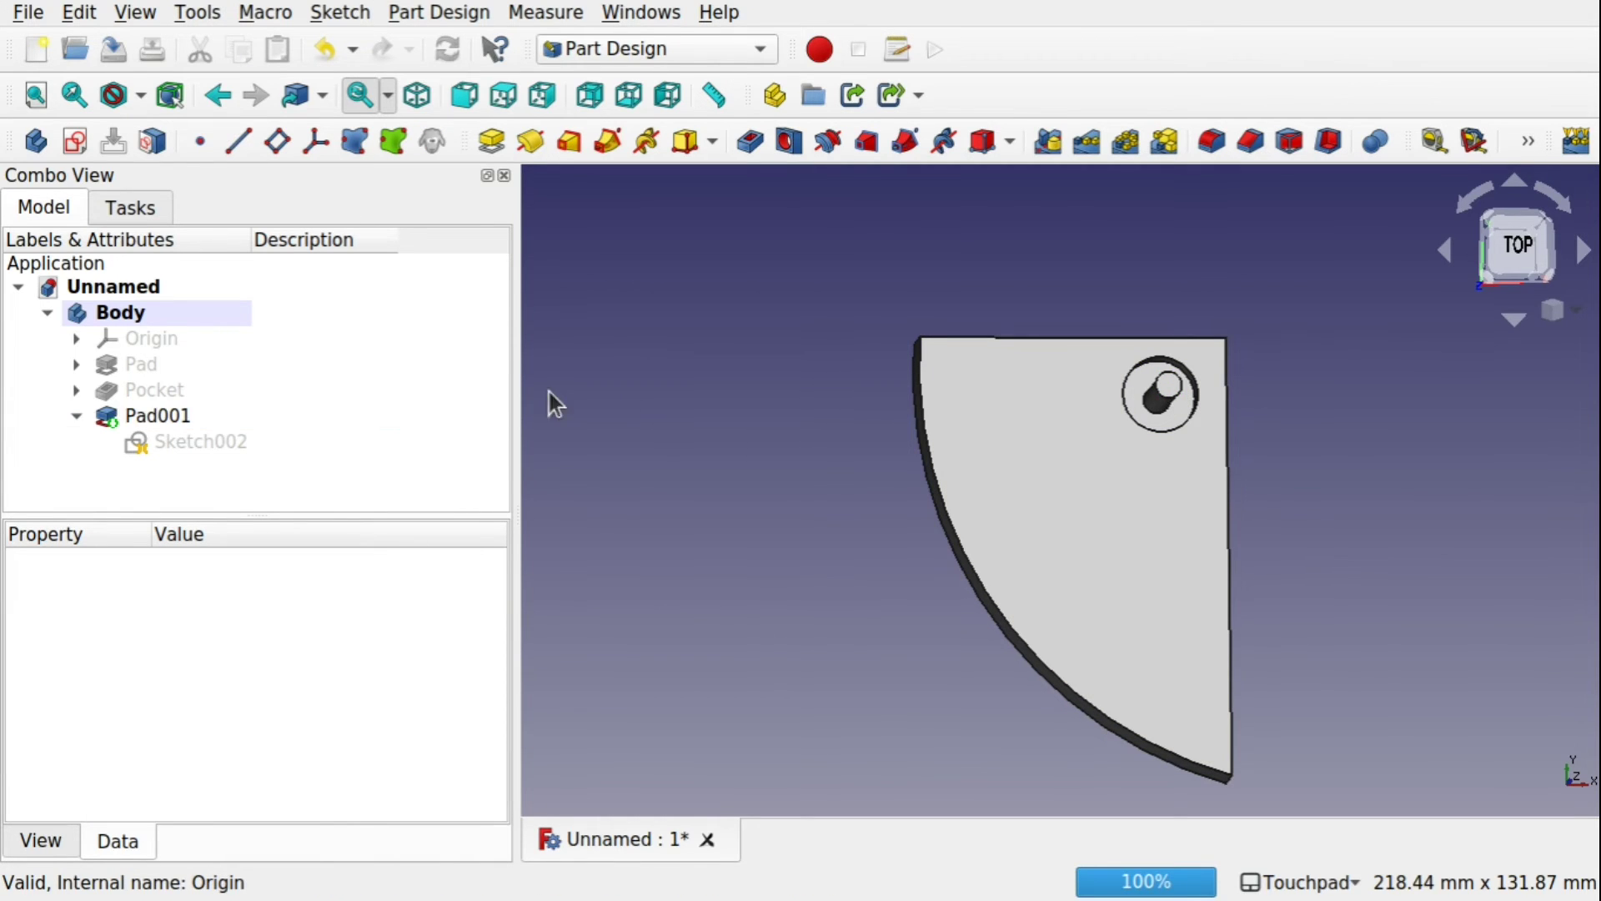
click(169, 419)
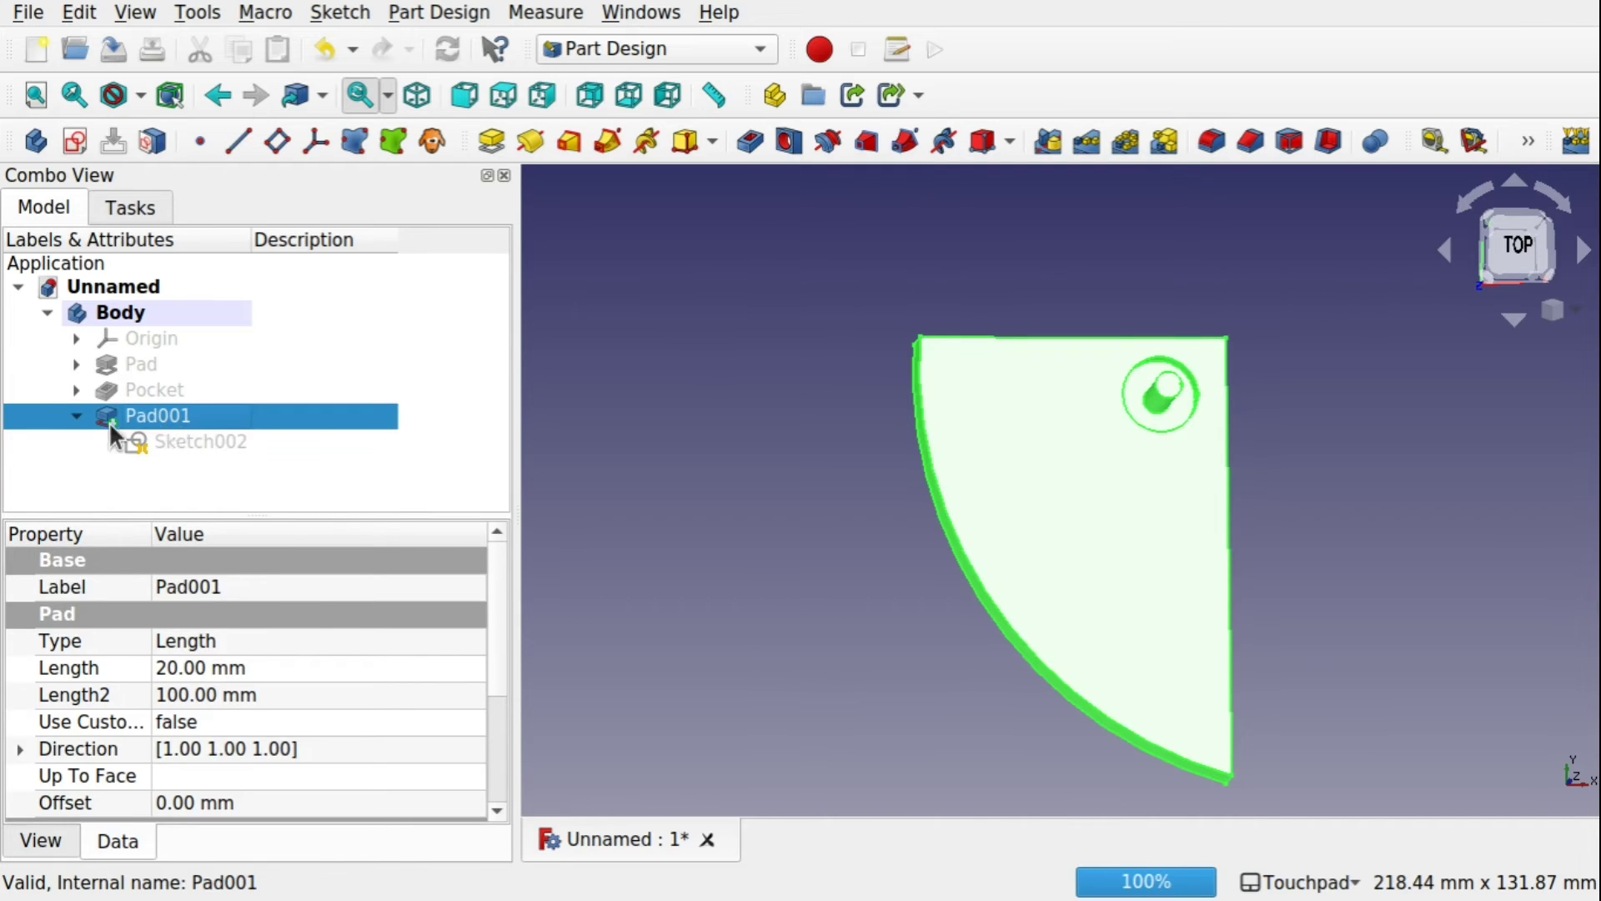
click(1046, 146)
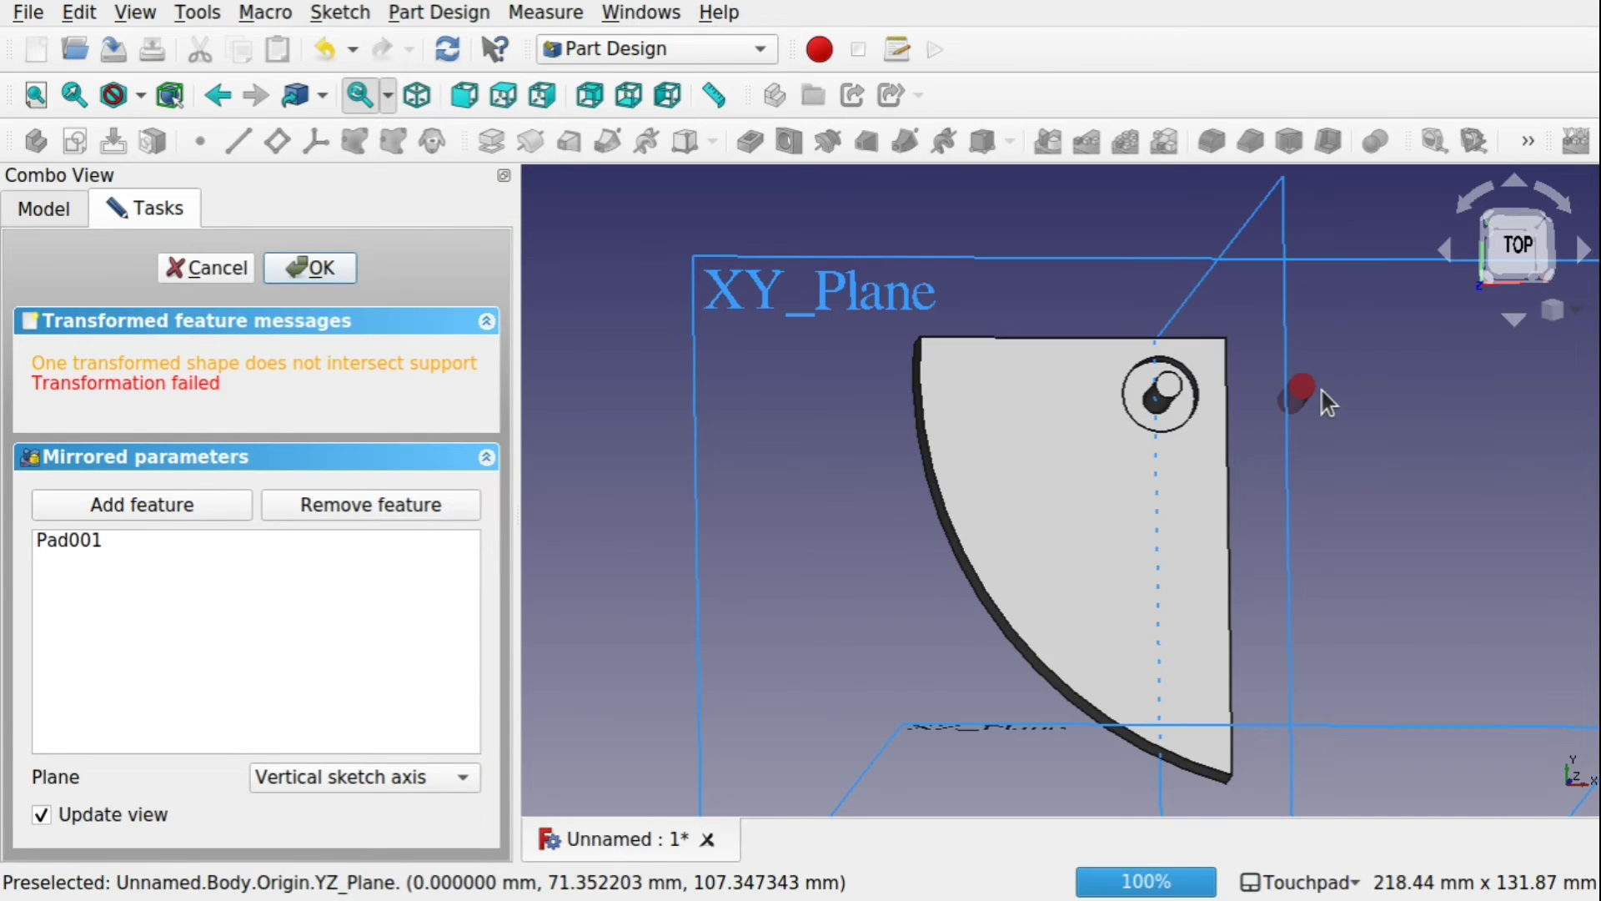
click(373, 774)
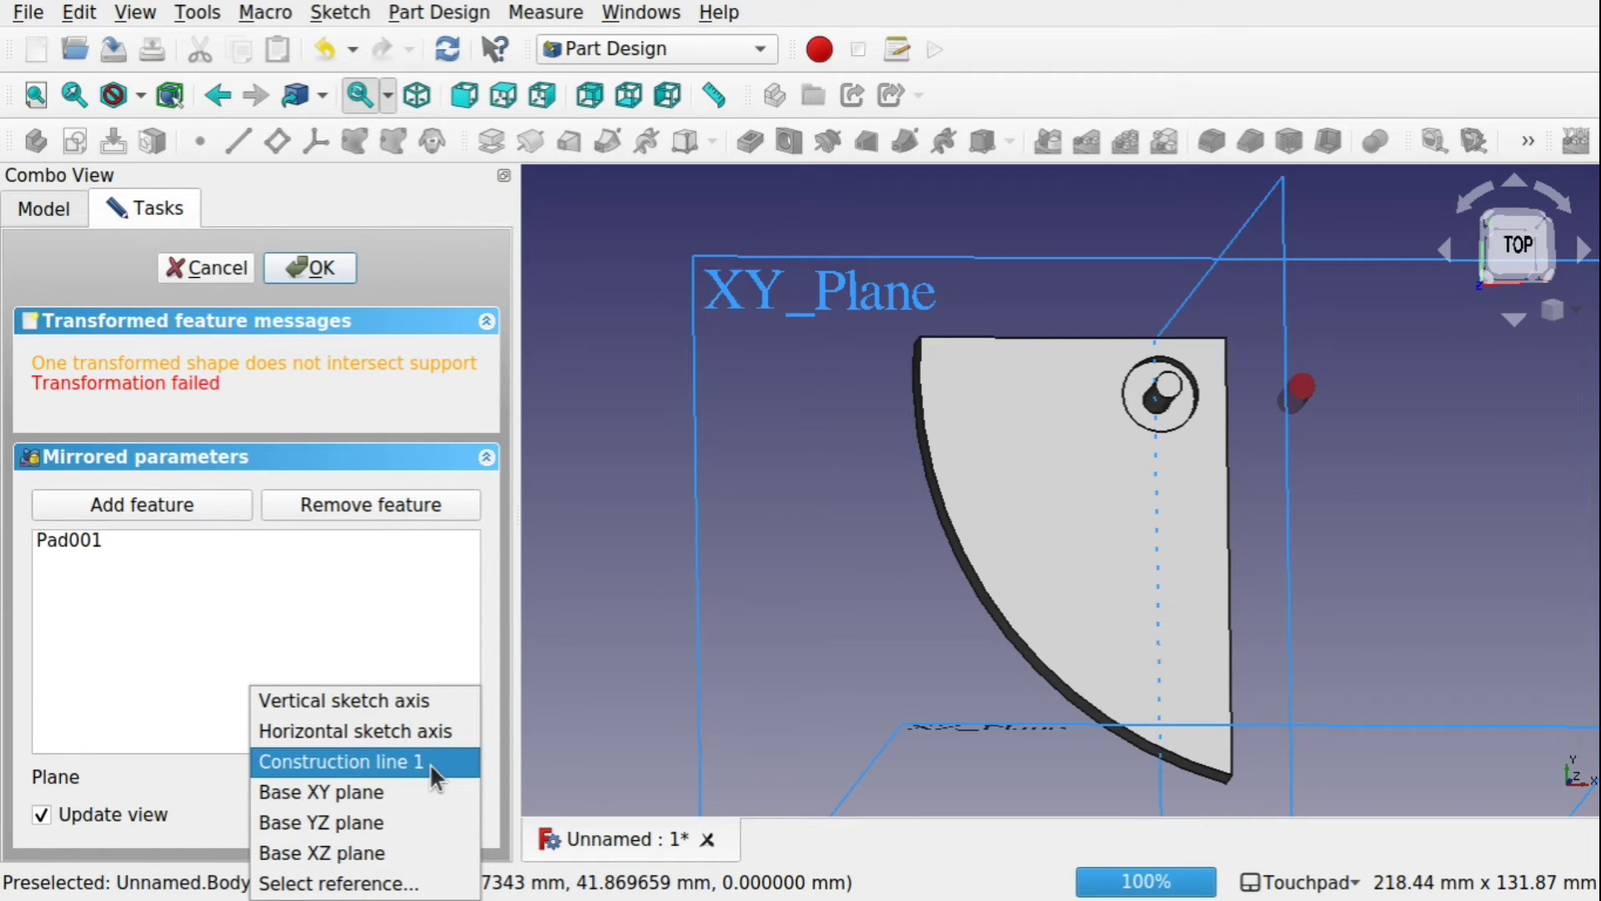
click(386, 764)
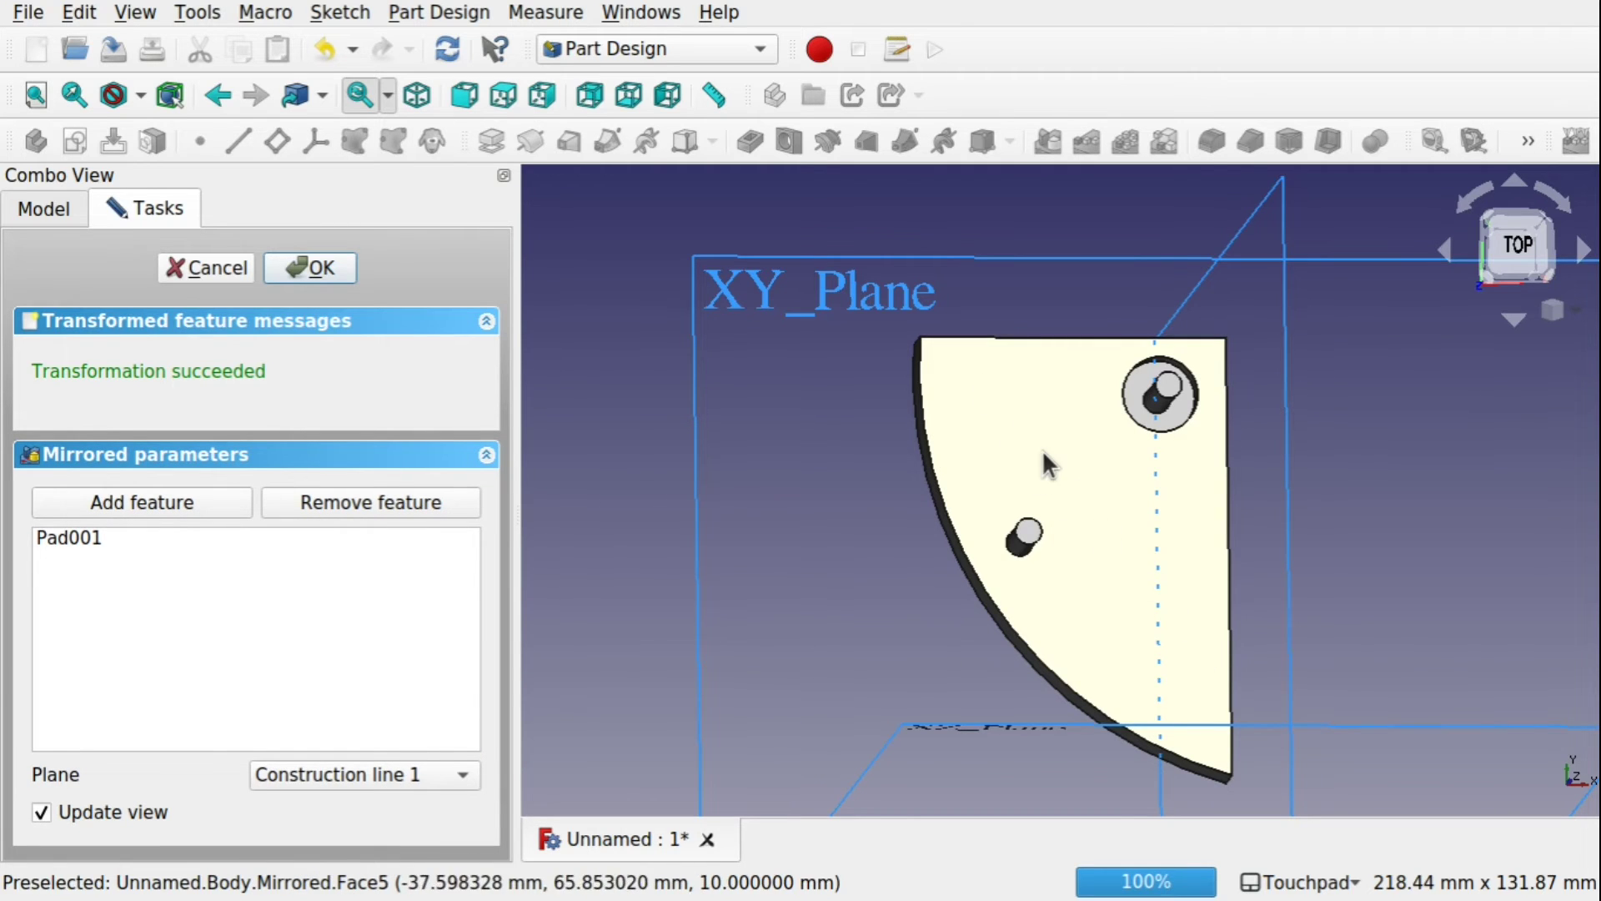
click(329, 266)
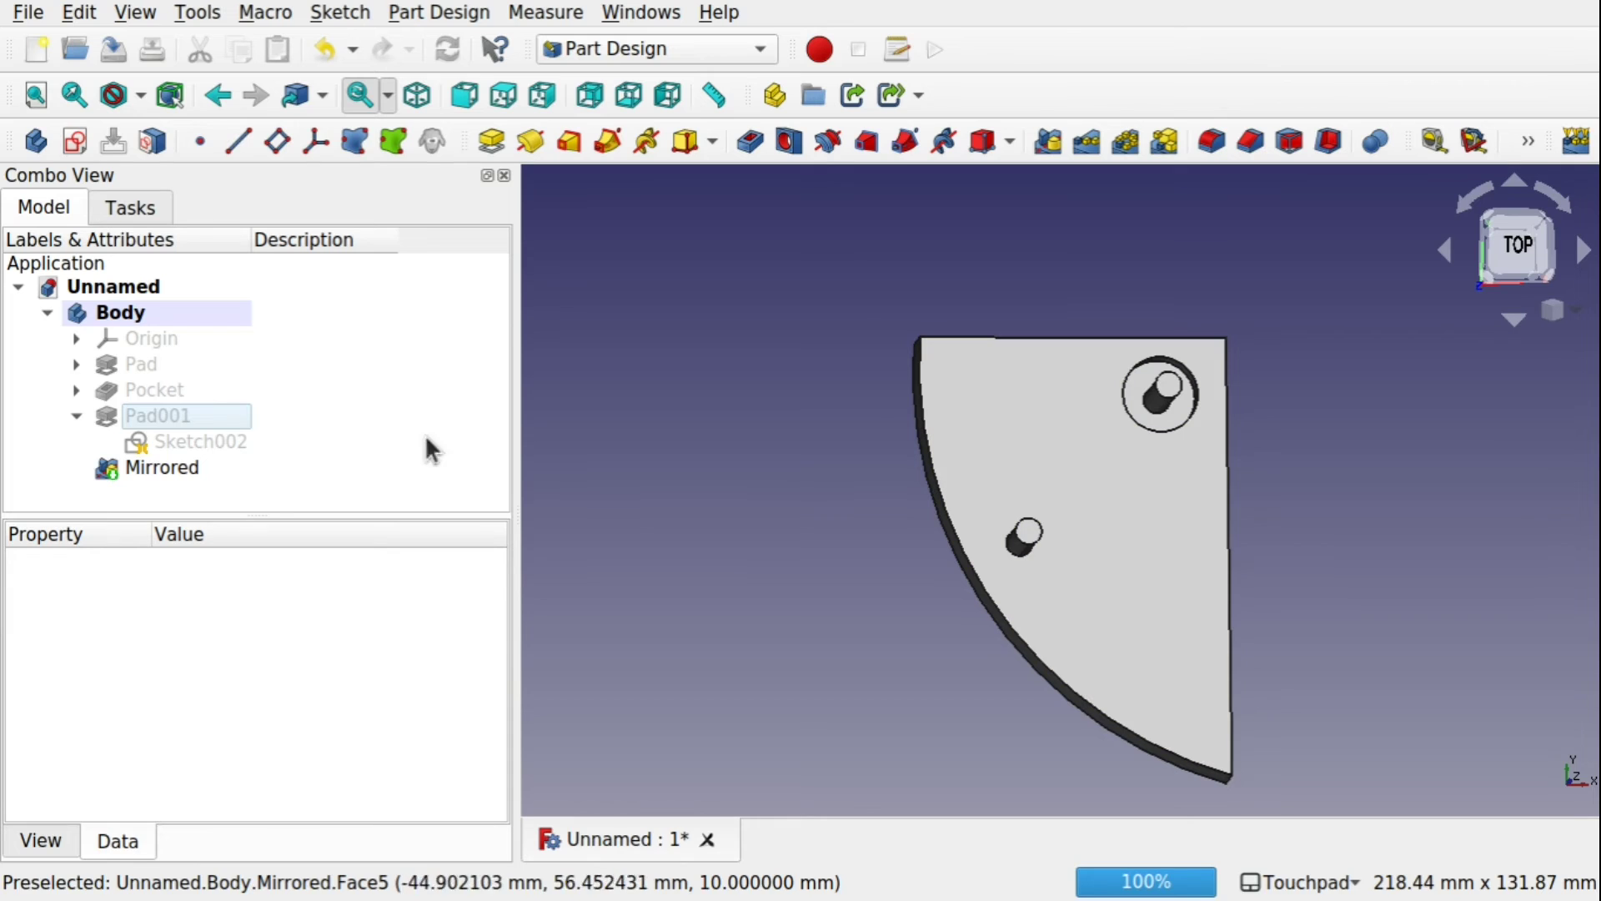
Reopen the pin's sketch with the Body hidden, and move the construction line's lower end up to just below the circle.
click(217, 443)
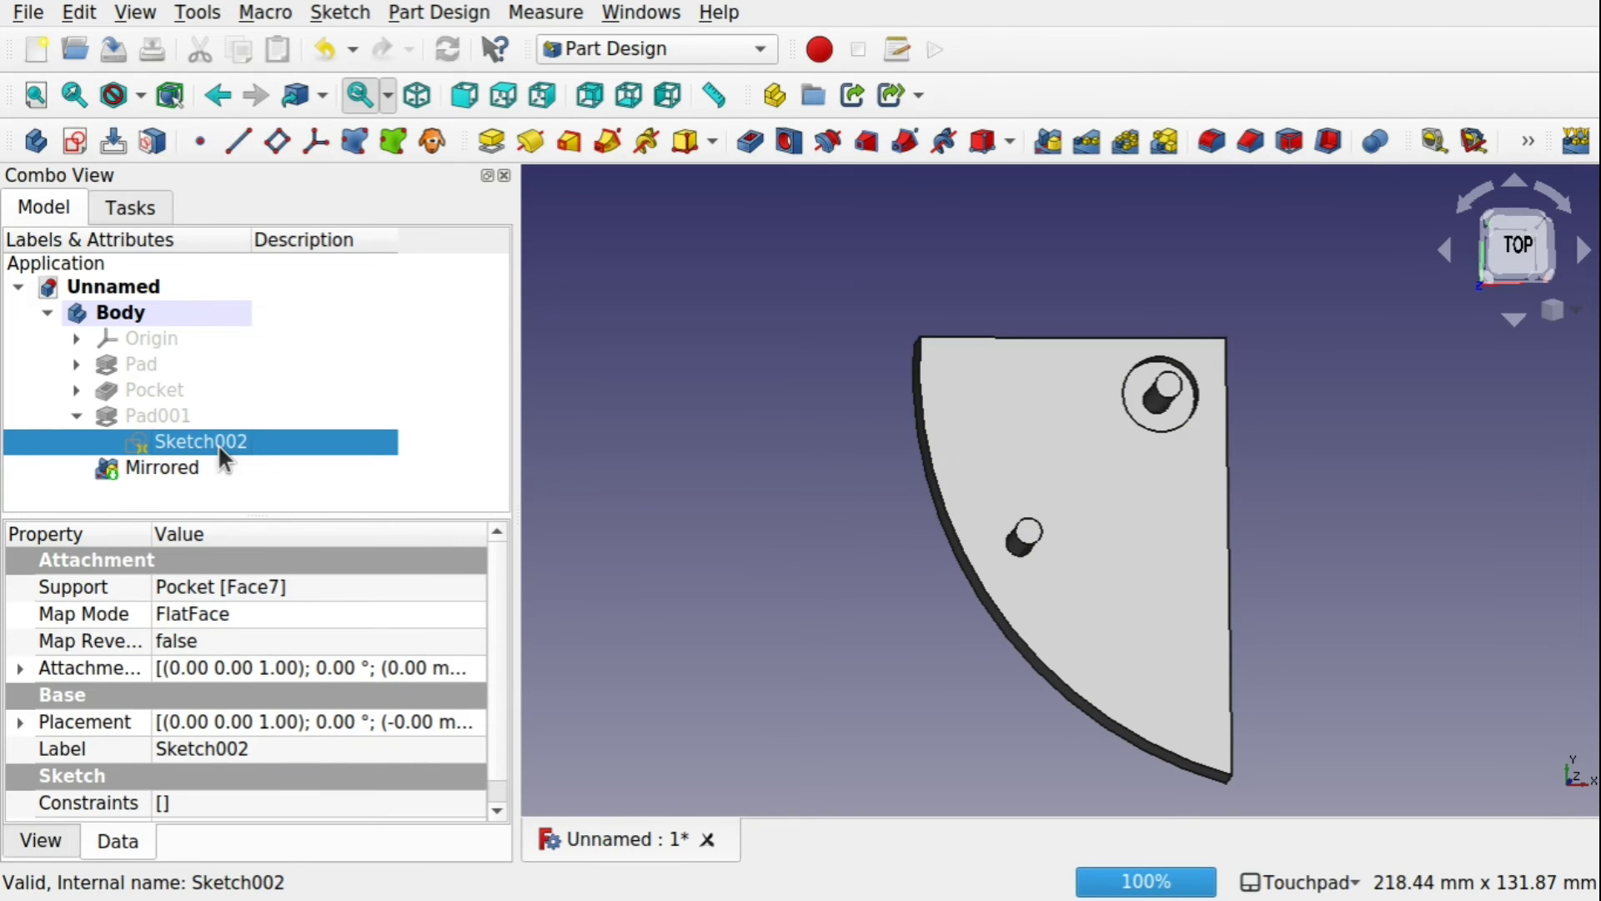
double_click(218, 444)
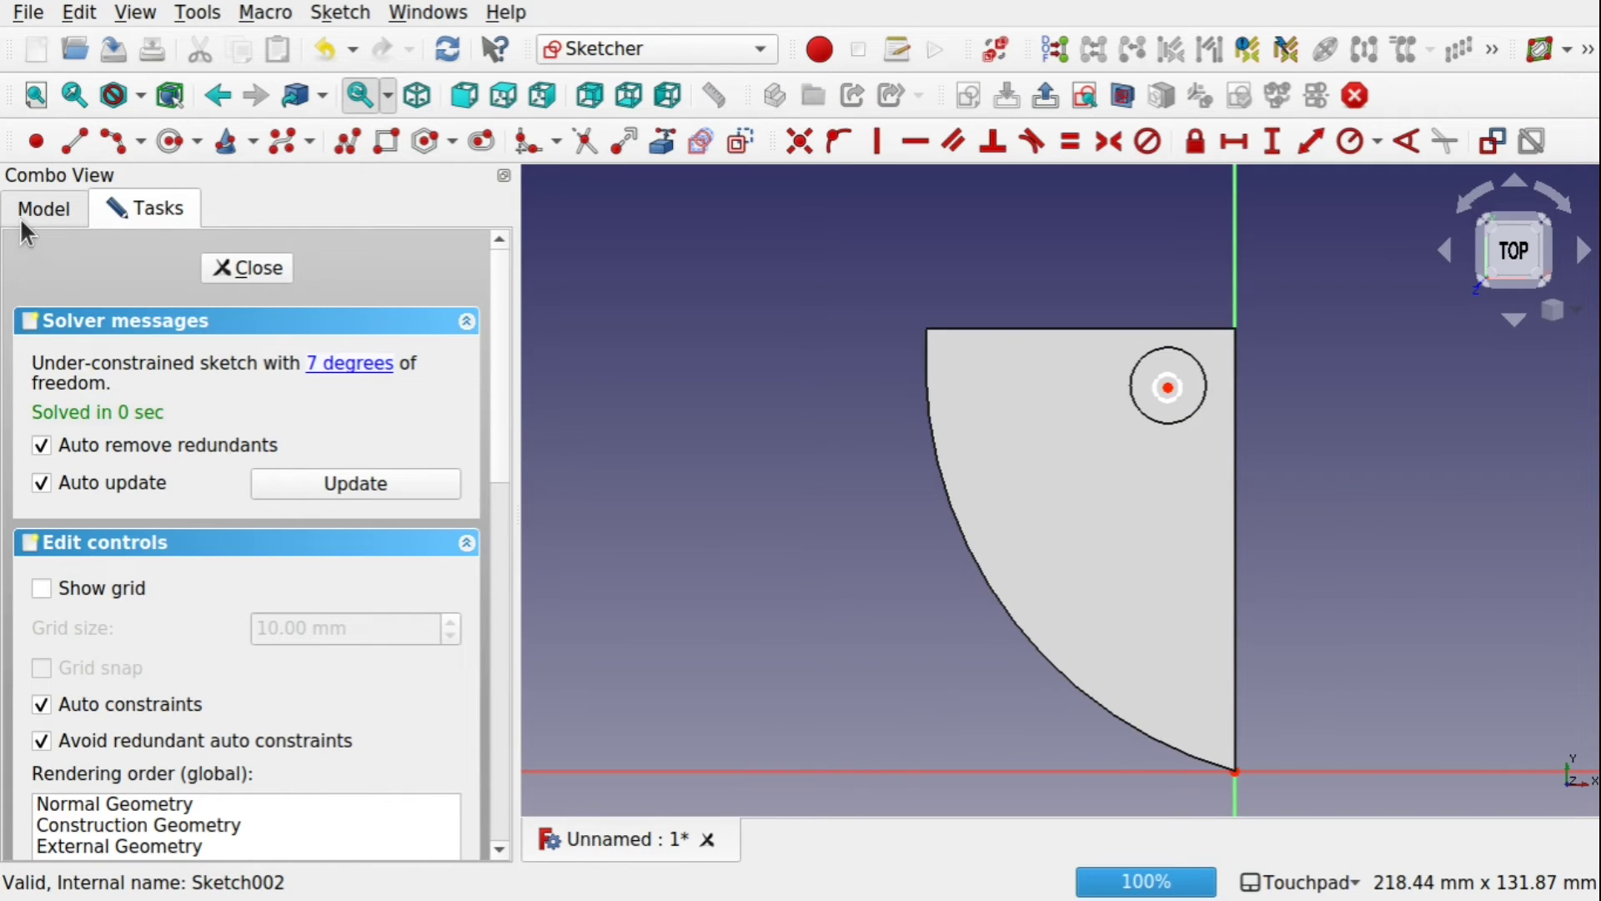
click(42, 209)
click(136, 322)
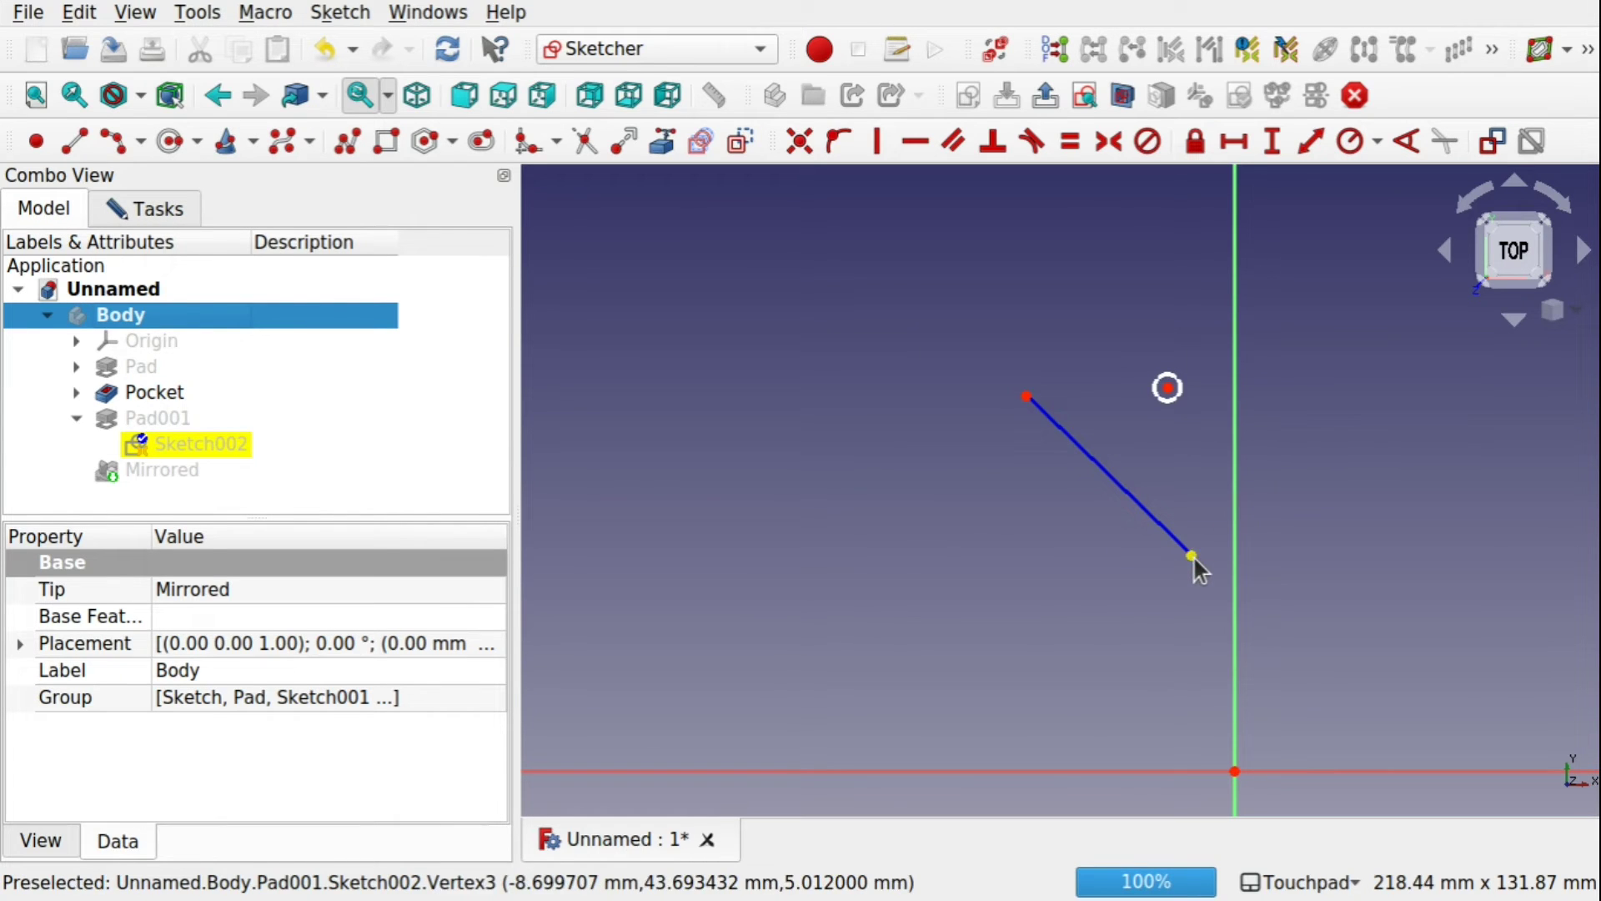
drag(1192, 556, 1092, 603)
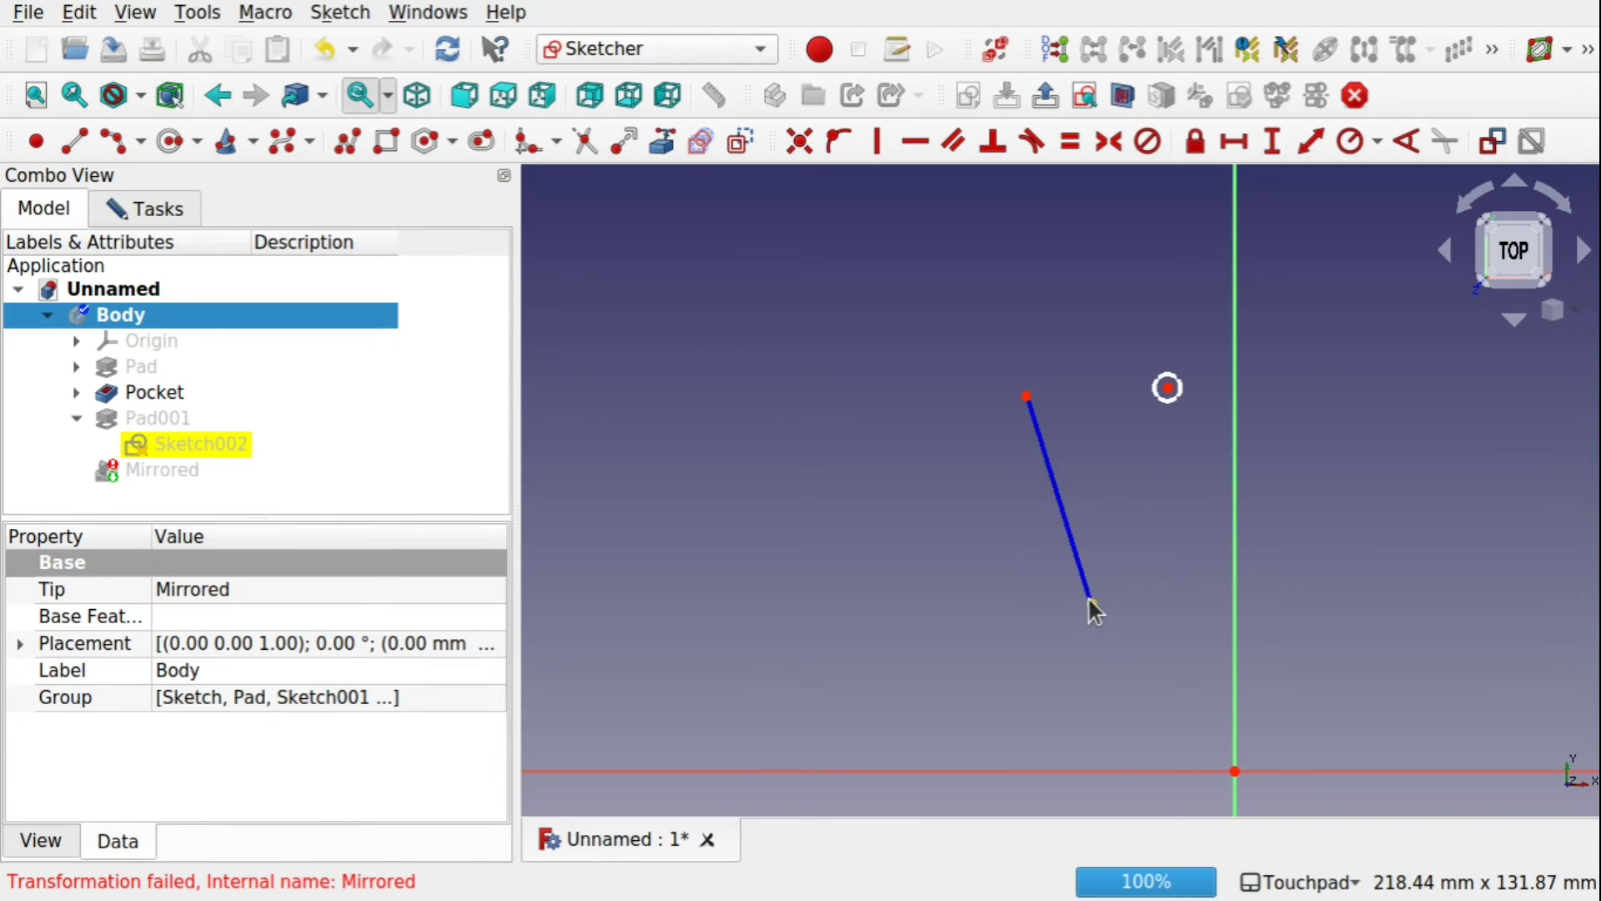
drag(1094, 606, 1177, 579)
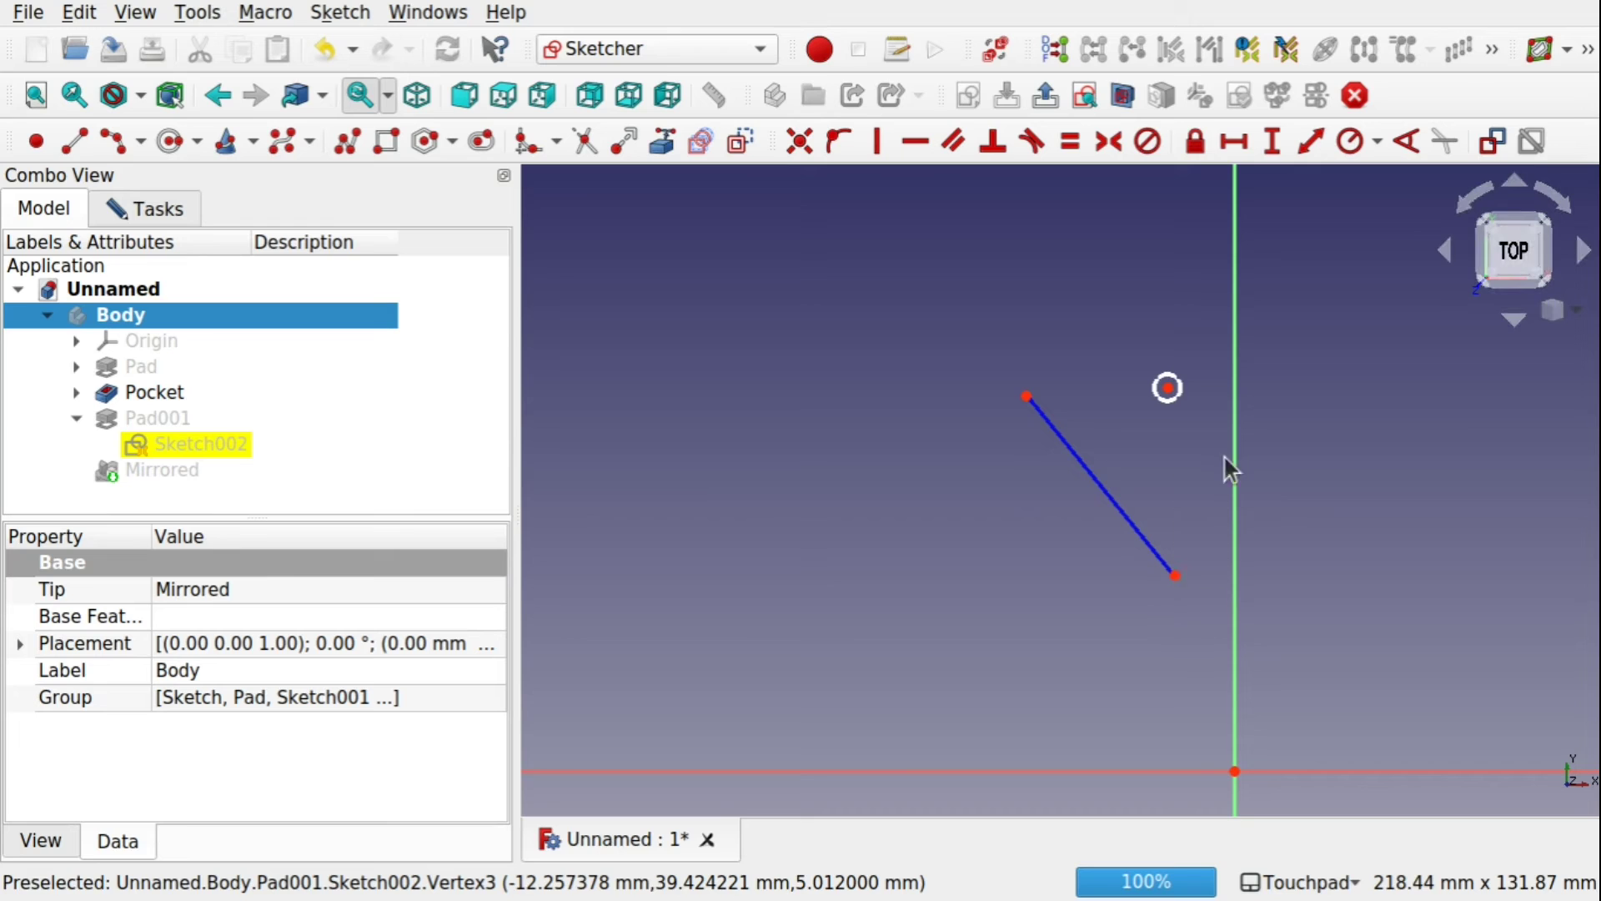
drag(1176, 575, 1199, 429)
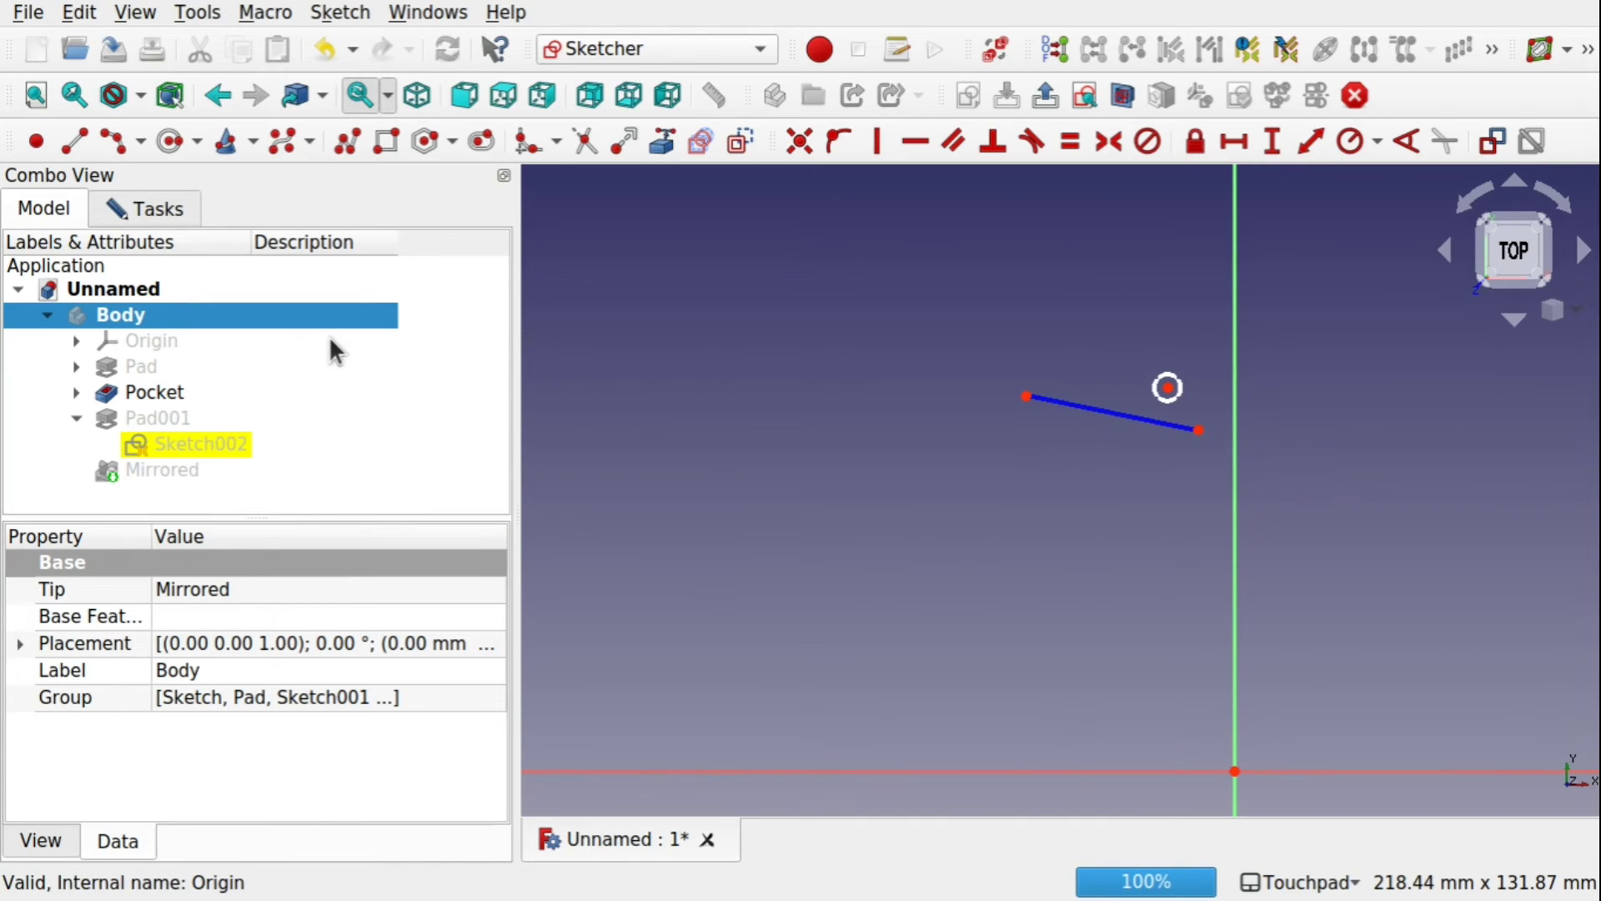
Show the Body while still in the pin's sketch, and close the sketch to update the mirrored pin.
click(125, 321)
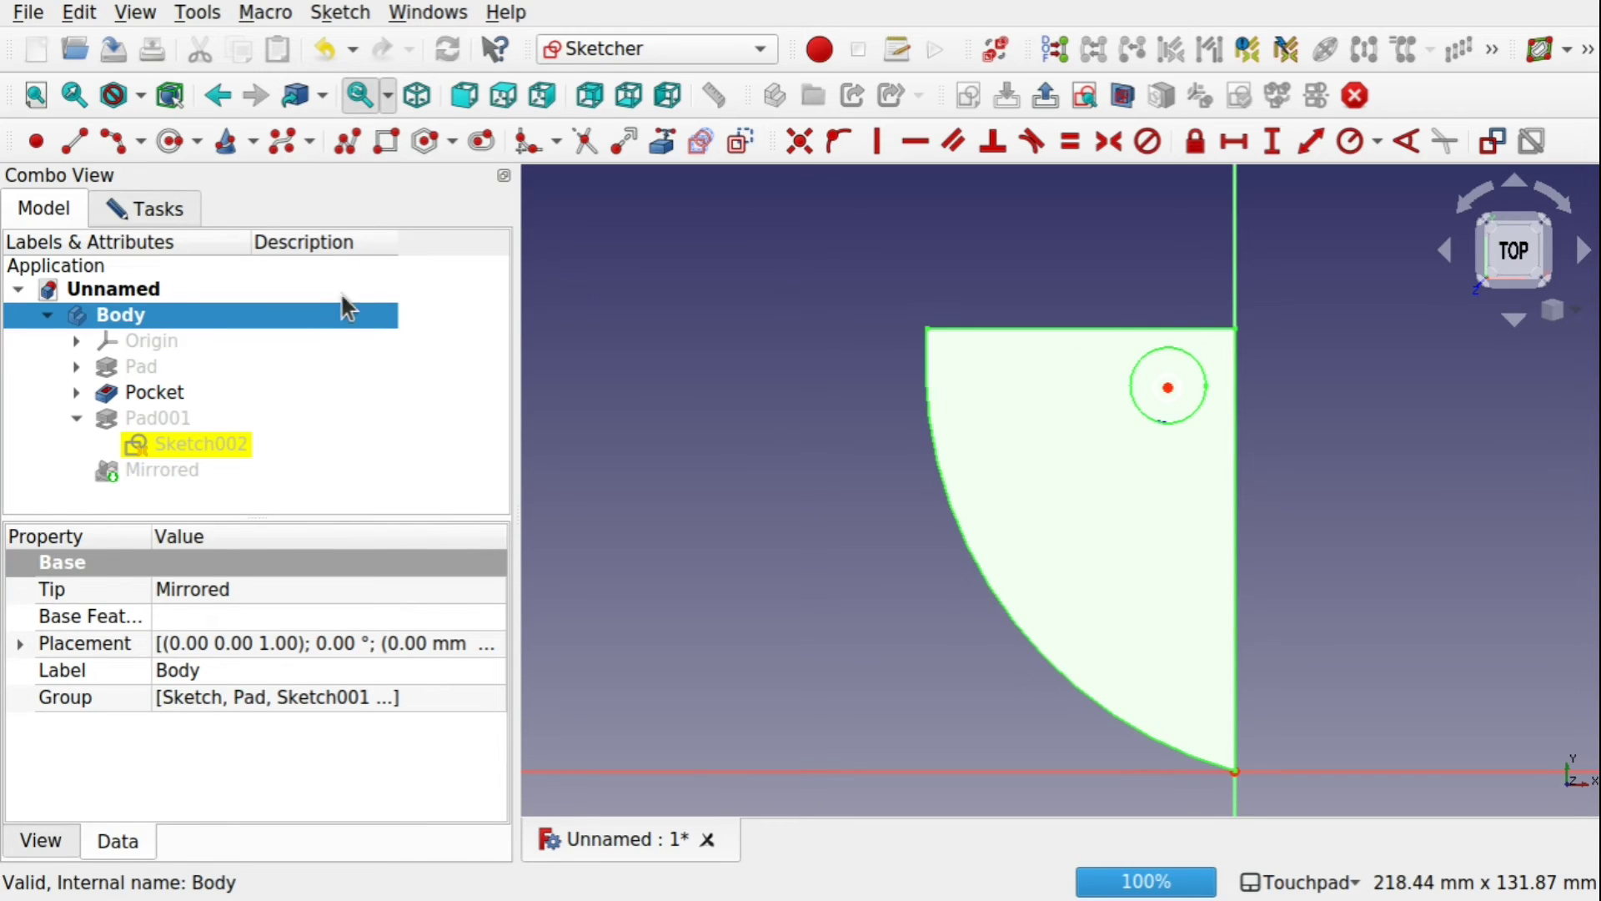
click(165, 219)
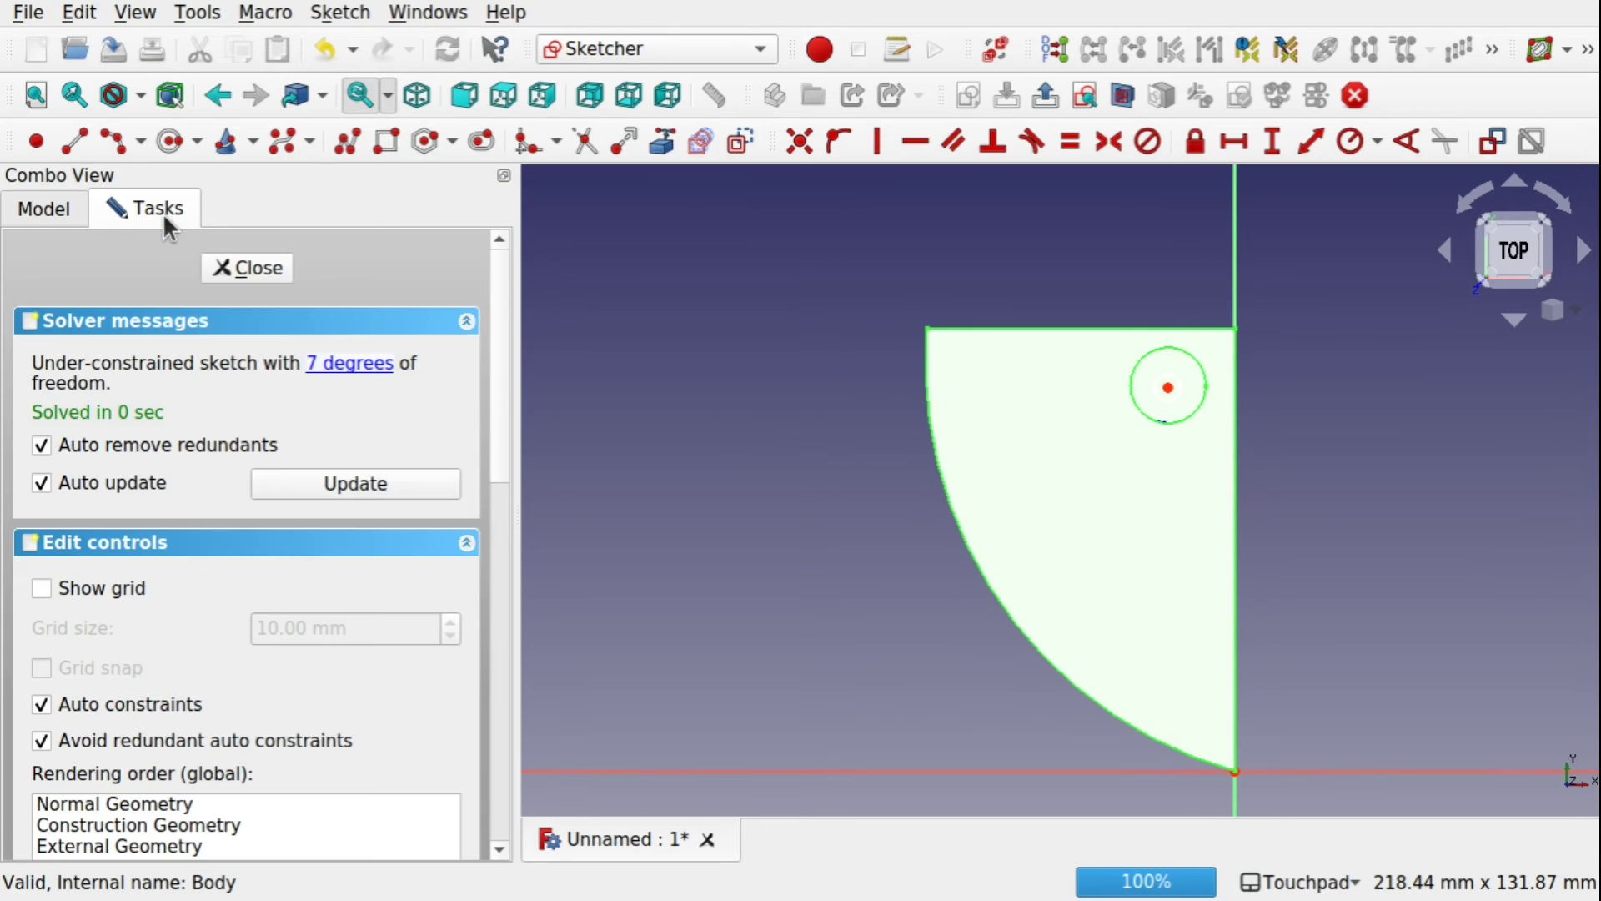
click(247, 268)
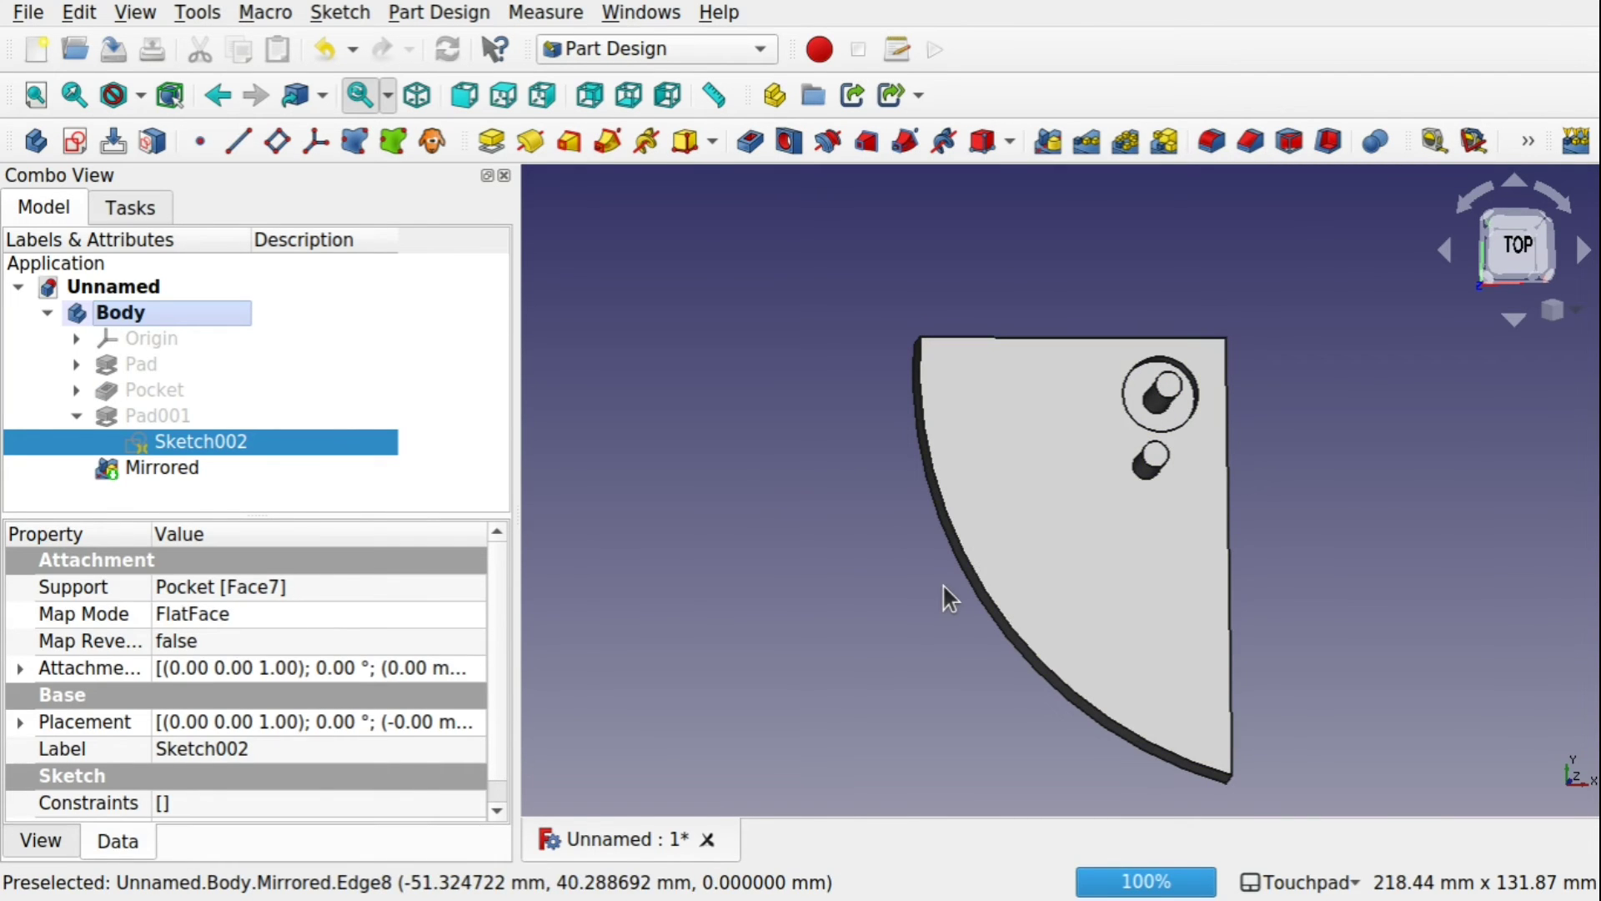
Reopen the pin's sketch with the Body hidden, and add a second sloping construction line about 32 mm long below the existing one.
double_click(220, 437)
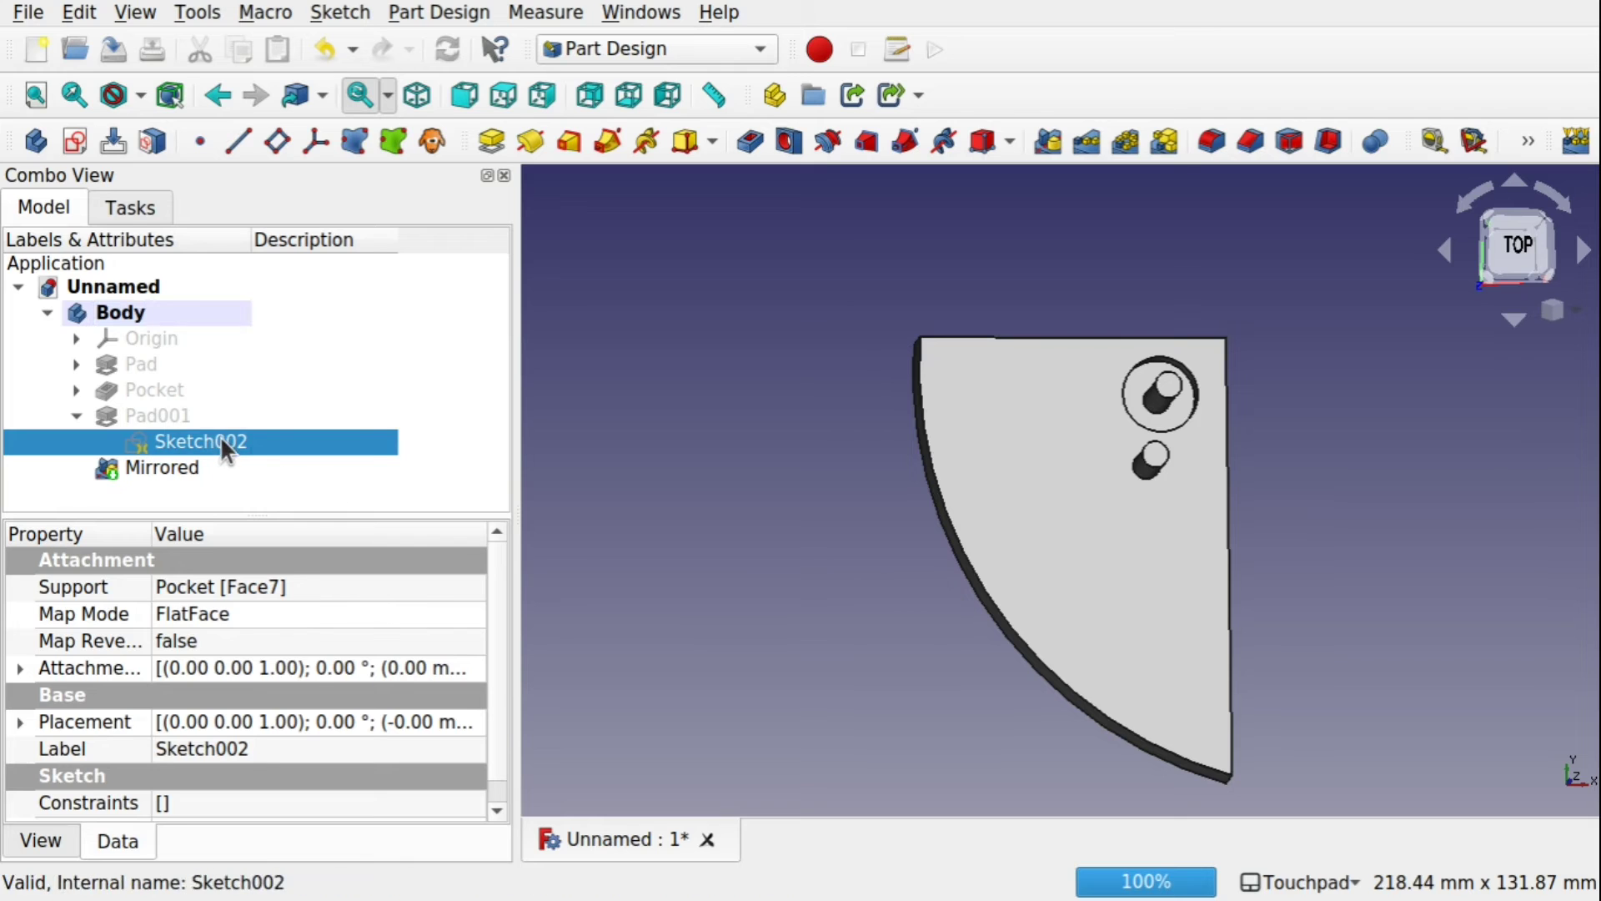
click(45, 205)
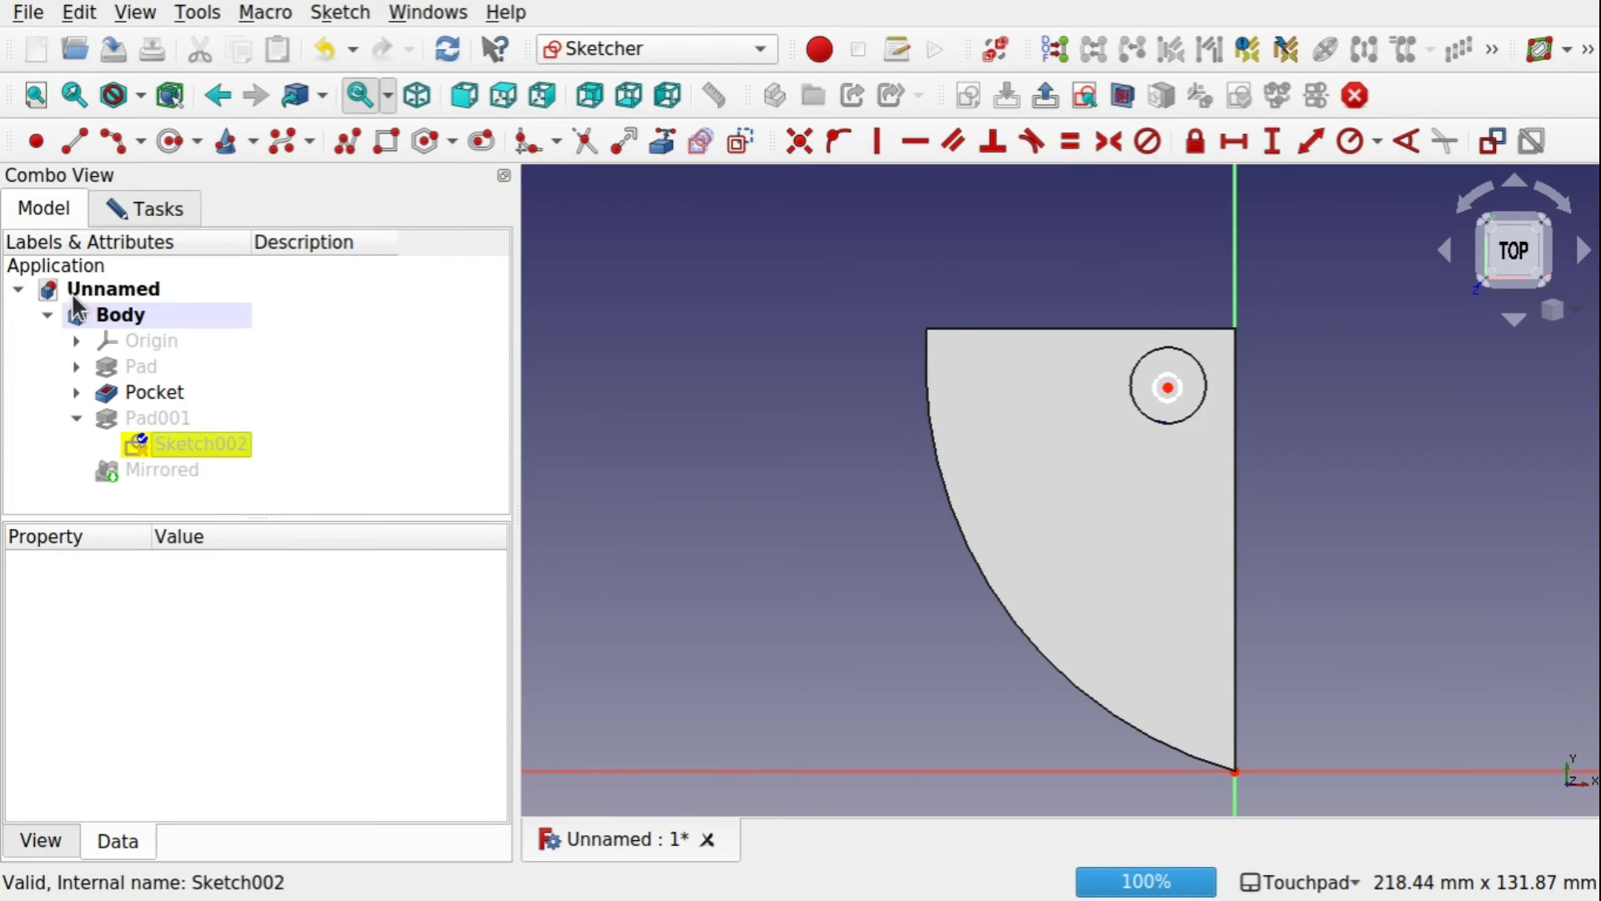
click(116, 314)
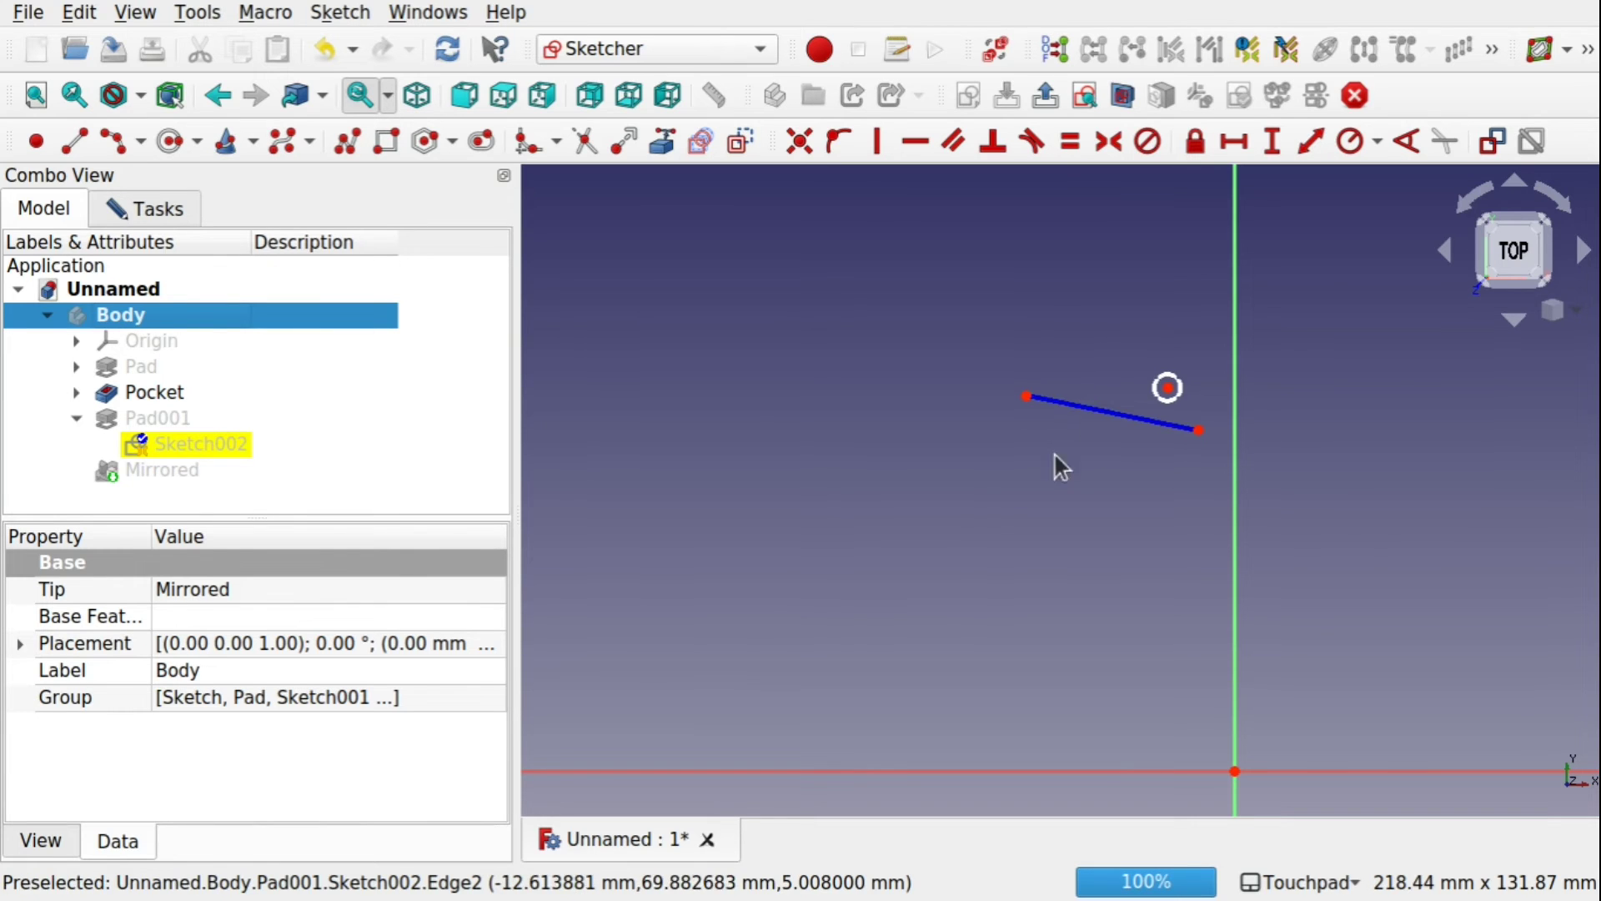
click(70, 155)
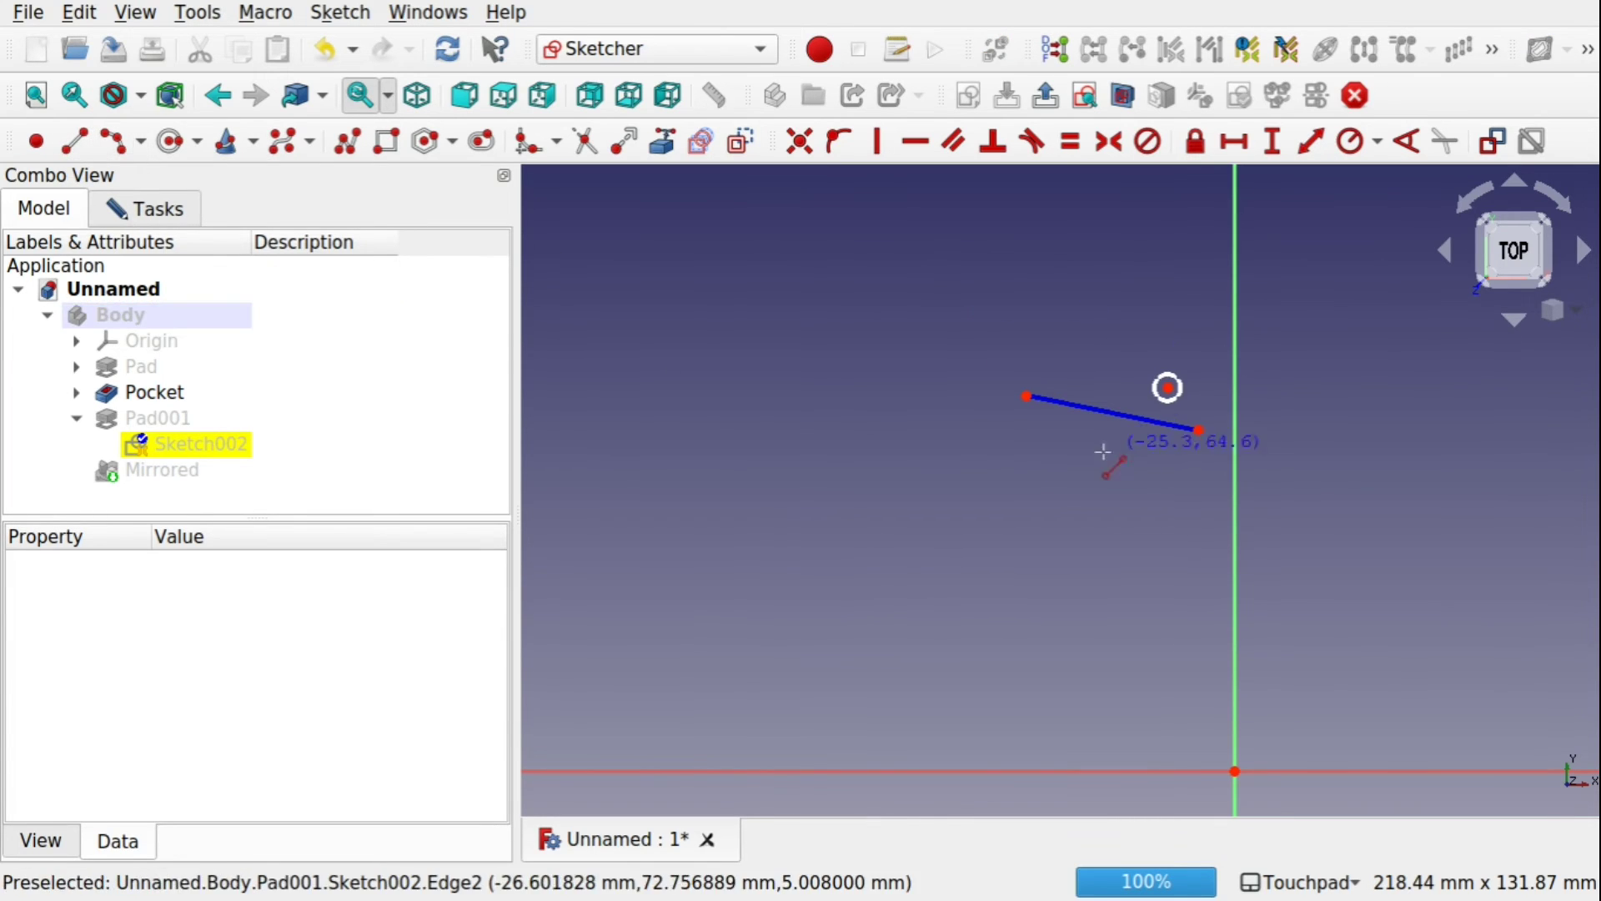
click(1030, 417)
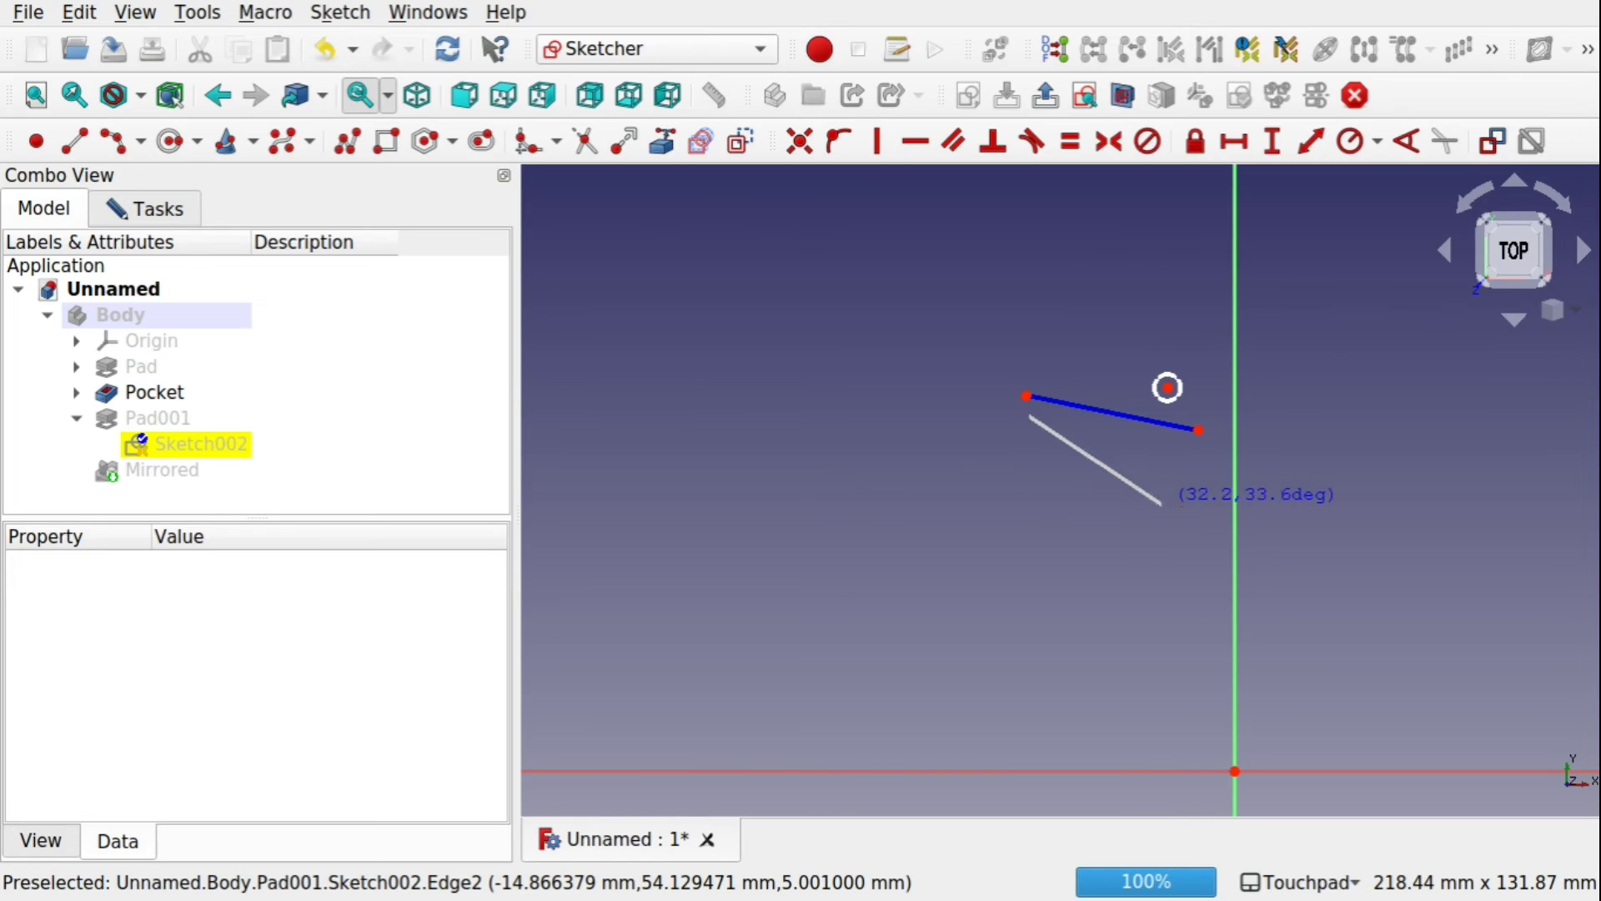
click(1099, 462)
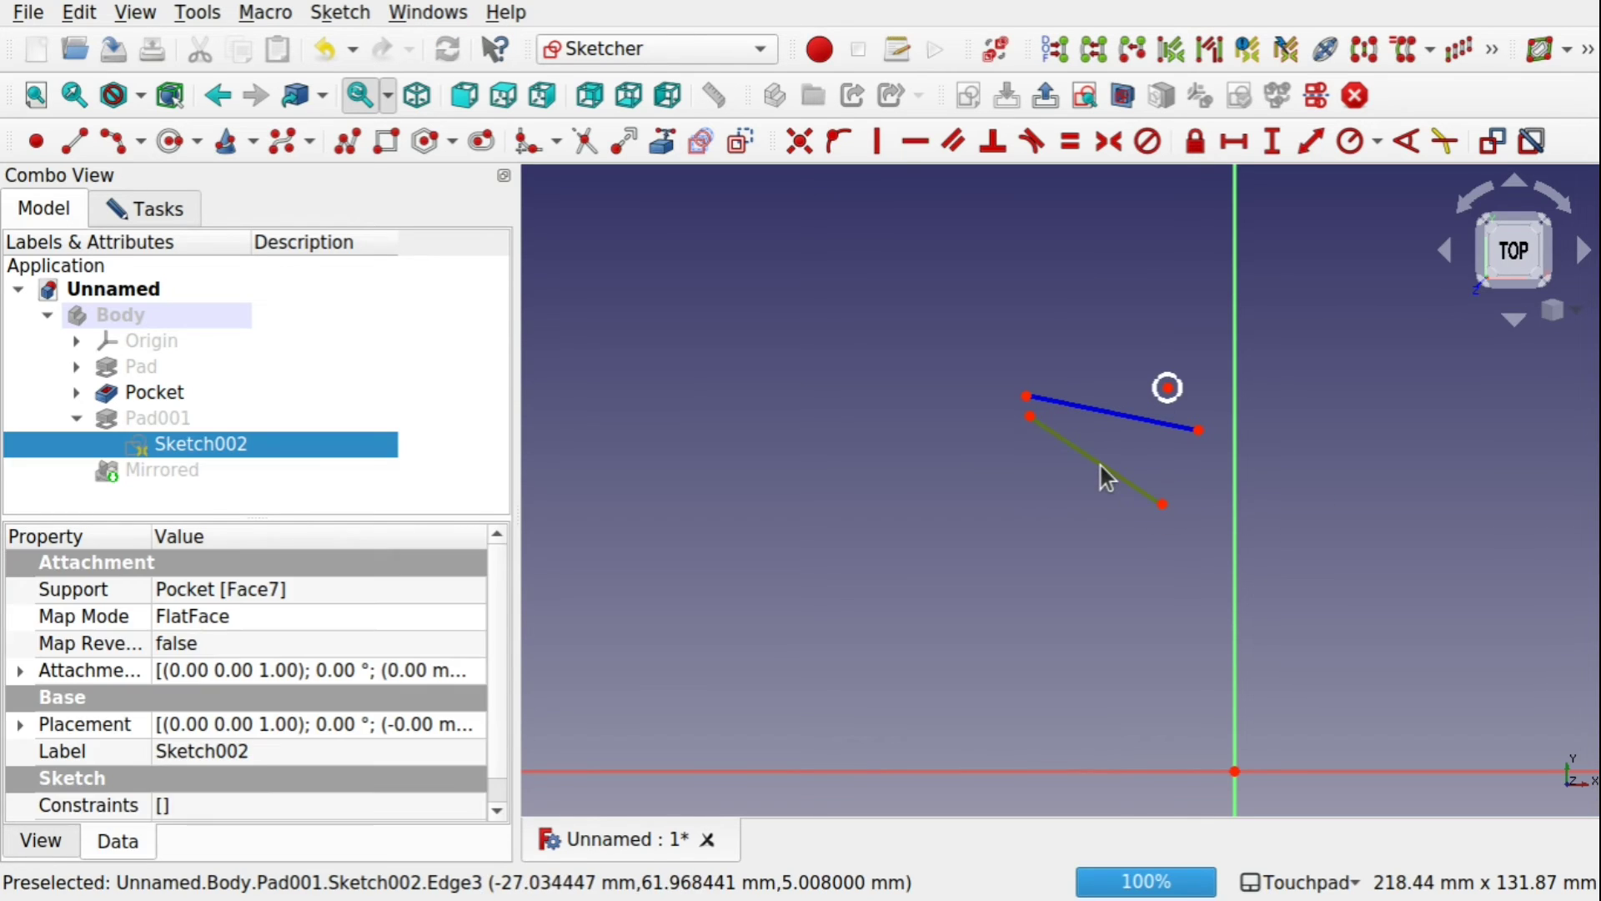
click(737, 147)
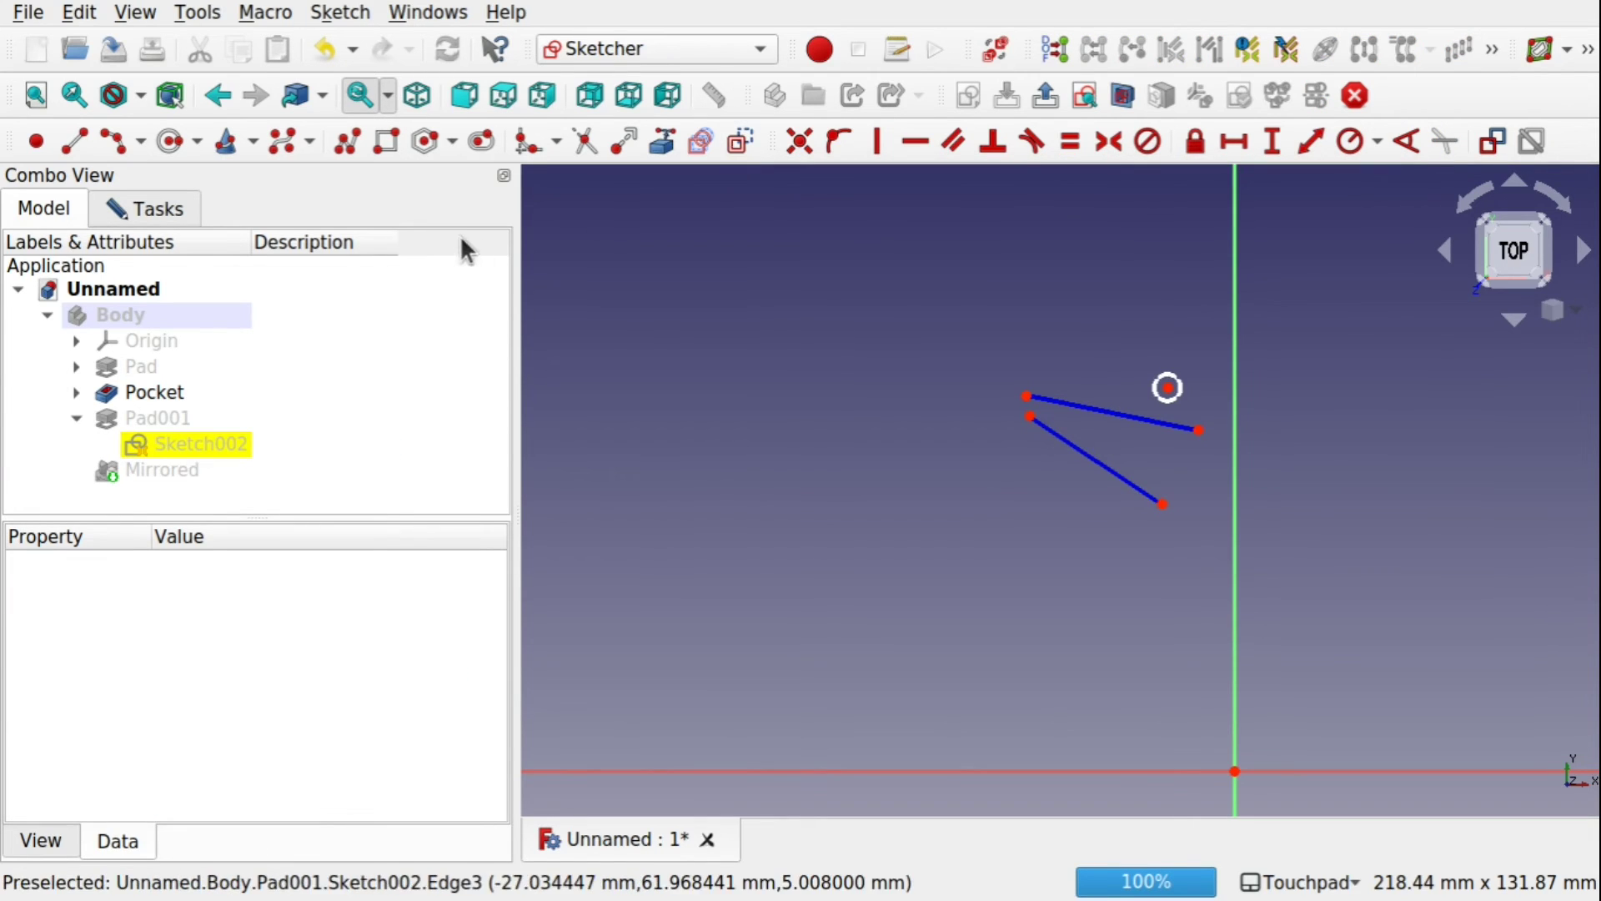
click(156, 215)
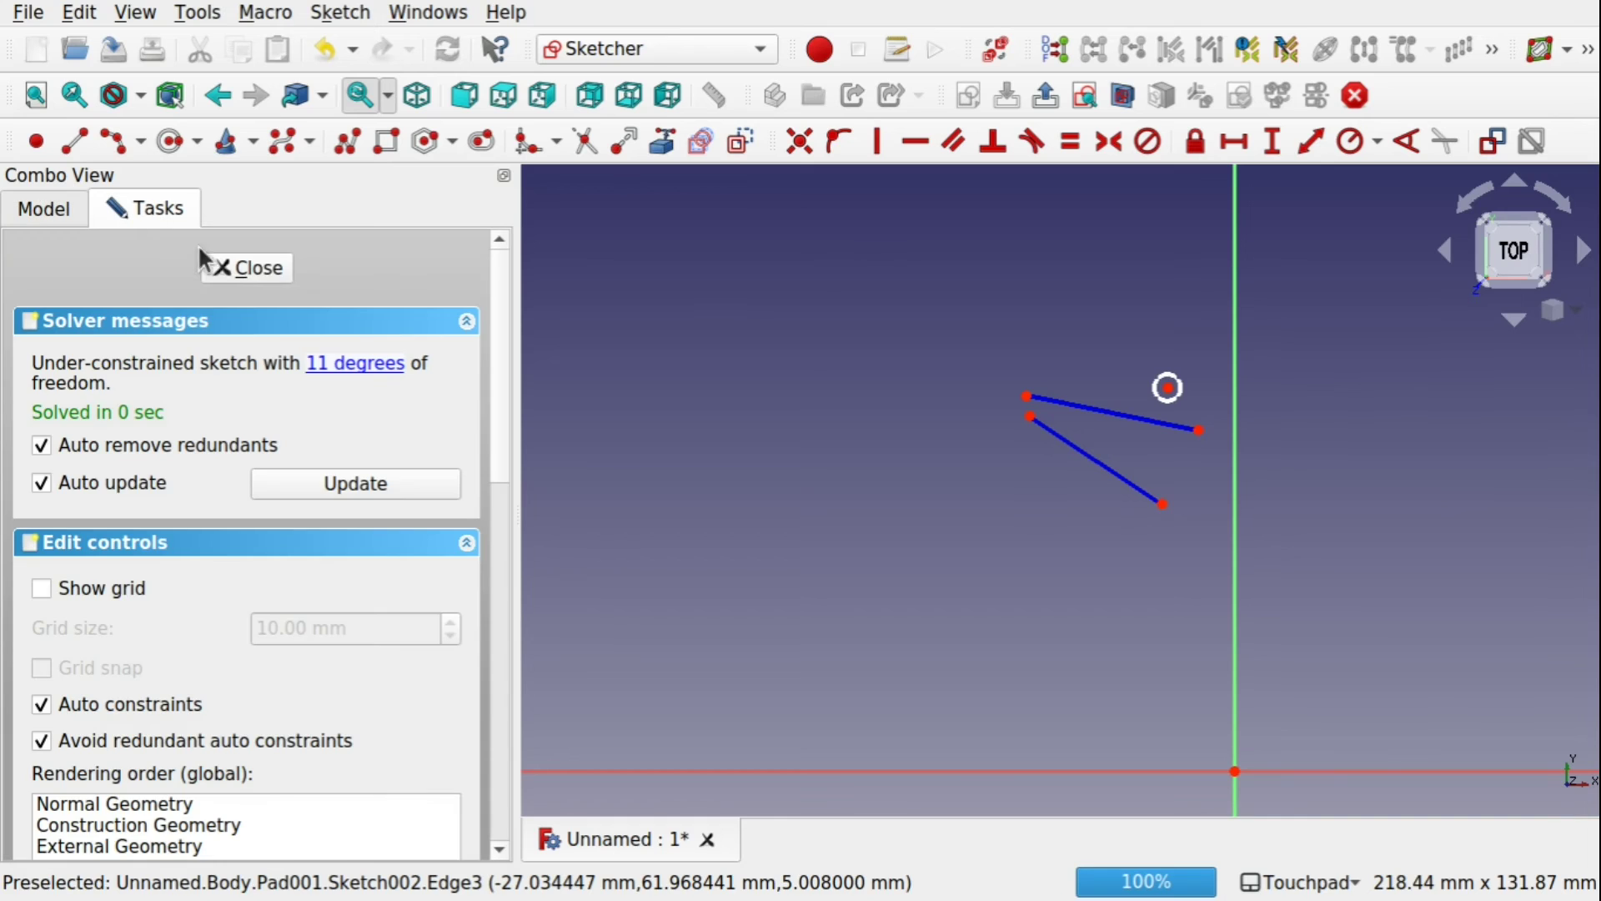
click(261, 280)
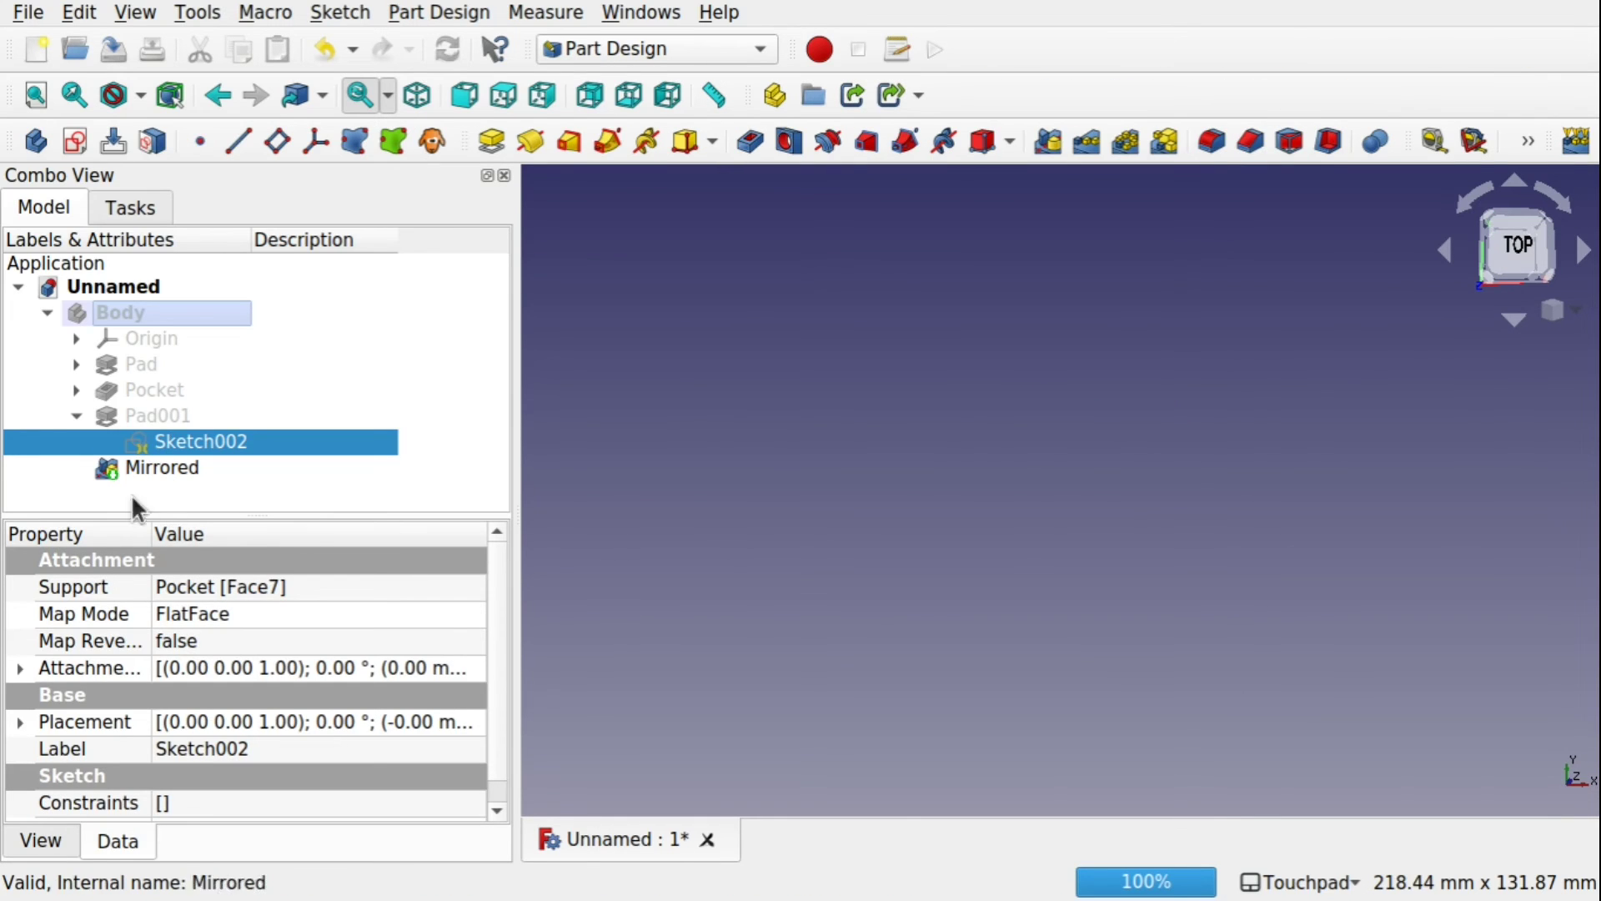
Show the hidden Body again and clear the selection.
click(128, 314)
key(space)
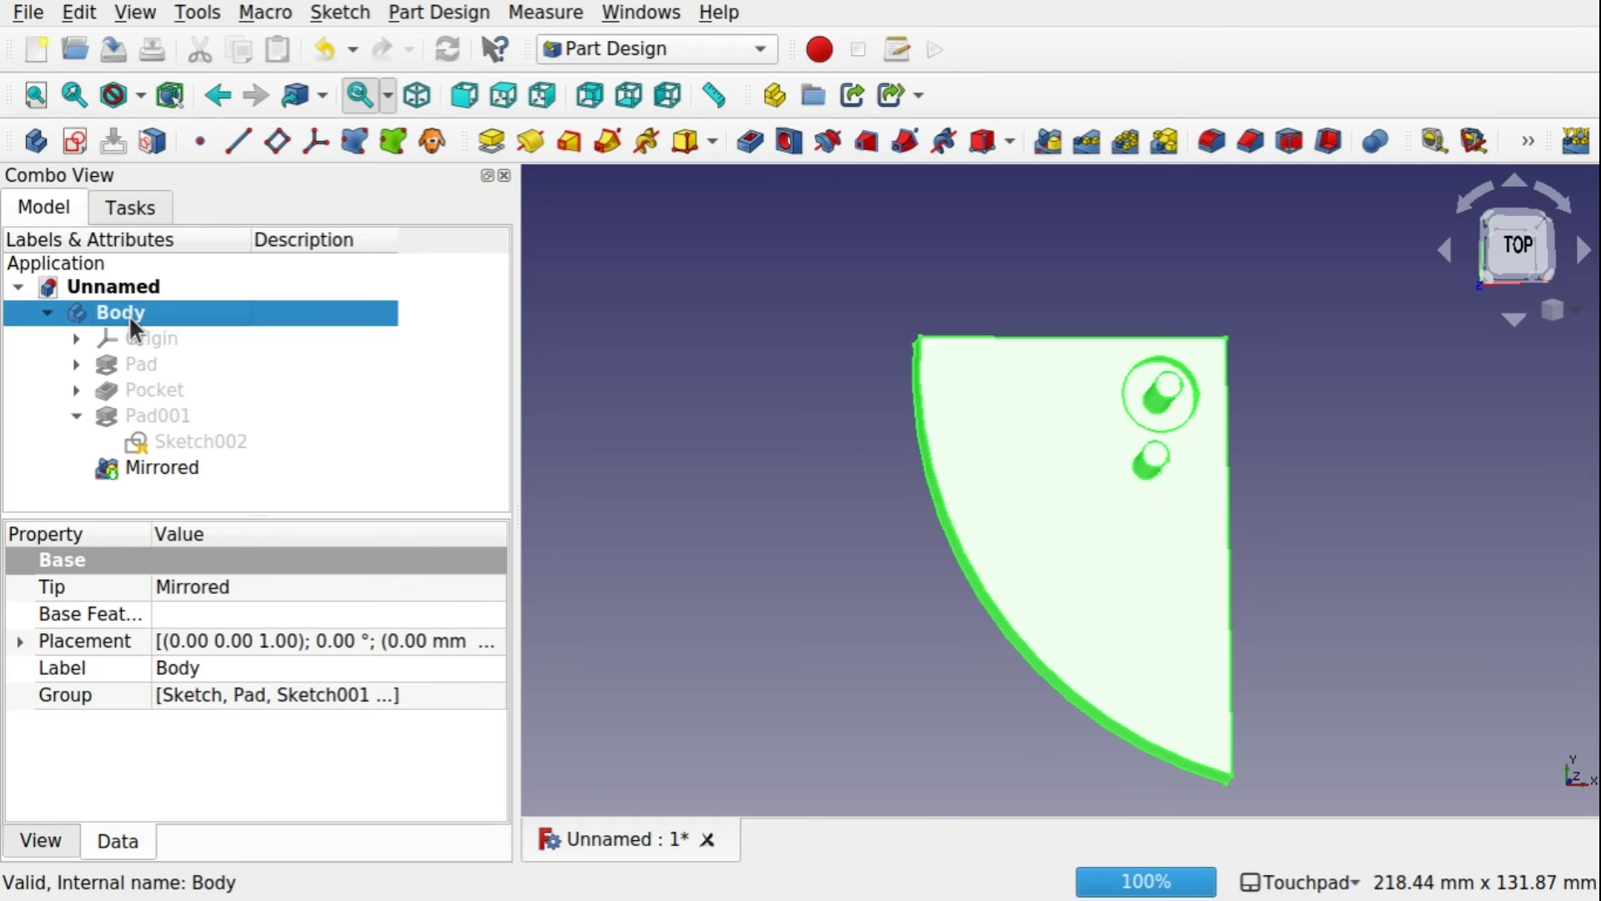
click(915, 551)
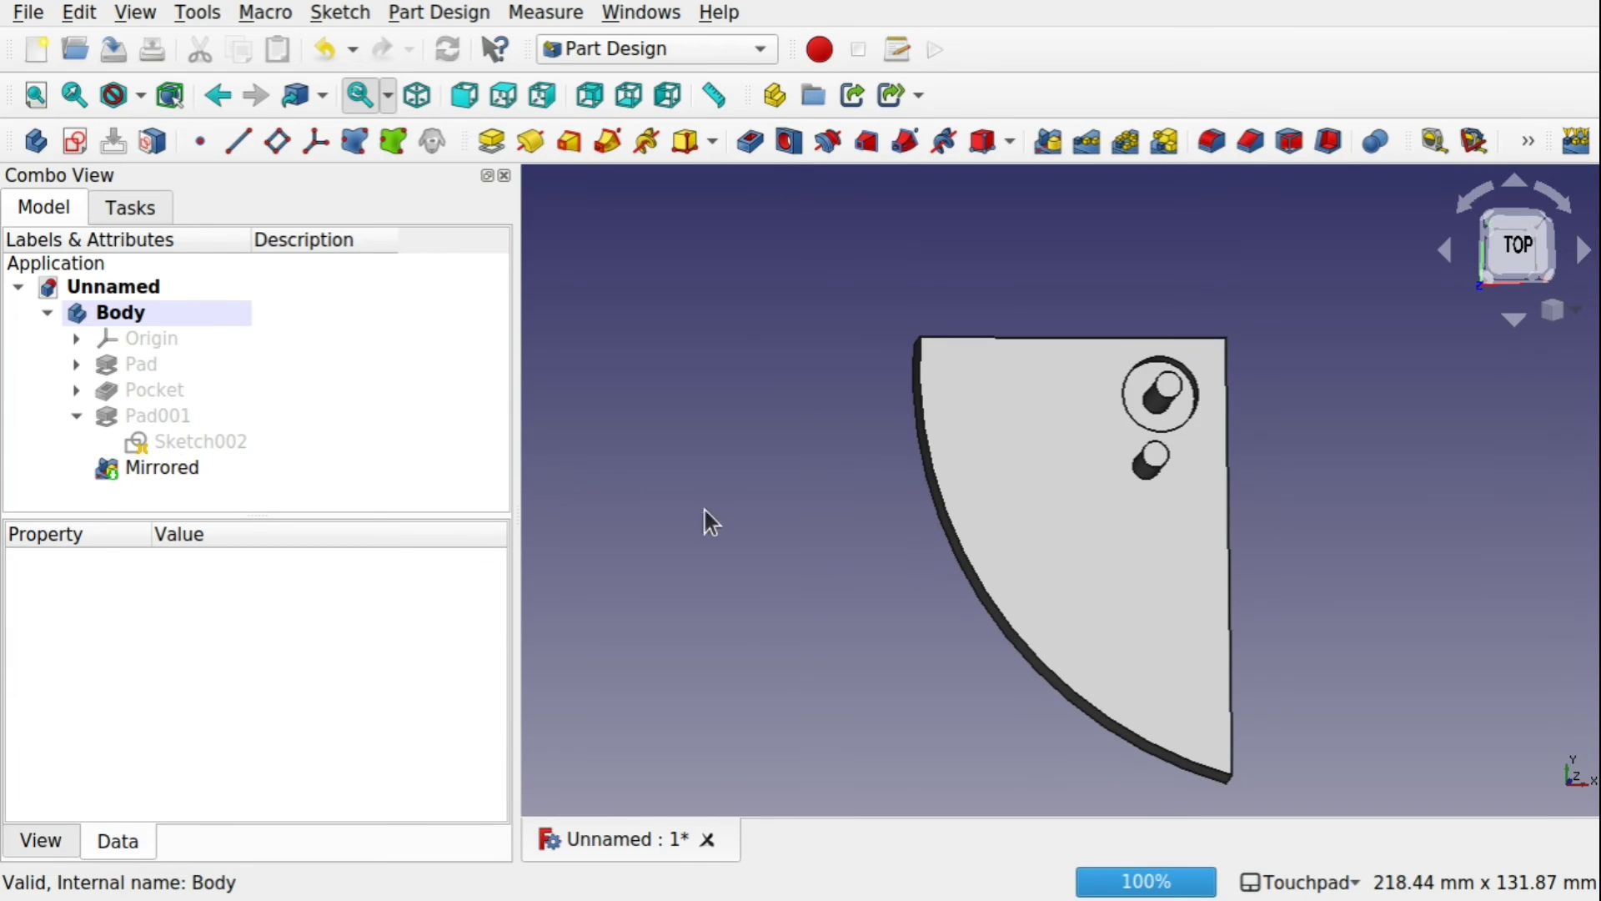
Compare Construction line 1 and Construction line 2 as the pin's mirror plane in the Mirrored feature, and cancel the edit.
double_click(150, 466)
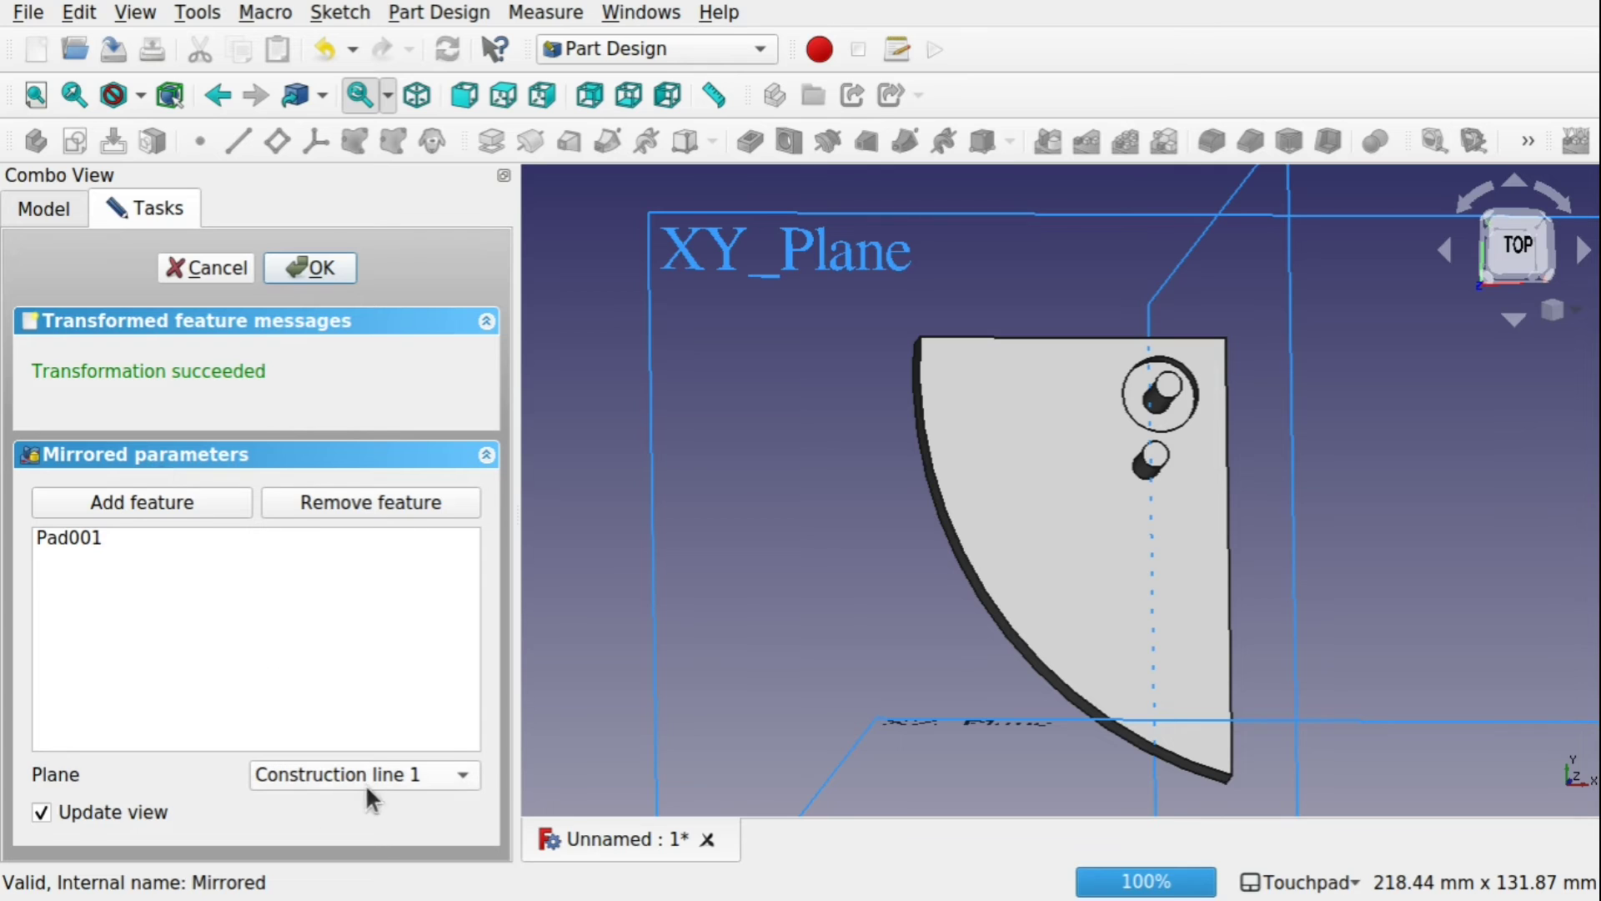
click(352, 773)
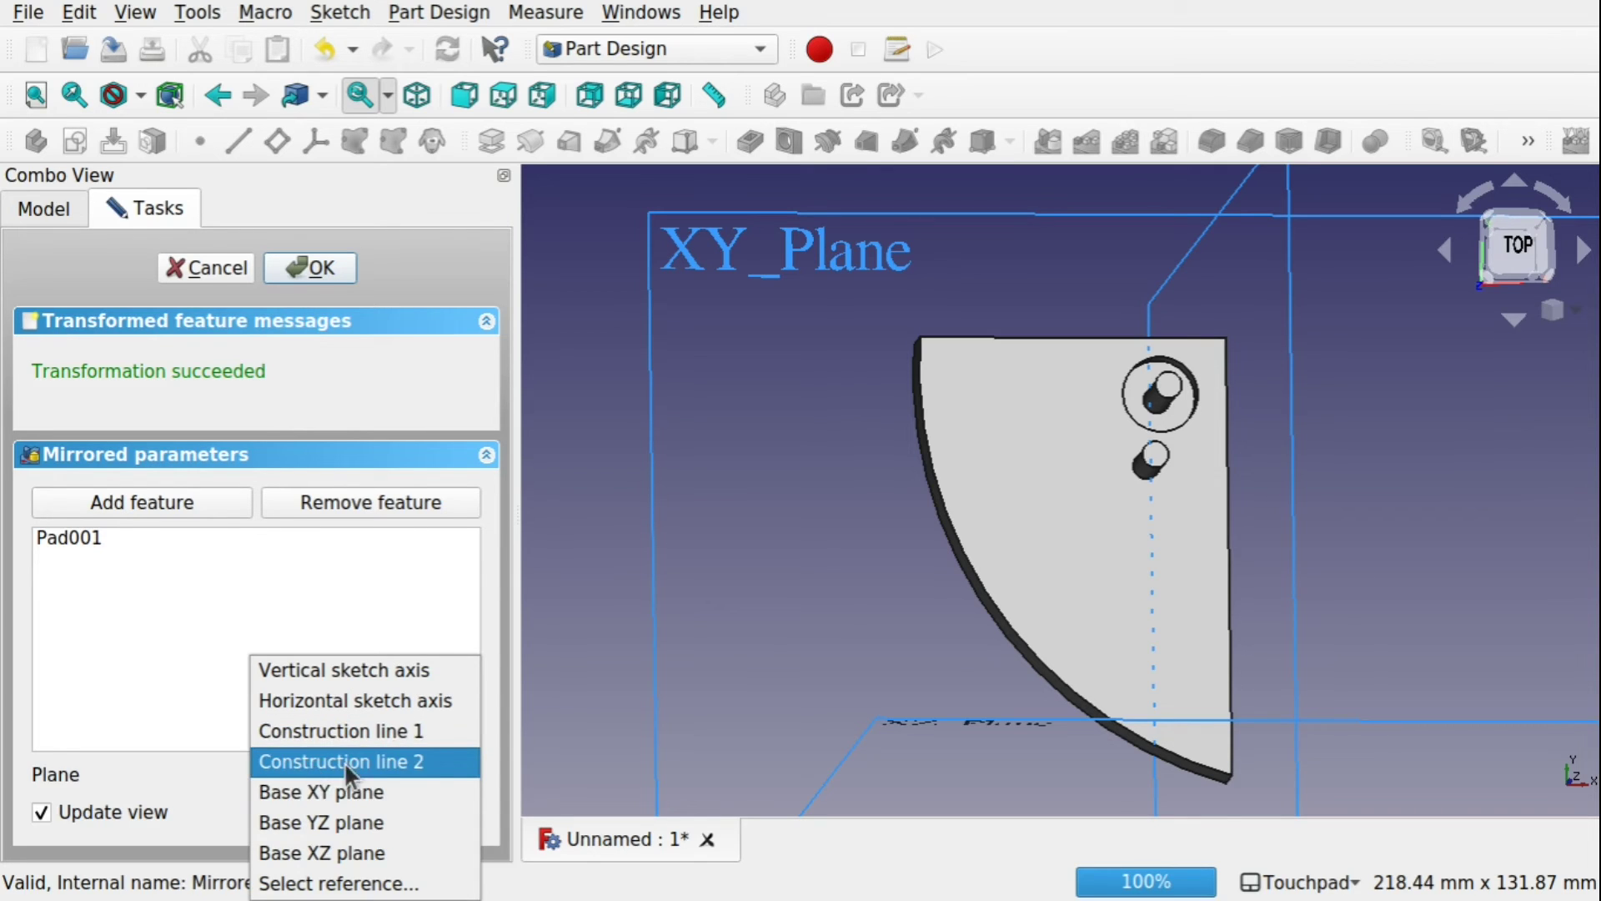
click(360, 765)
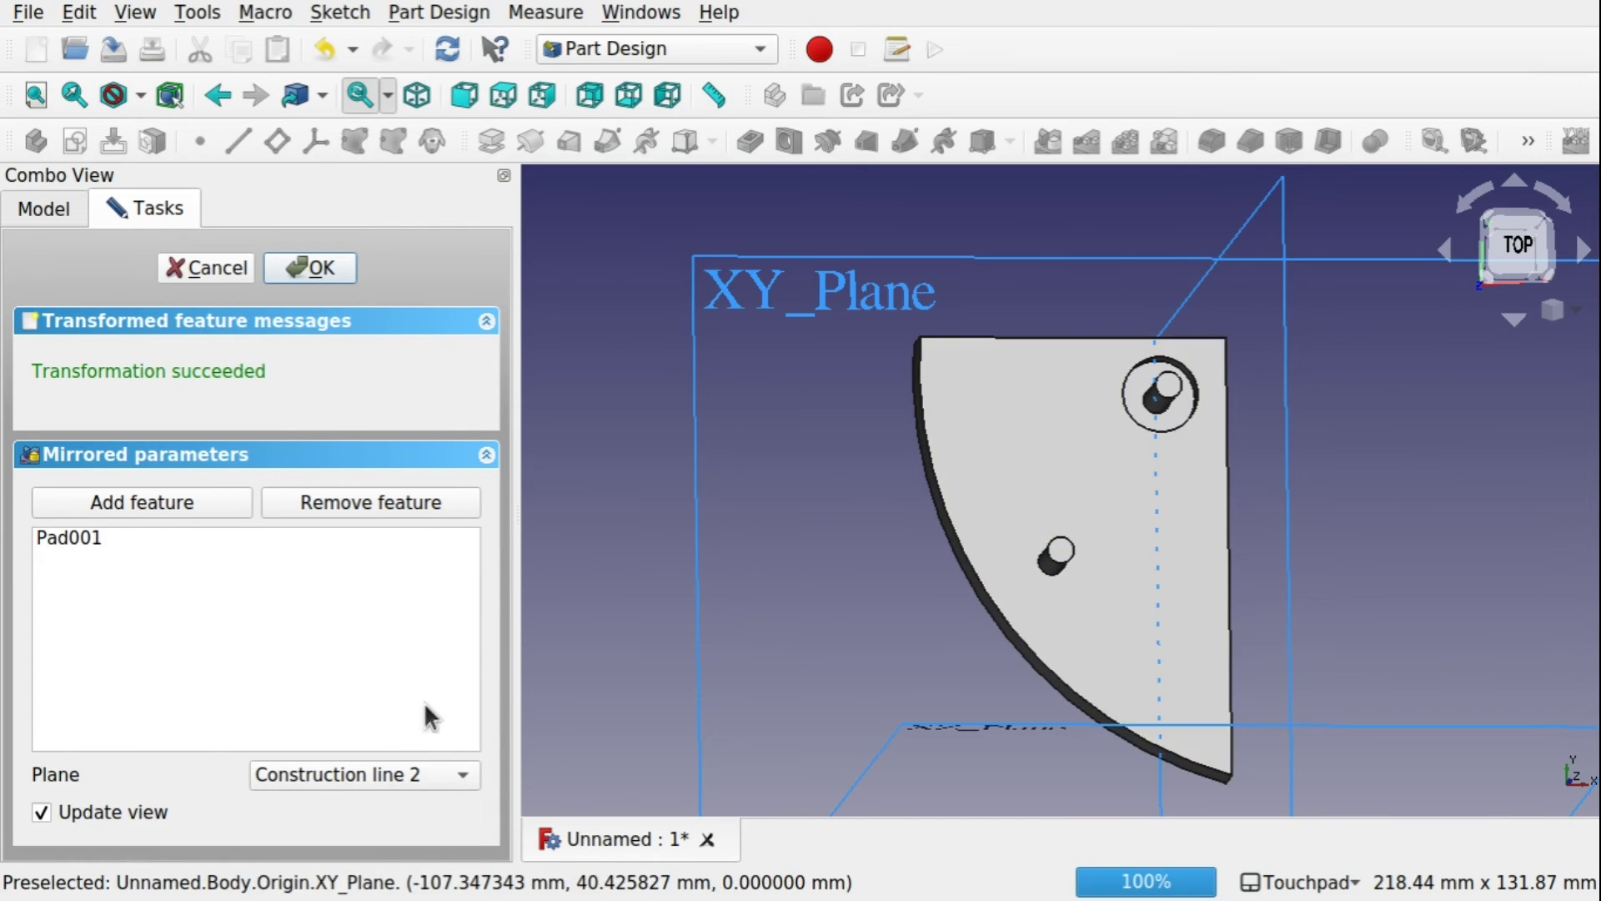
click(342, 775)
click(380, 737)
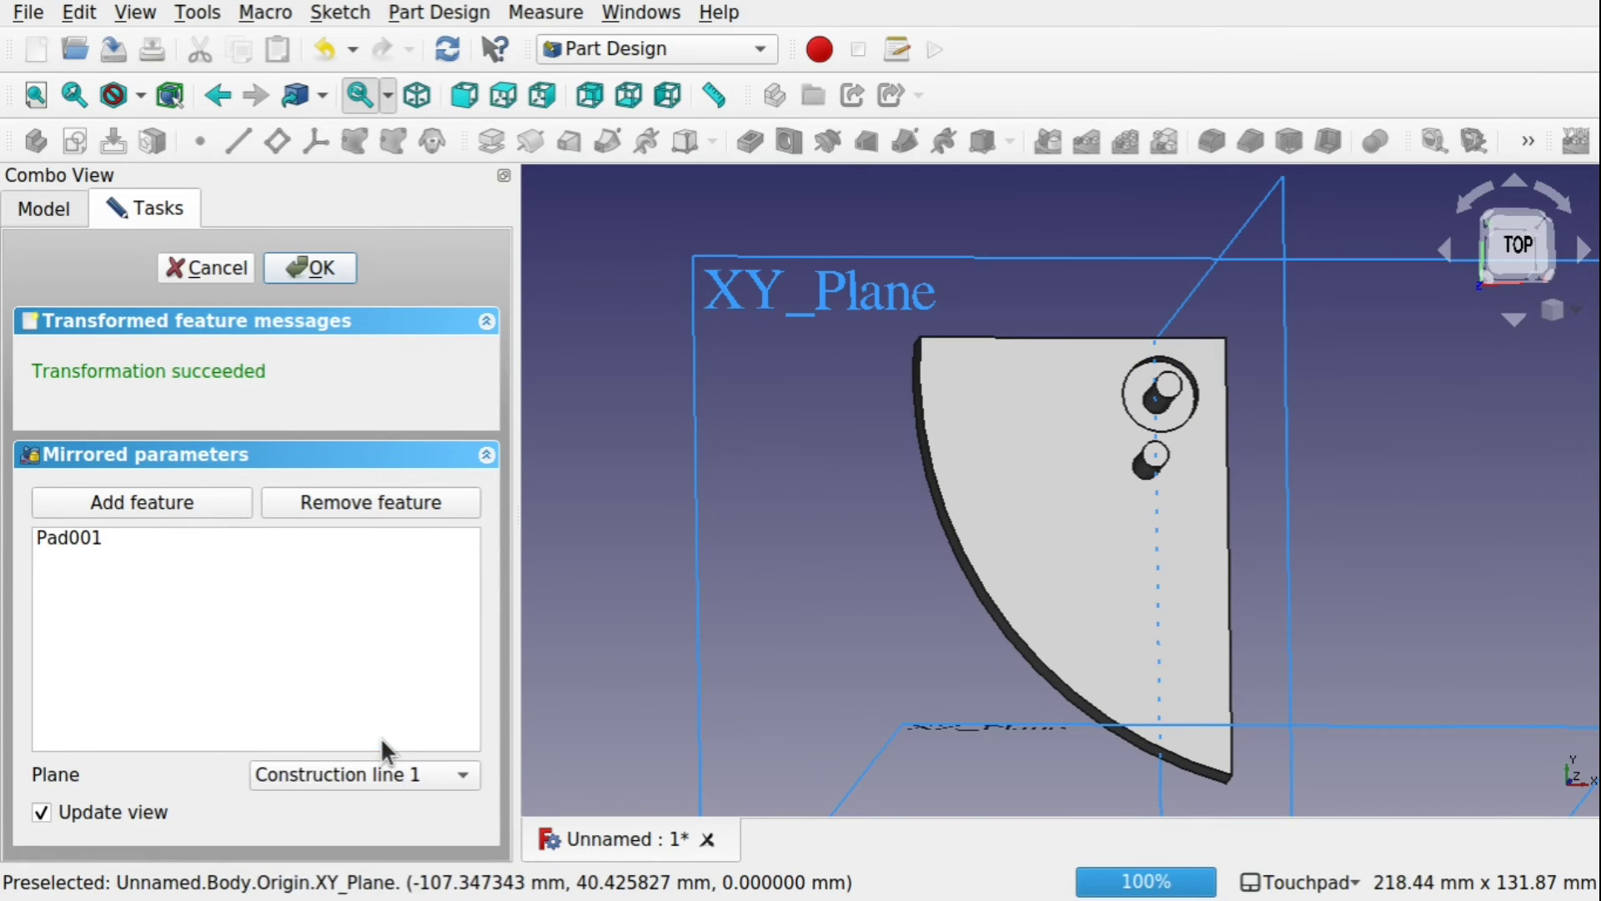
click(406, 761)
click(383, 759)
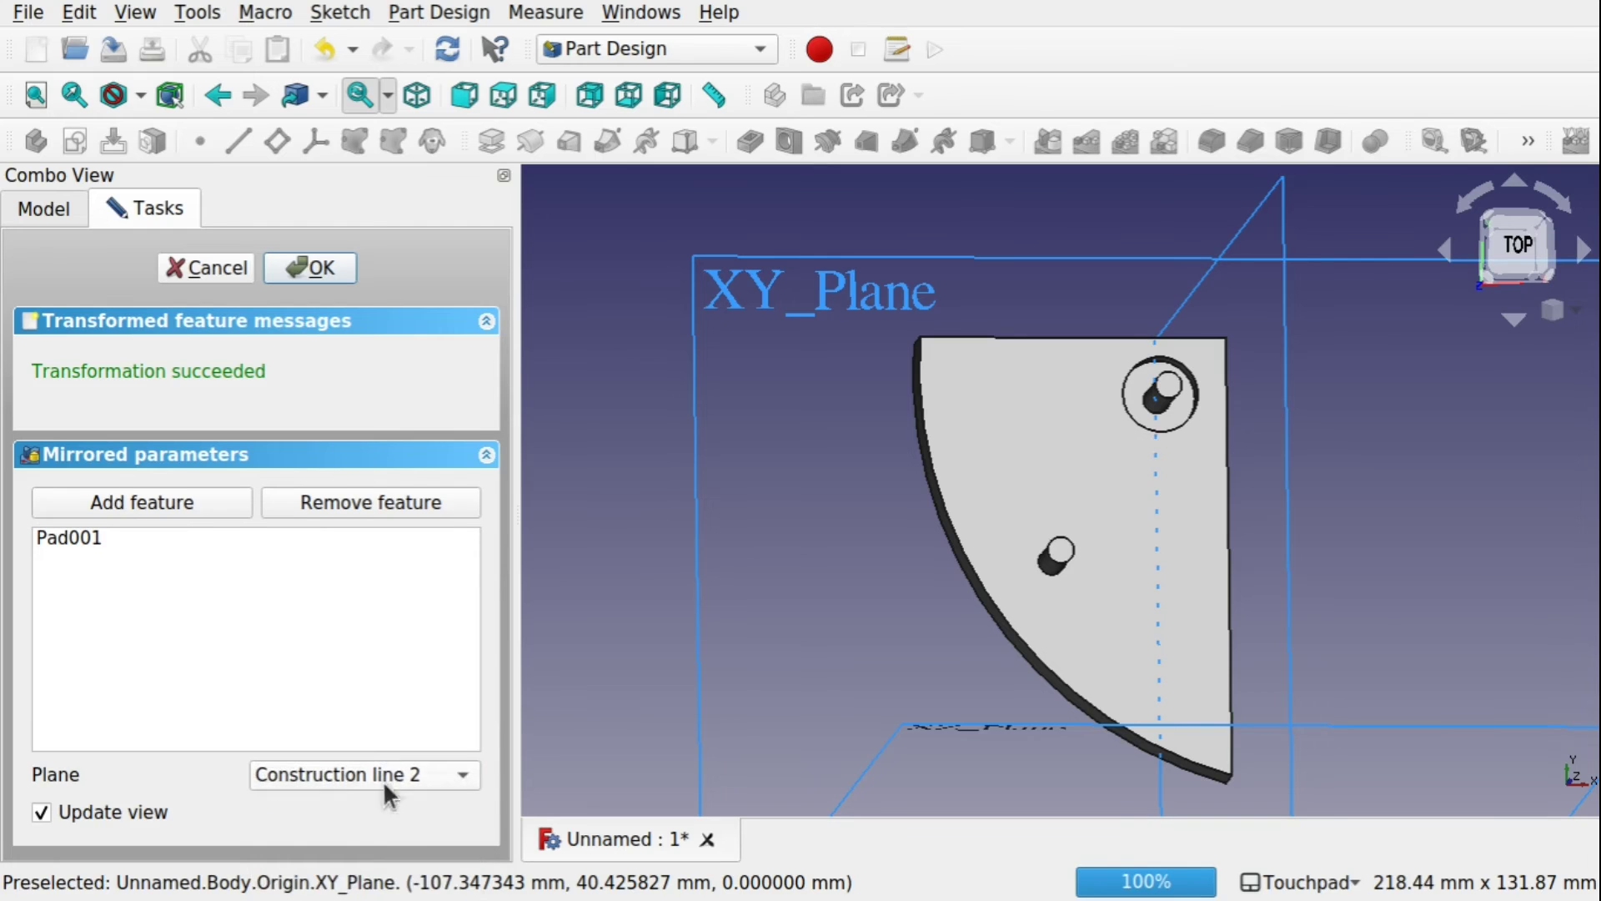
click(362, 779)
click(419, 737)
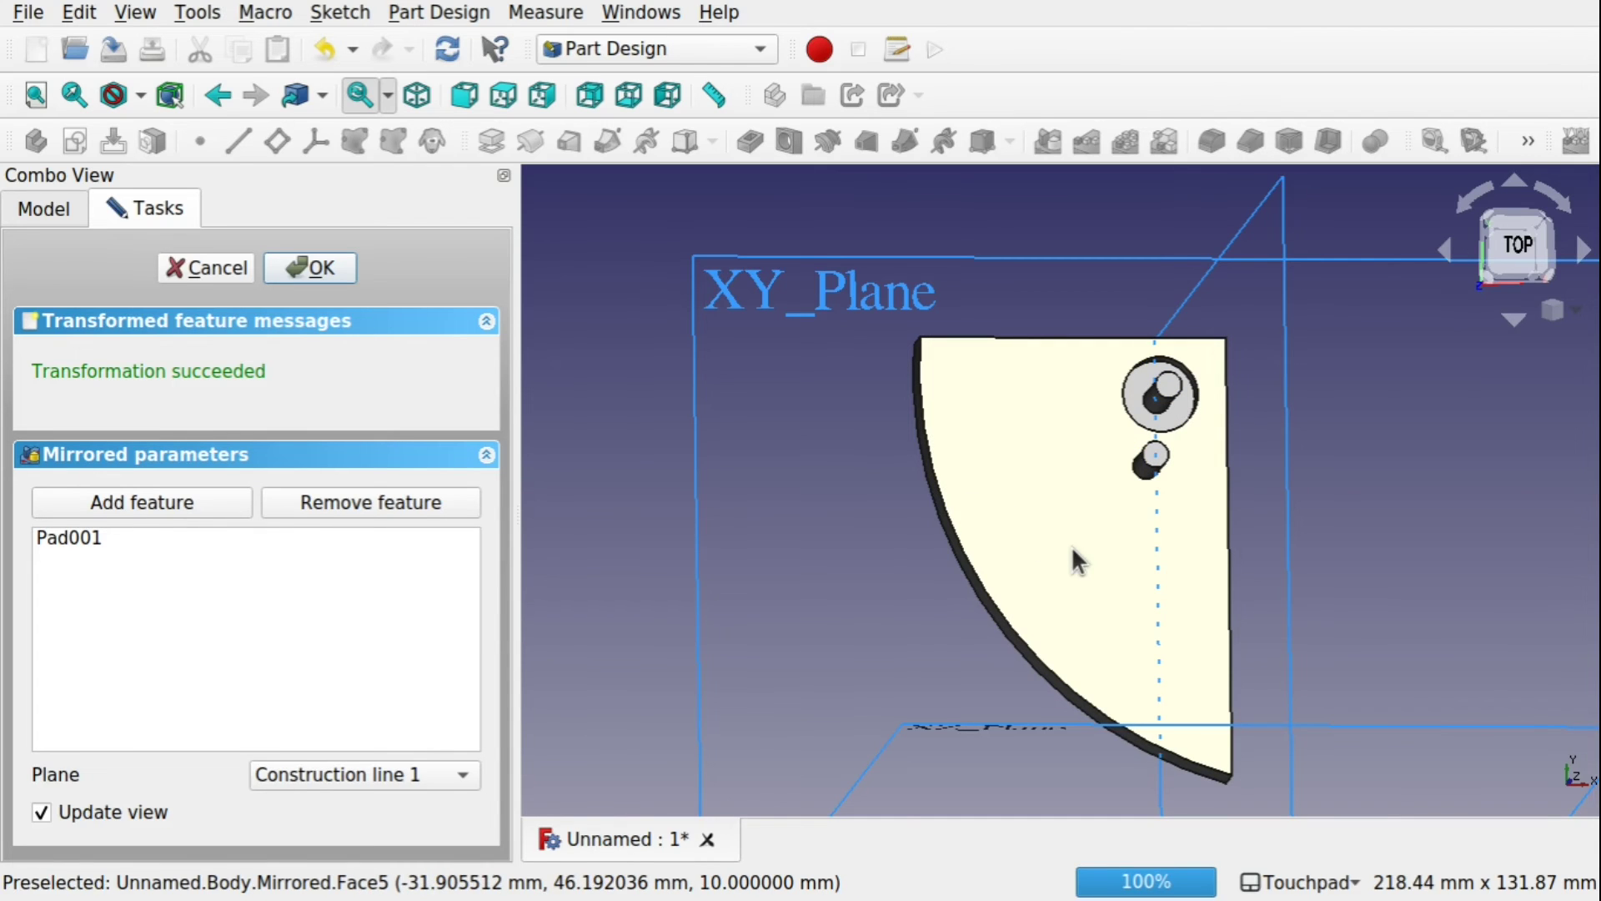
click(205, 275)
Delete the Mirrored feature together with the pin's Sketch002 and Pad001, leaving only the pad and pocket.
click(167, 467)
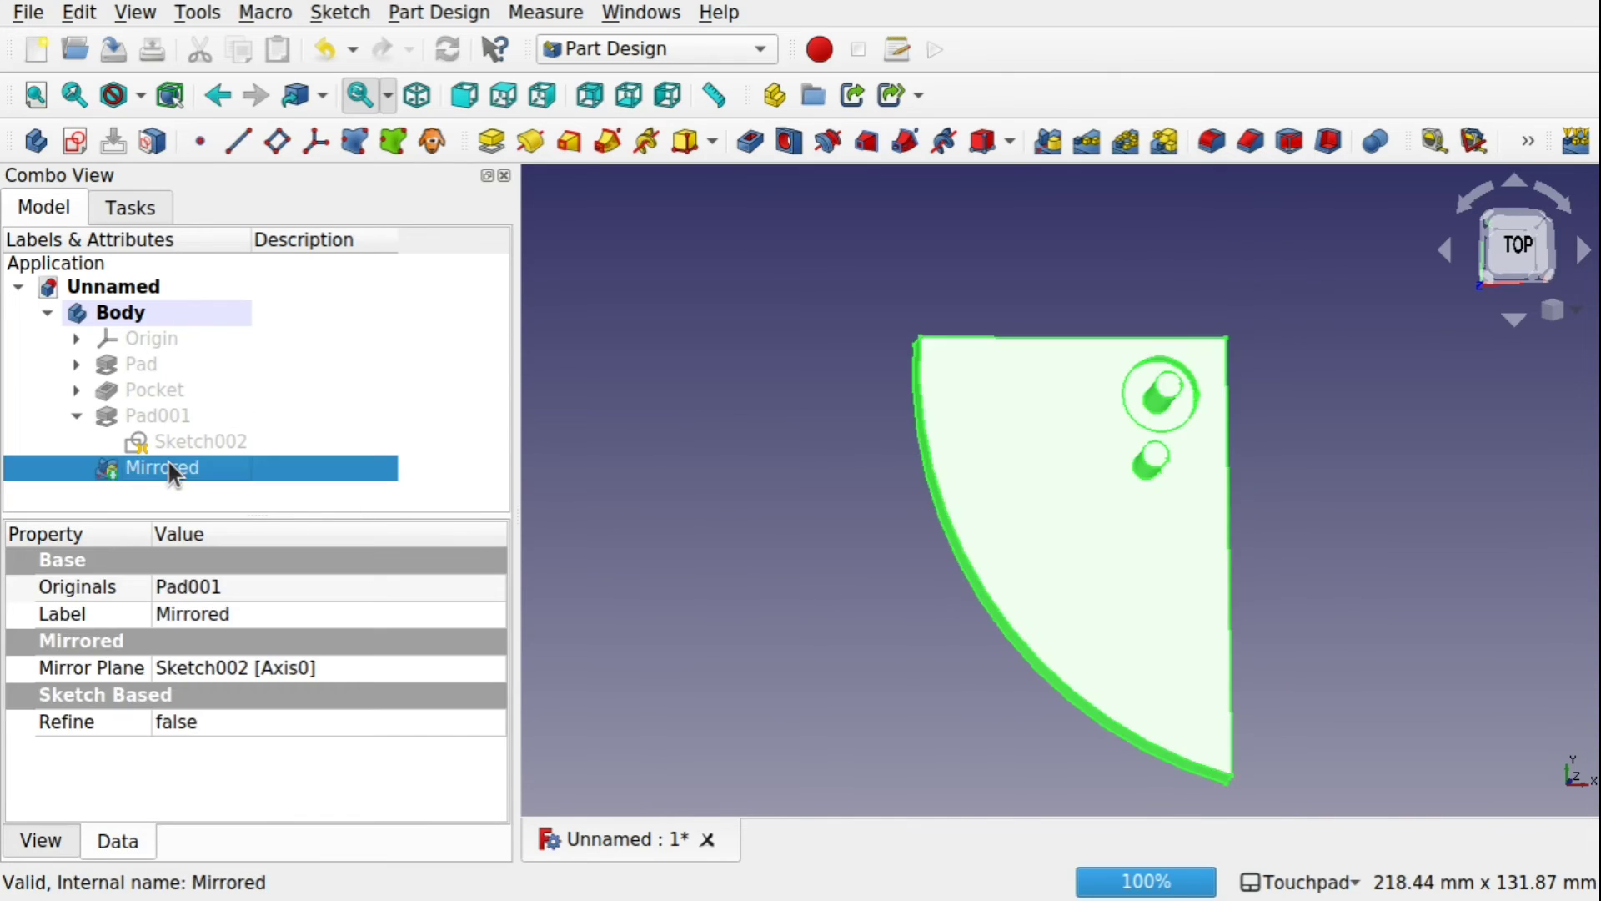
key(Delete)
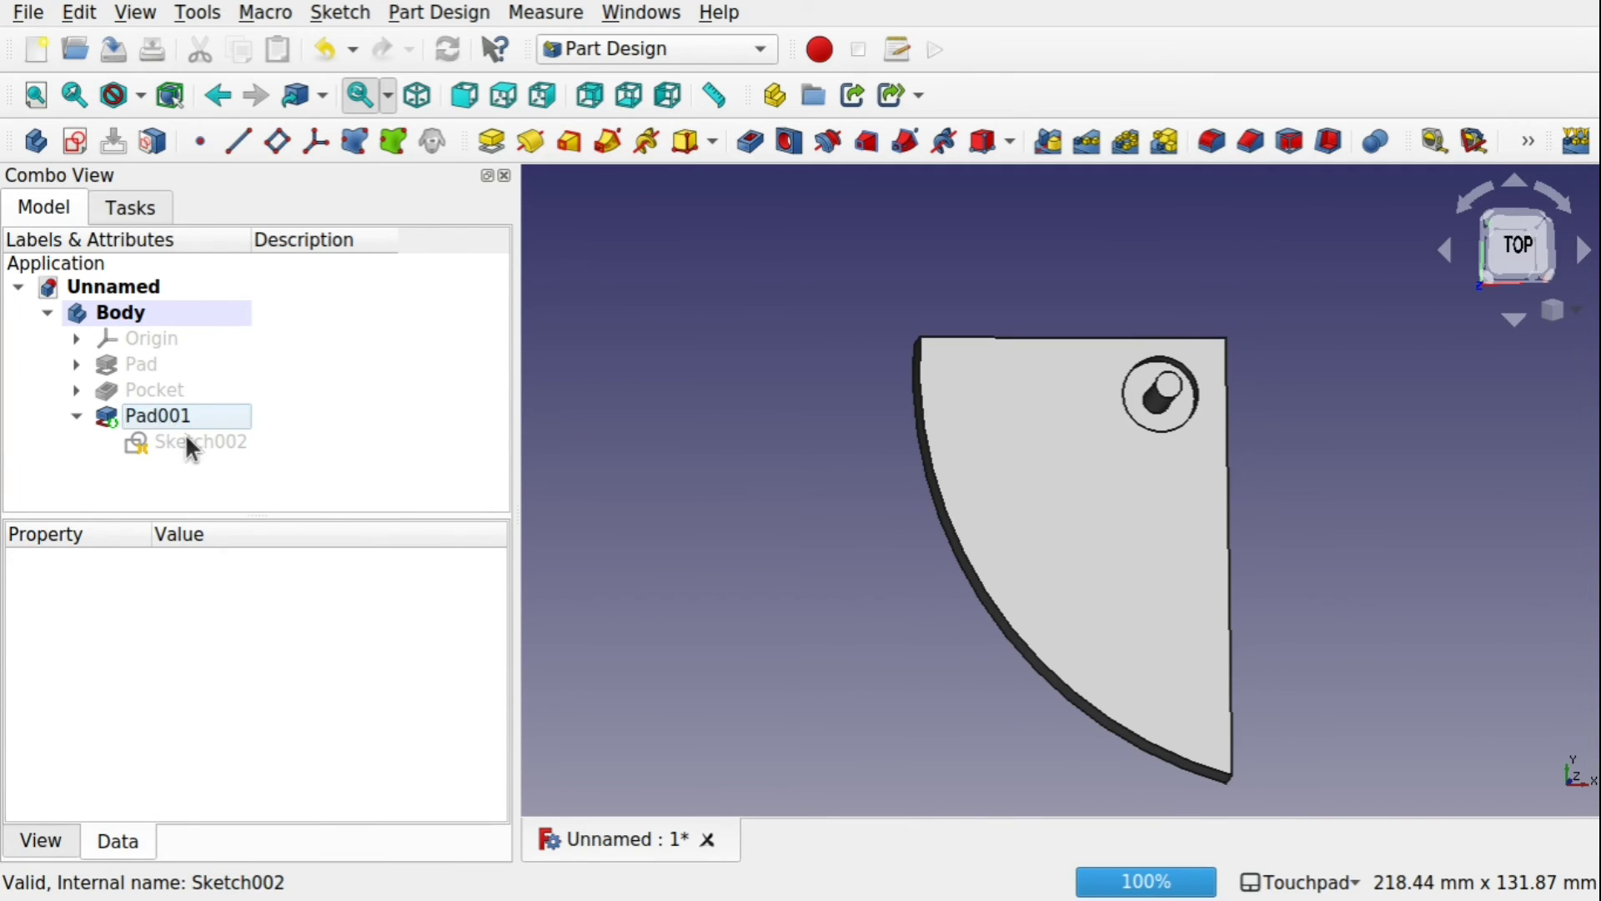
click(196, 451)
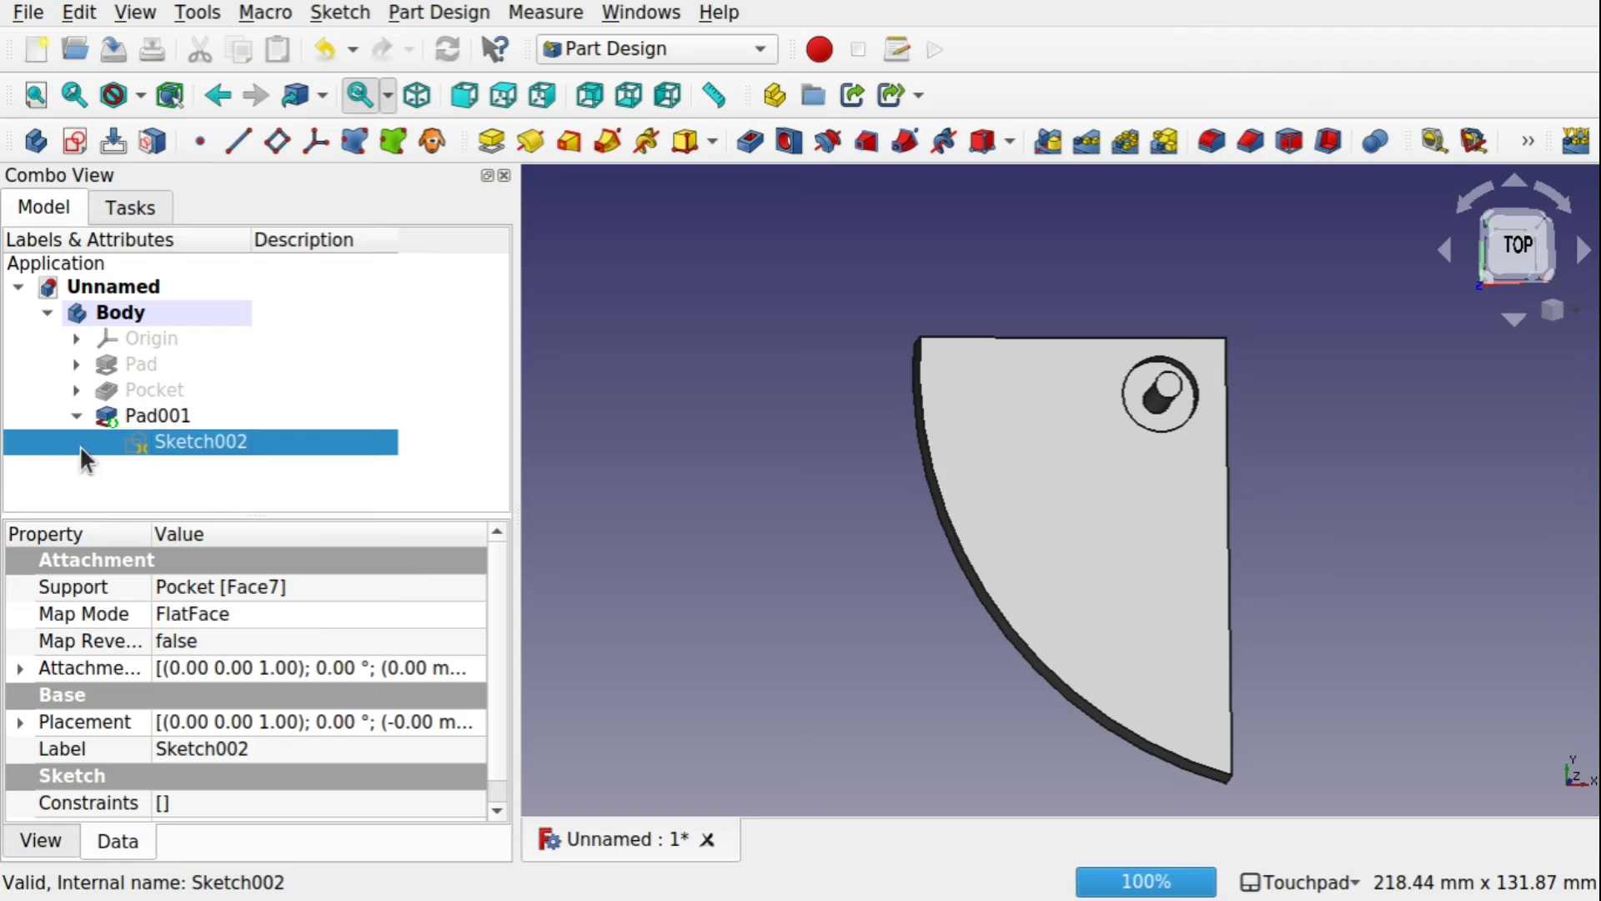
key(Delete)
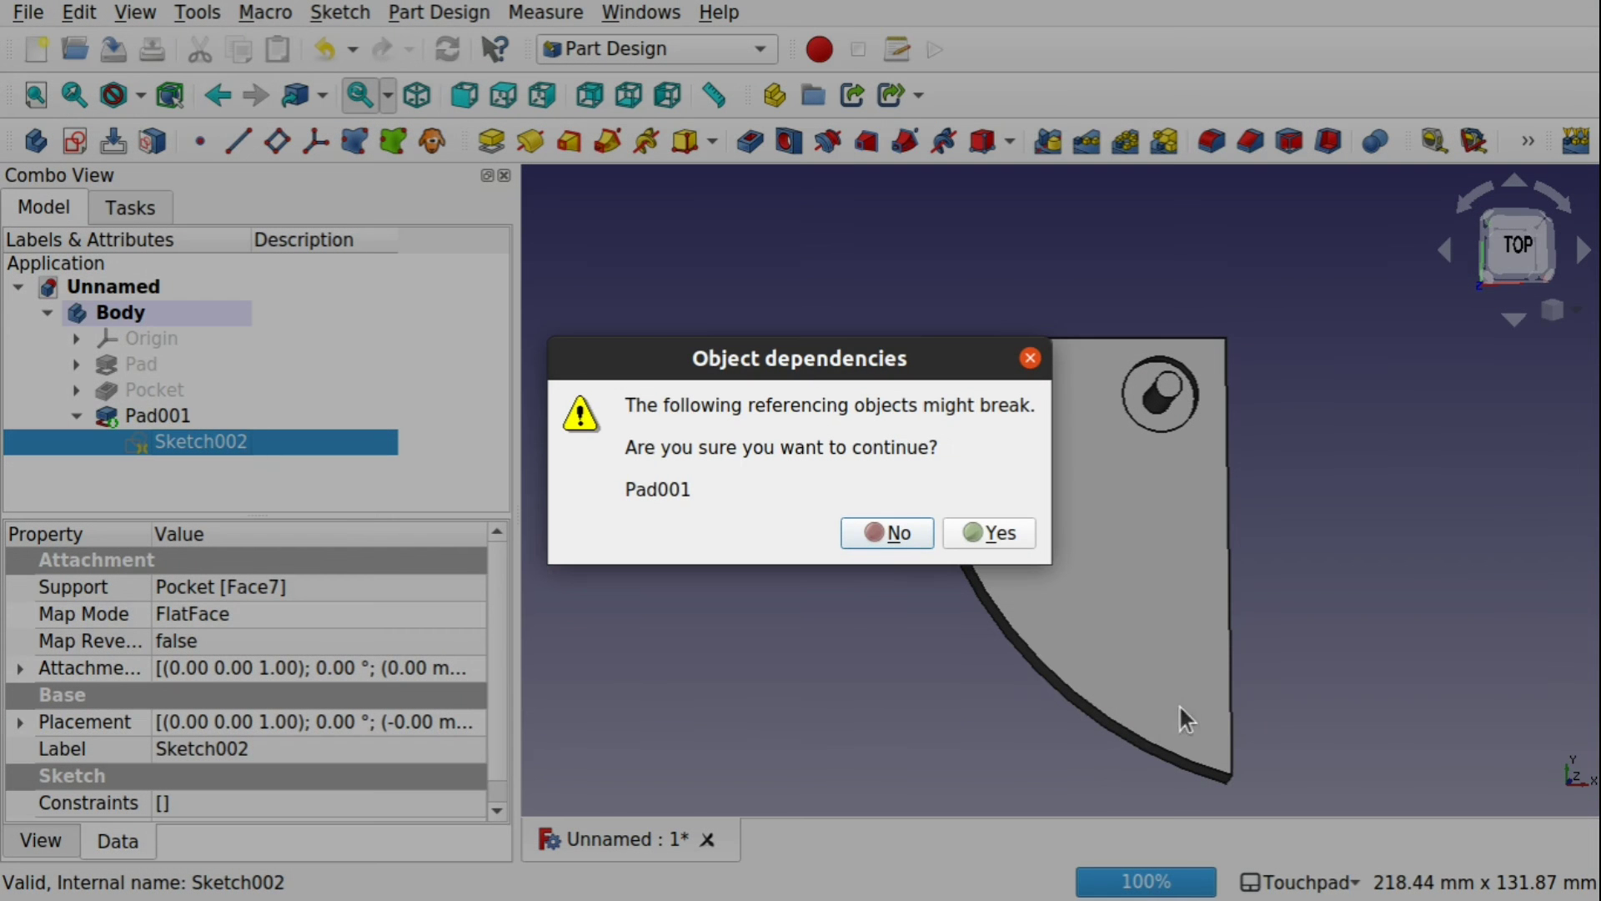
click(1010, 531)
click(135, 415)
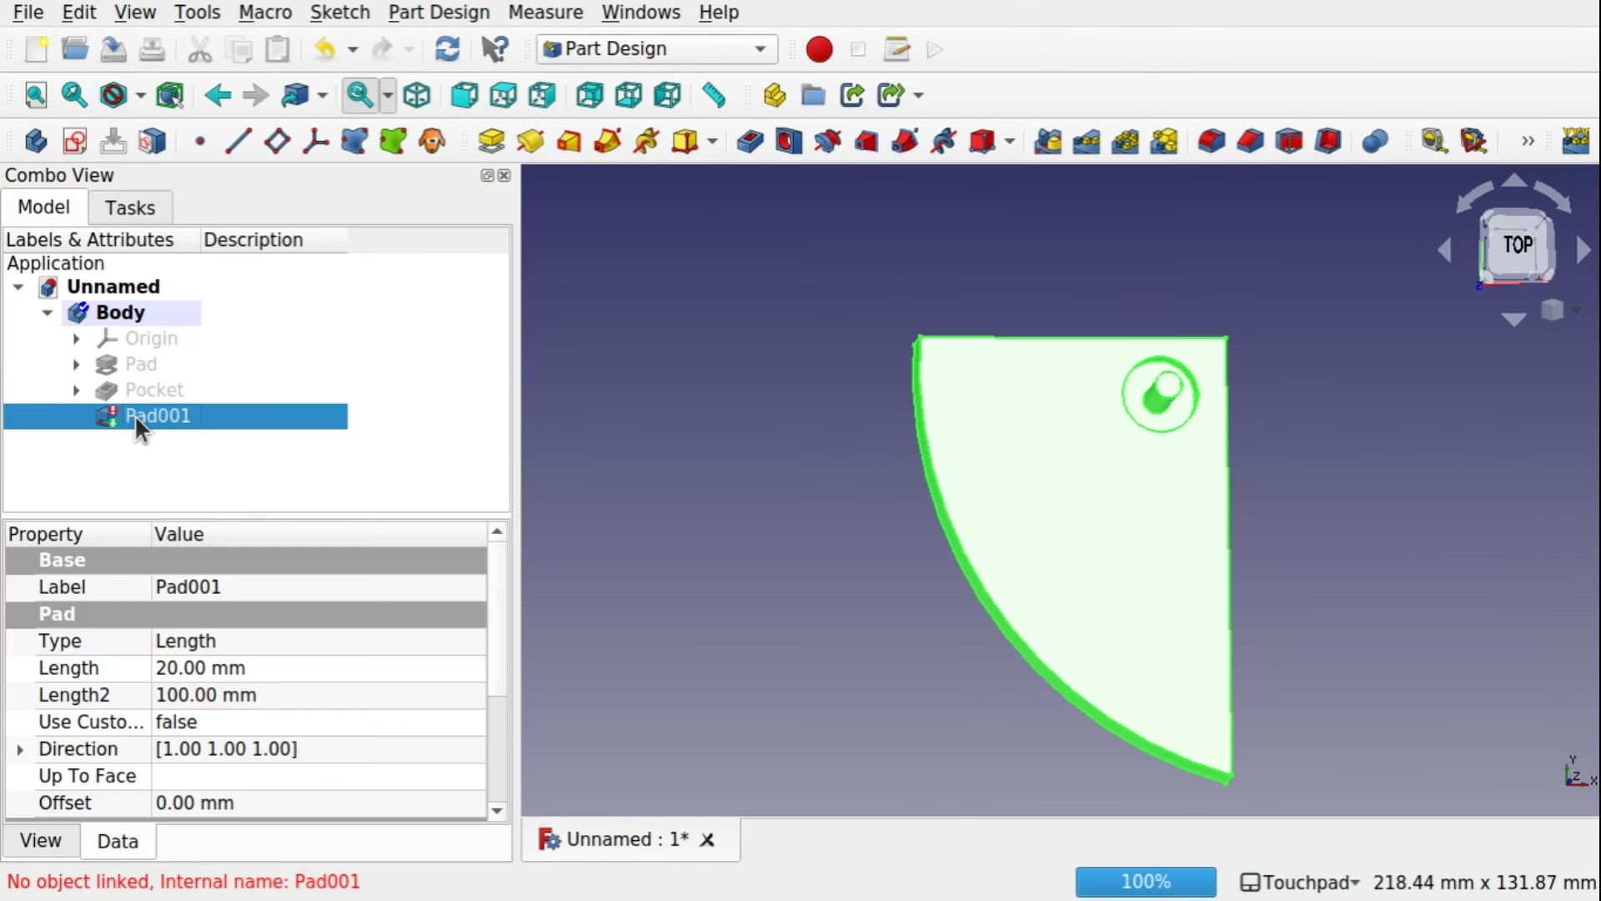
key(Delete)
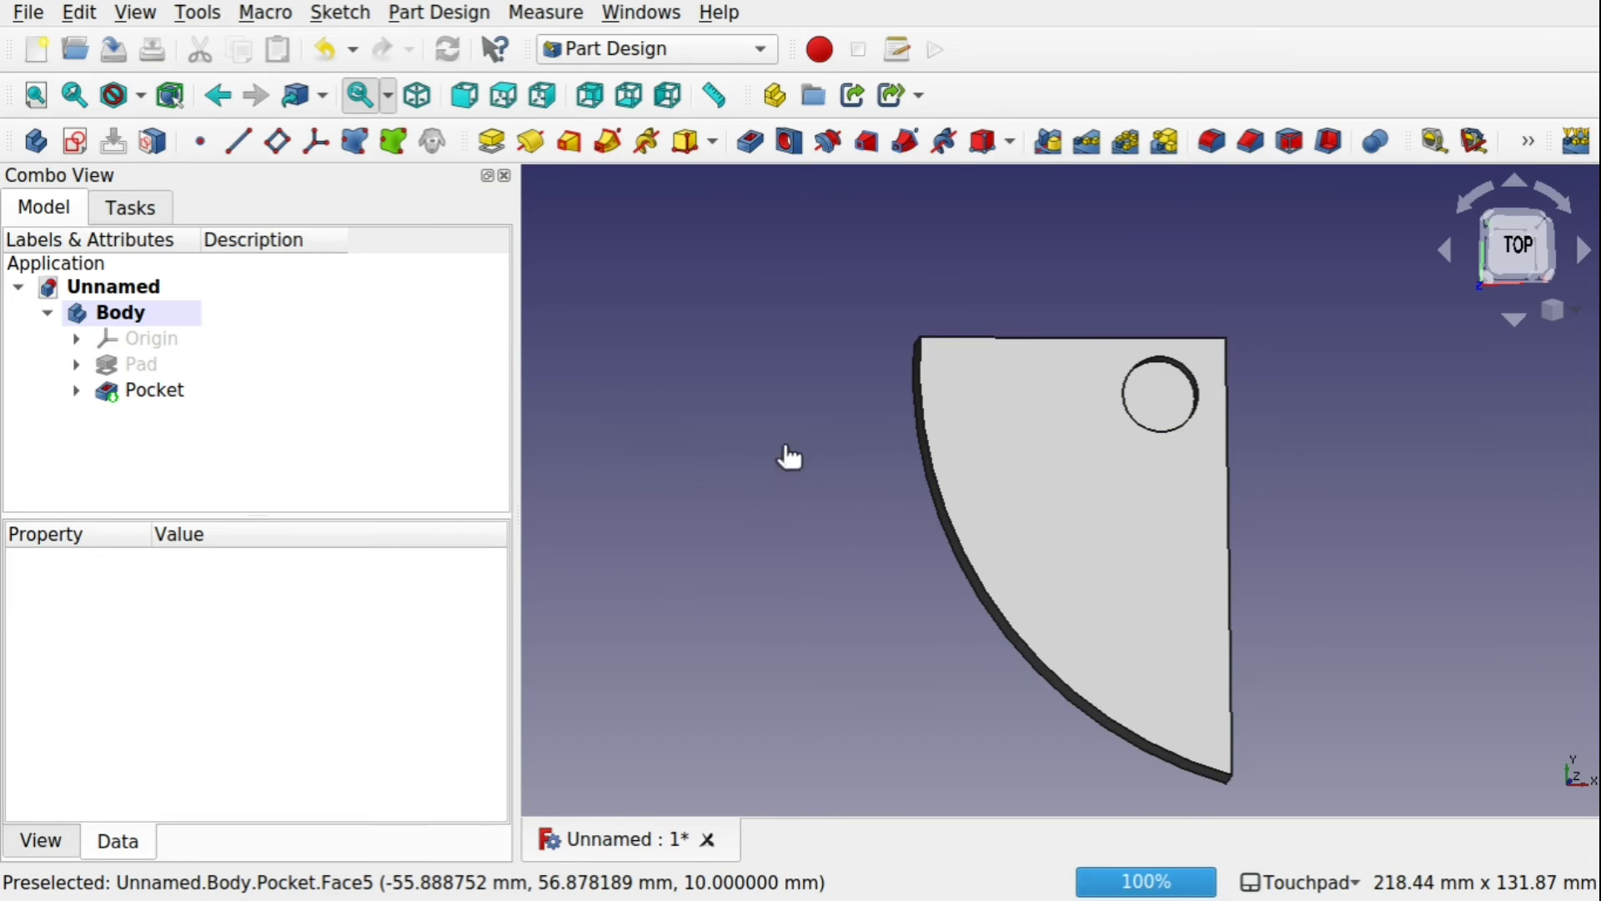
Mirror both Pad and Pocket with the Mirrored feature across the Vertical sketch axis.
click(1047, 142)
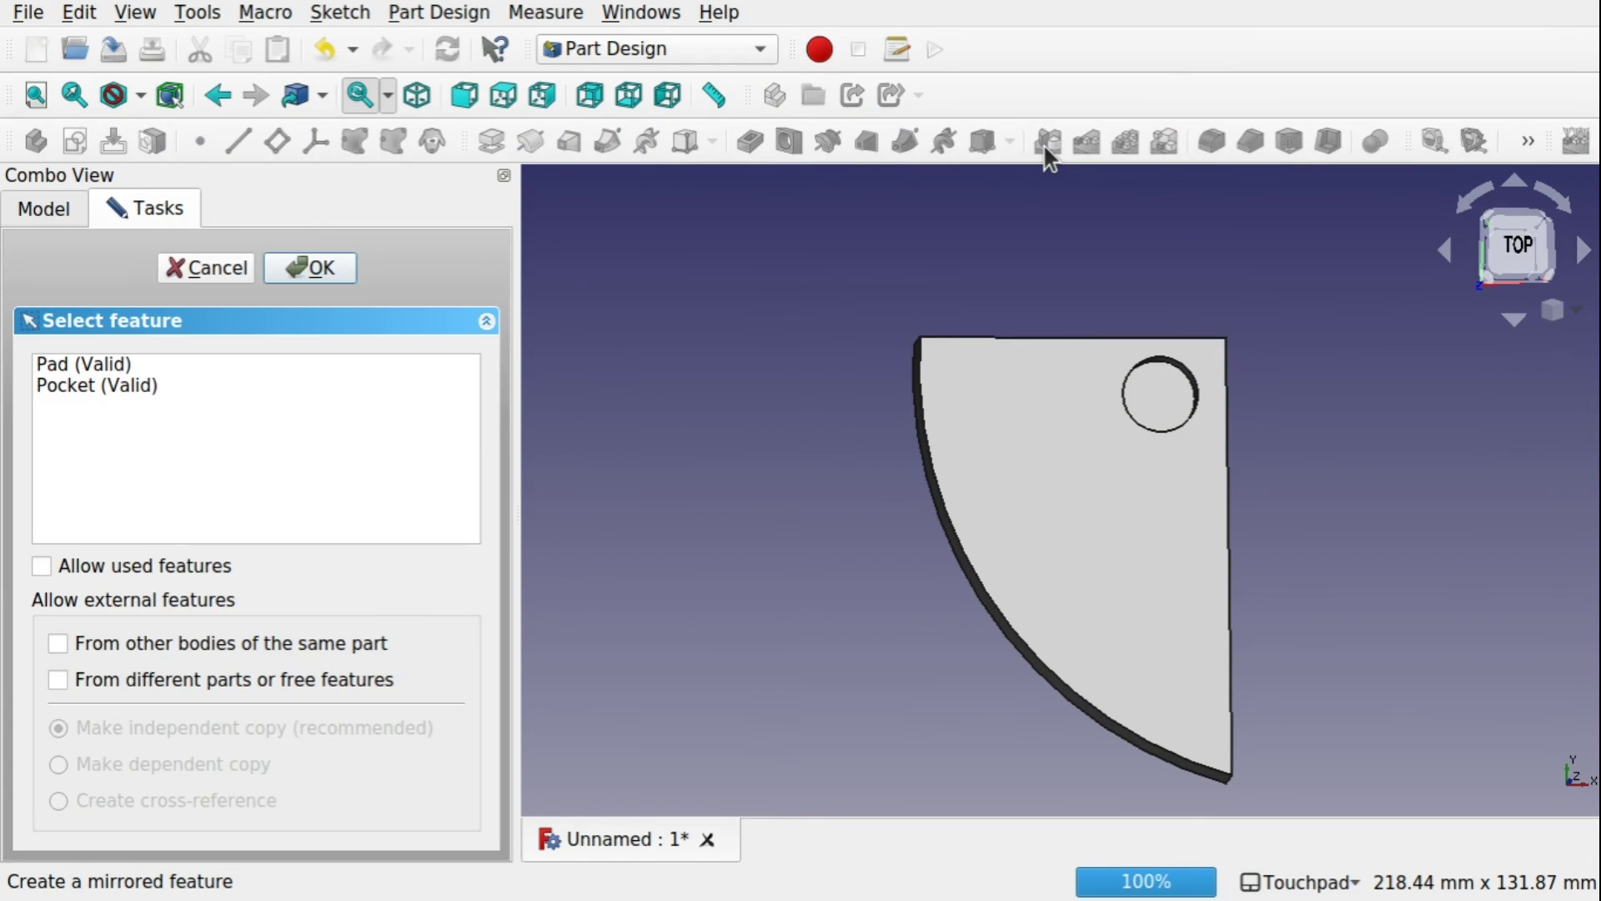
click(81, 365)
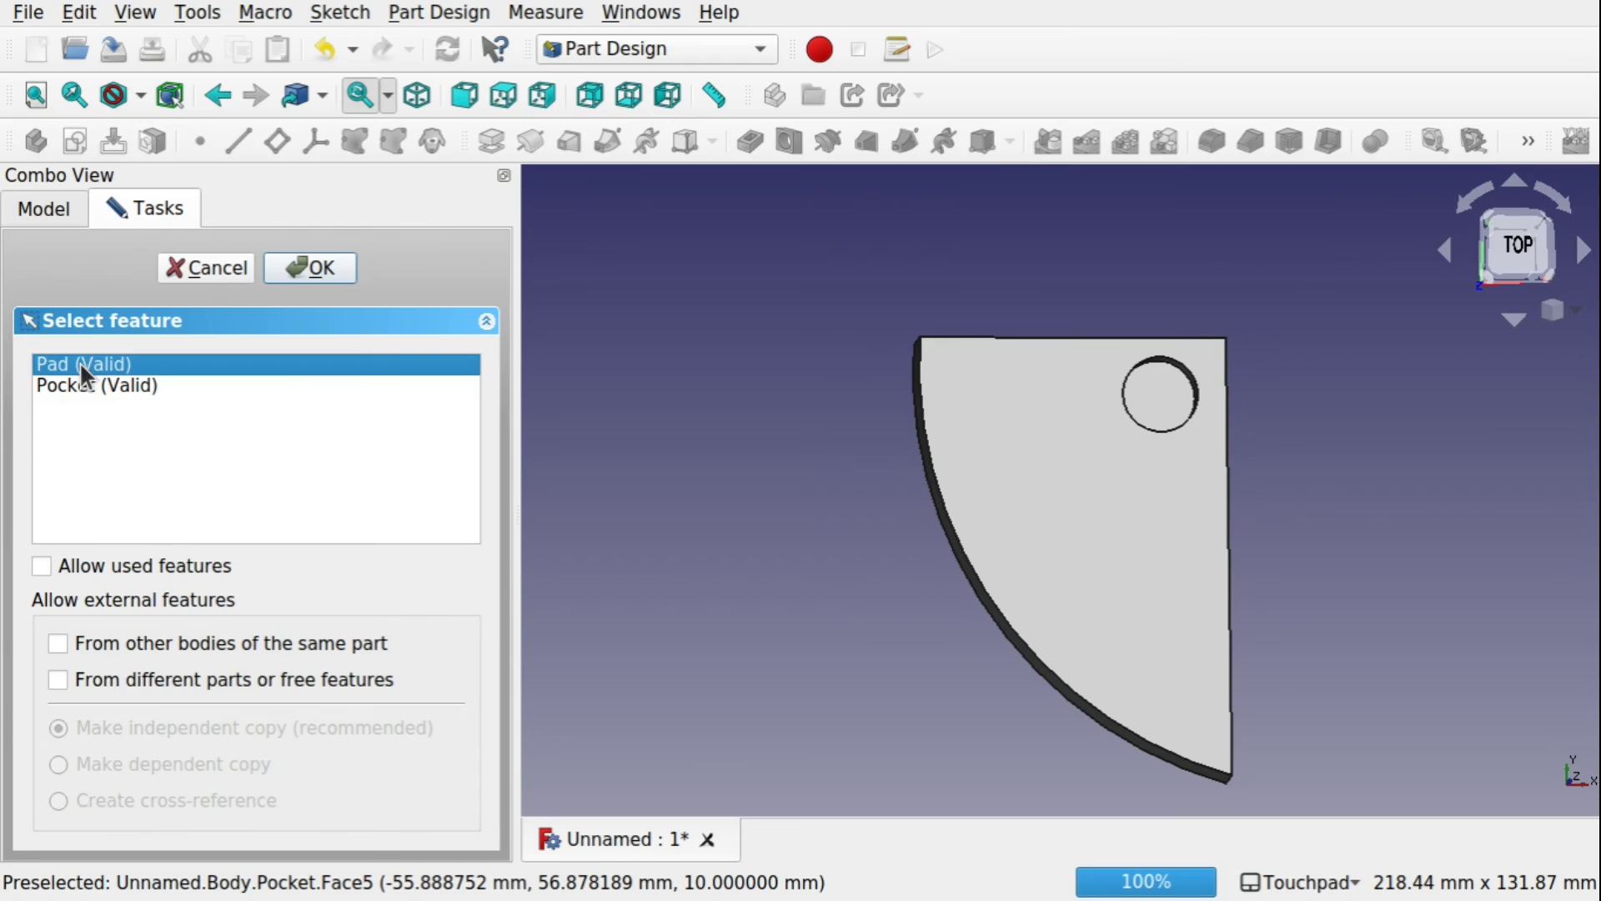
click(109, 384)
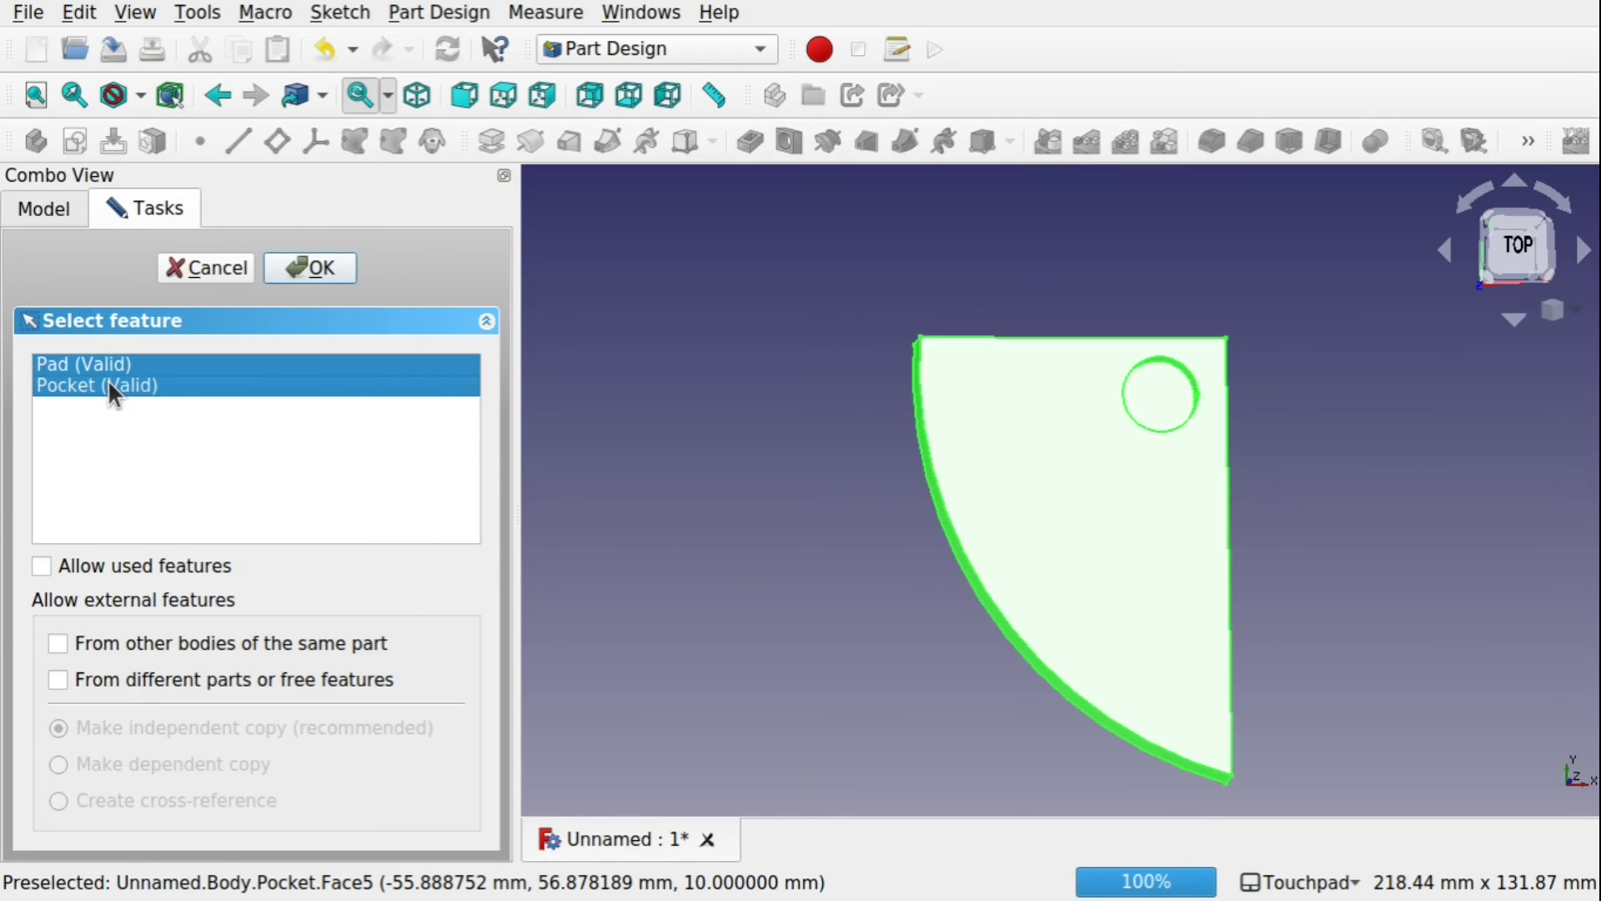
click(325, 277)
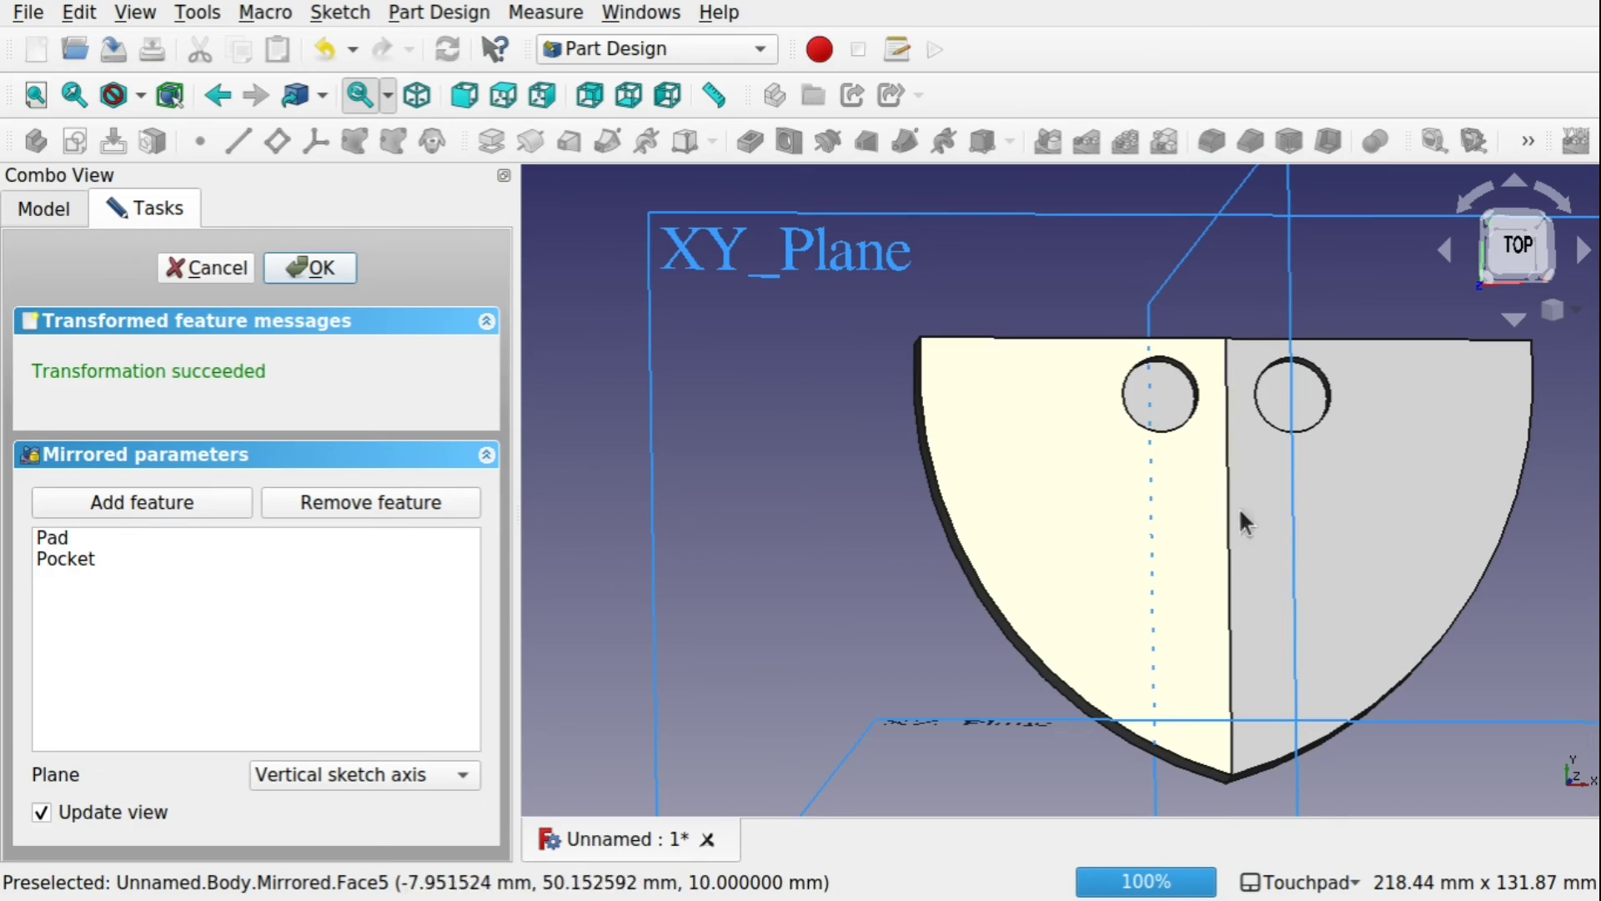
click(317, 268)
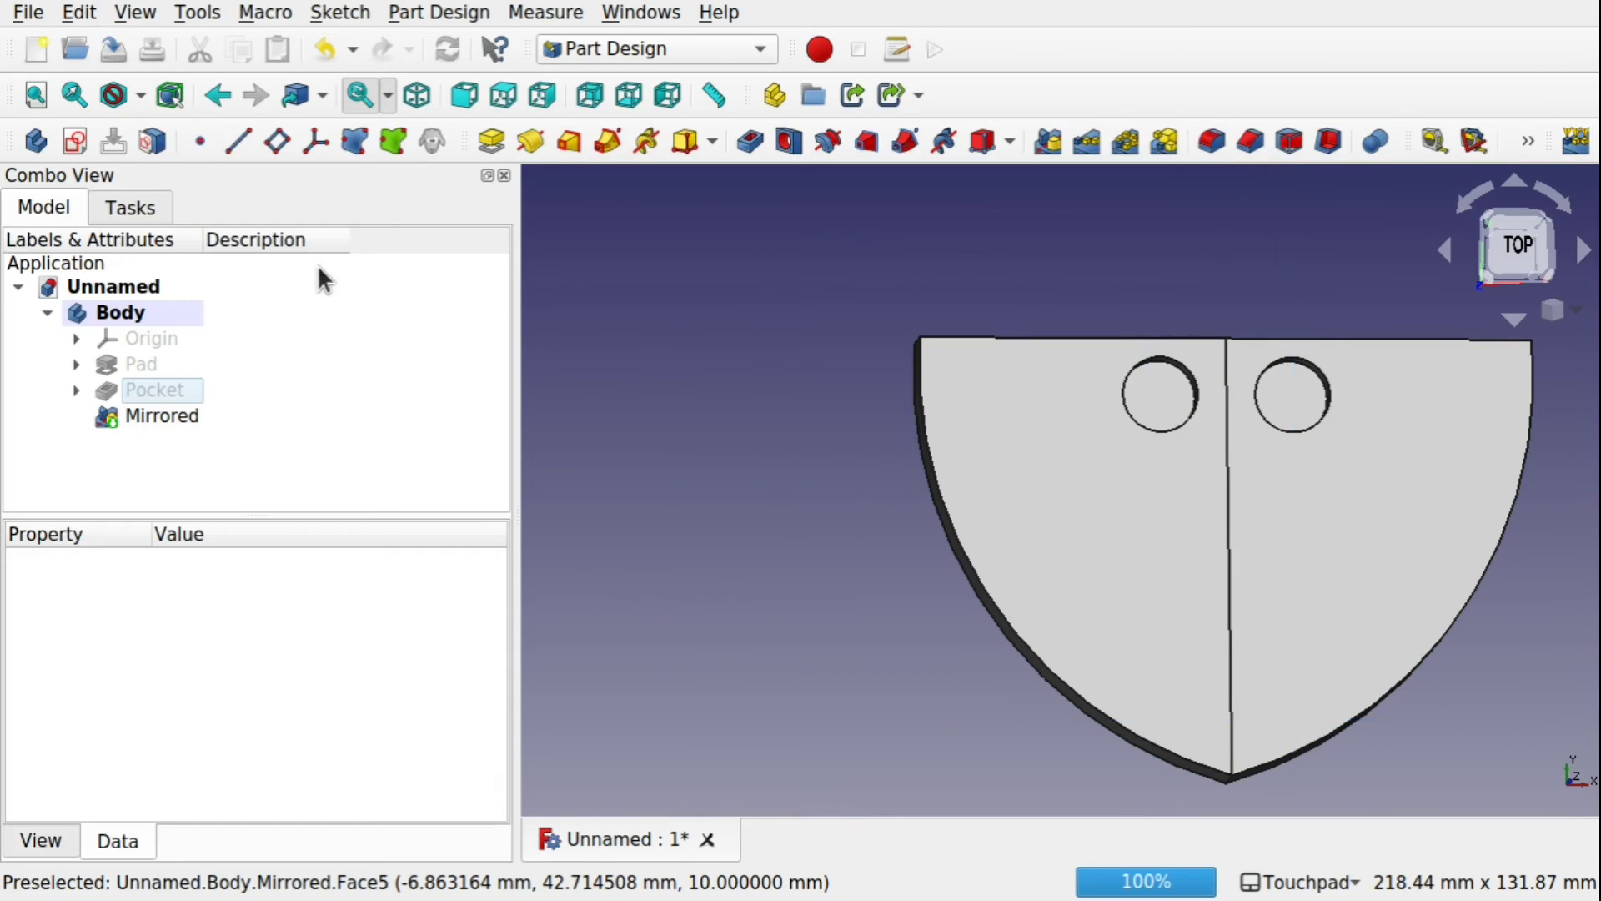
Set the Mirrored feature's Refine property to true to remove the seam, and inspect the merged top face.
middle_drag(1293, 636, 1246, 617)
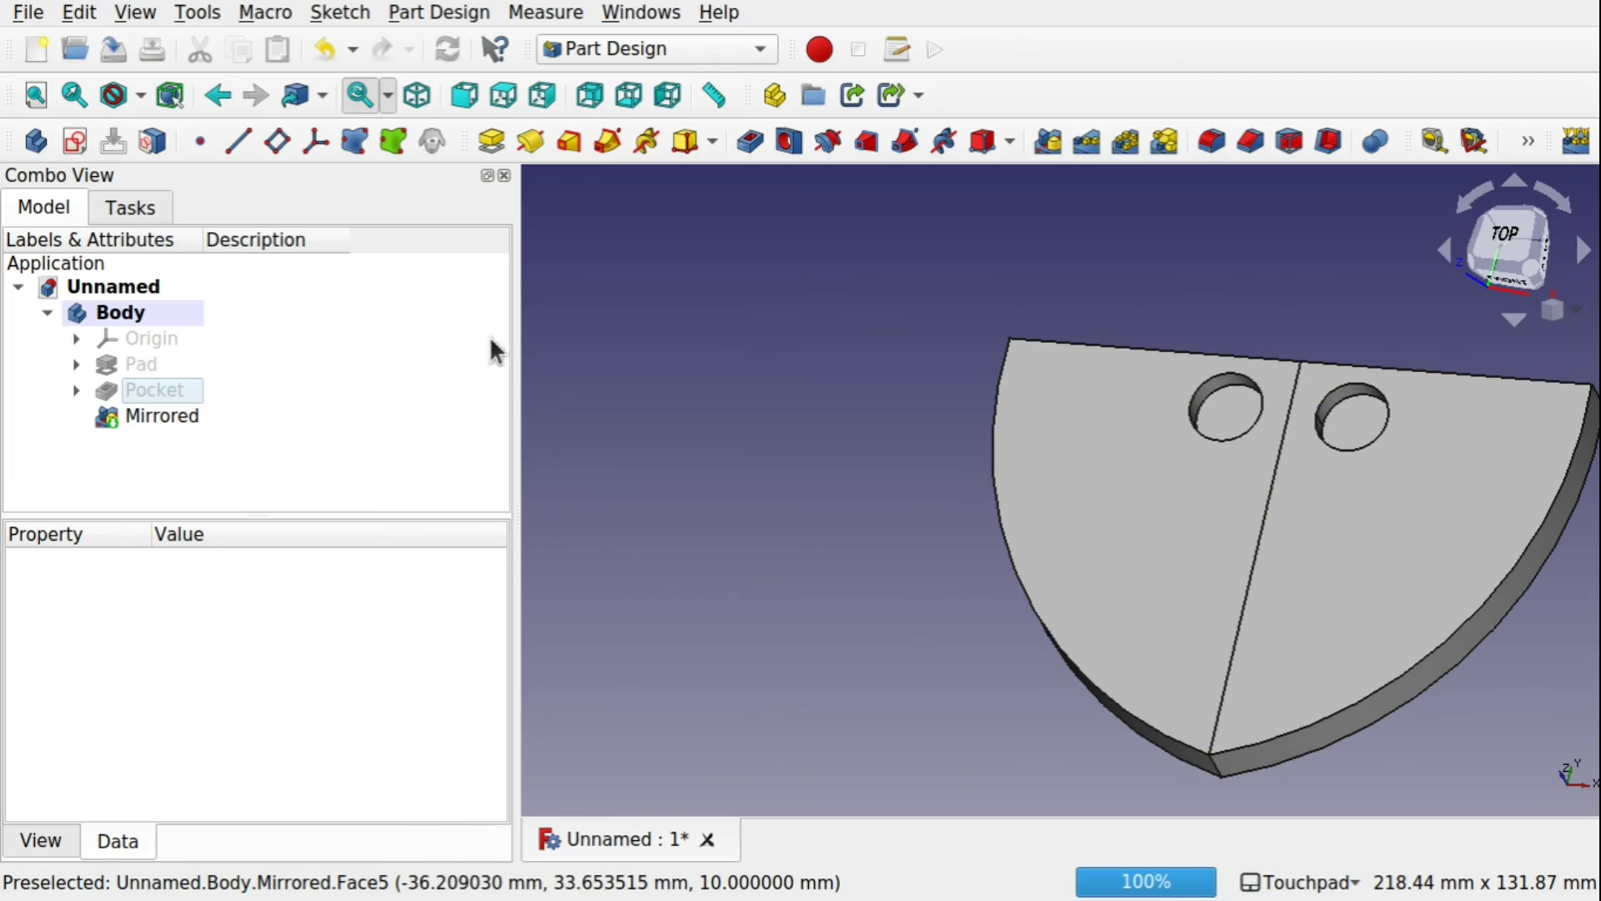
click(155, 416)
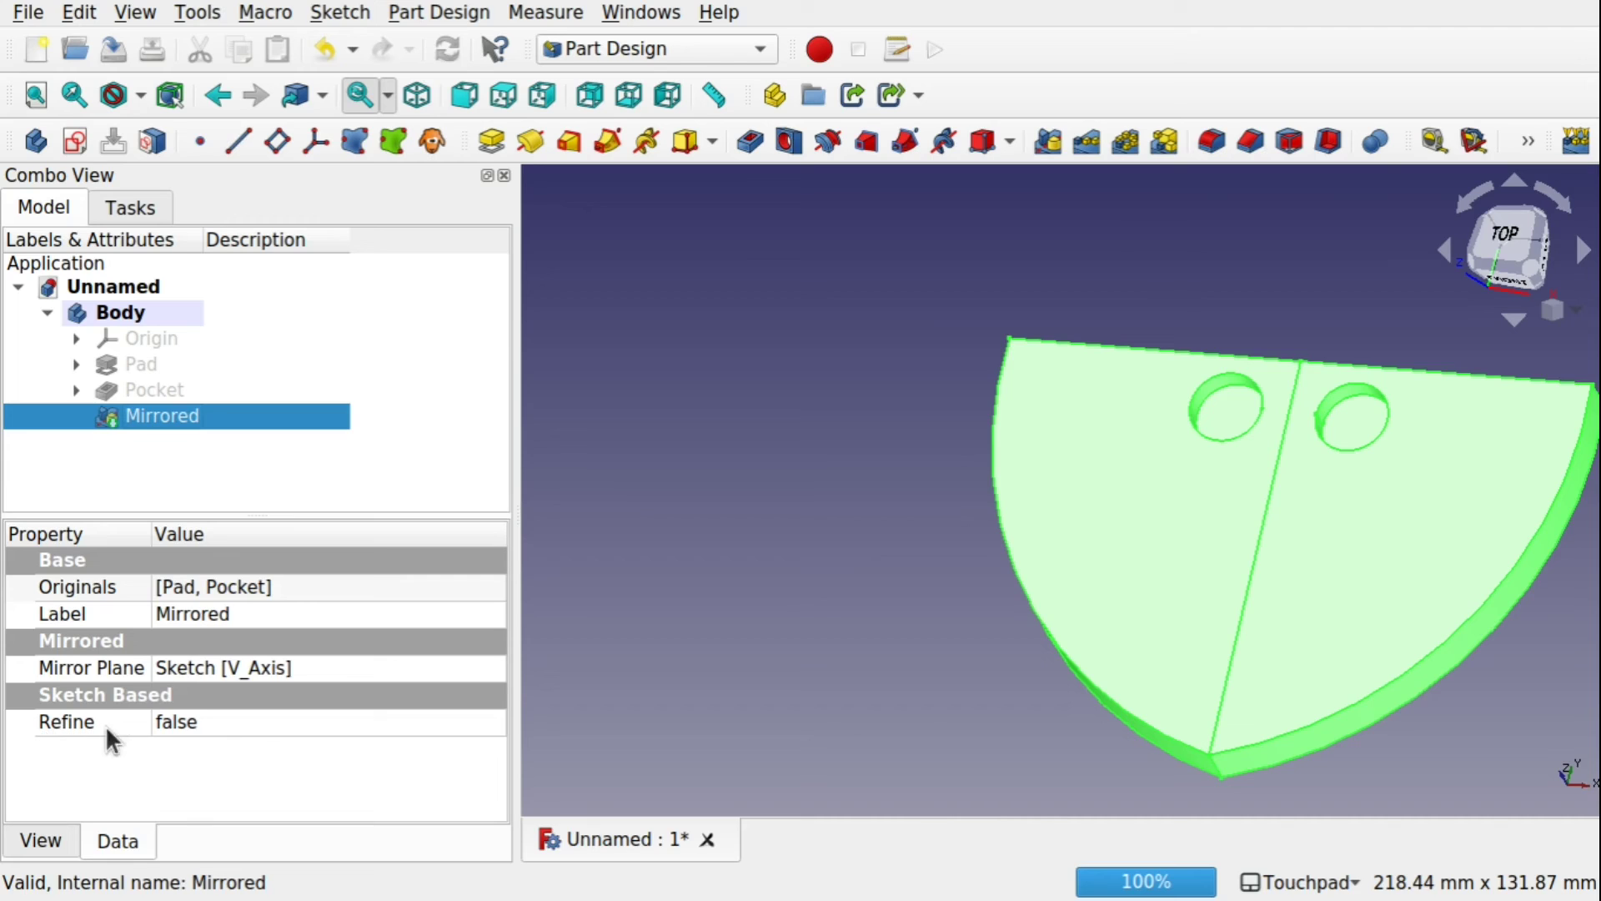
click(253, 718)
click(253, 722)
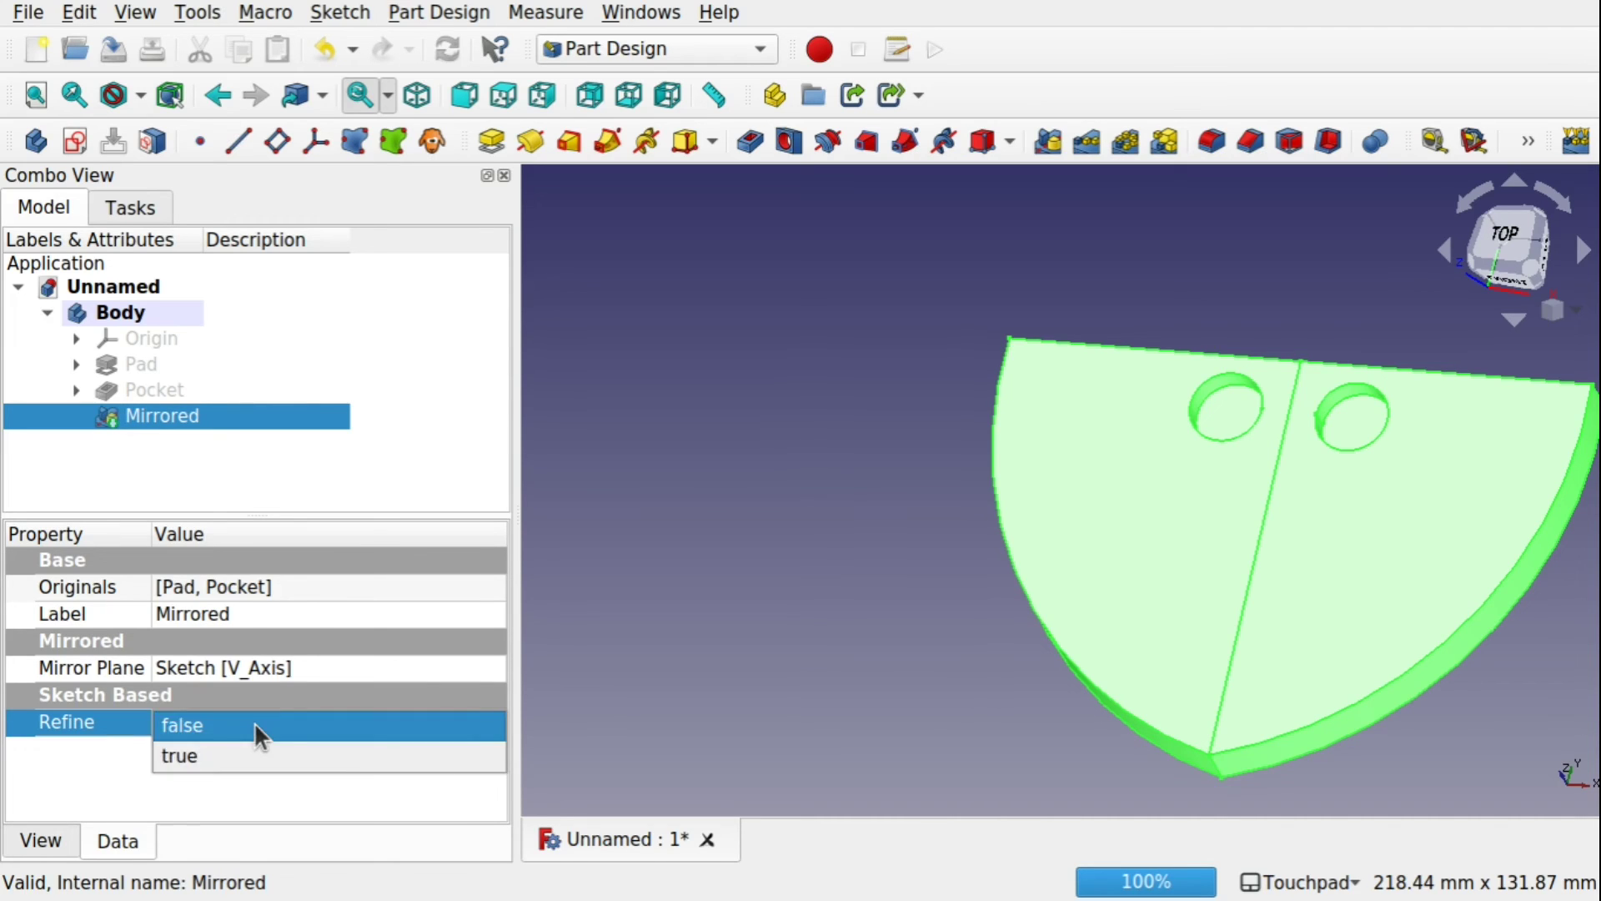
click(246, 753)
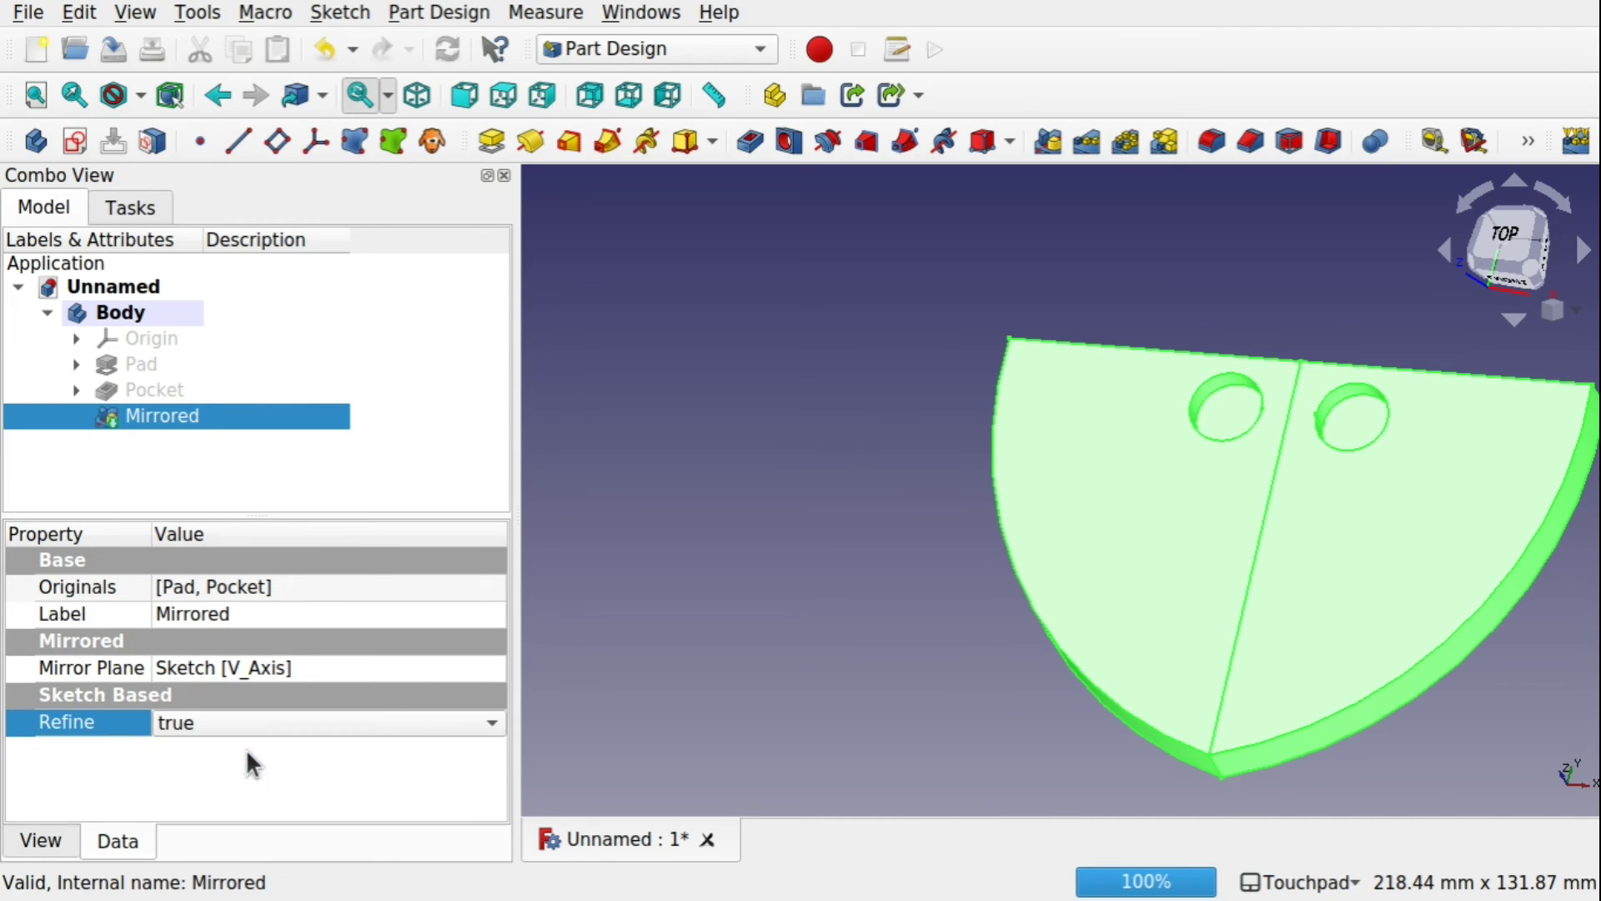
click(767, 580)
alt+drag(1137, 504, 1218, 568)
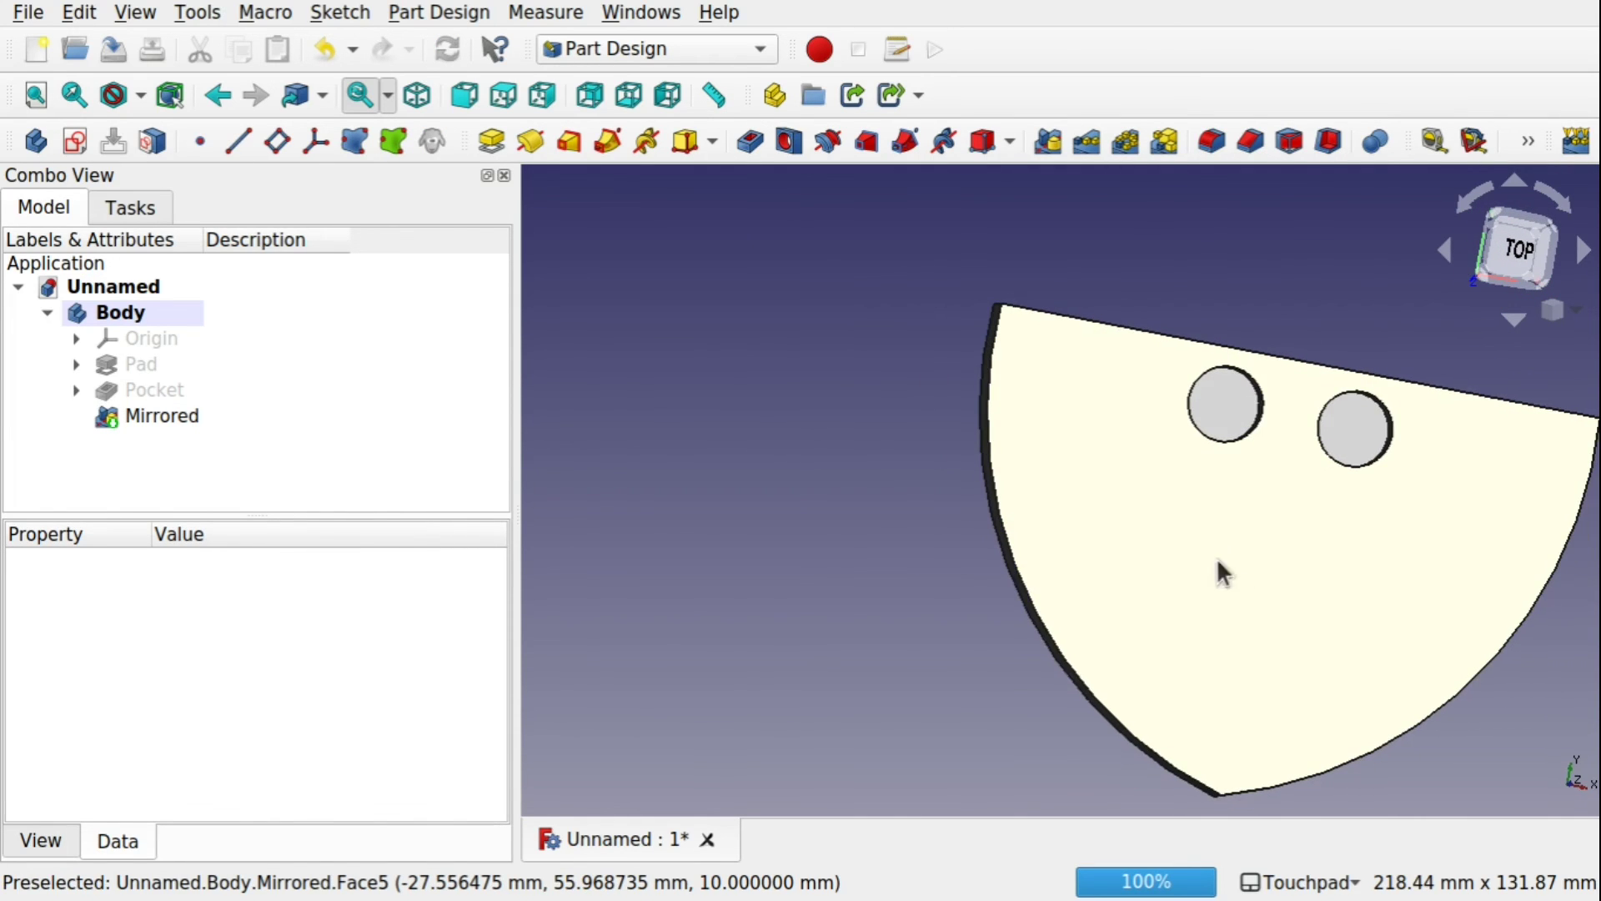
Sketch a circle on the merged top face, centred on the vertical axis below the two holes, and pocket it 5 mm deep.
click(1299, 607)
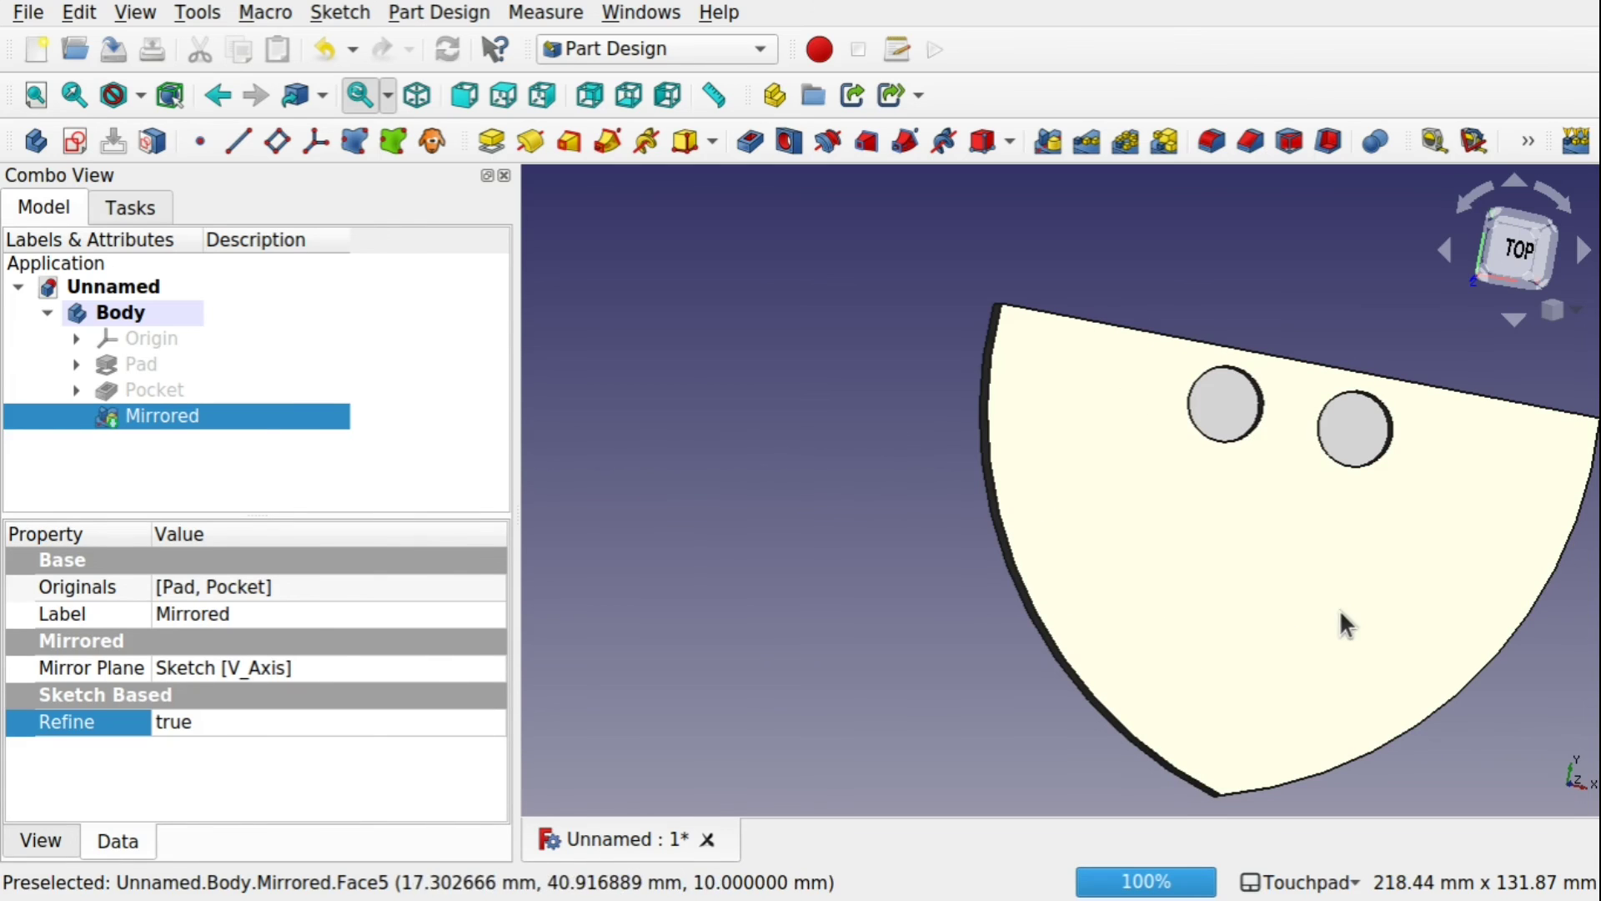
click(75, 141)
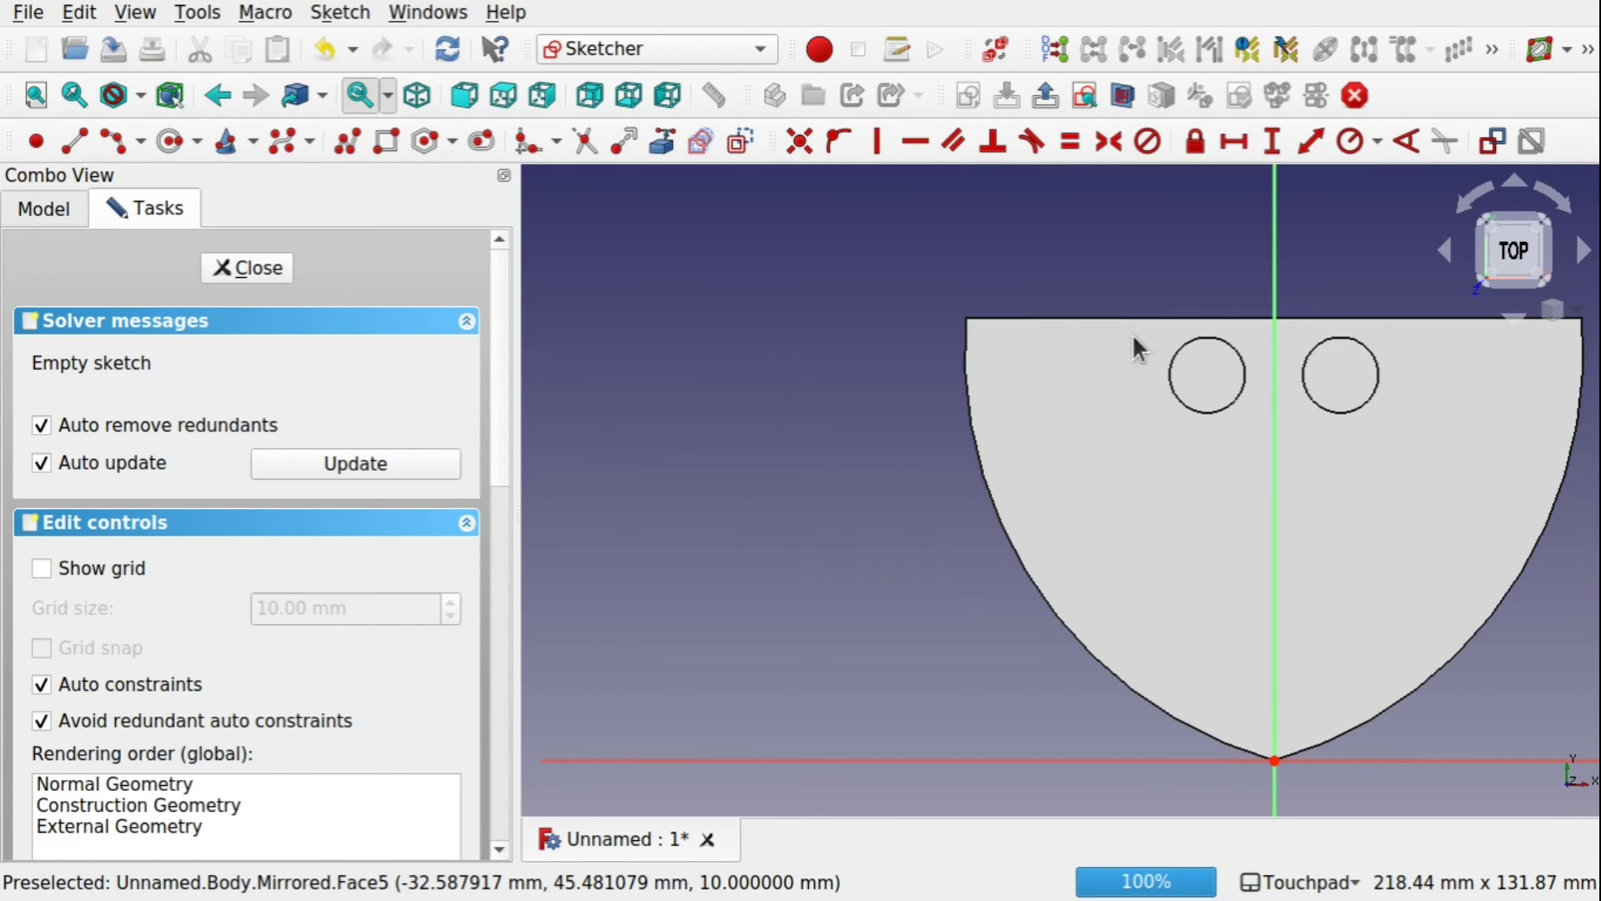
click(175, 141)
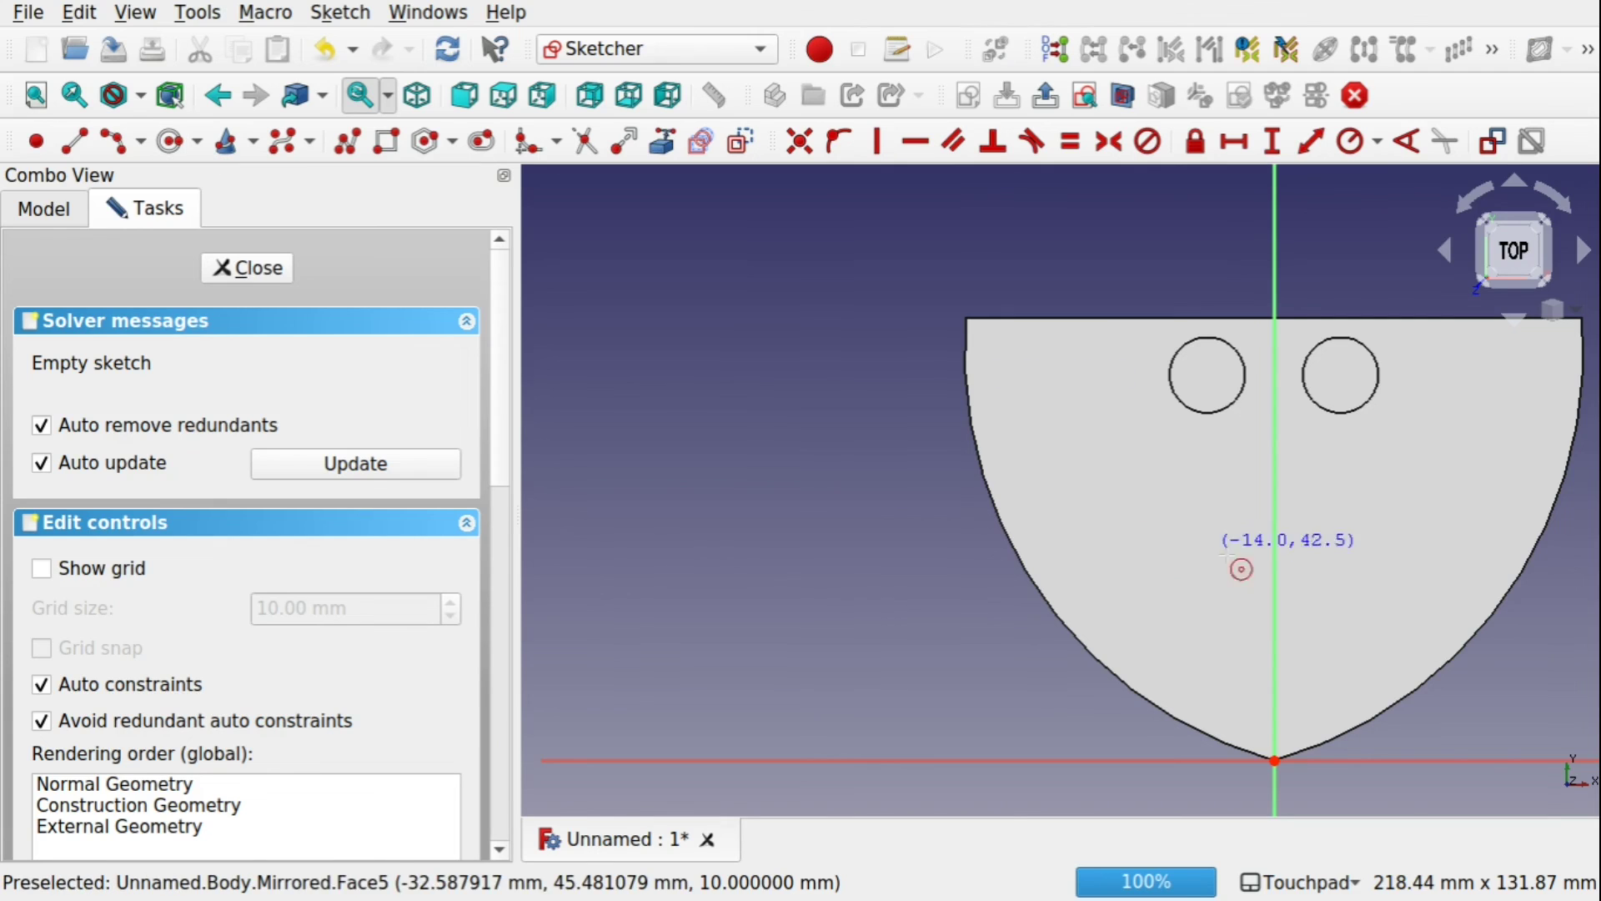
click(1274, 565)
click(1332, 665)
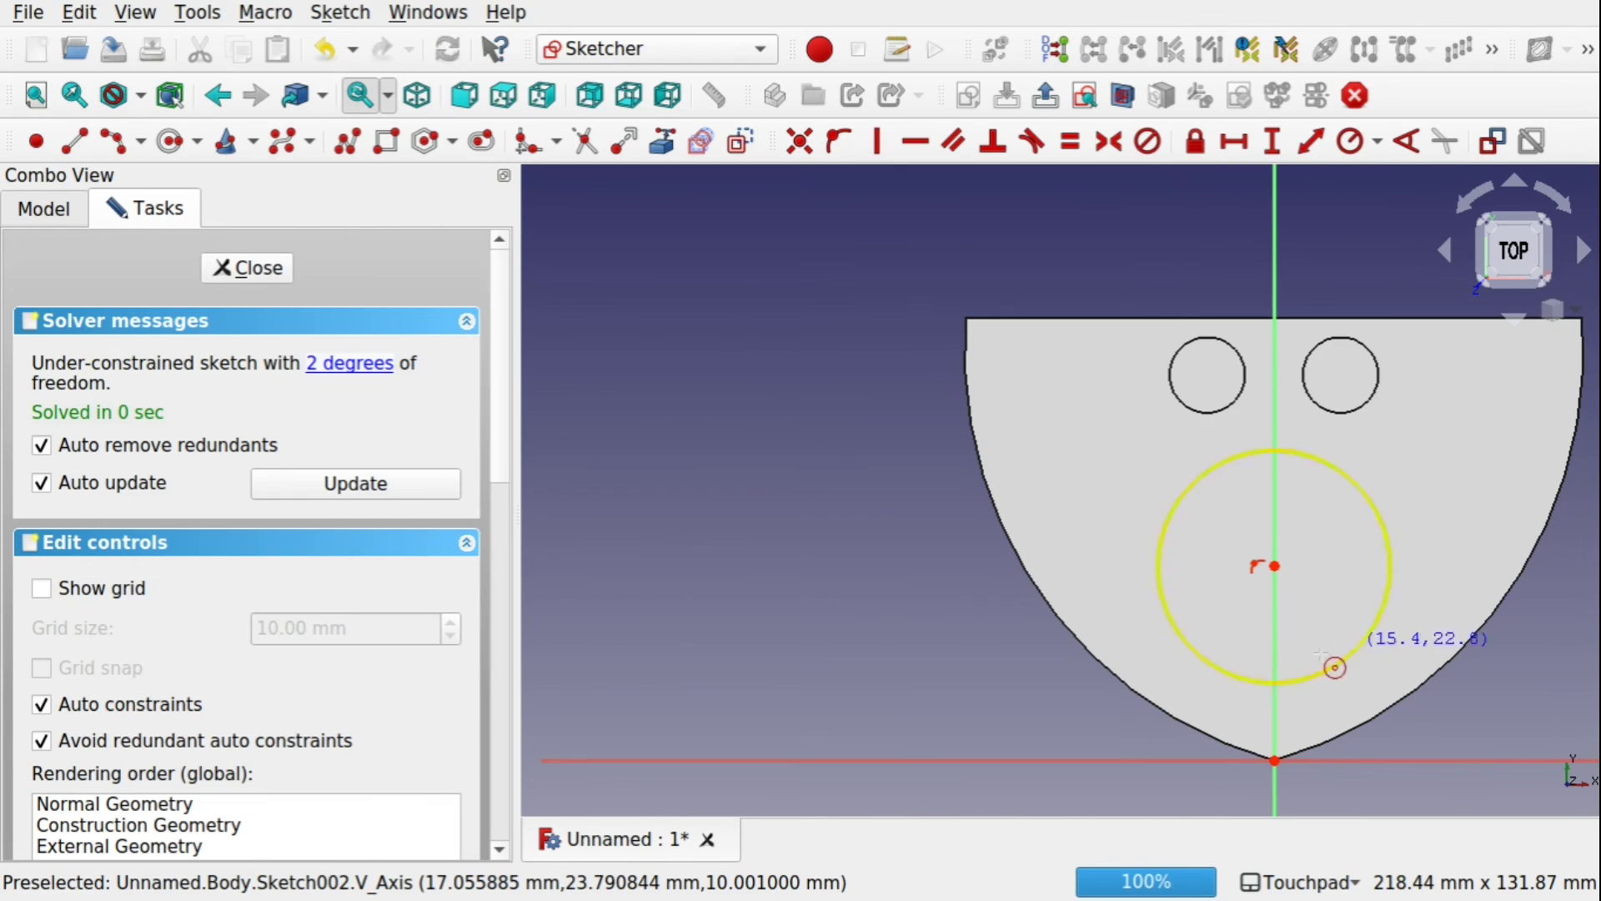
click(215, 268)
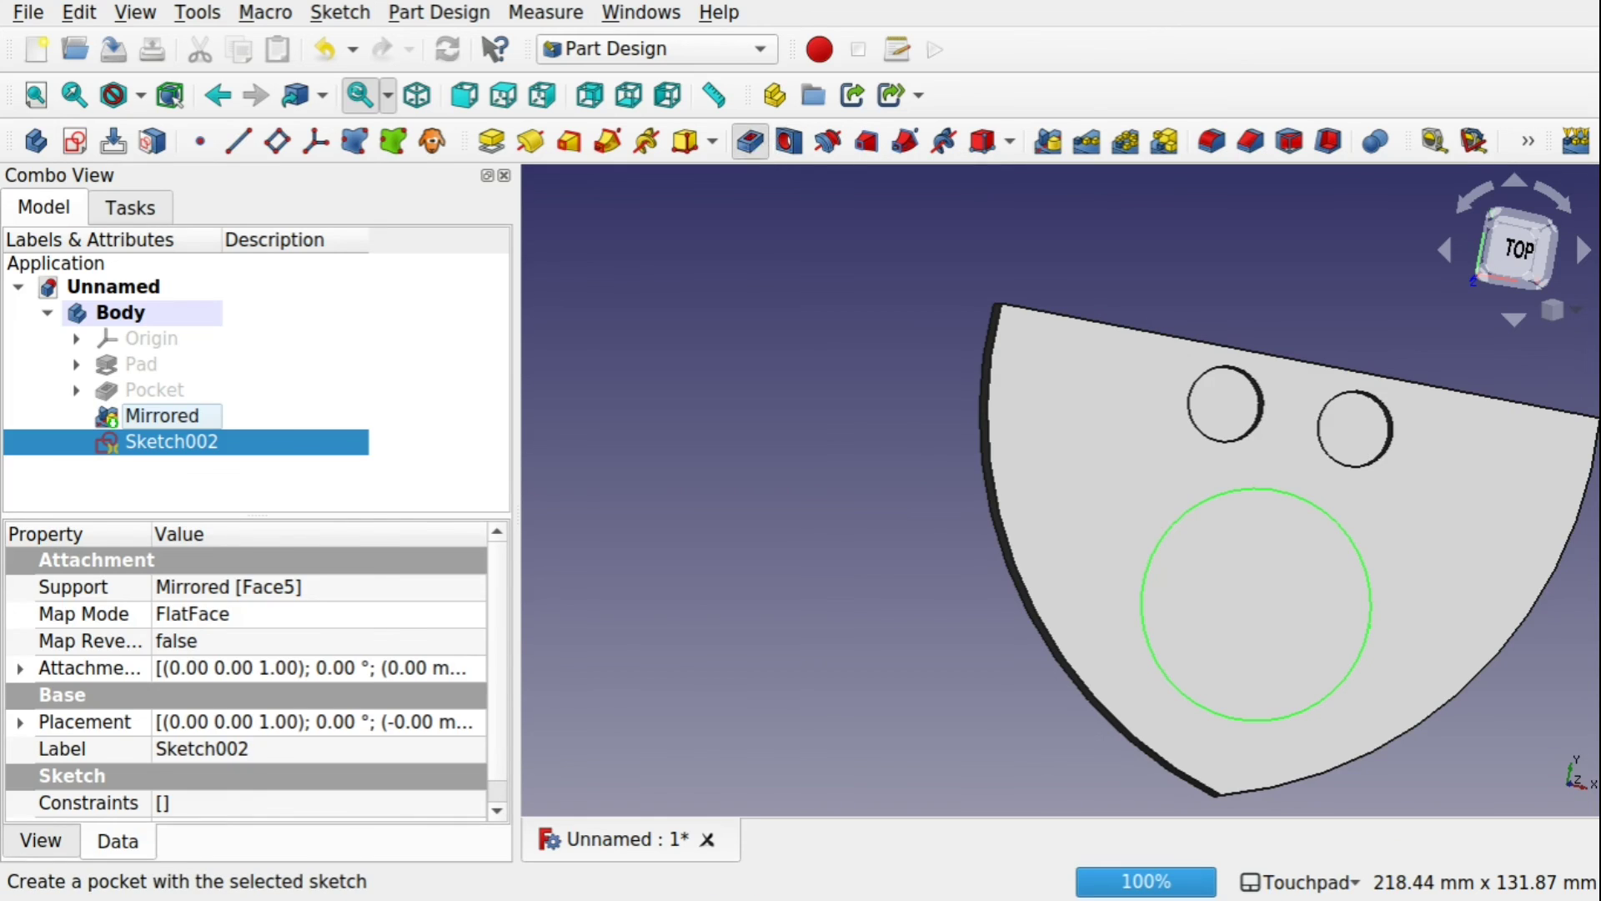
click(750, 144)
click(319, 270)
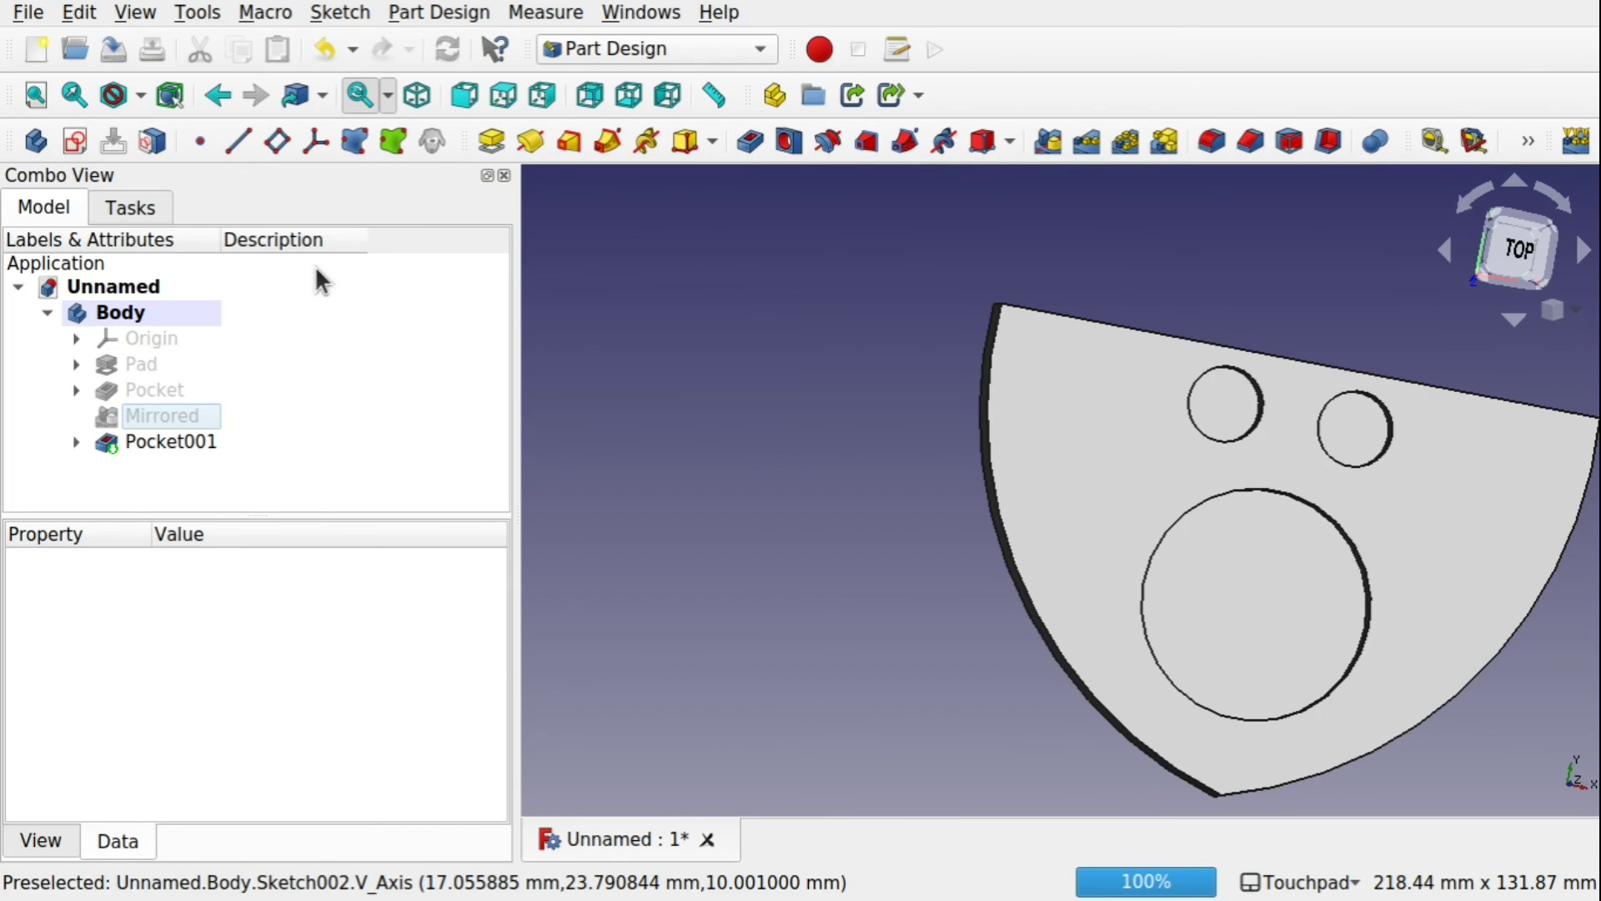
Set the Mirrored feature's Refine property to false and inspect the top face around the new circular pocket.
click(134, 419)
click(242, 727)
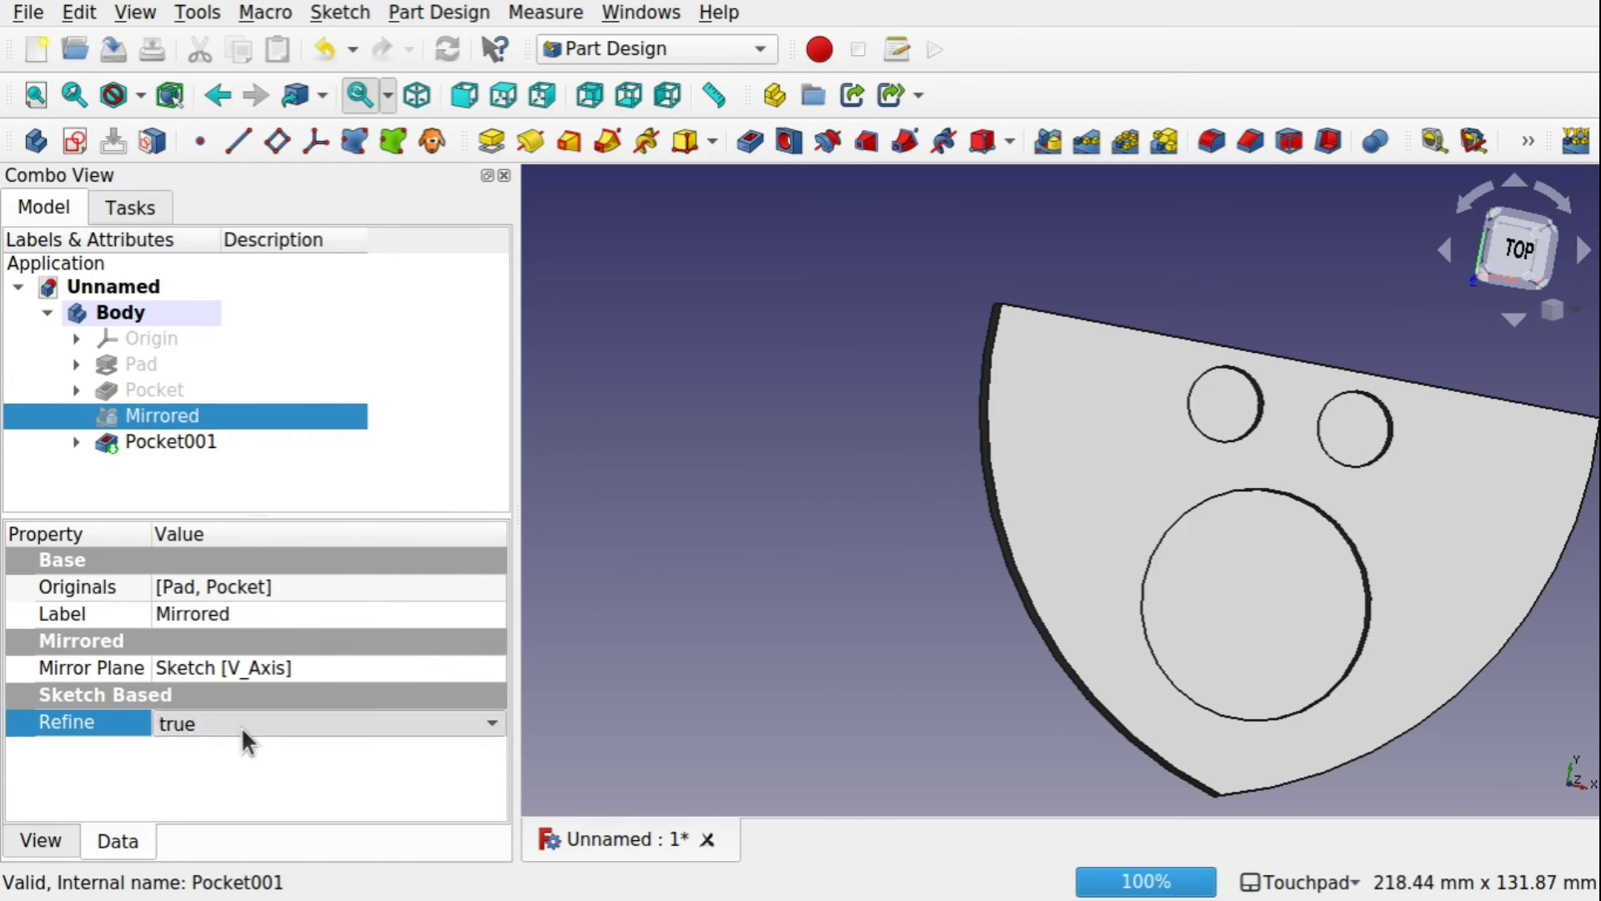
click(242, 725)
click(252, 687)
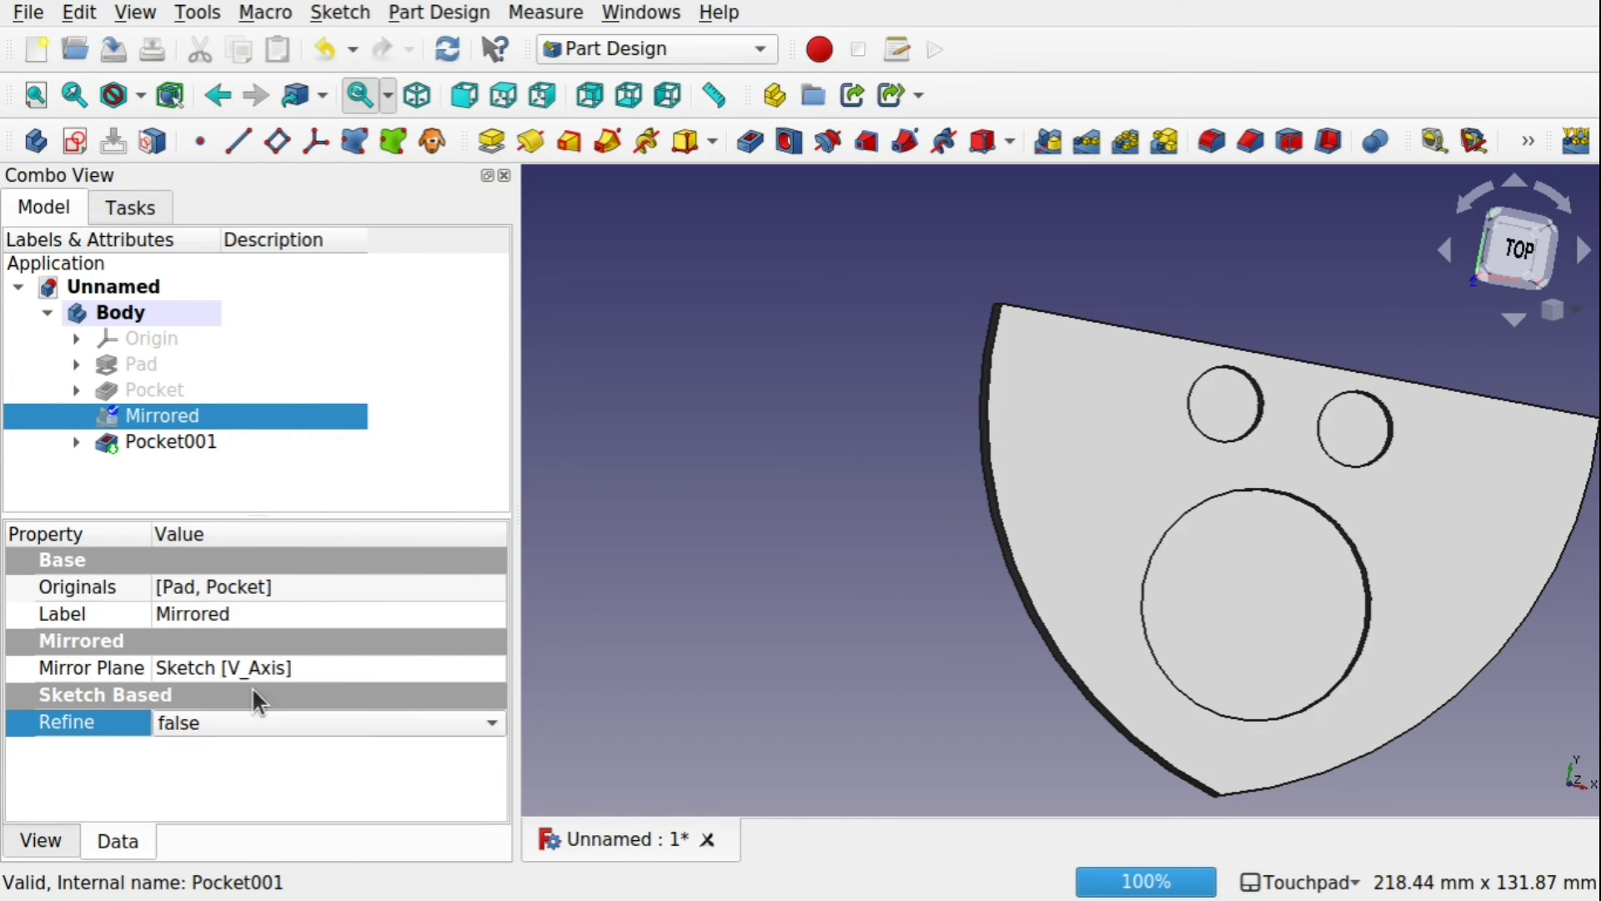
click(748, 547)
middle_drag(747, 547, 1197, 543)
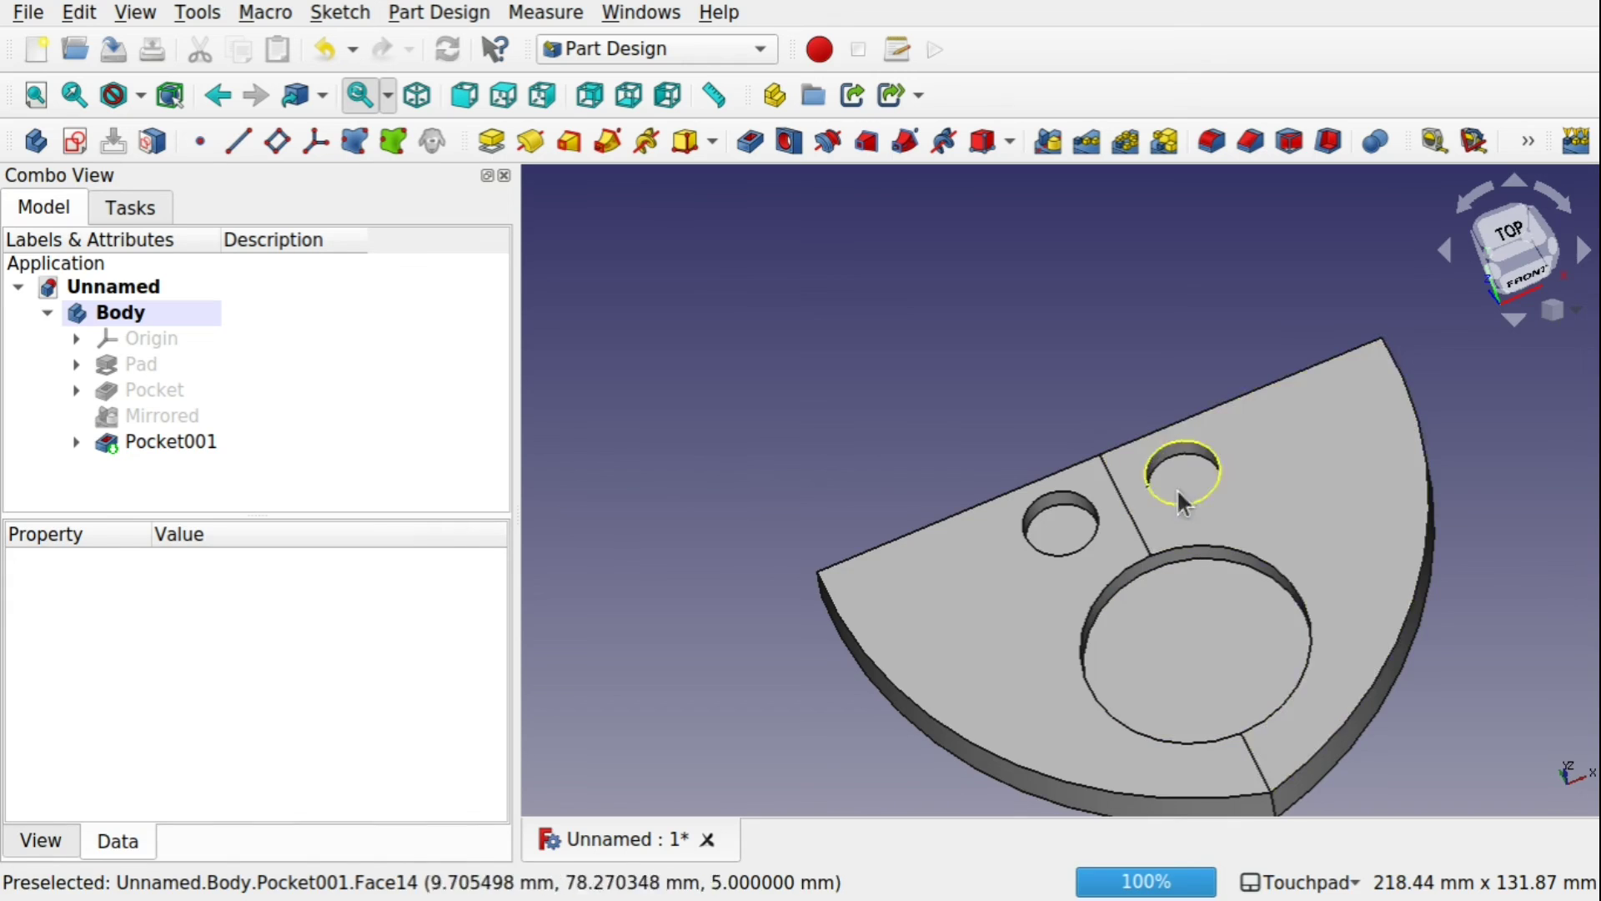
middle_drag(1179, 493, 1104, 595)
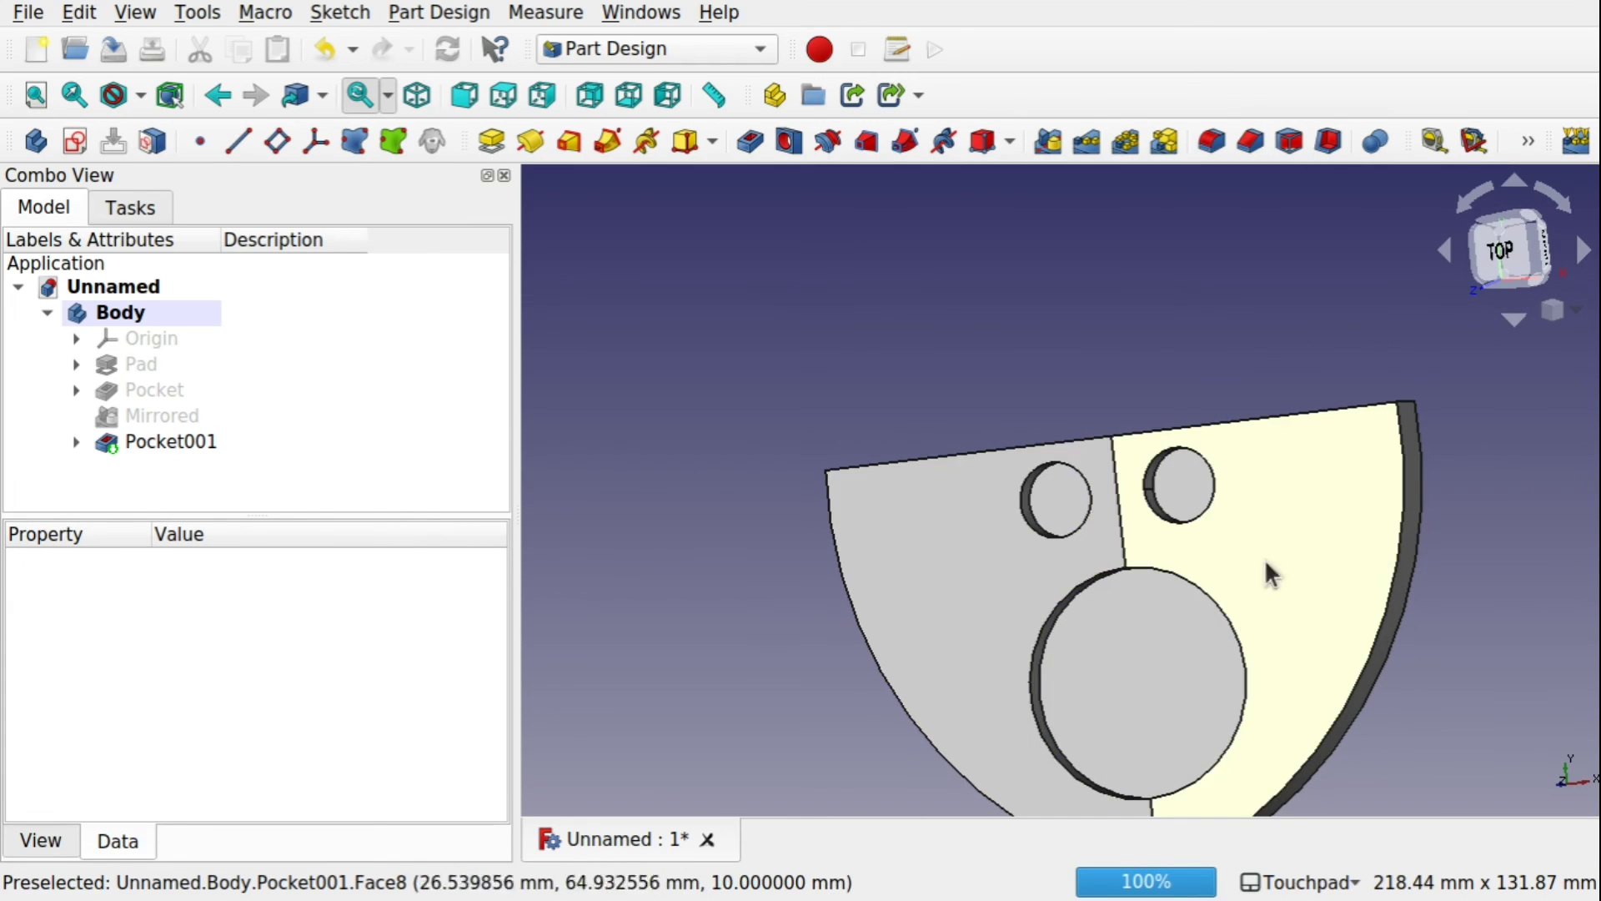
mouse_move(1140, 661)
middle_down()
mouse_move(1133, 543)
mouse_move(1164, 680)
middle_up()
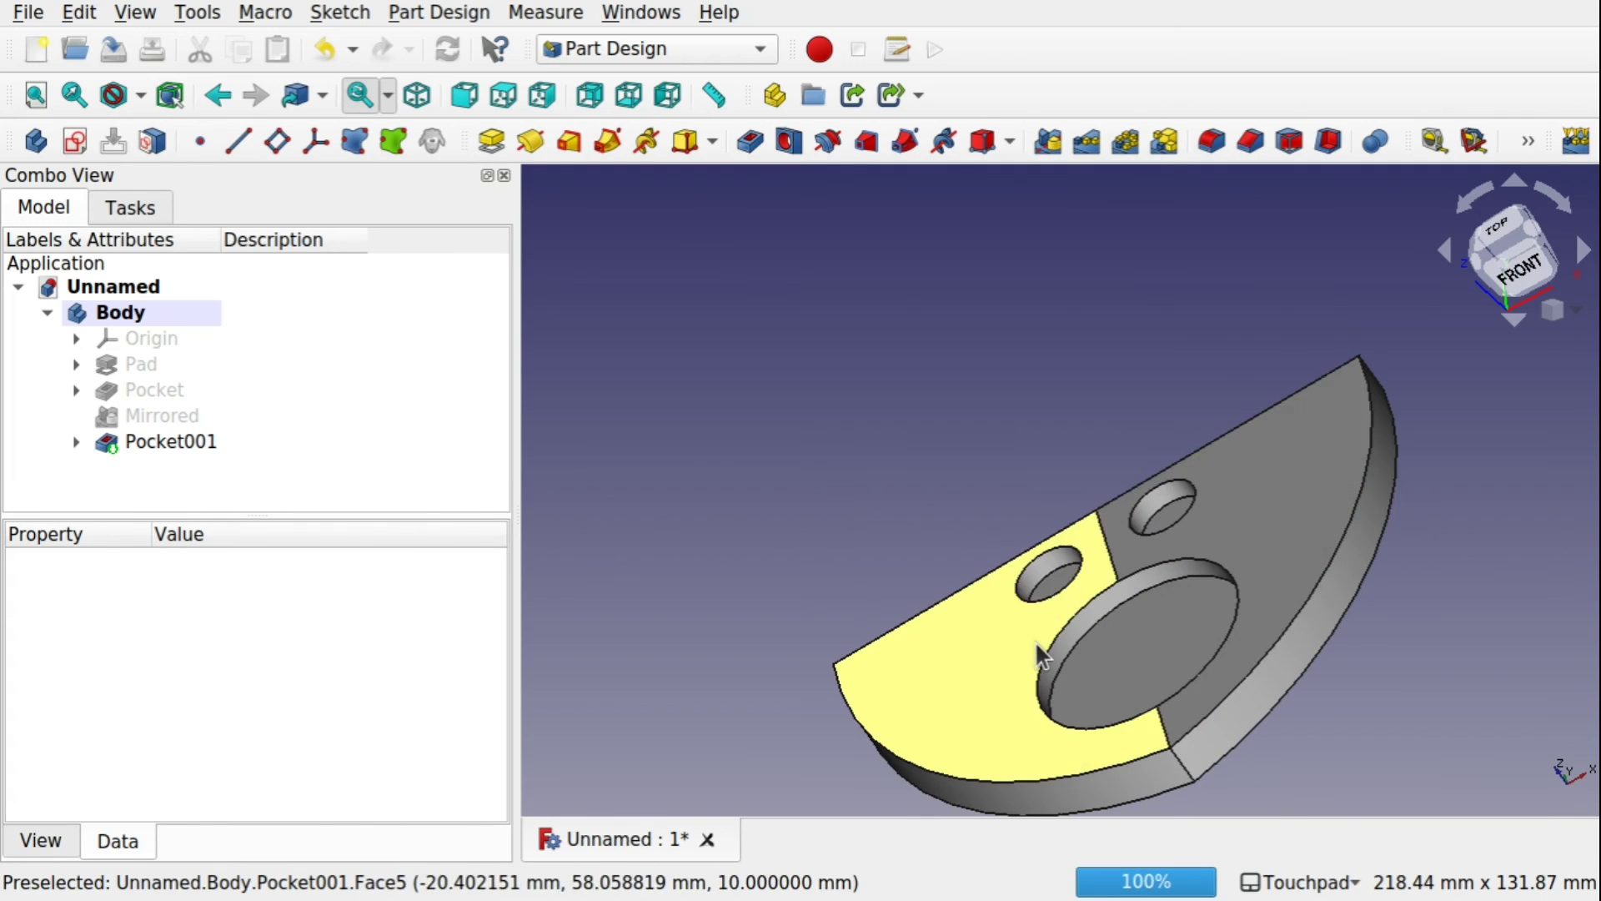
middle_drag(1034, 641, 1111, 662)
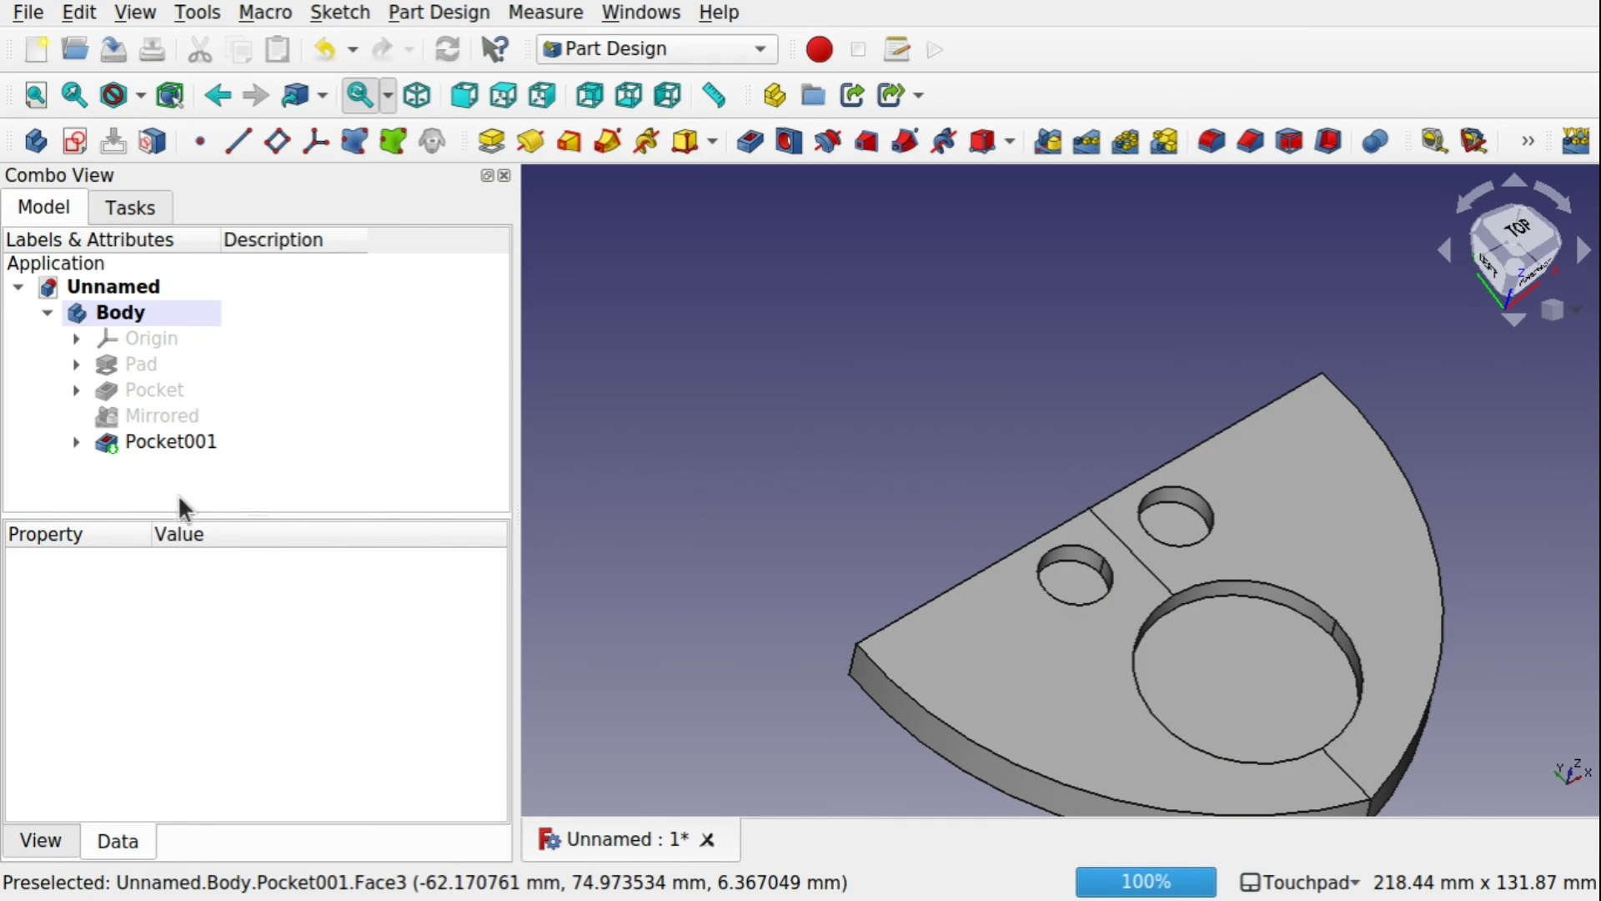
middle_drag(1072, 668, 990, 750)
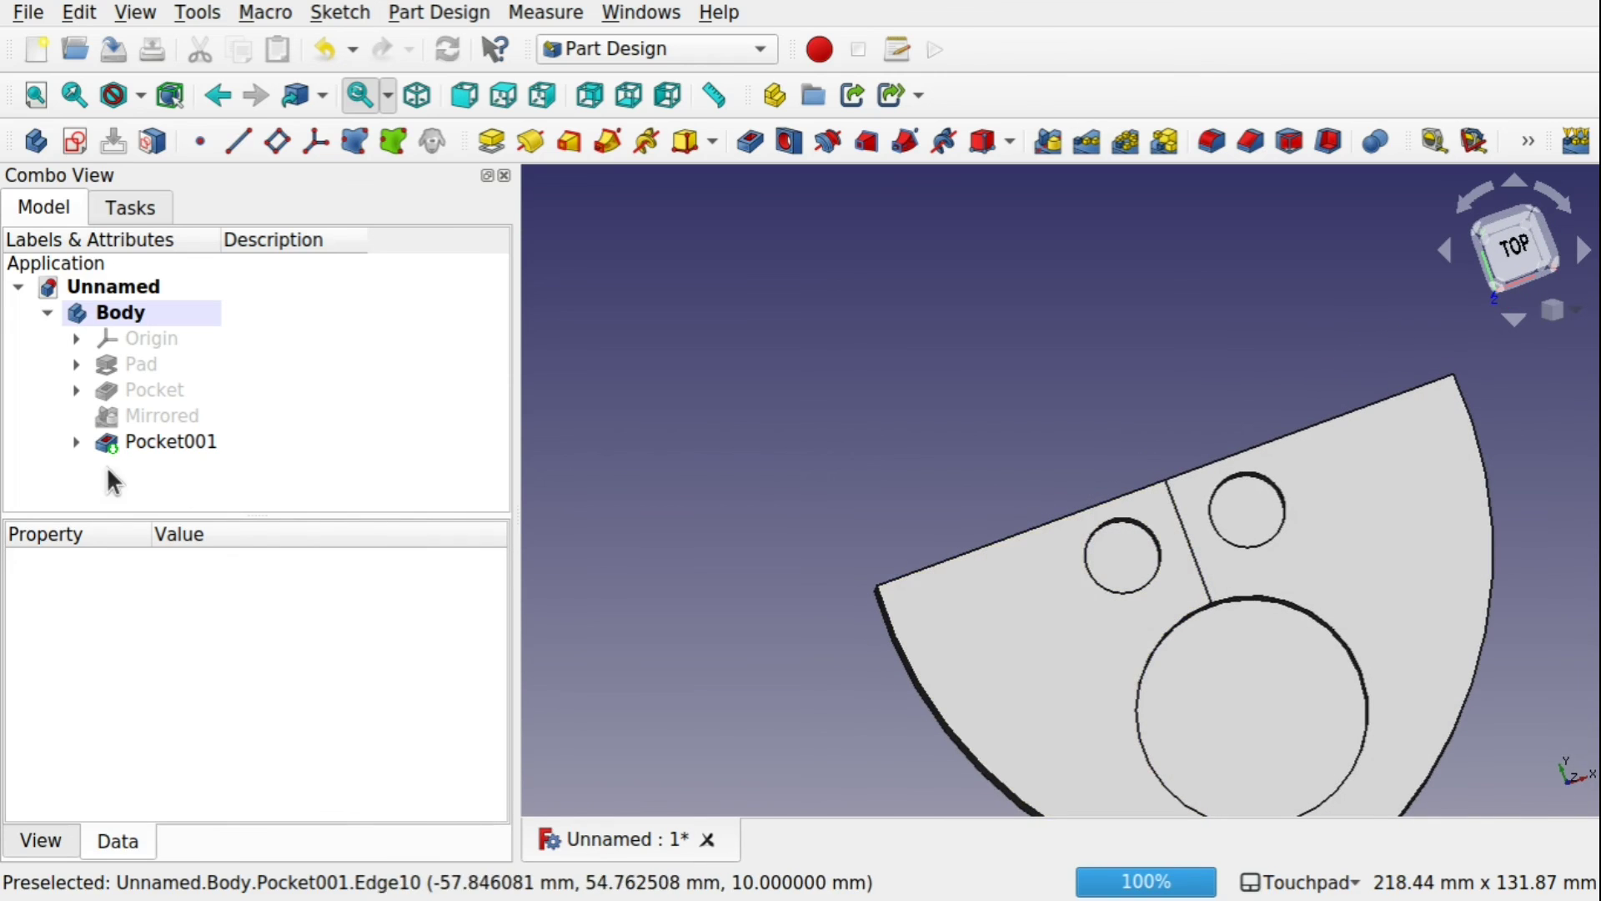
Check Pocket001's properties, set the Mirrored feature's Refine property back to true, and inspect the top face.
click(108, 443)
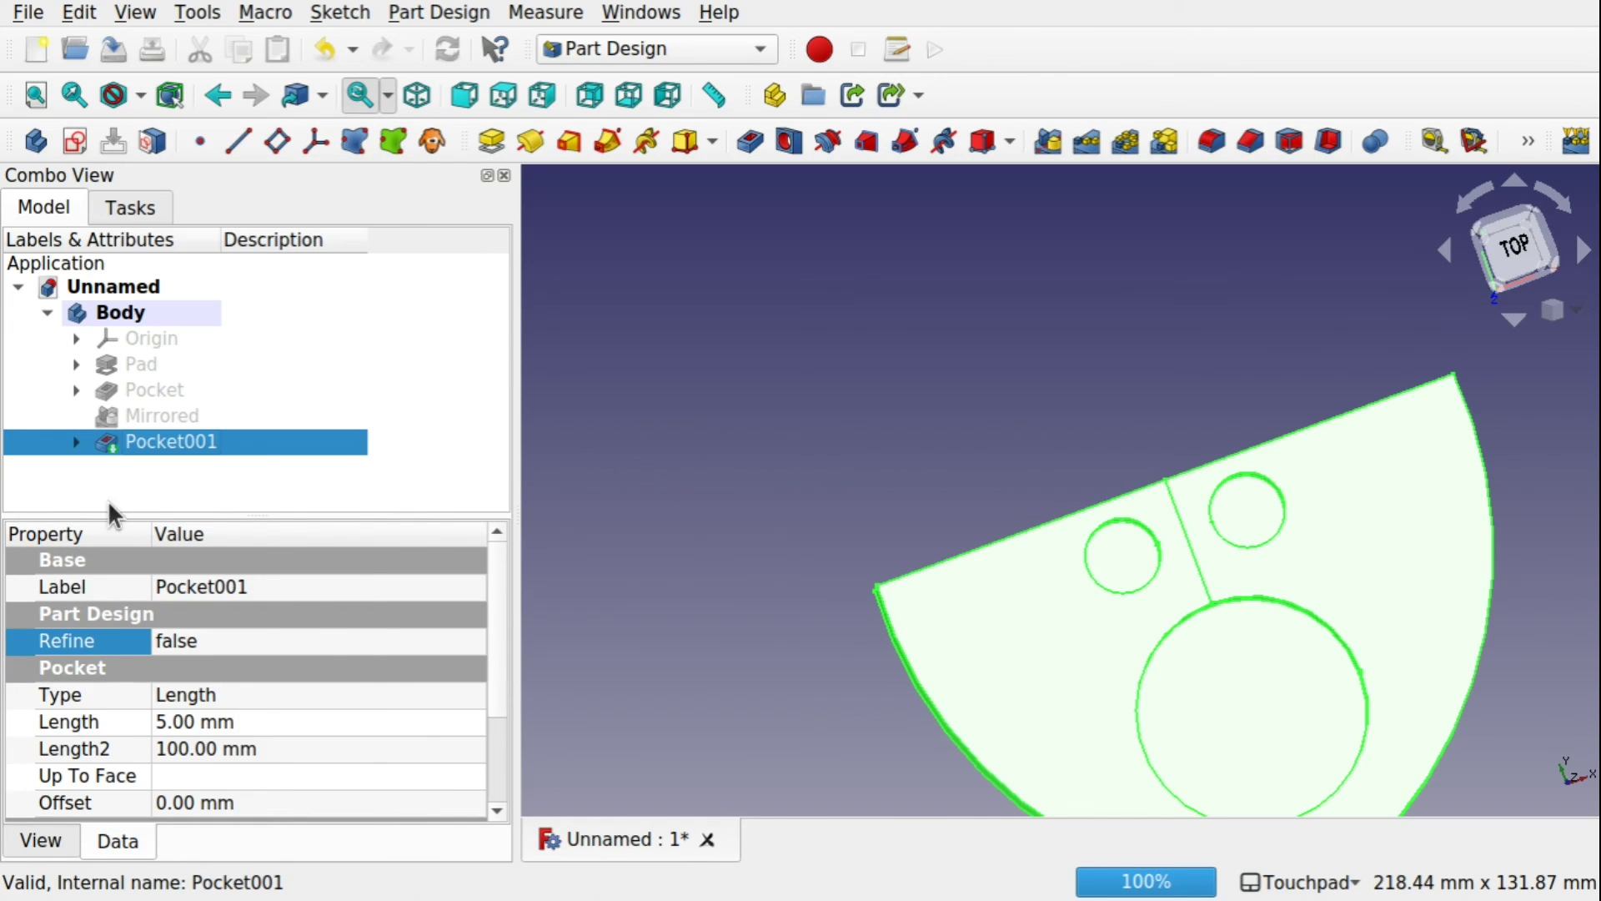
click(131, 414)
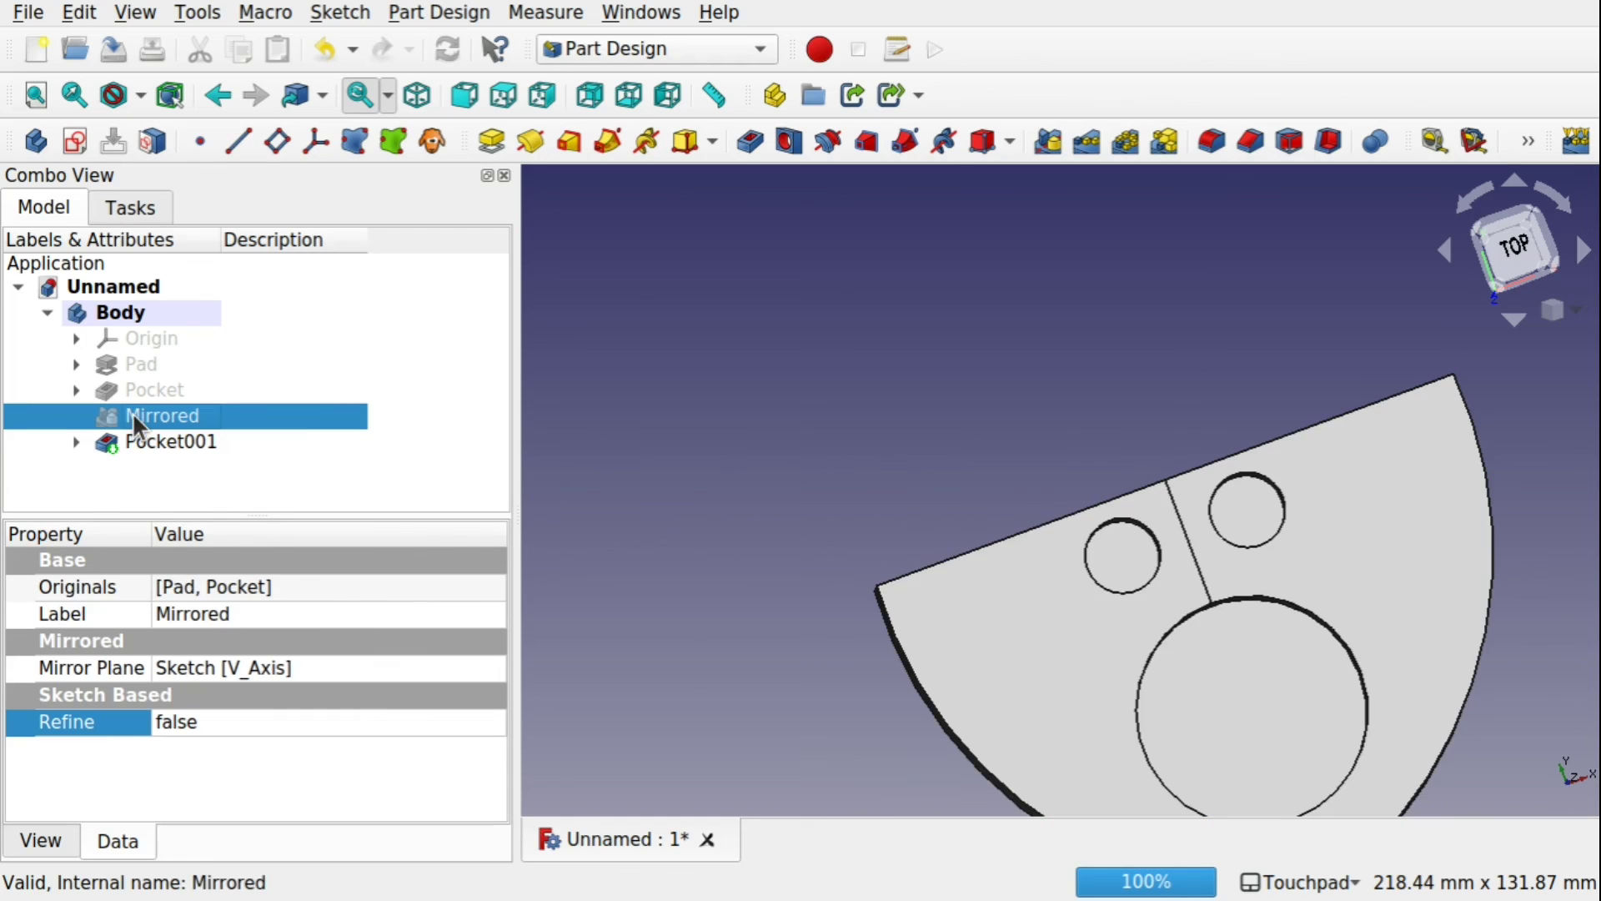
click(213, 724)
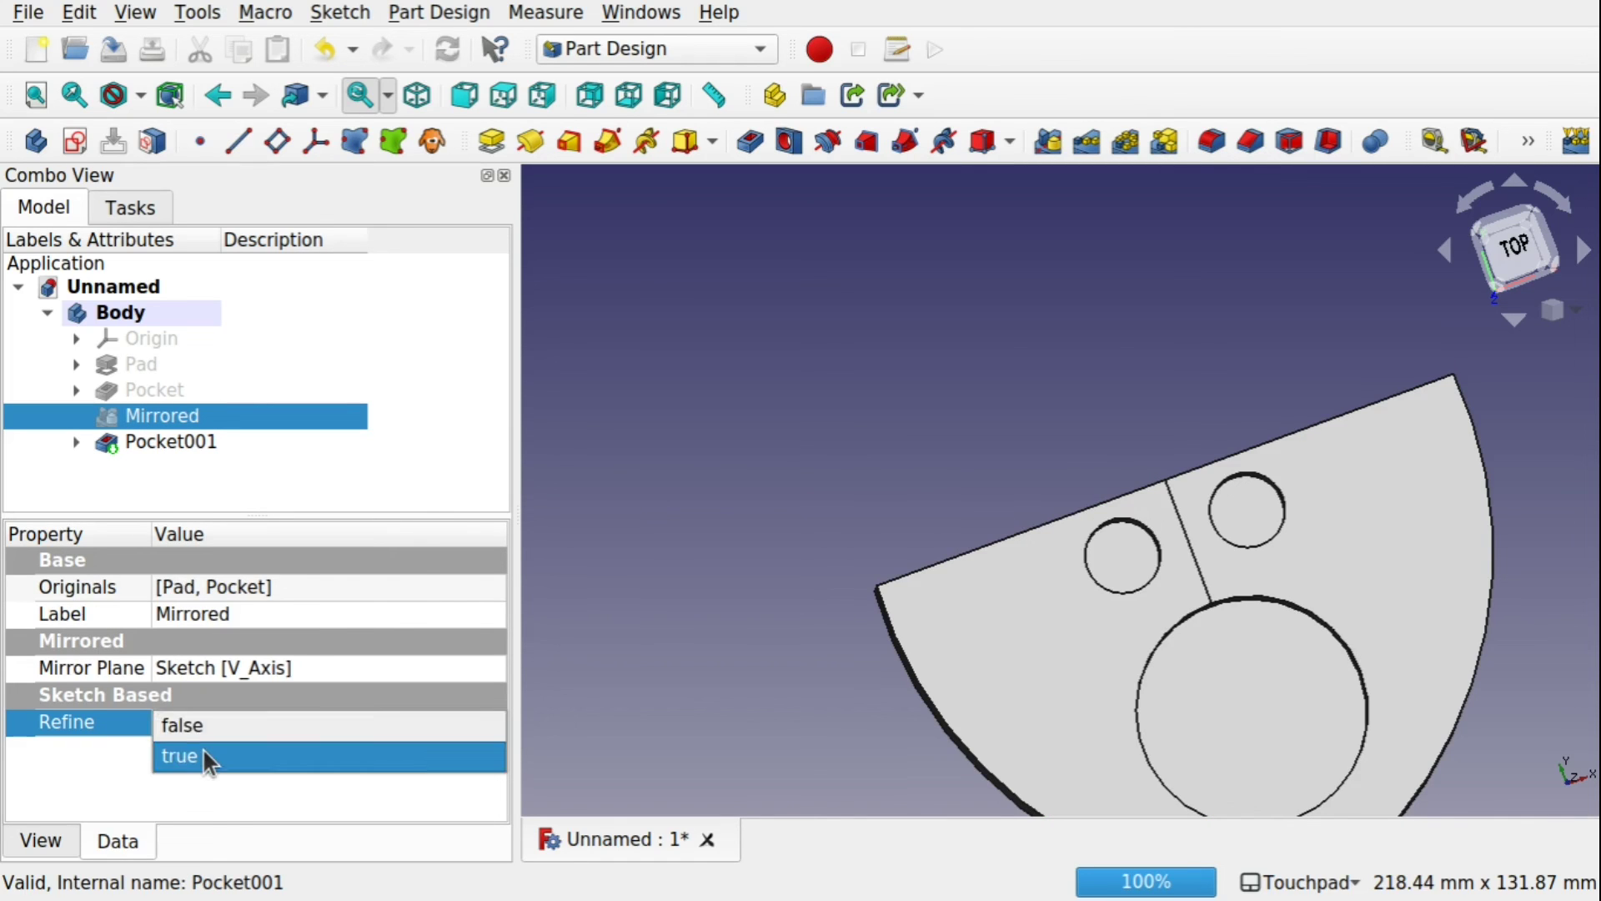
click(201, 756)
click(784, 709)
alt+drag(1163, 682, 1214, 685)
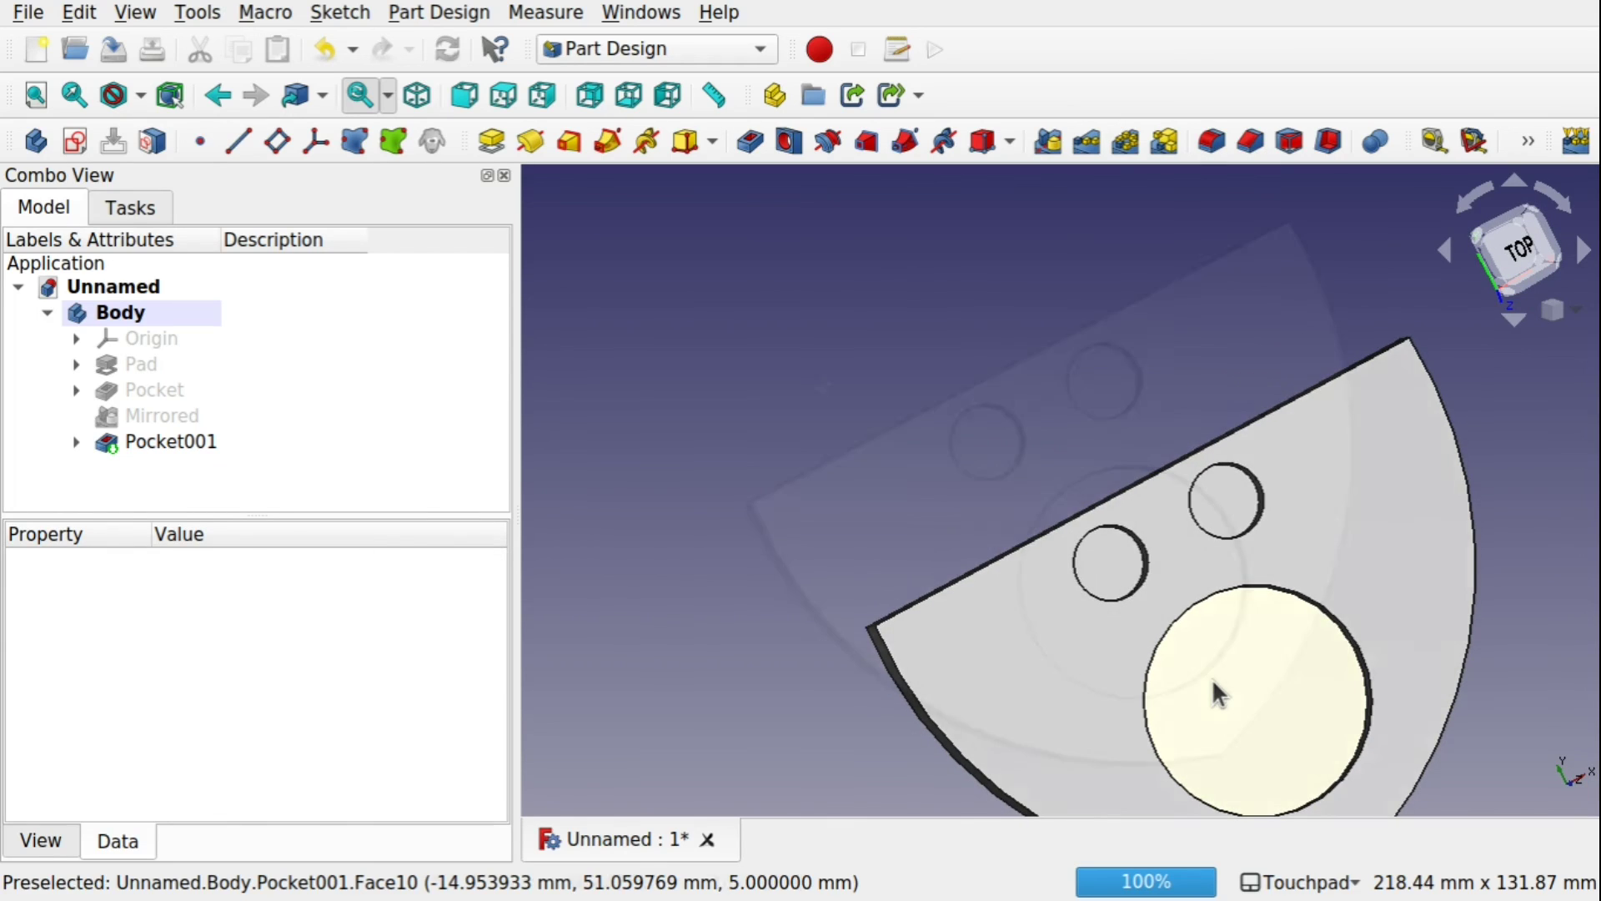